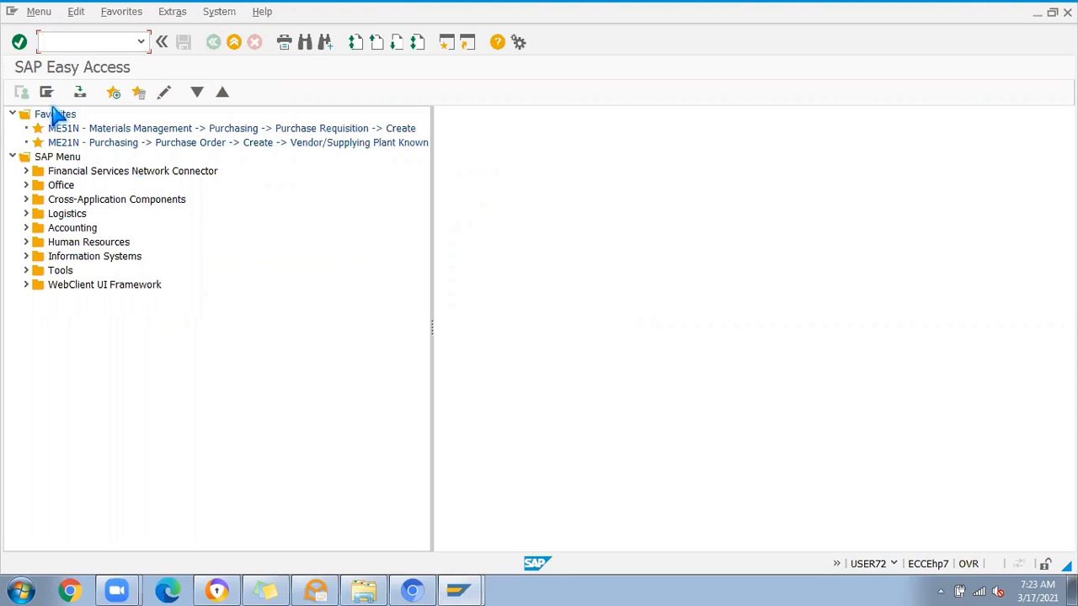
Step: Start the Customizing: Execute Project transaction and display the SAP Reference IMG
text(S)
key(Return)
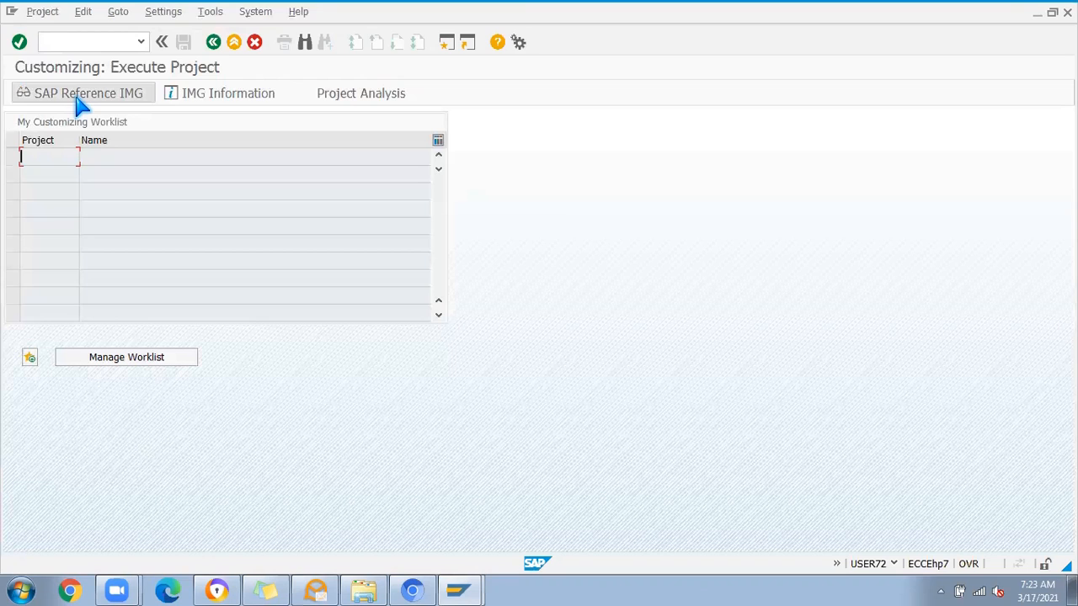
click(78, 100)
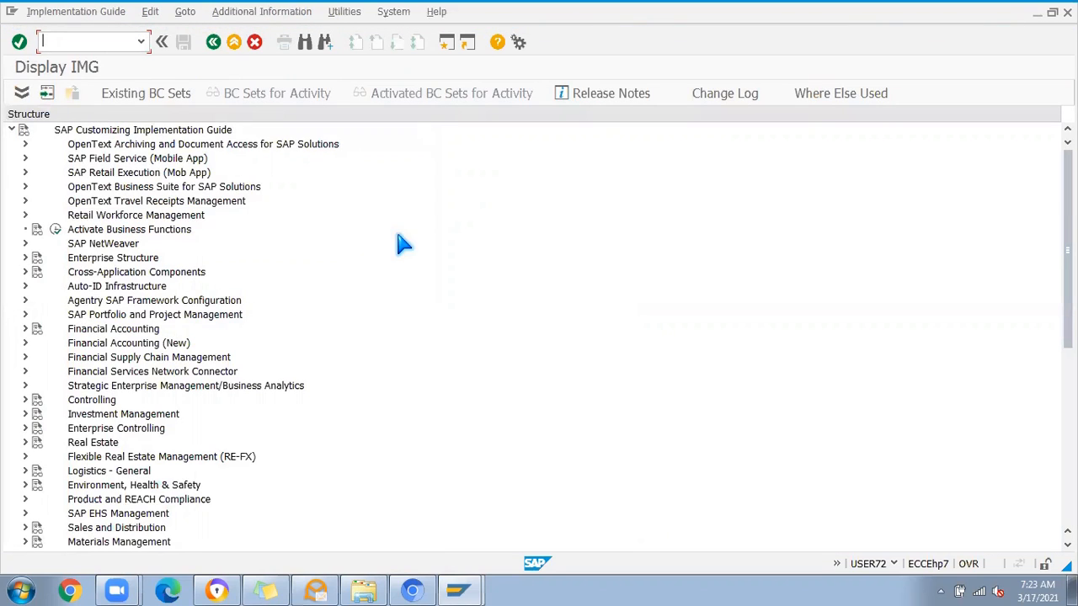
Step: Expand Materials Management, Purchasing and Contract in the implementation guide structure
scroll(342, 346, down, 3)
click(24, 415)
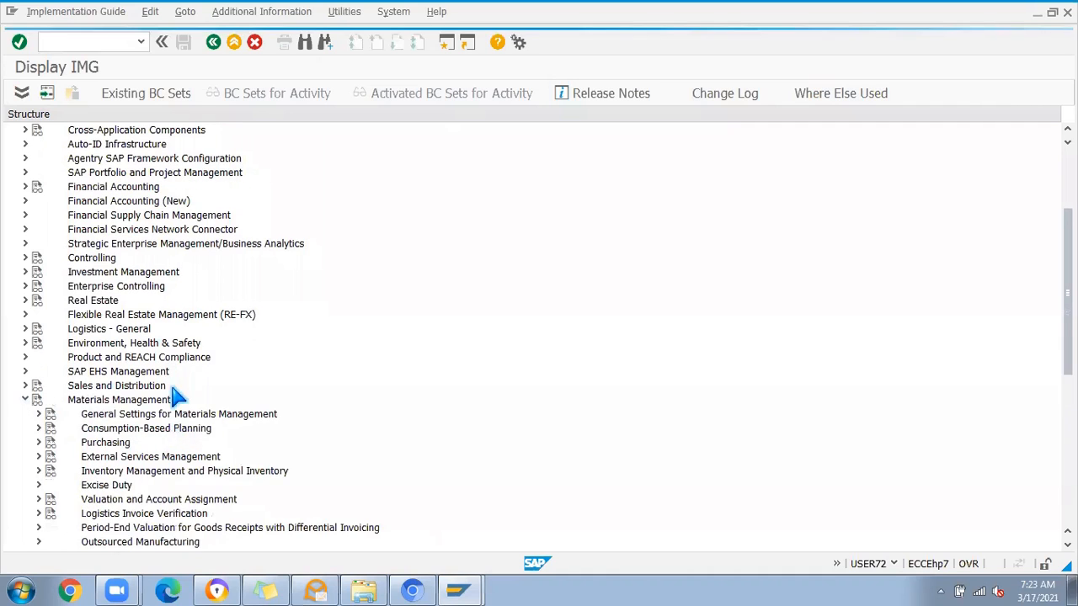
scroll(175, 406, down, 2)
click(38, 372)
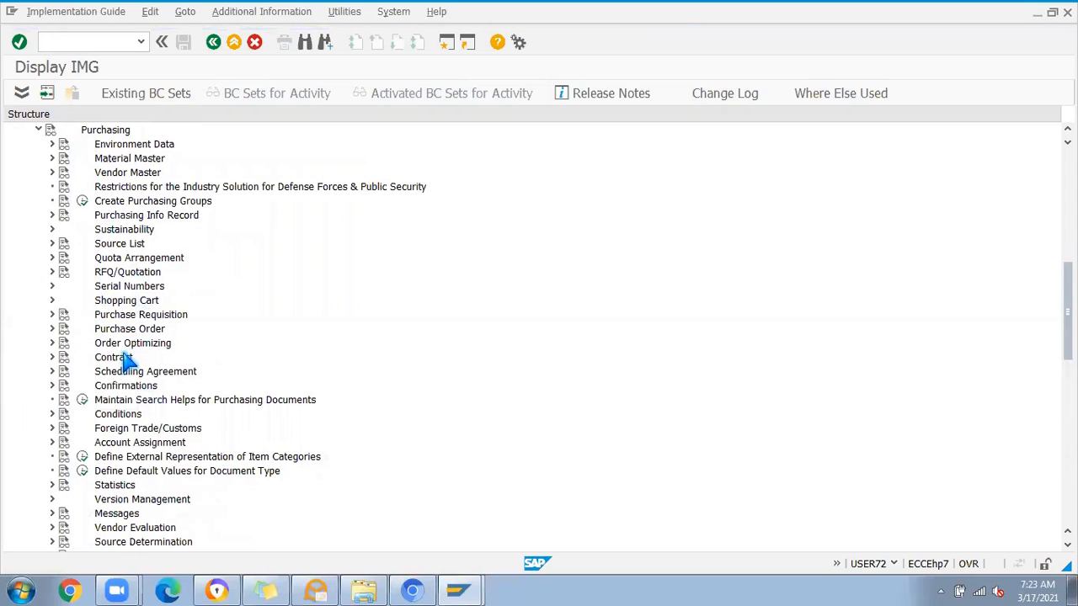
click(52, 358)
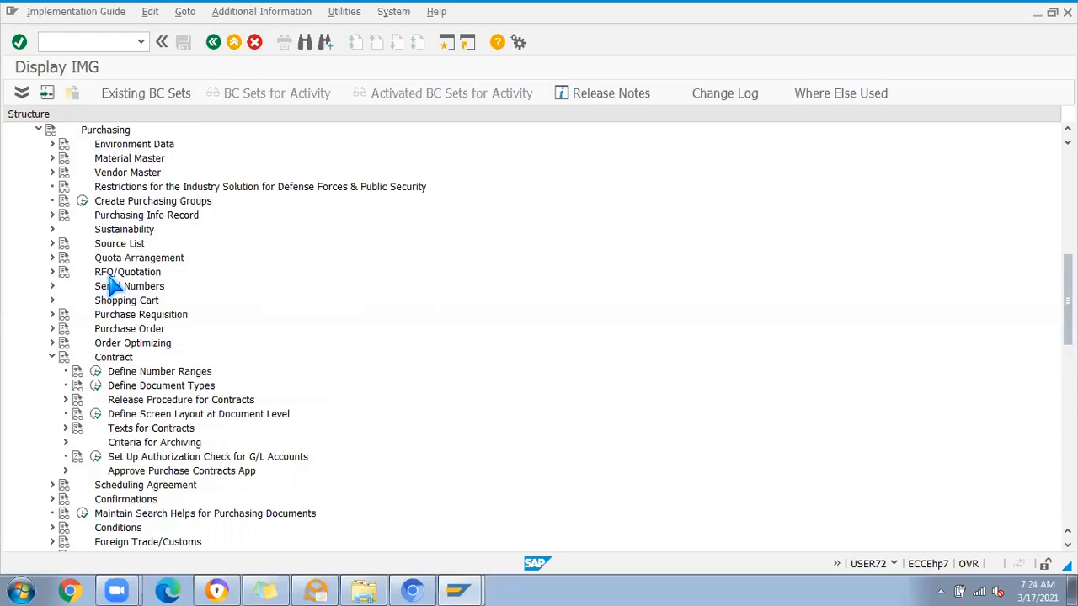
Step: Open the Define Document Types activity under Contract in the Purchasing customizing
click(51, 271)
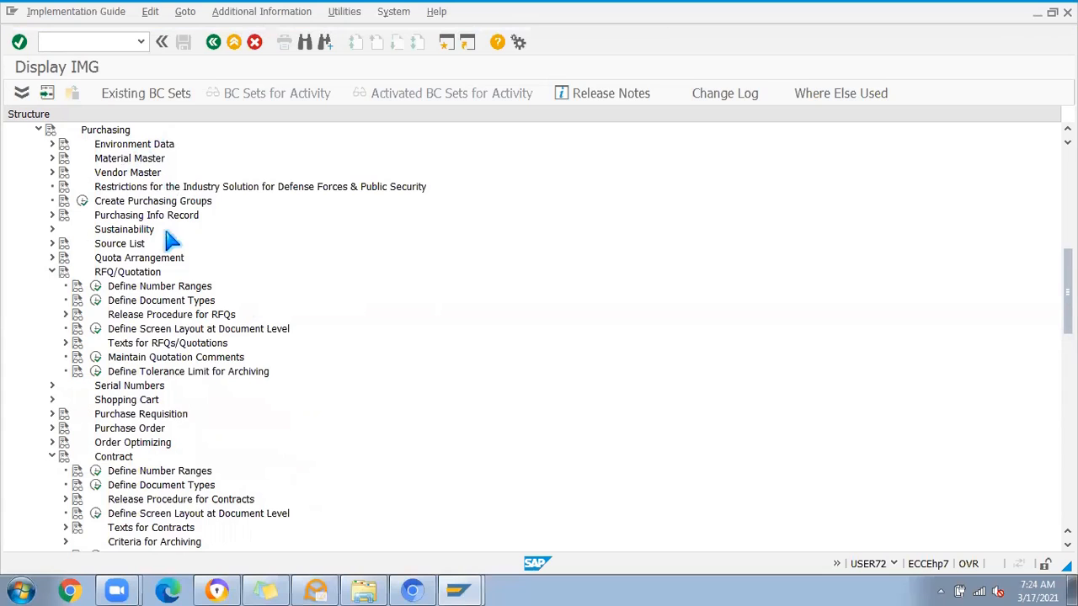
click(51, 271)
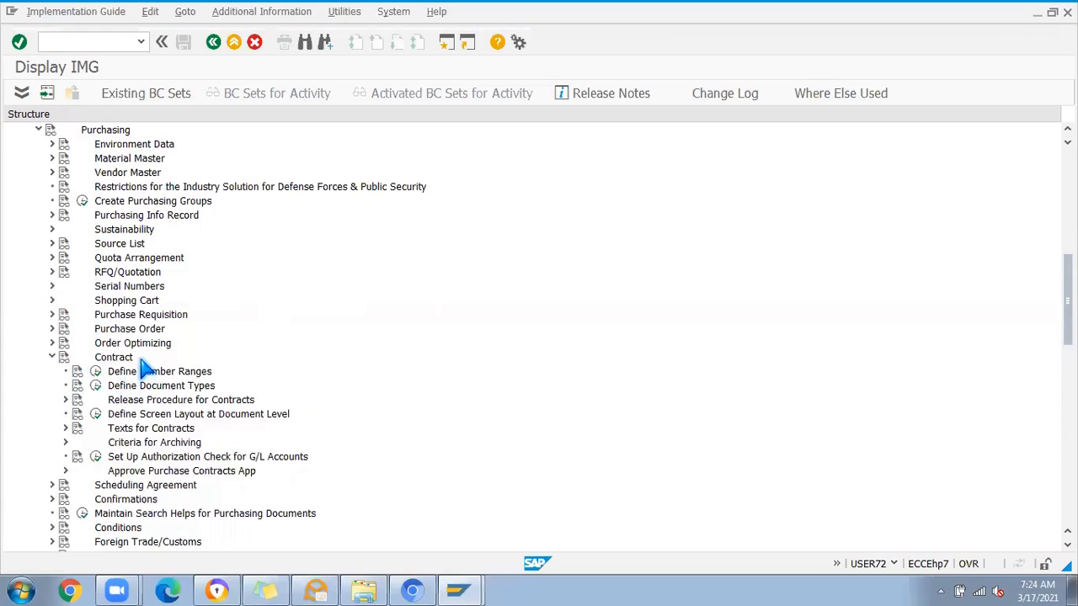
scroll(141, 372, down, 5)
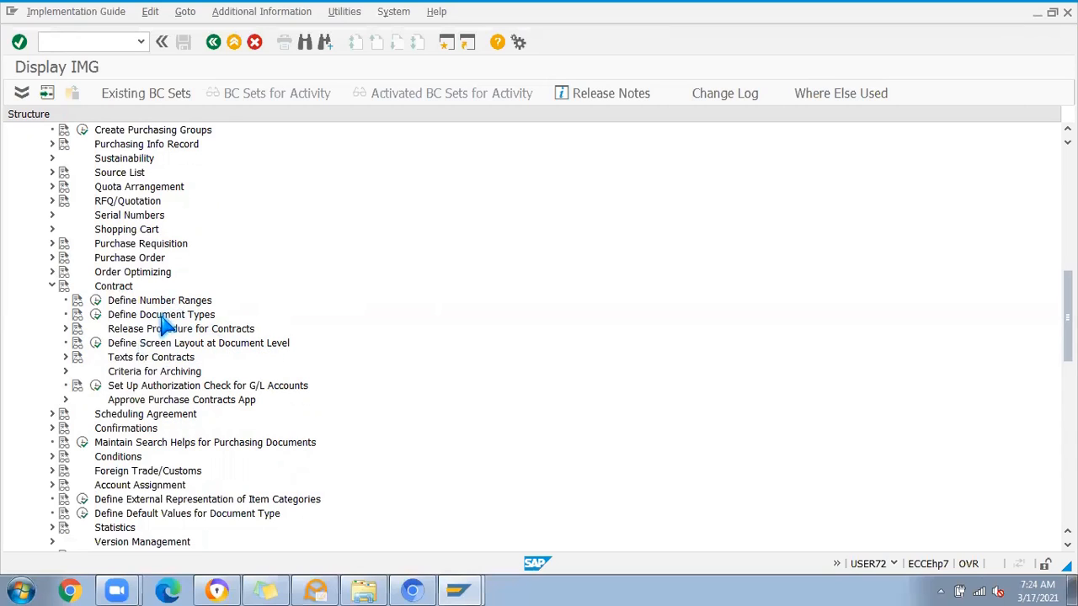
click(96, 316)
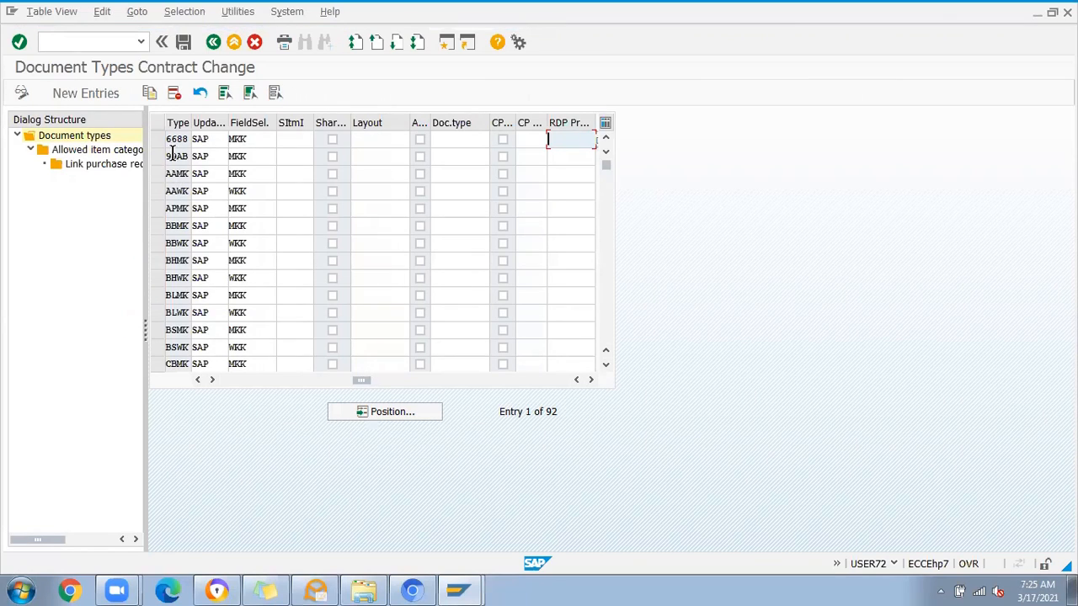
Step: Widen the Type column and position the contract document types table at entry MK
drag(360, 381, 186, 390)
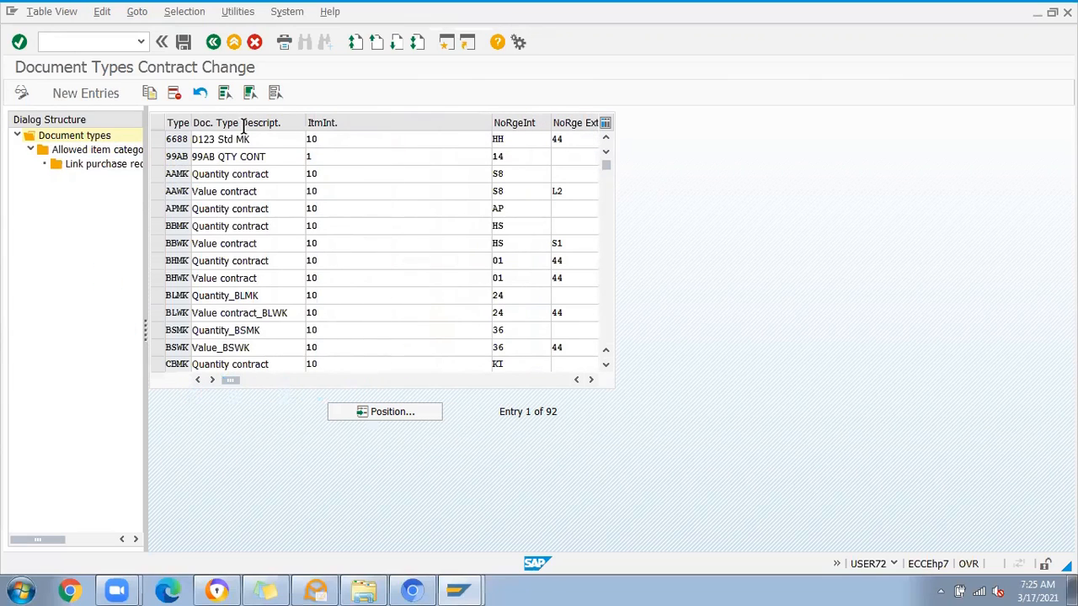
drag(191, 125, 213, 124)
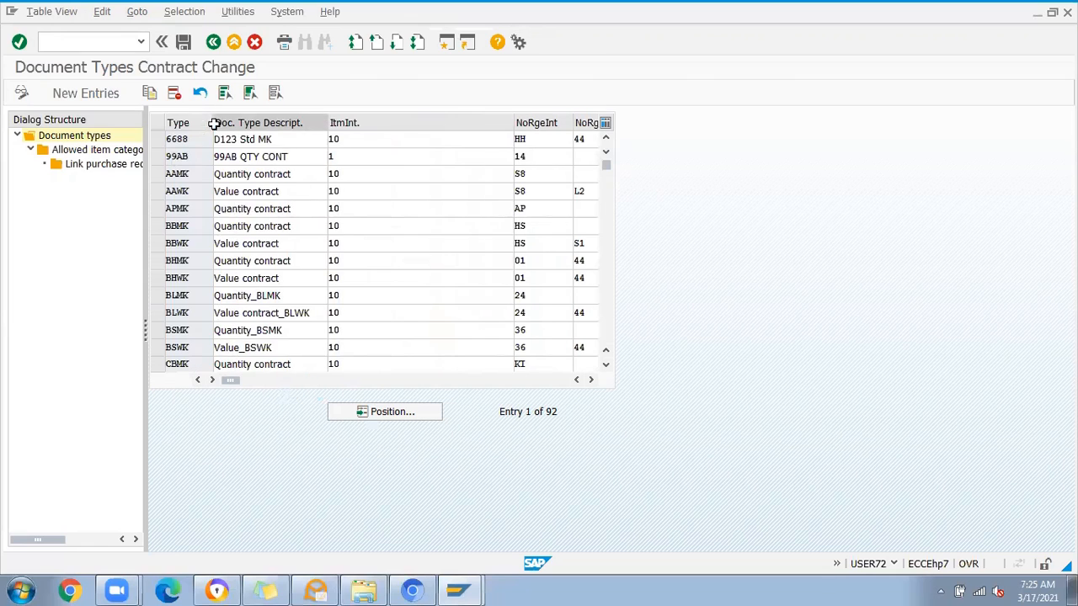
scroll(198, 275, down, 2)
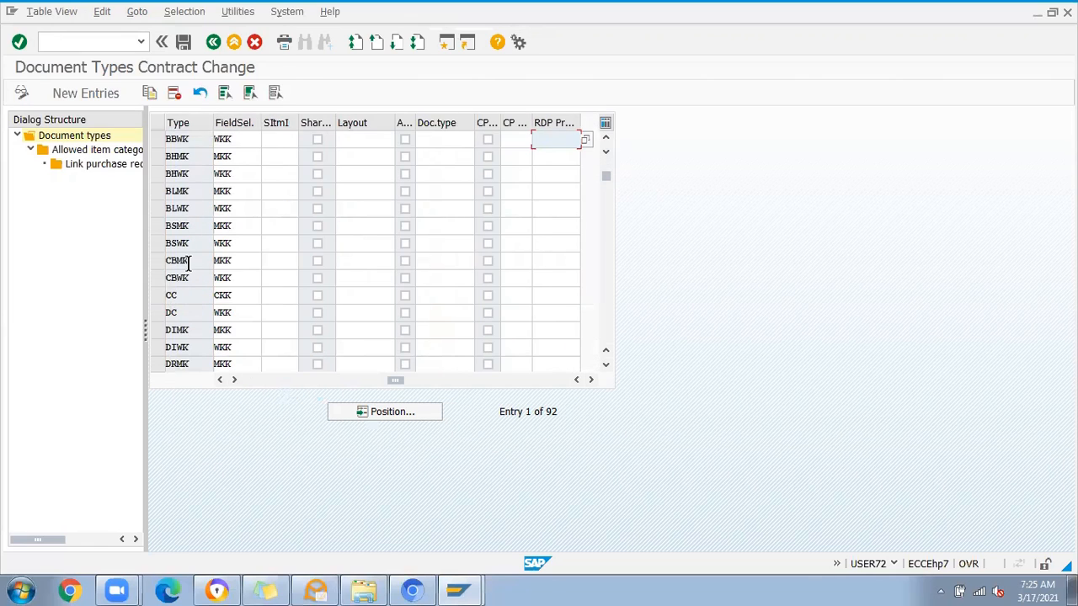
click(191, 140)
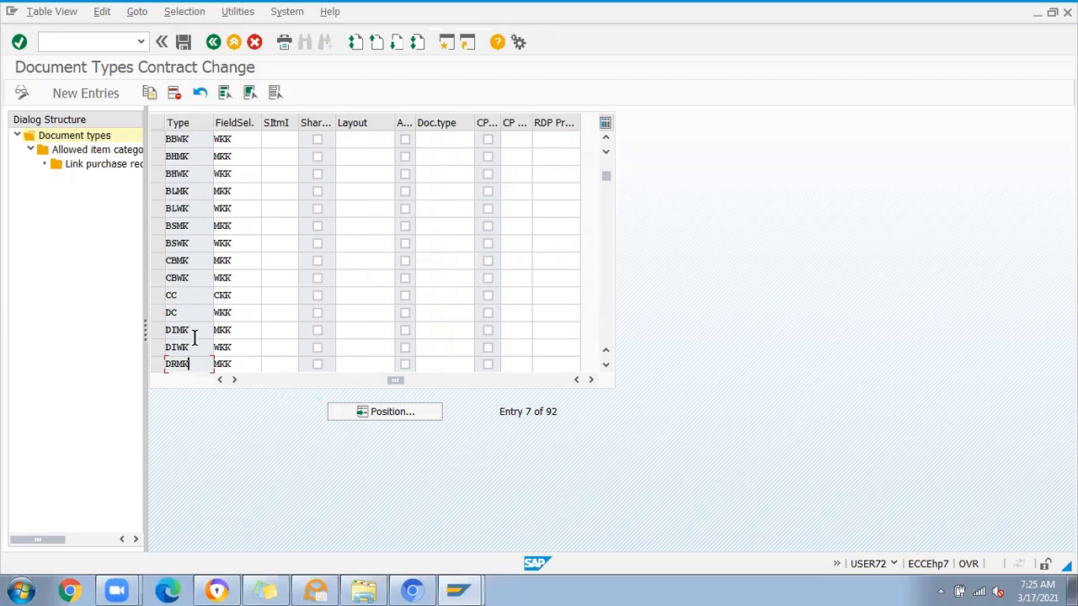
click(365, 412)
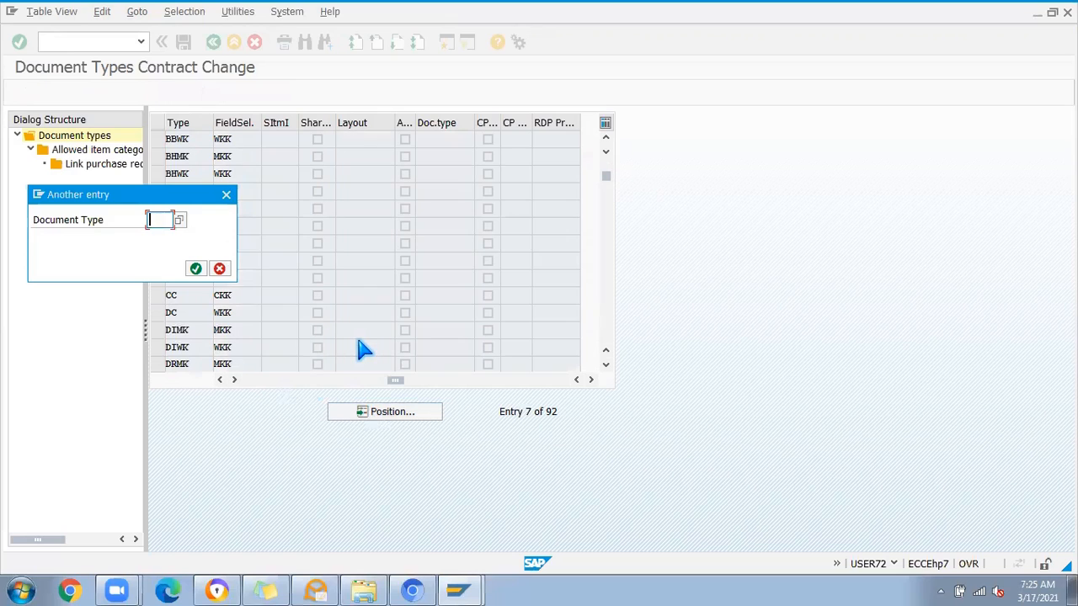
text(MK)
key(Return)
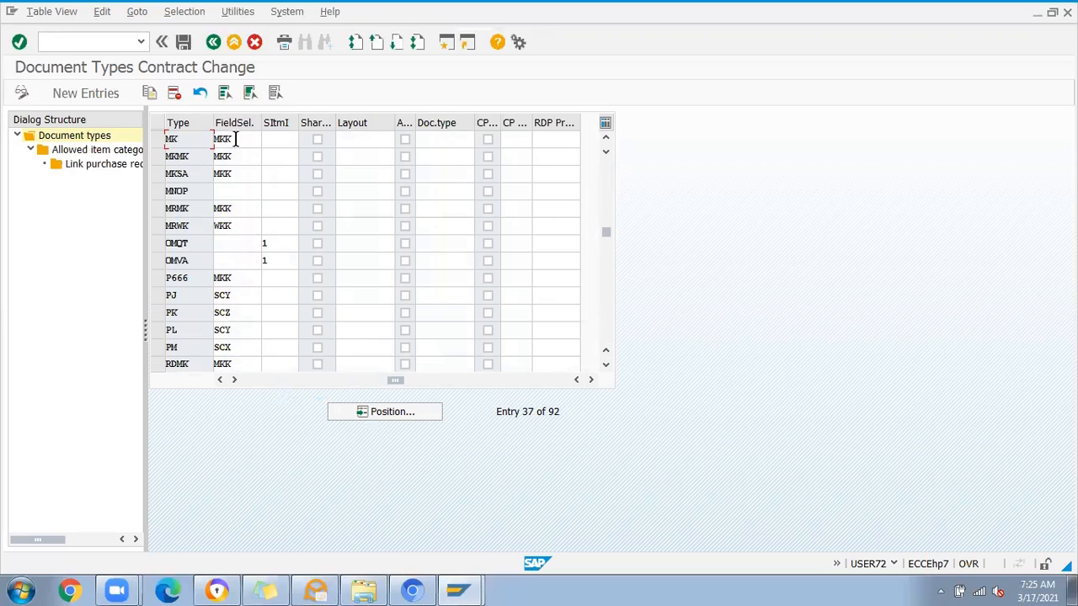
Step: Examine the item interval of document type MK and compare it with the P666 quantity contract
drag(395, 380, 250, 379)
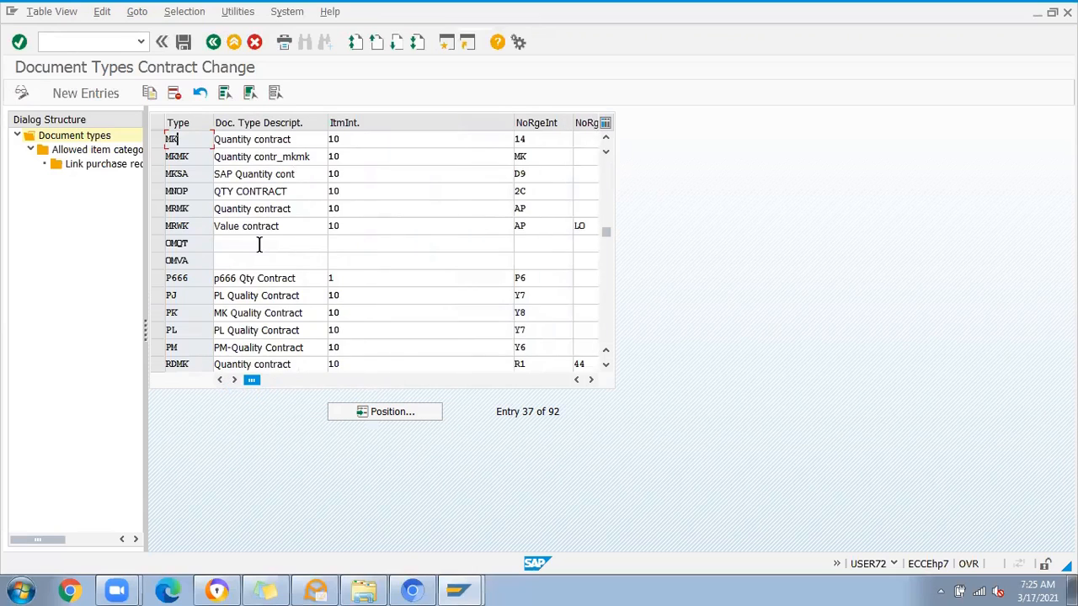
click(358, 139)
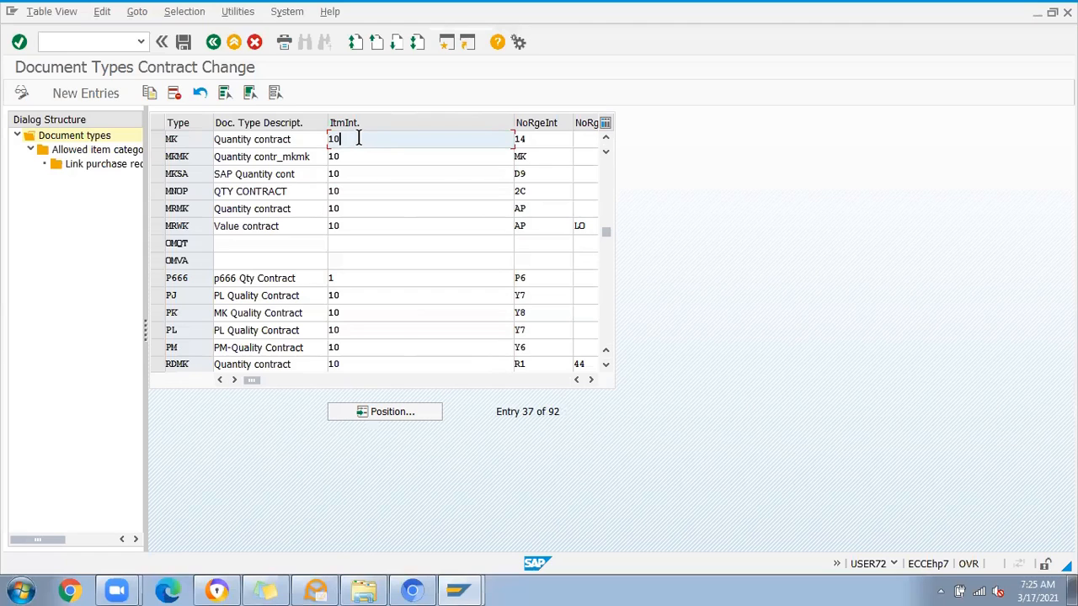
click(341, 280)
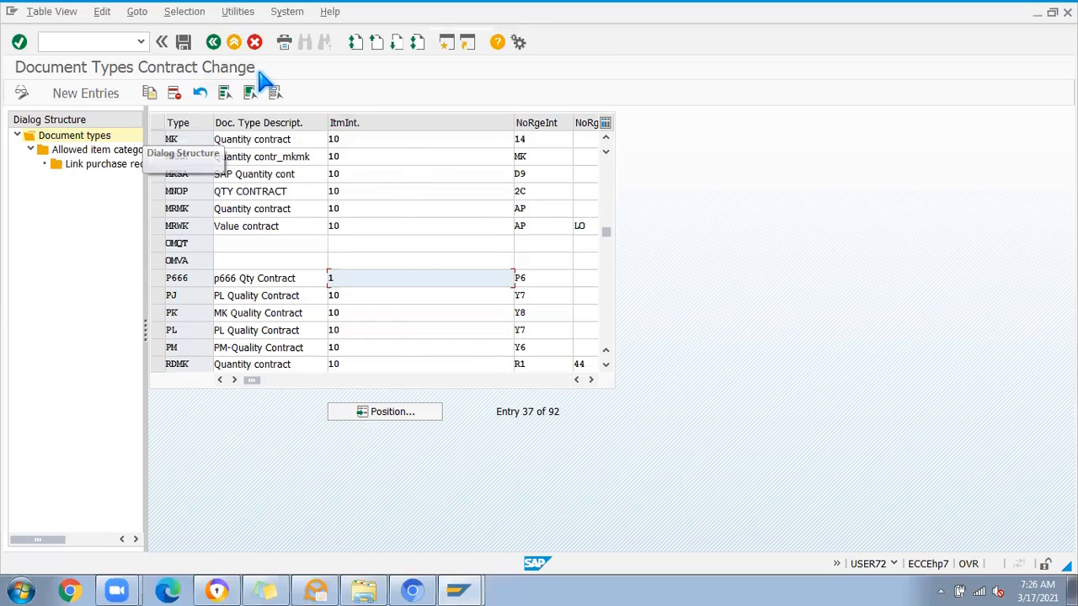
click(192, 138)
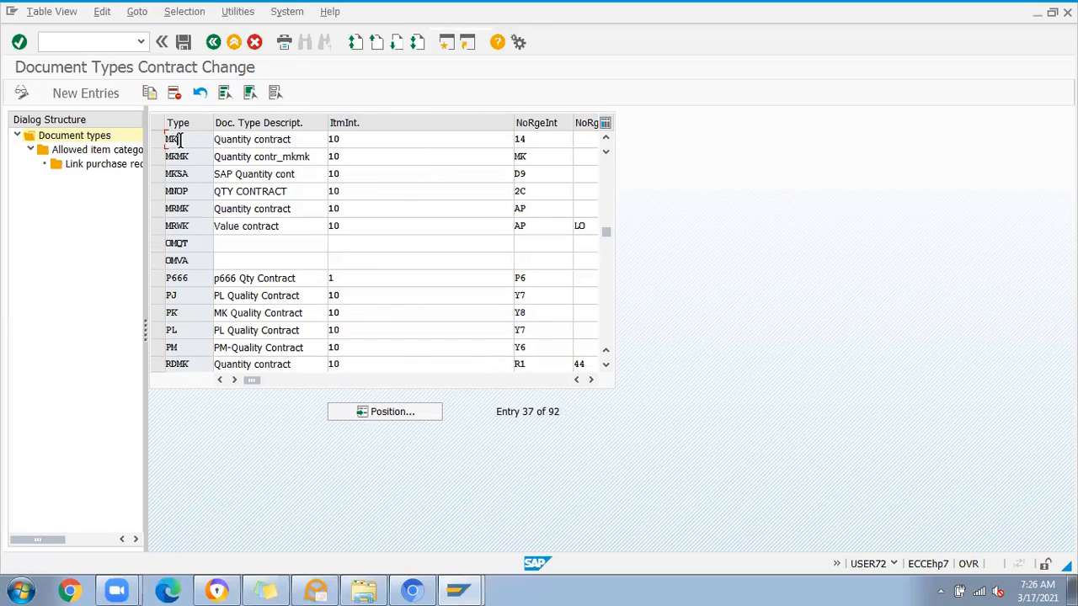
click(343, 140)
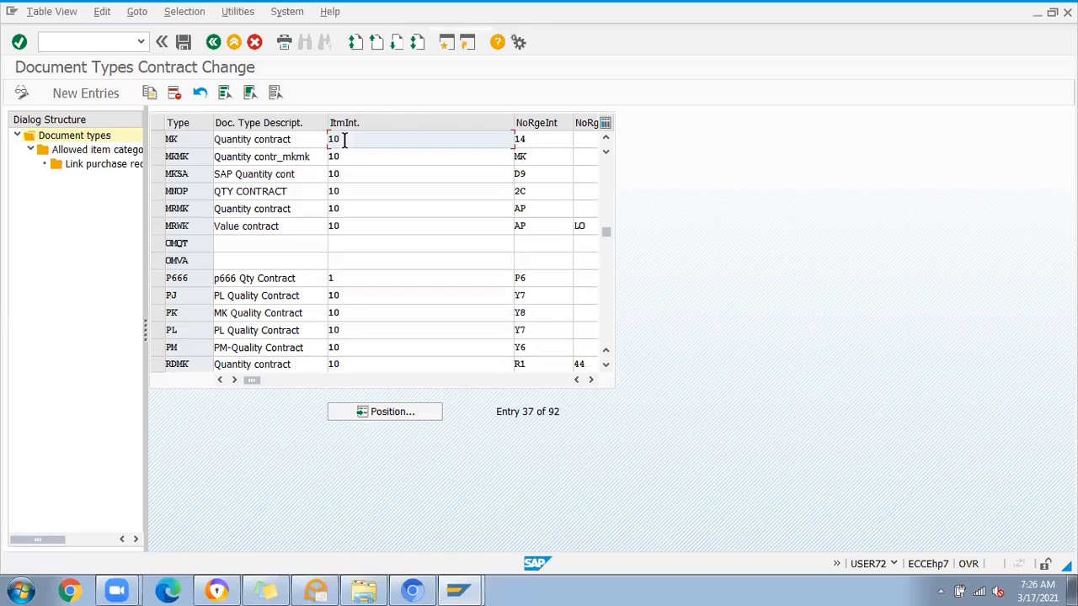
Step: Check the internal and external number range fields of document type MK, including the list of available internal ranges
click(528, 139)
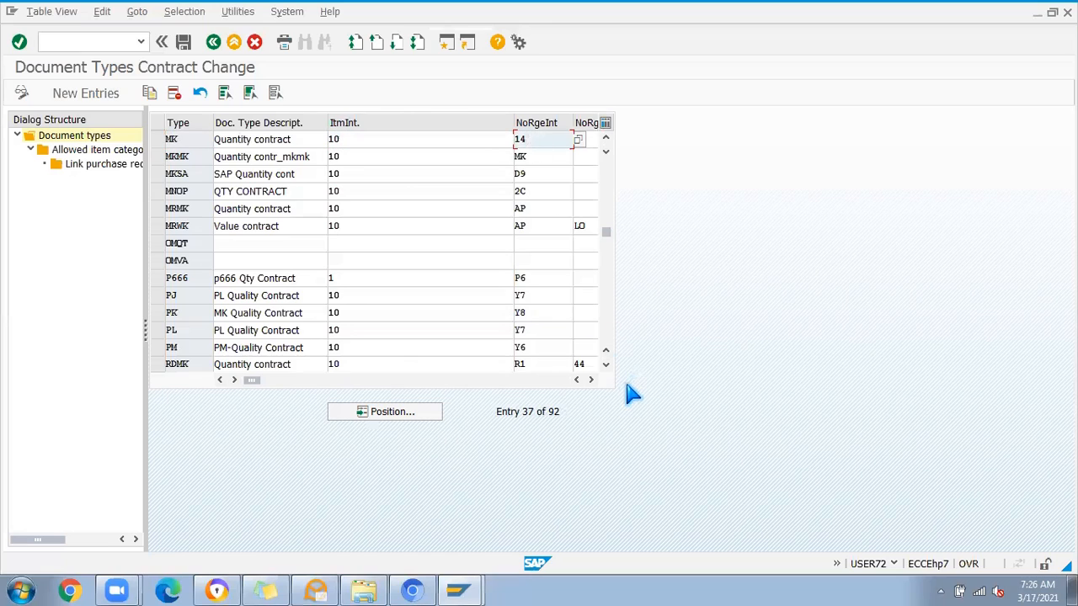
click(590, 380)
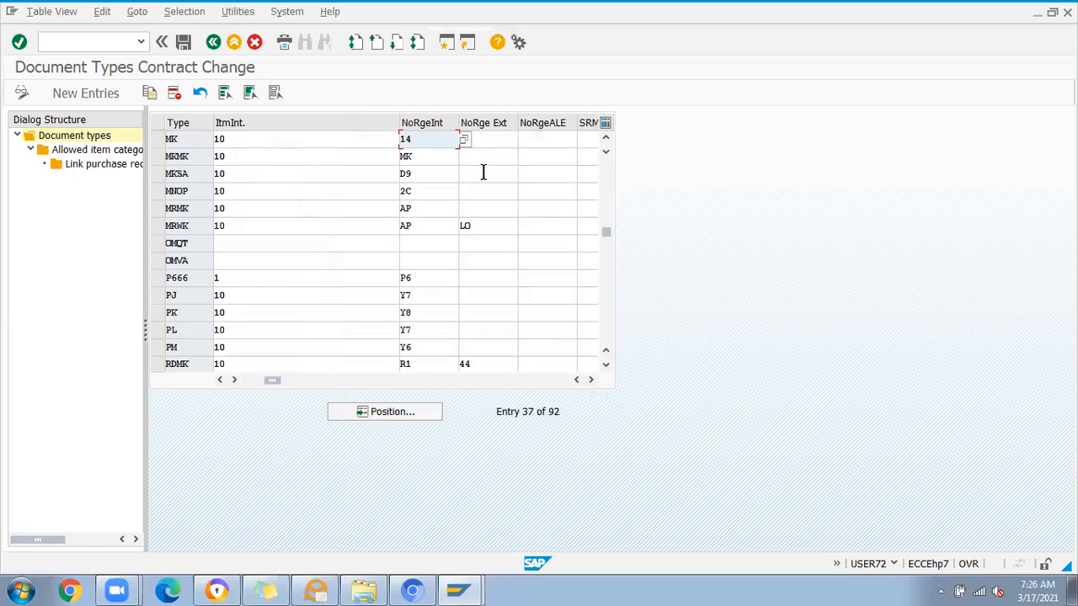
click(480, 142)
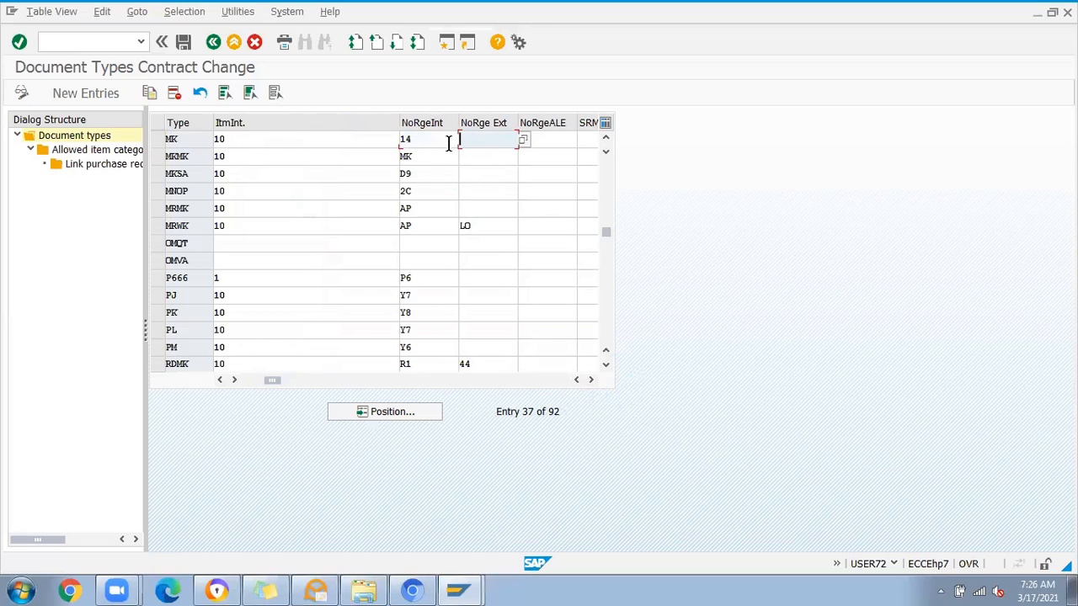
click(402, 141)
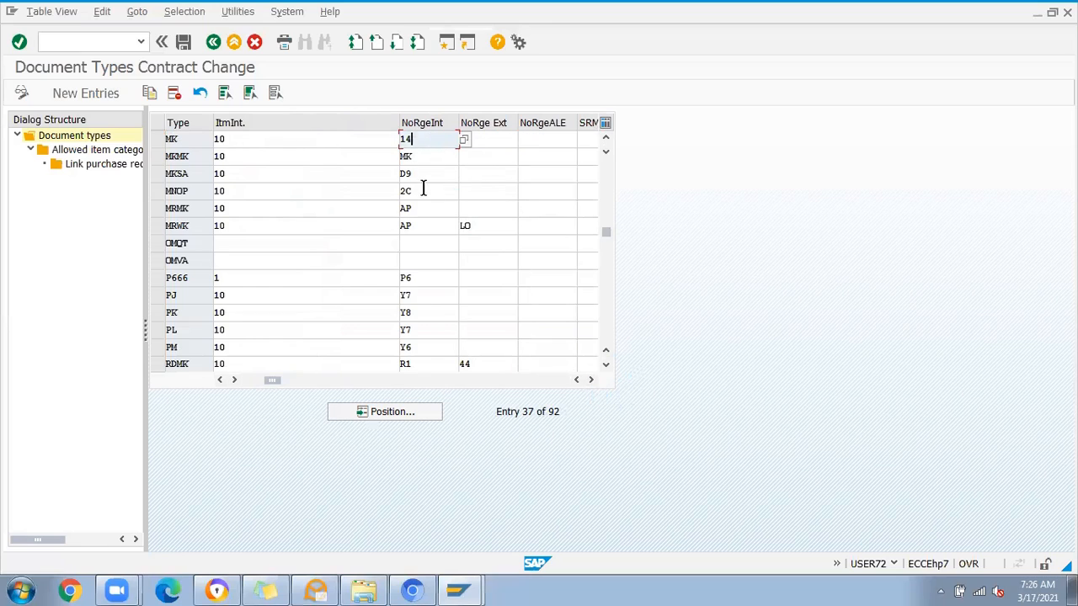
key(Return)
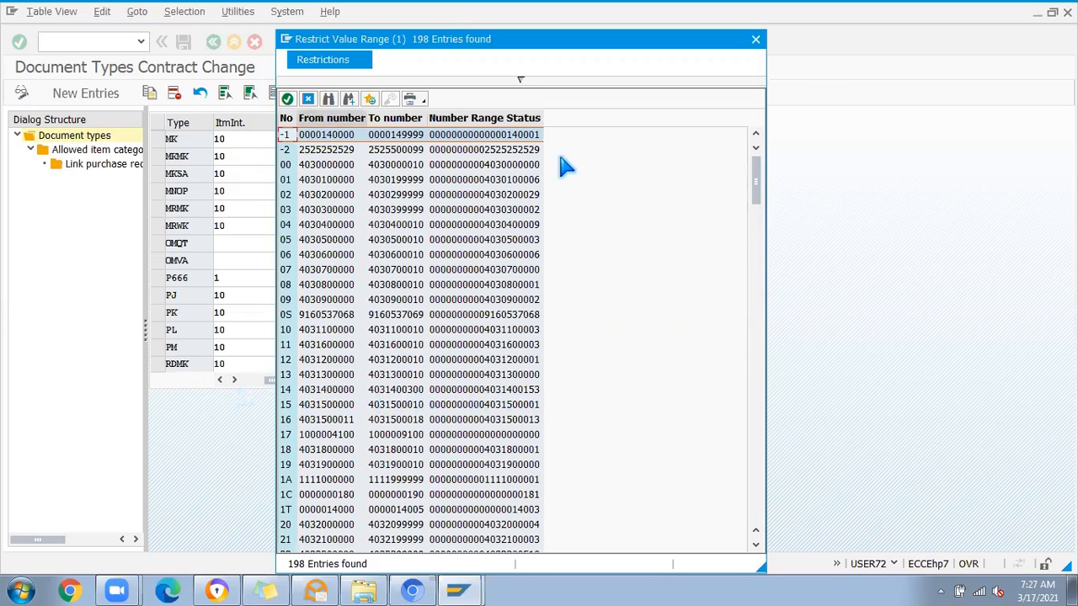
click(755, 39)
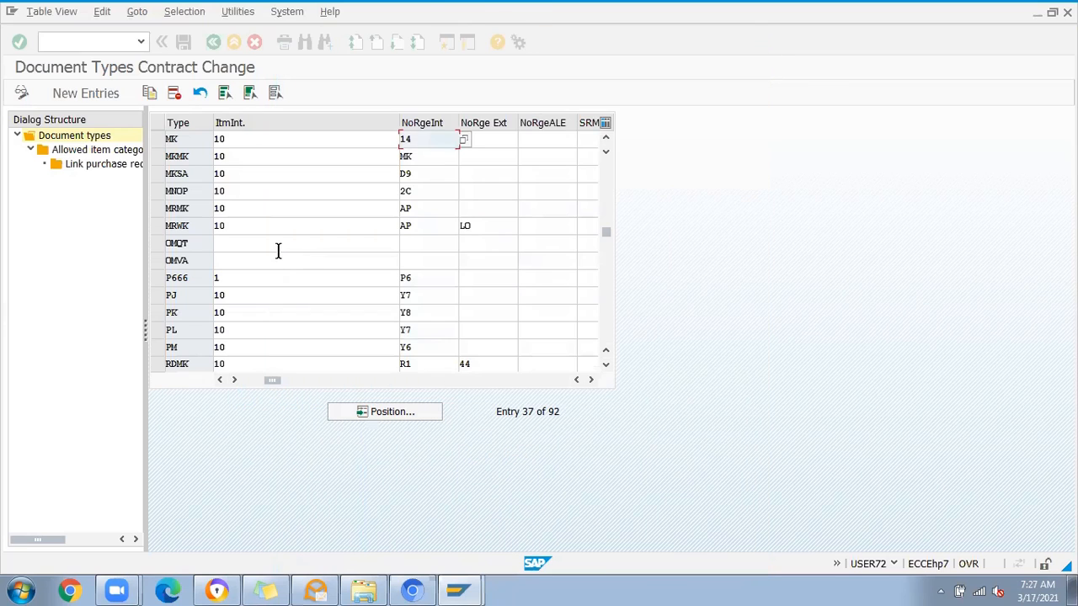
click(491, 140)
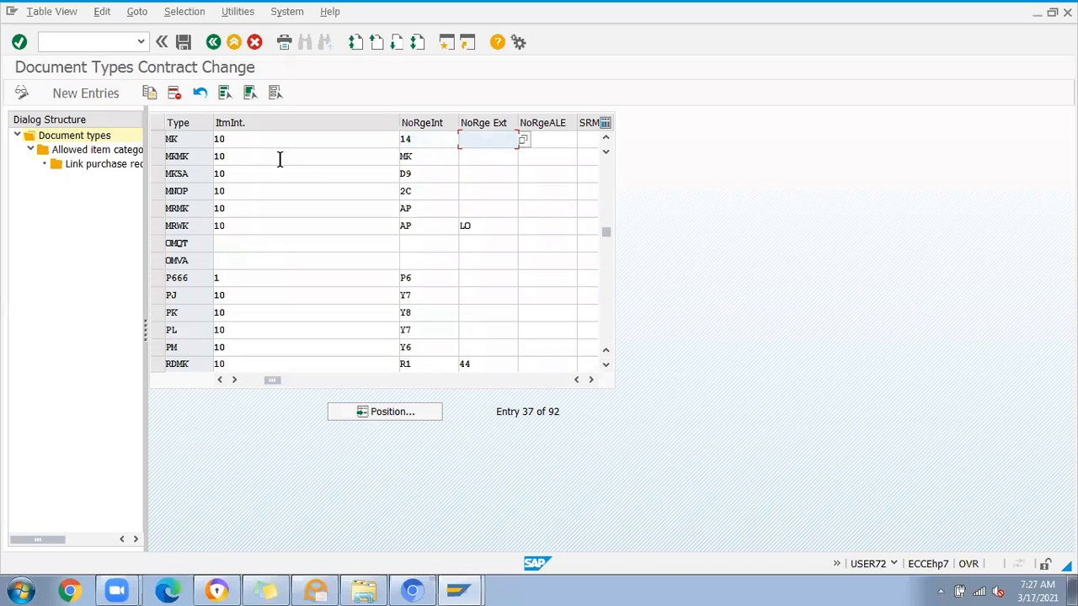
Step: Copy the MK quantity contract entry as a new document type ZMK
click(157, 139)
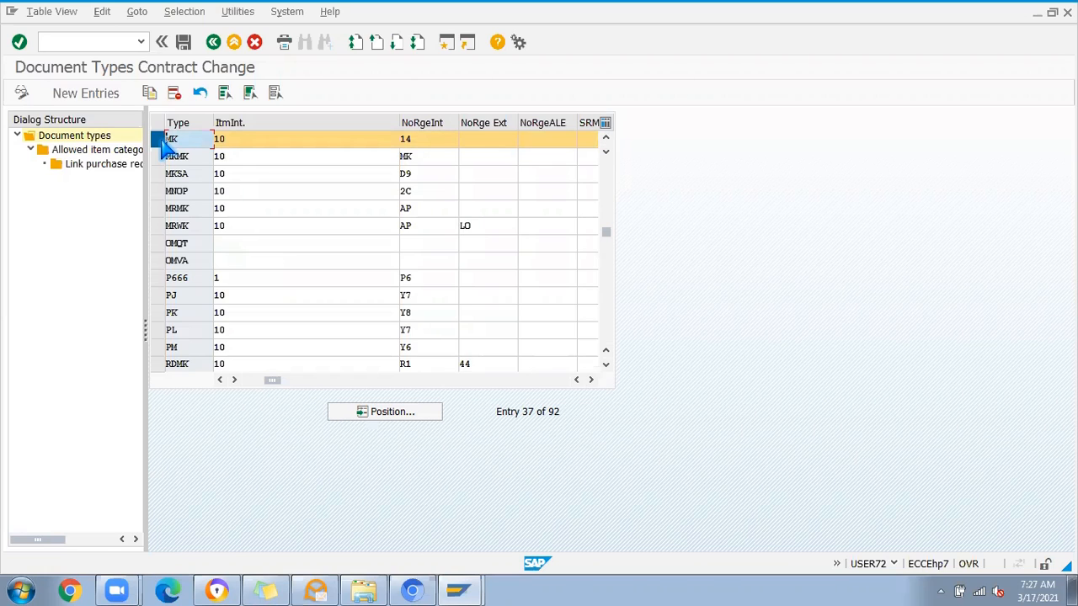
click(149, 92)
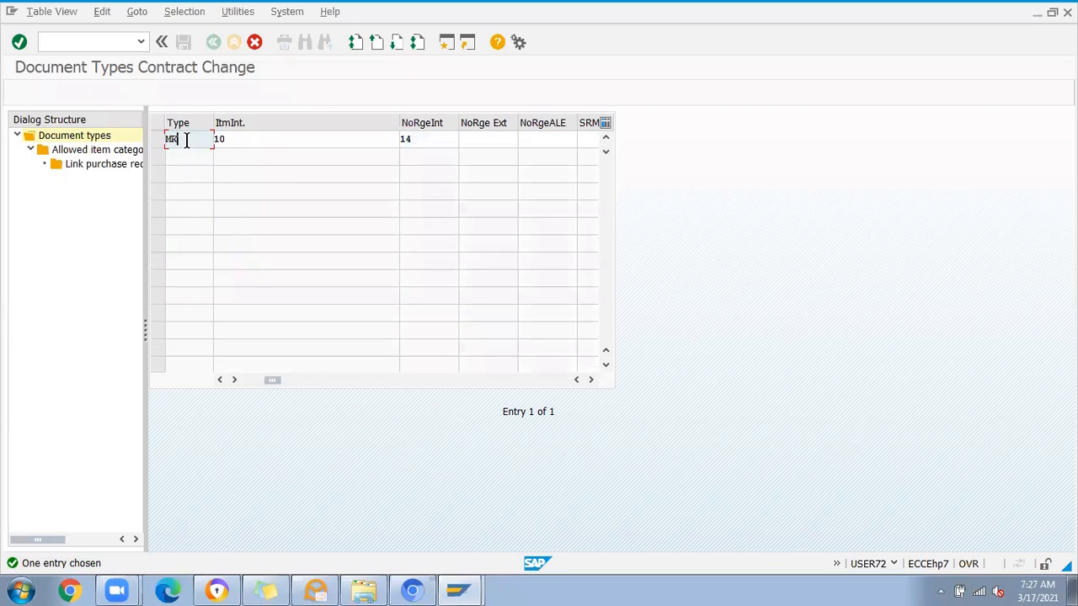
text(ZM)
Step: Assign internal number range 0S and external number range ZI to document type ZMK
click(421, 140)
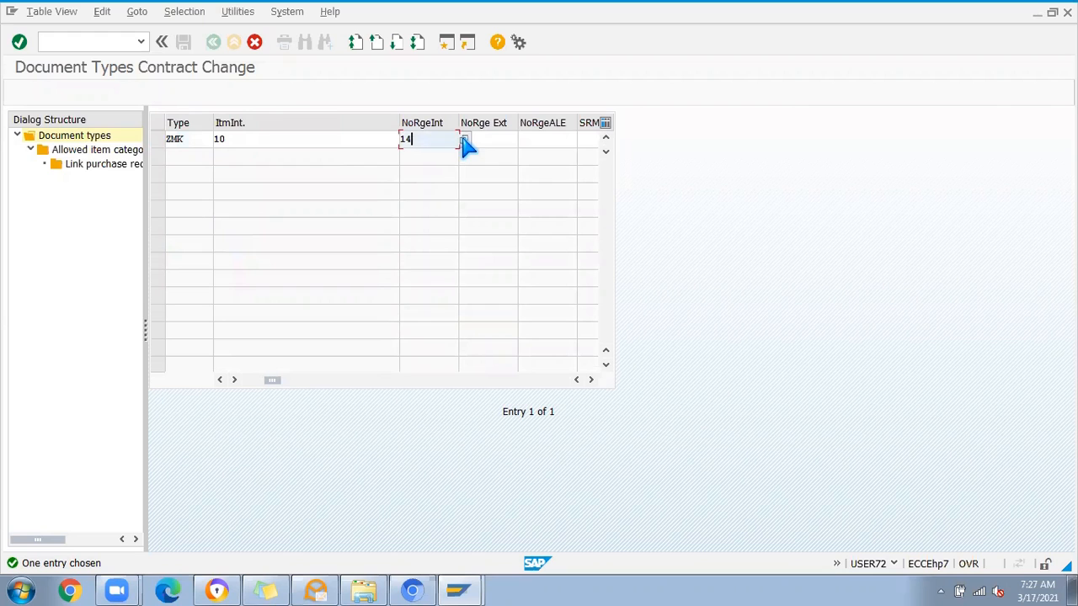
key(Return)
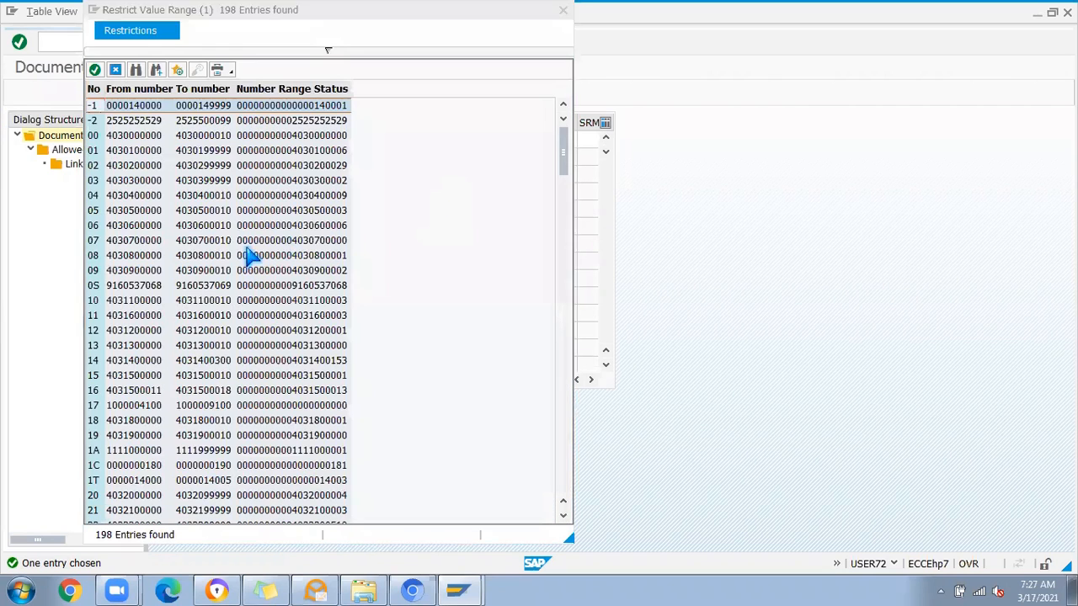
scroll(148, 305, down, 1)
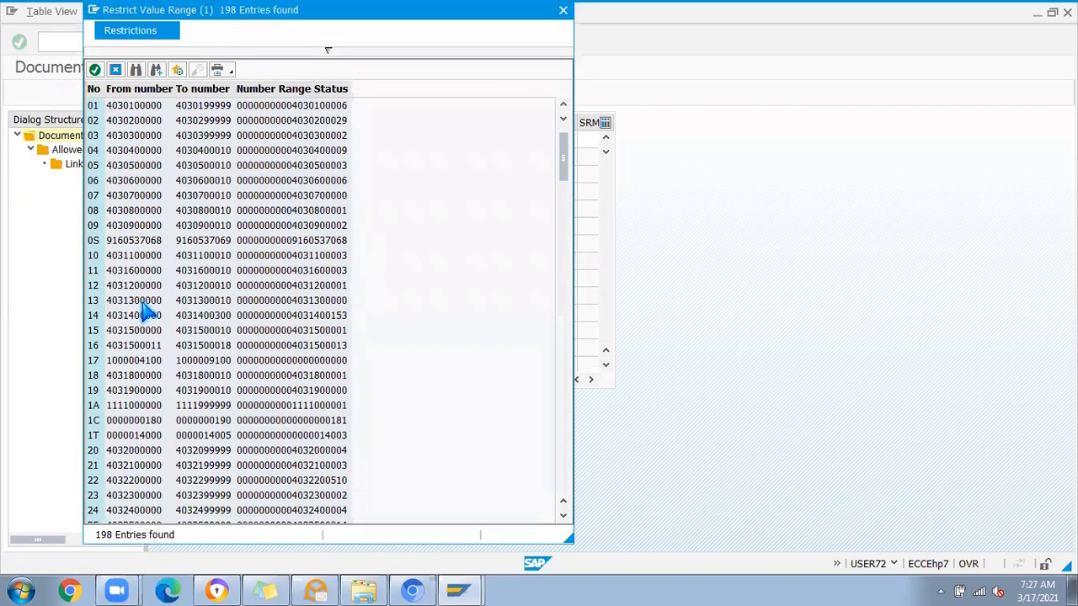
click(132, 241)
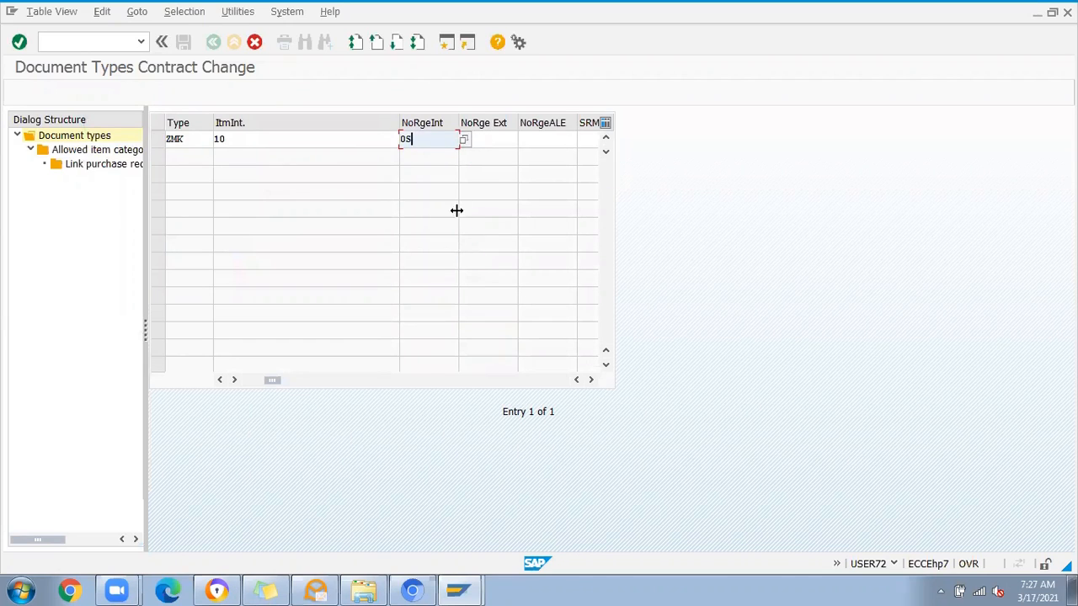
click(493, 142)
click(524, 141)
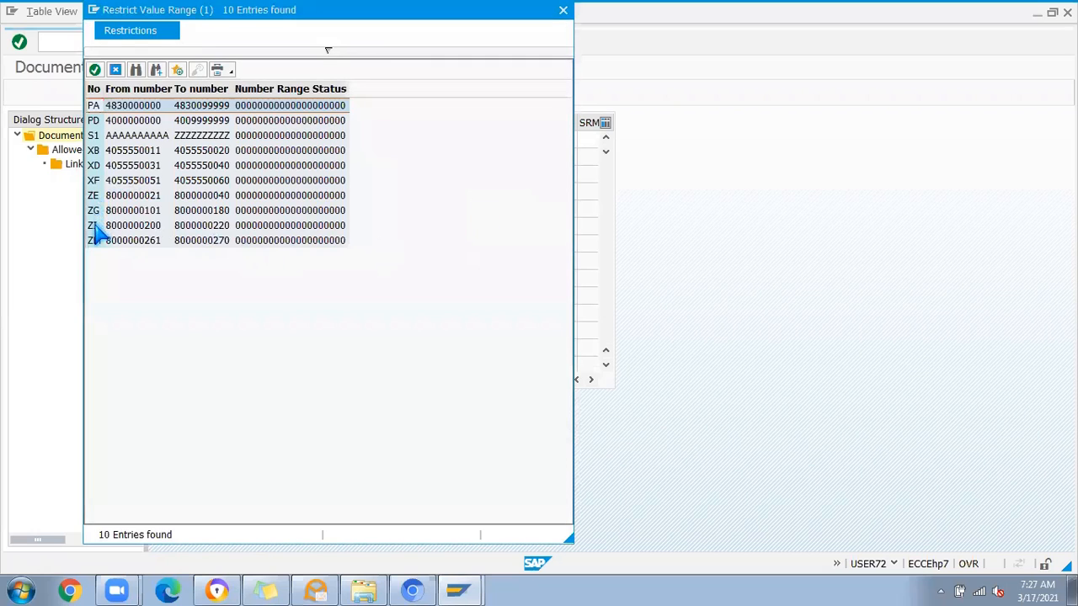
double_click(91, 226)
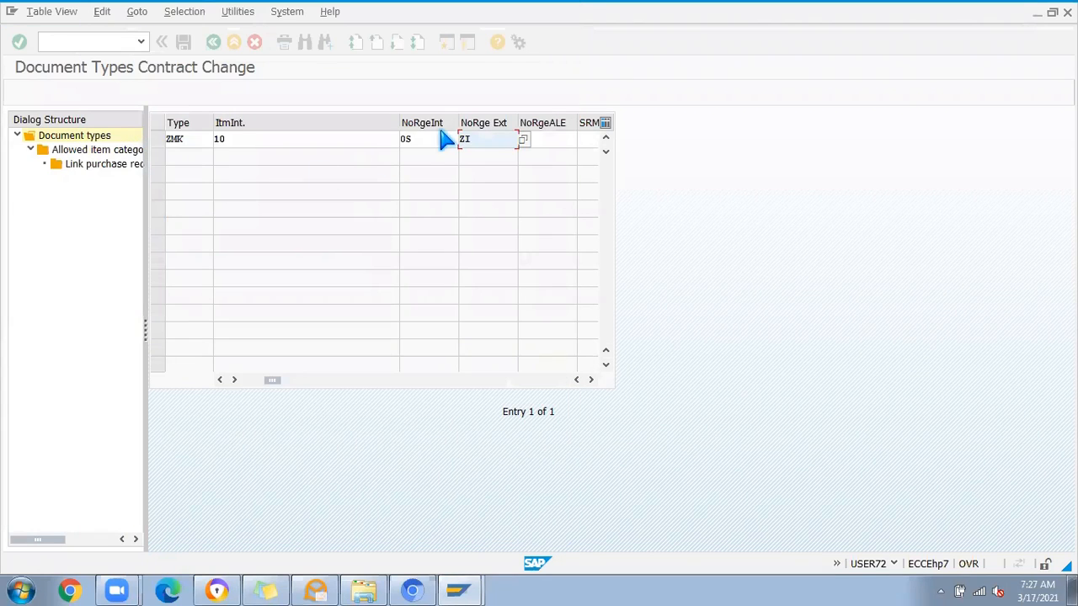
Step: Set the field selection key of document type ZMK to CKK (Quantity contract)
click(426, 139)
click(486, 139)
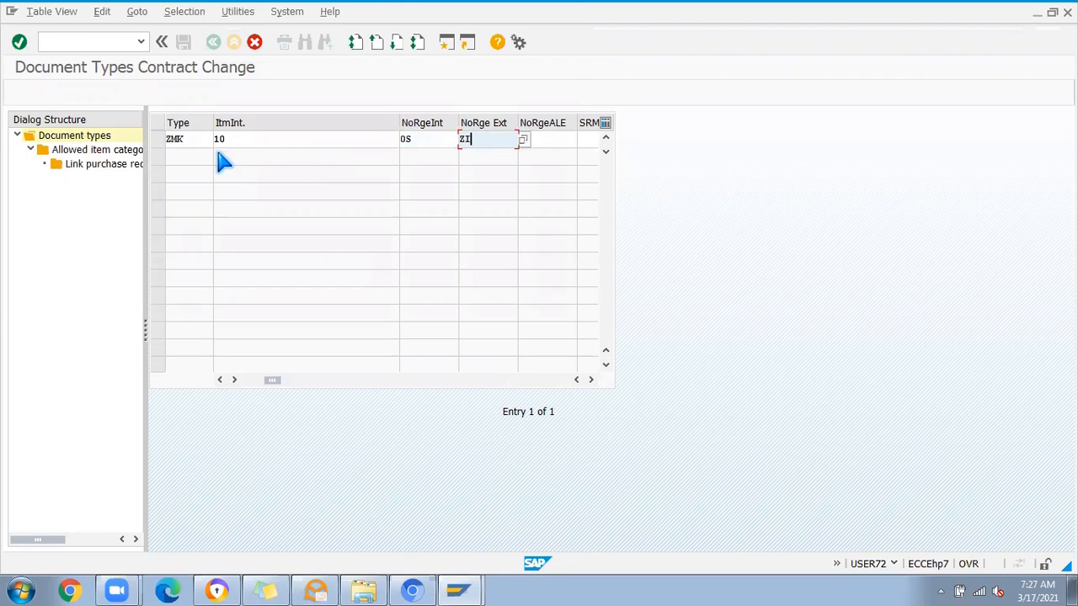
click(591, 381)
click(591, 381)
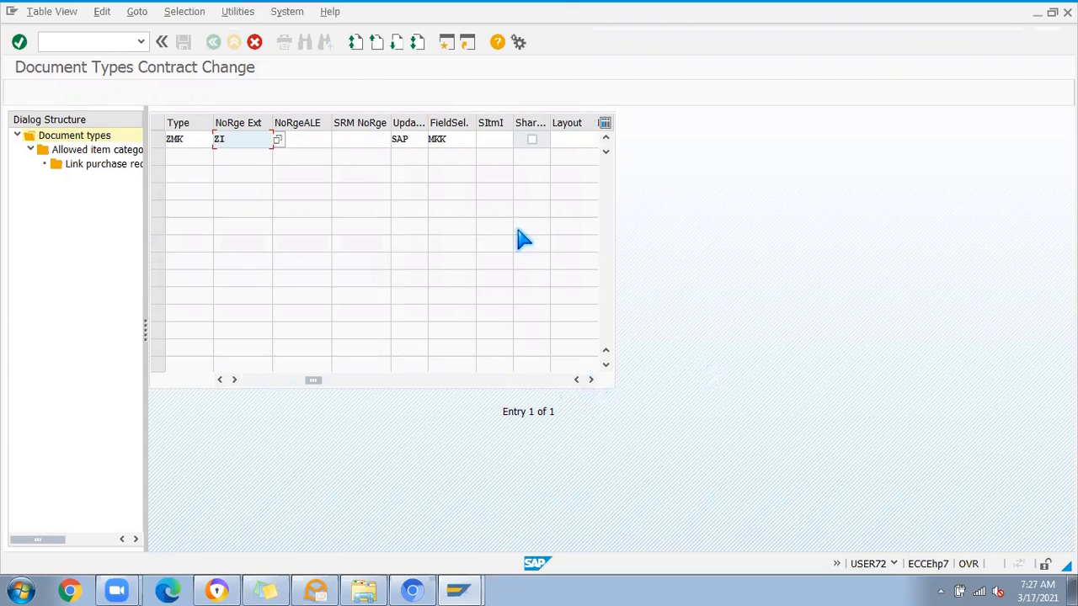
click(455, 139)
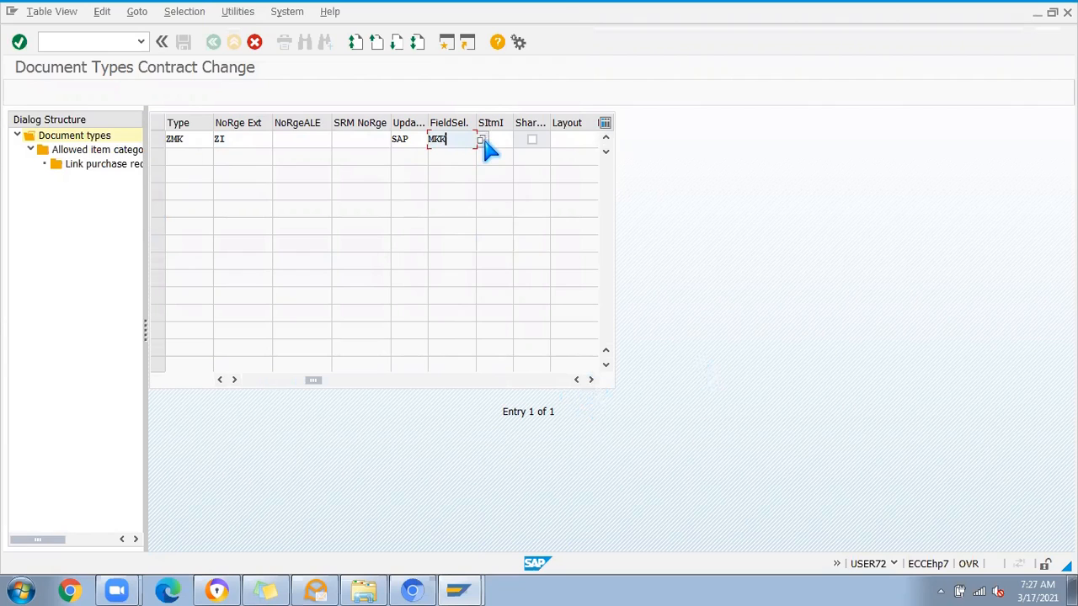
click(482, 140)
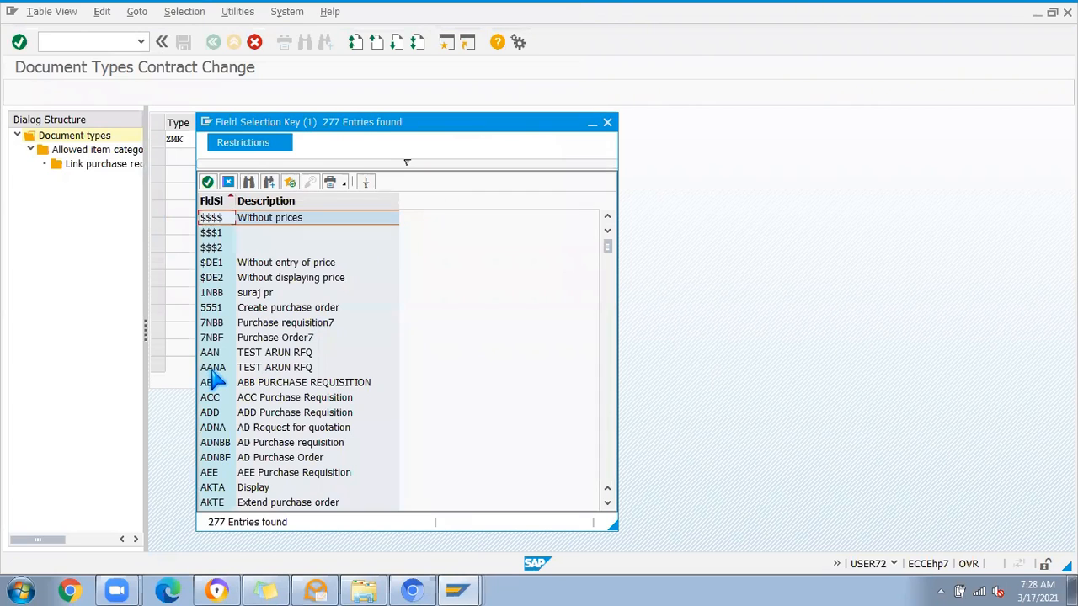
scroll(264, 433, down, 4)
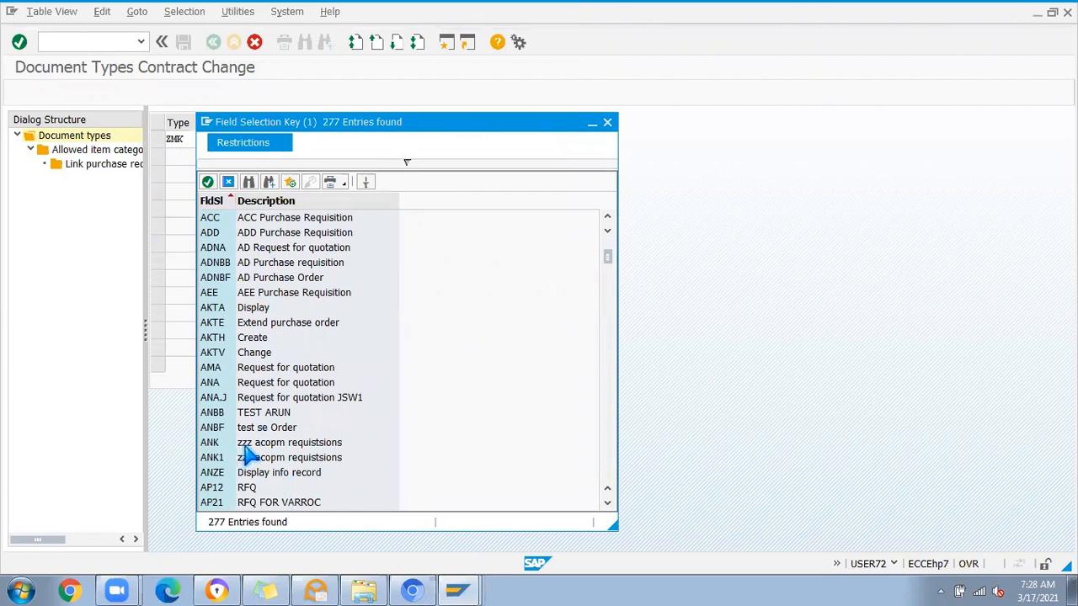
scroll(252, 450, down, 4)
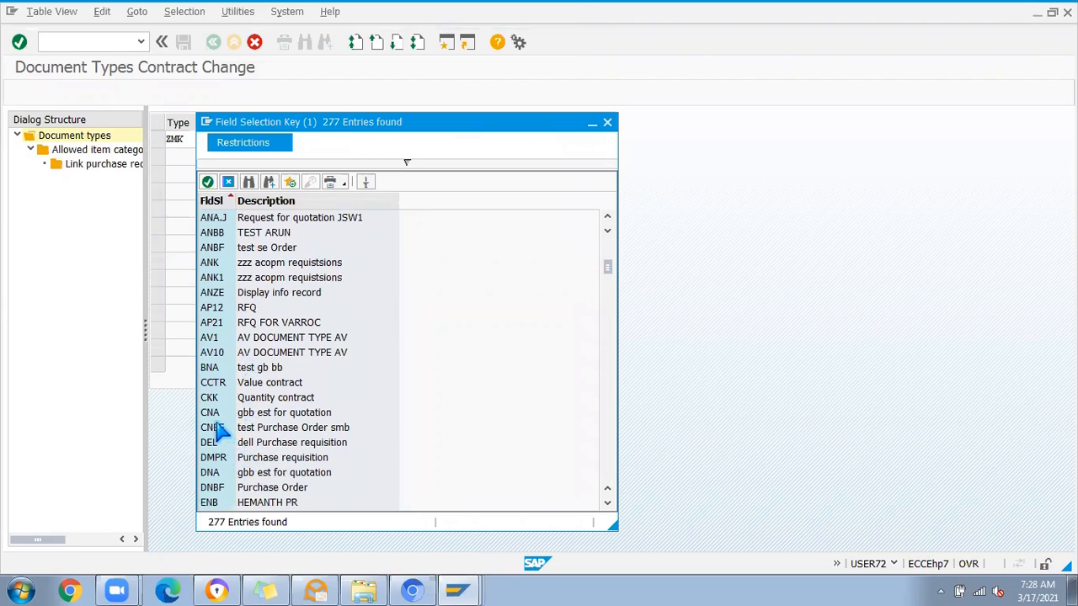
click(211, 399)
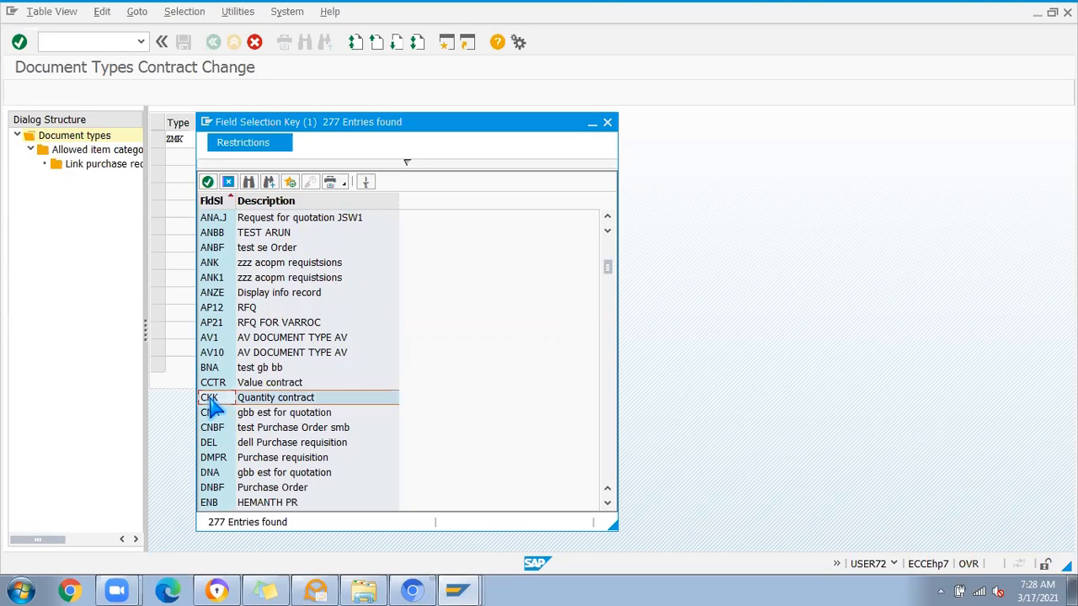
double_click(211, 400)
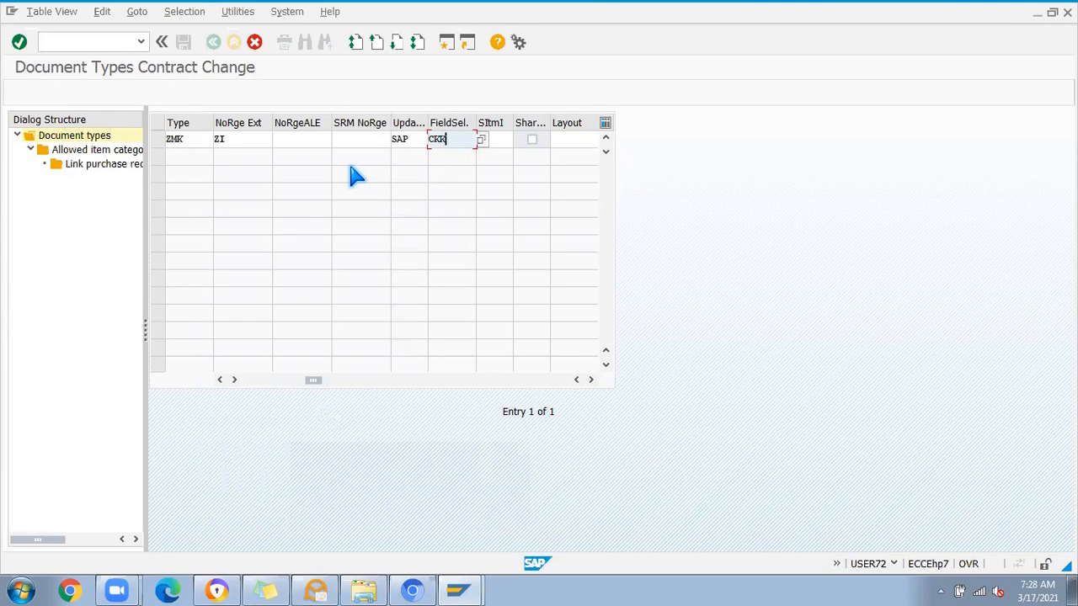
Step: Set the item interval of the copied quantity contract document type to 1
click(590, 379)
drag(335, 381, 270, 385)
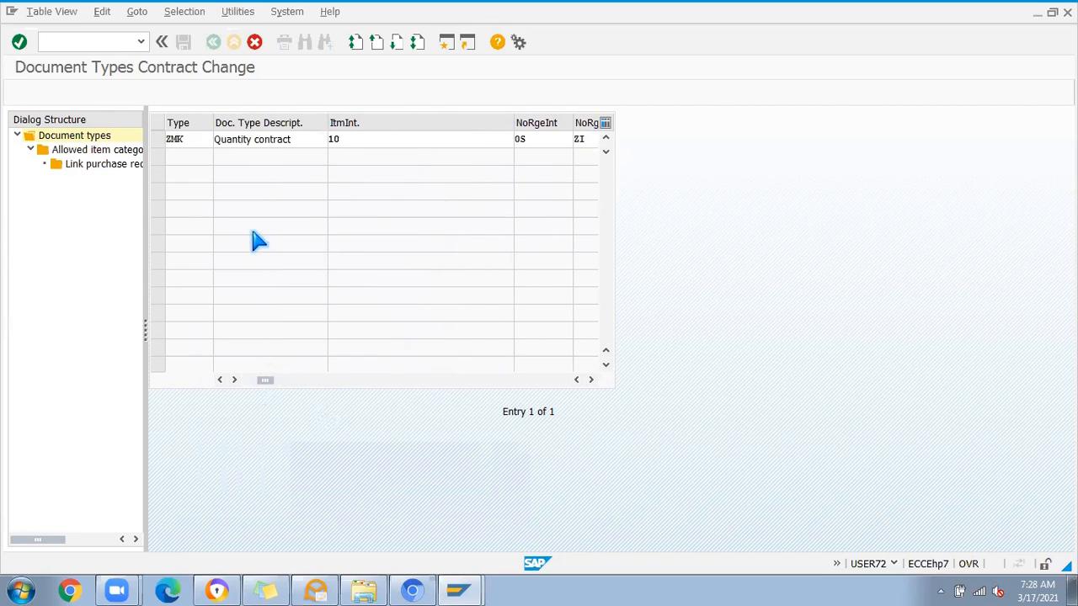
click(344, 140)
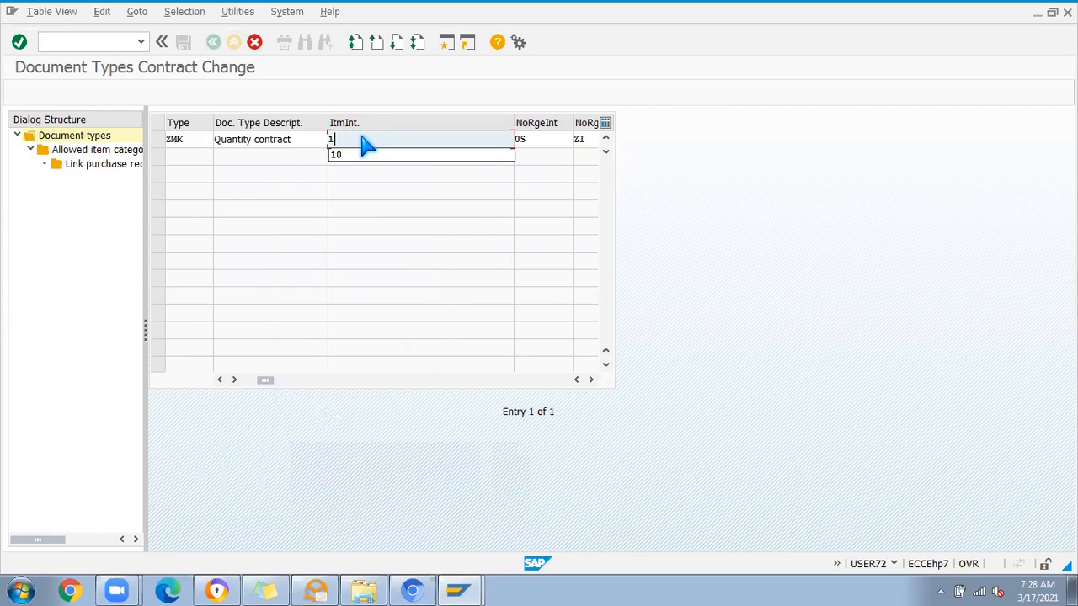
key(Return)
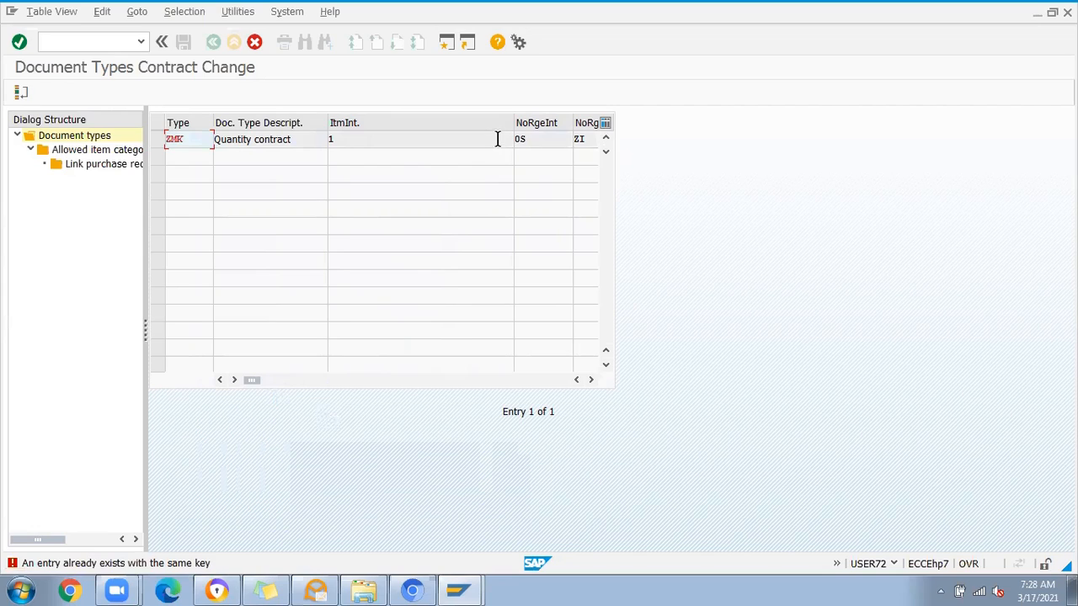
Step: Change the key of the copied document type to YMK
click(171, 140)
text(Y)
key(Return)
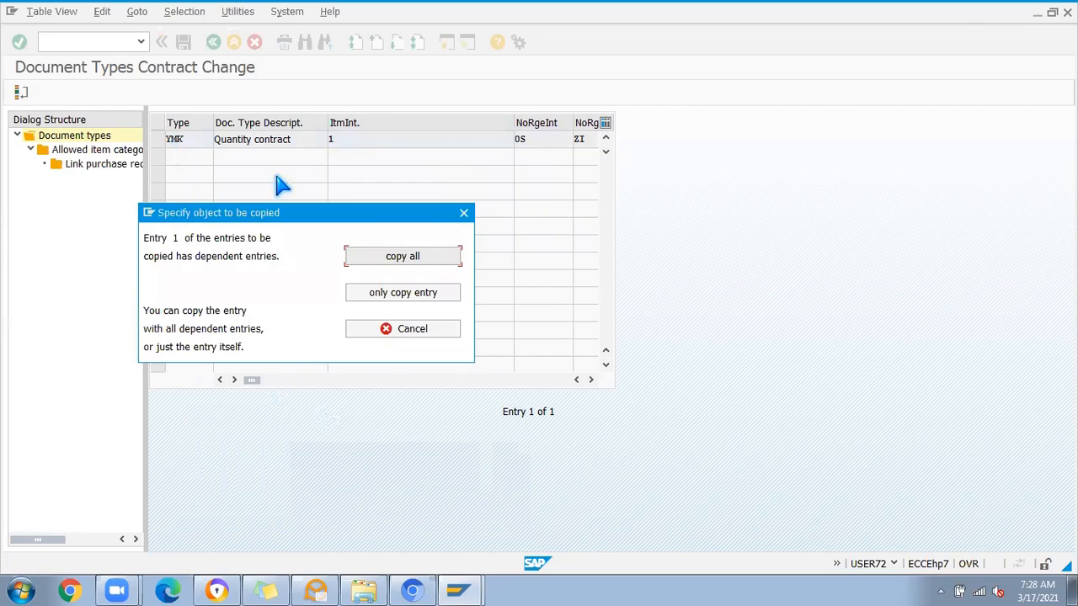
Step: Copy the YMK entry with all dependent entries and save it under the JSW PROJECT customizing request
click(402, 259)
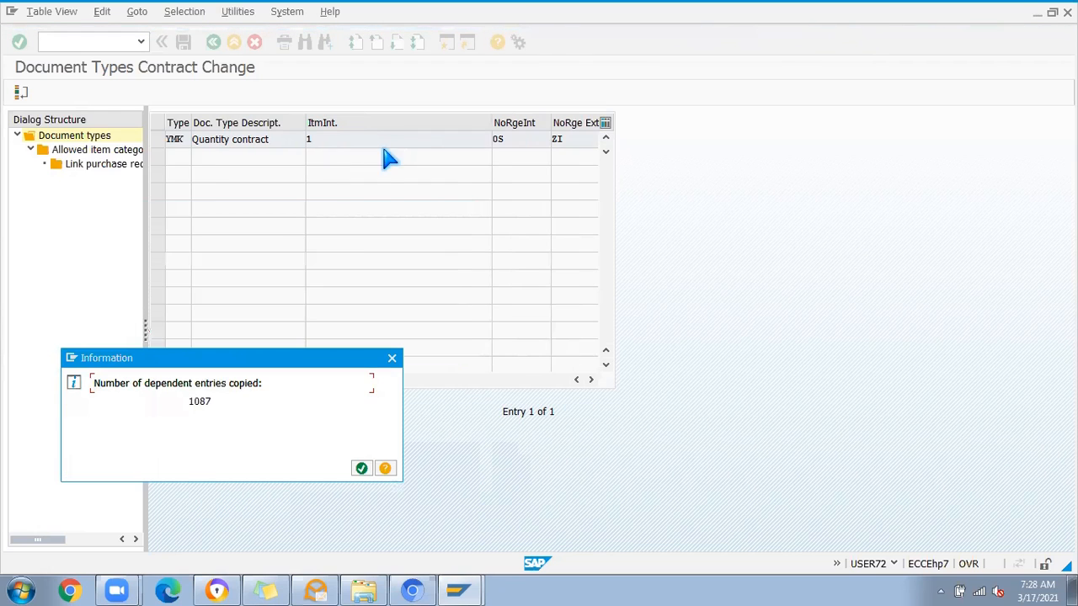
key(Return)
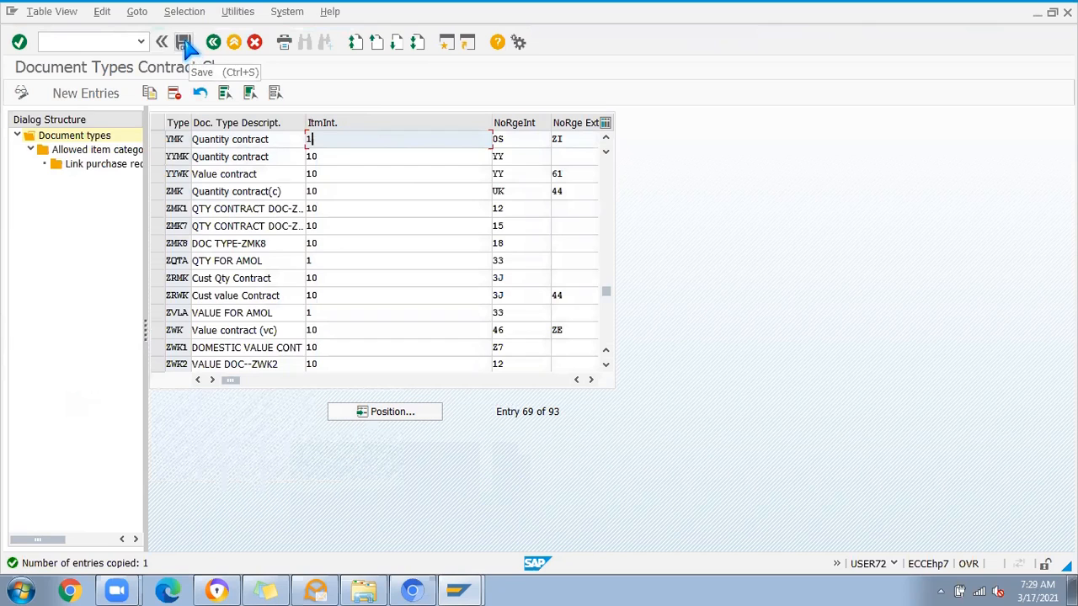
click(184, 44)
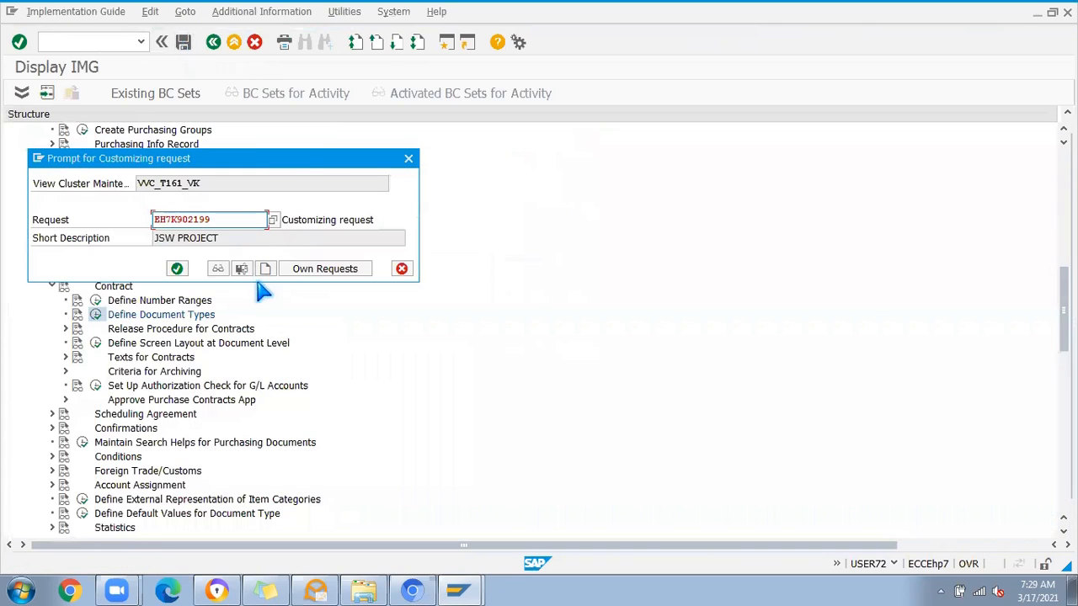
click(177, 268)
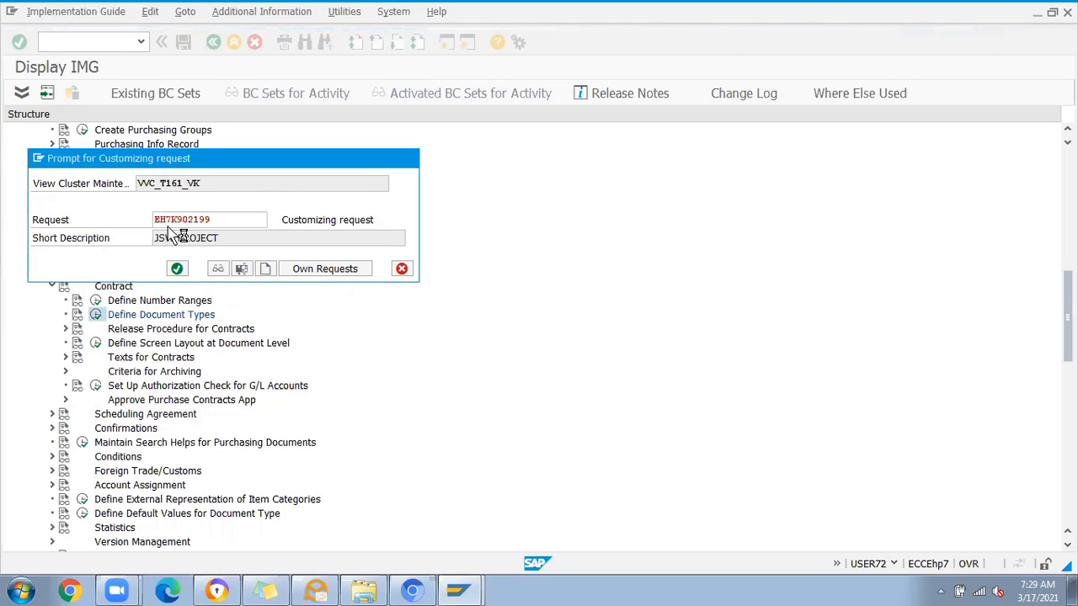
click(459, 589)
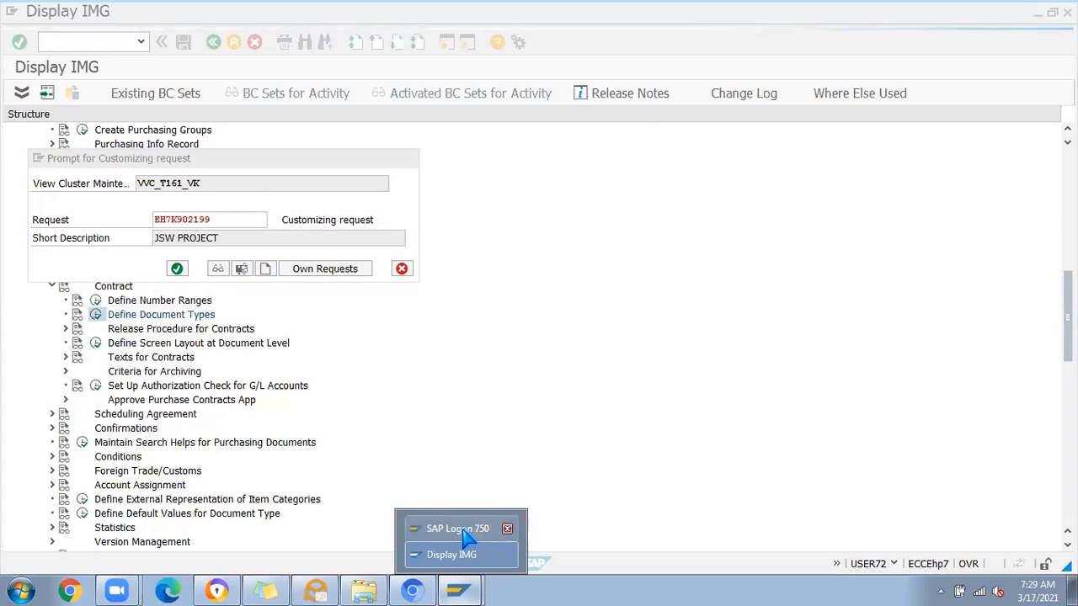
click(463, 529)
click(459, 589)
click(451, 554)
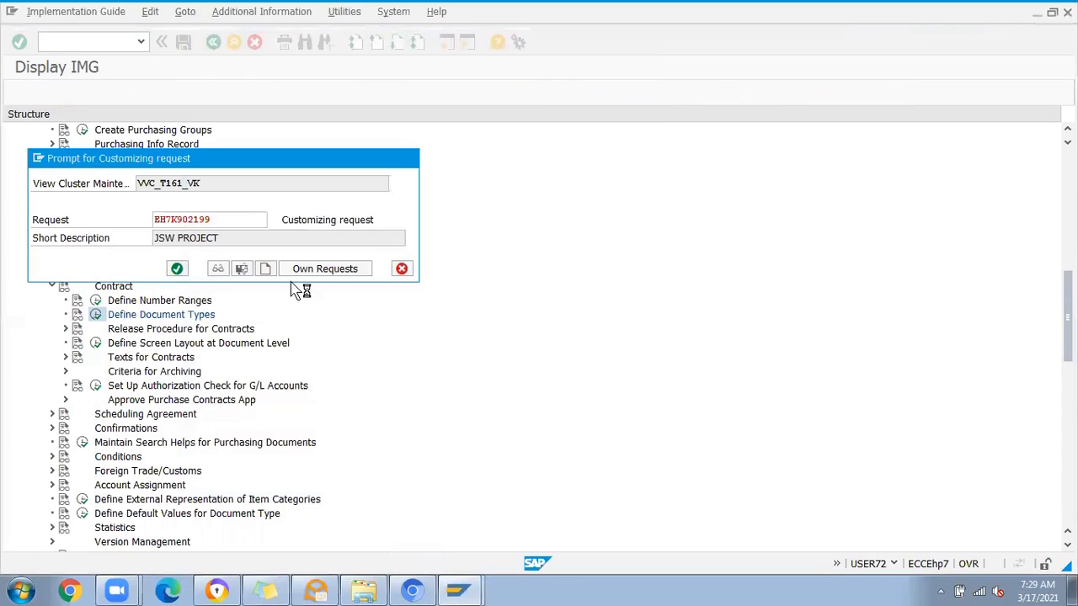
Step: Open the Create Contract transaction in a separate SAP session
click(38, 159)
click(68, 212)
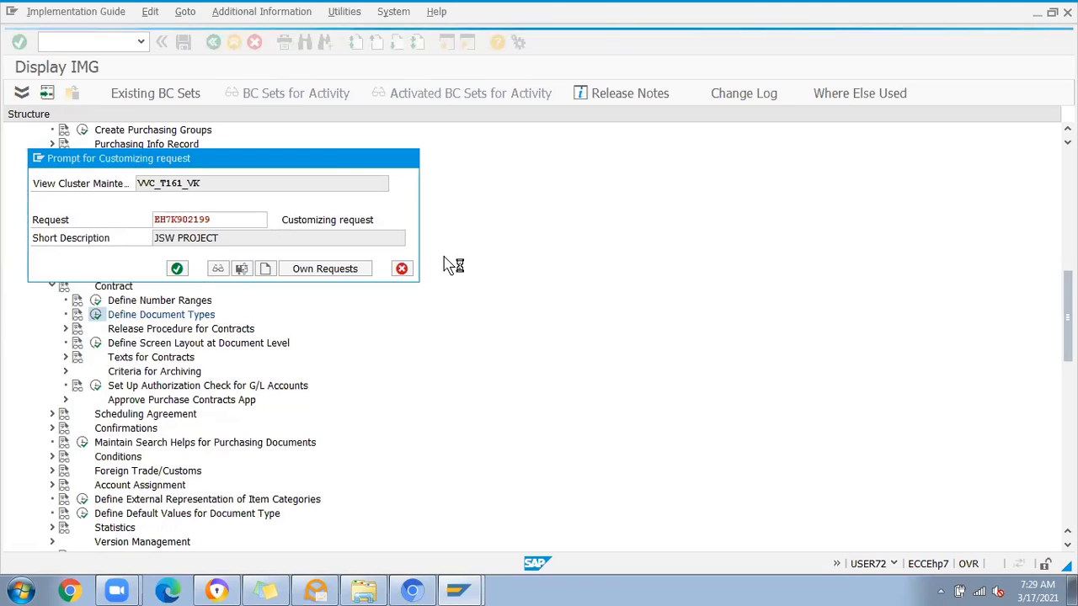
key(alt+Tab)
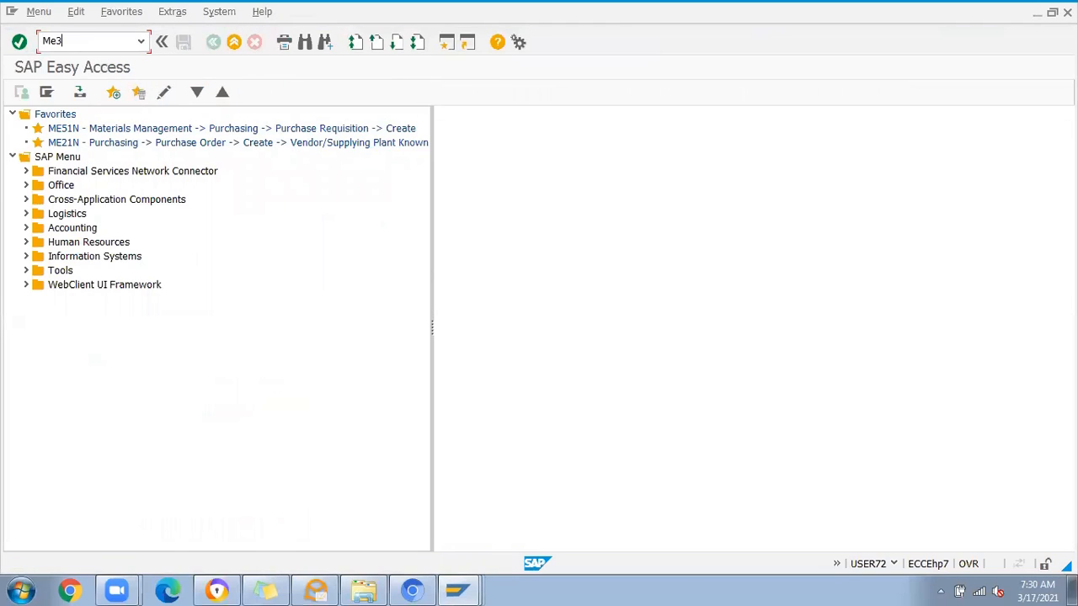
key(Return)
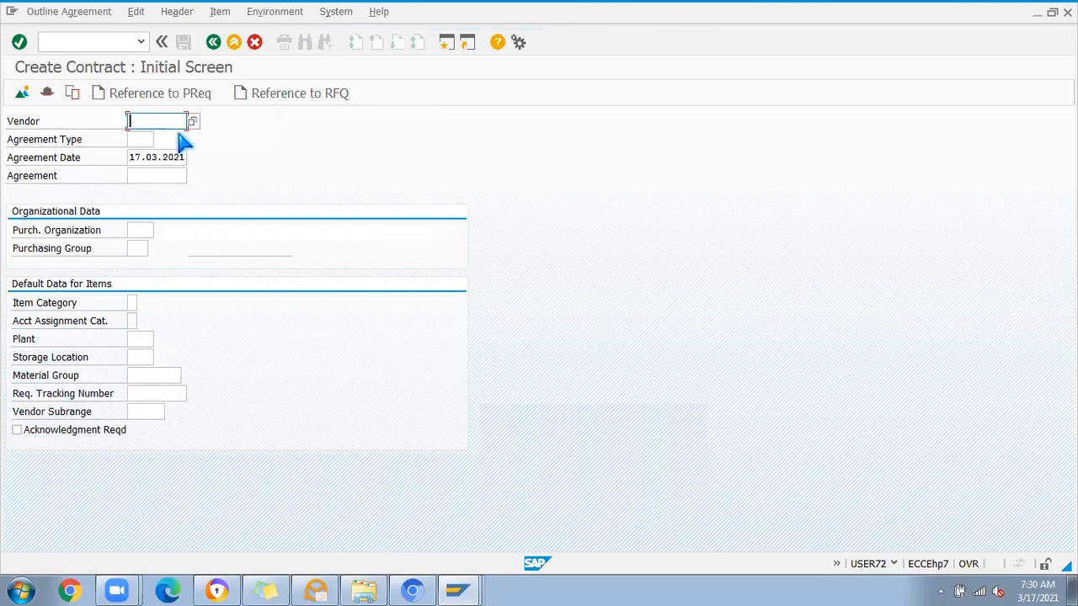
Step: Search the agreement types for YMK and assign that quantity contract type to the new contract
click(143, 141)
click(159, 139)
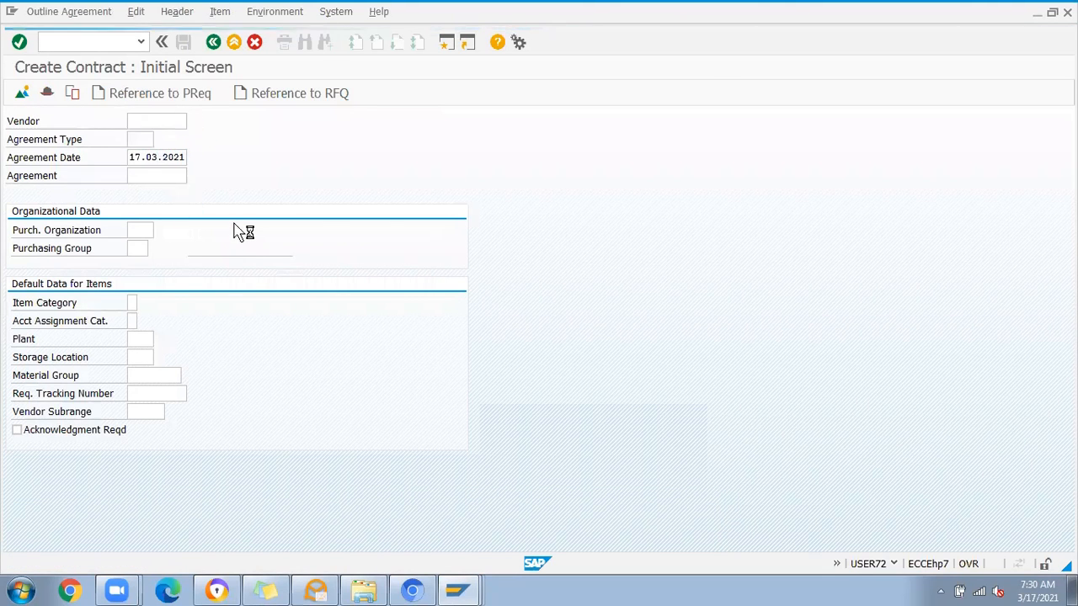
drag(251, 12, 442, 131)
click(438, 124)
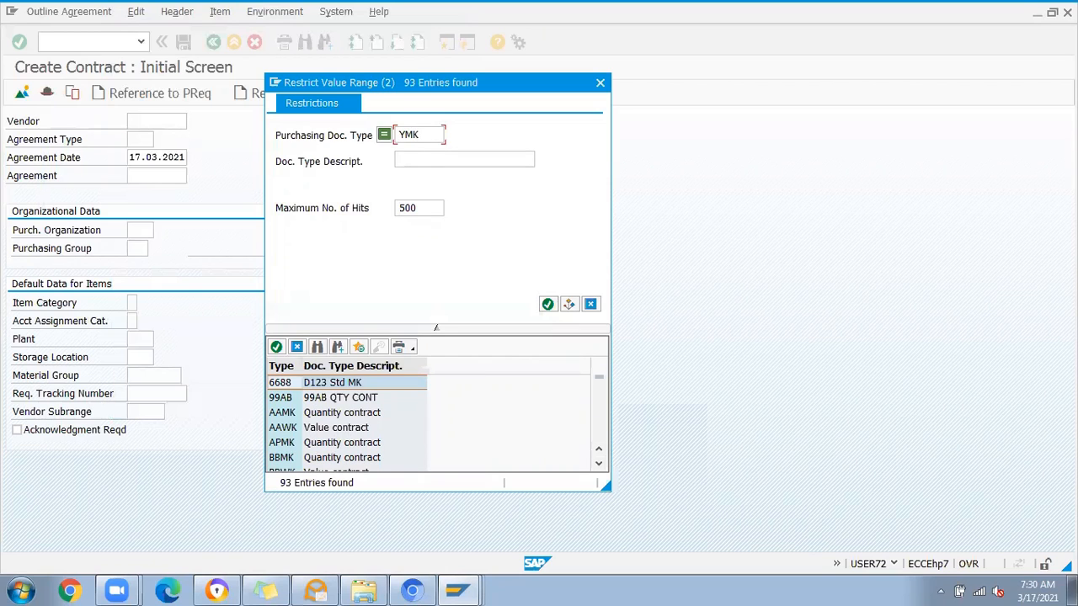
text(YMK)
key(Return)
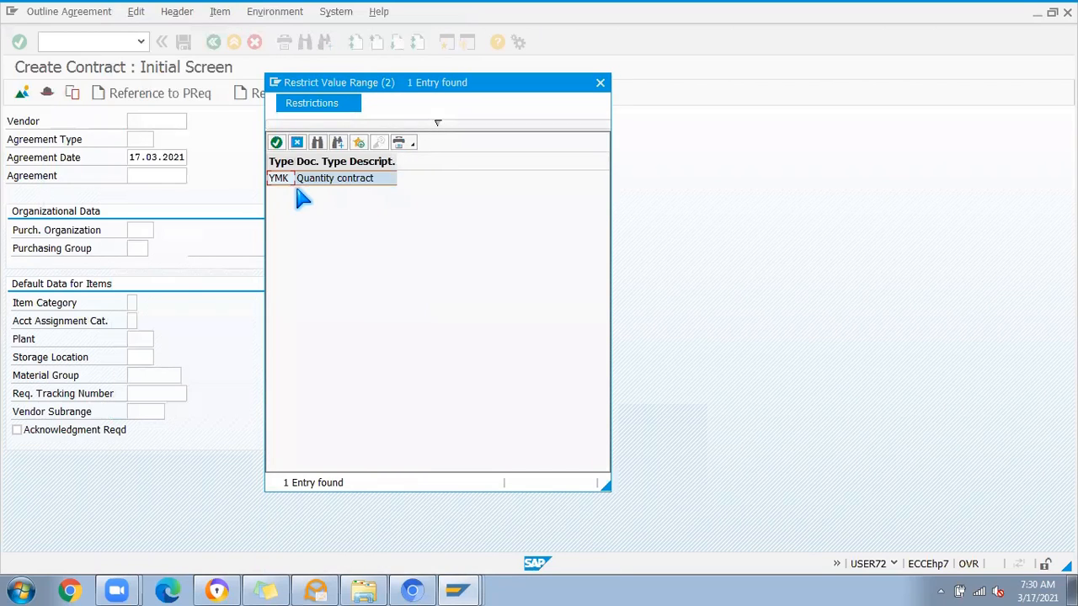
drag(297, 161, 343, 161)
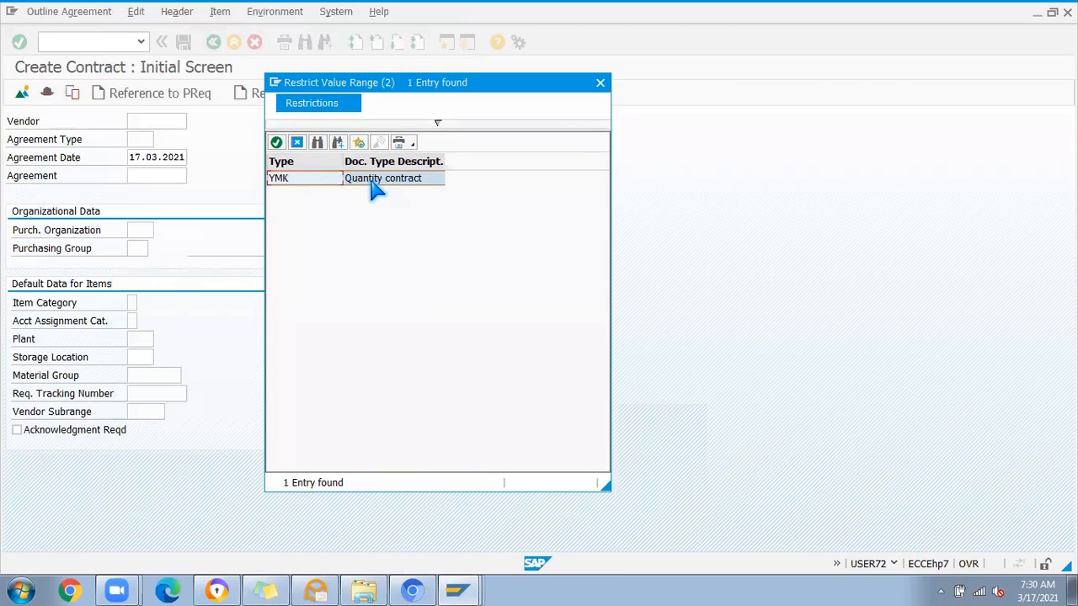
drag(445, 158, 482, 160)
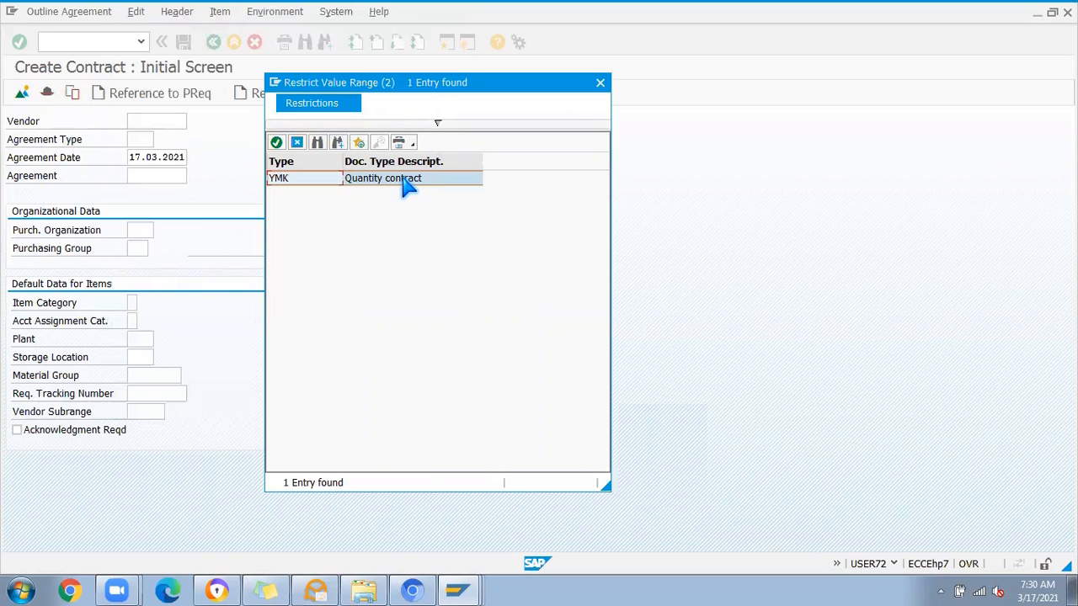
double_click(320, 185)
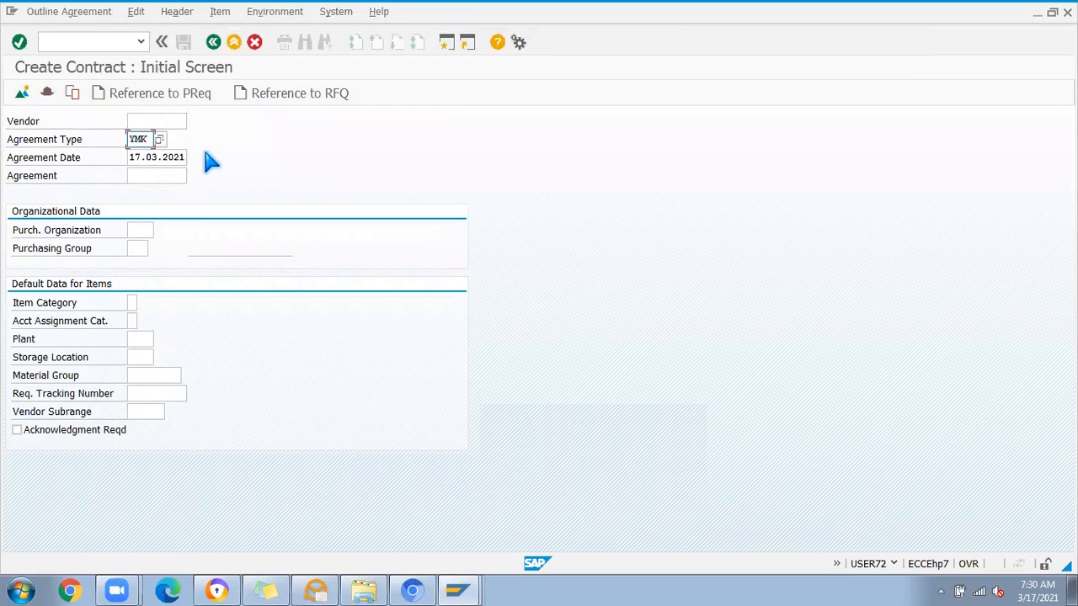
Step: Enter purchasing organization JP10 and purchasing group JSW for the new contract
click(144, 229)
click(145, 245)
click(140, 249)
click(144, 263)
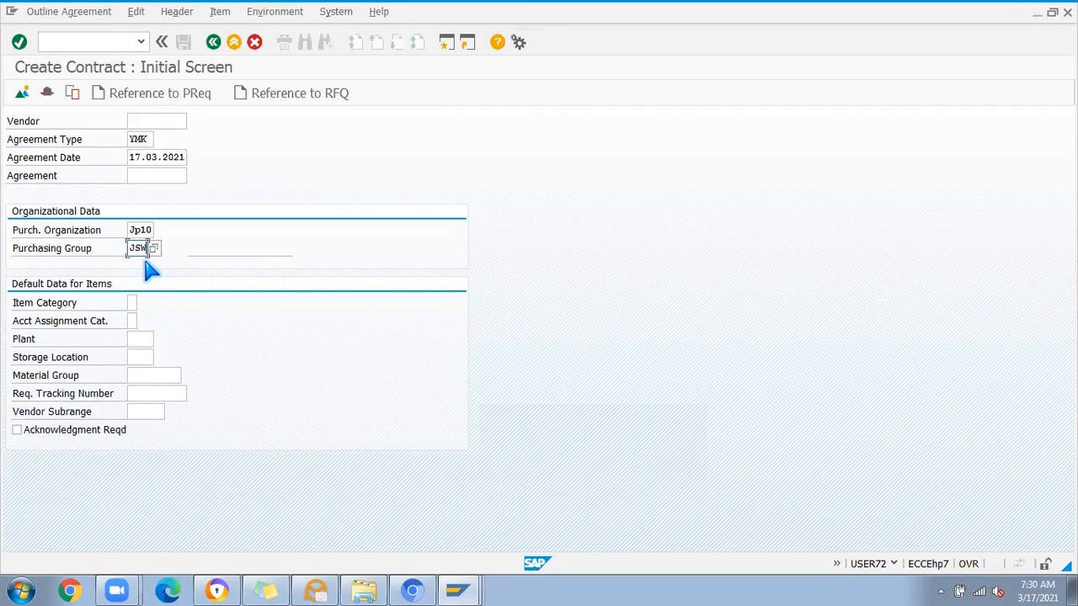
key(Return)
click(207, 256)
click(218, 273)
key(Return)
Step: Select STEELSOL Pvt Limited as the vendor and proceed to the contract's header data
click(155, 120)
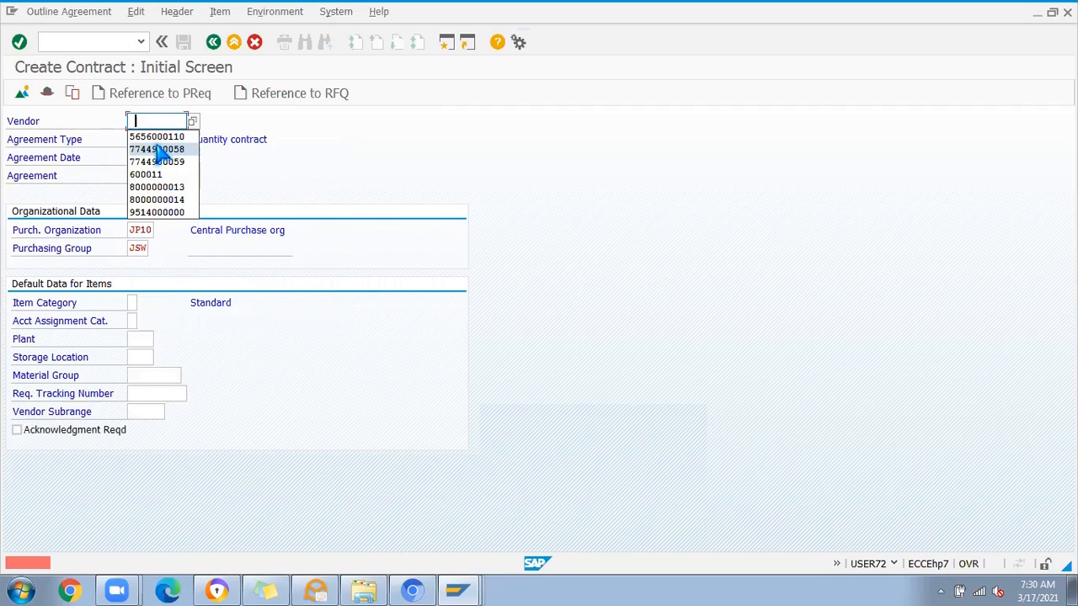
click(156, 139)
key(Return)
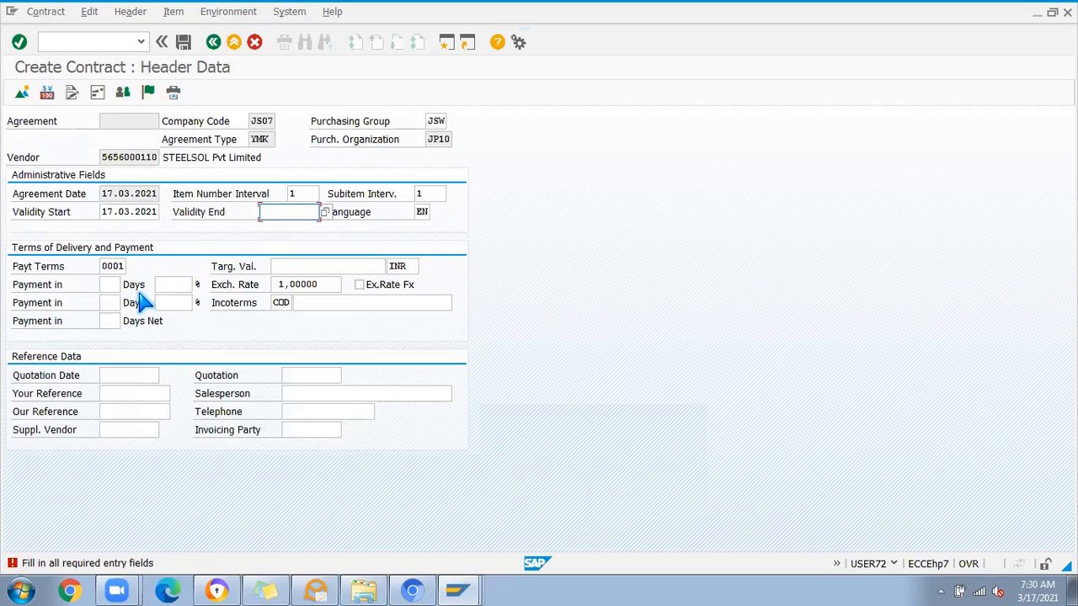
Step: Enter the contract's validity end date and proceed to the item overview
click(276, 215)
click(278, 229)
key(Return)
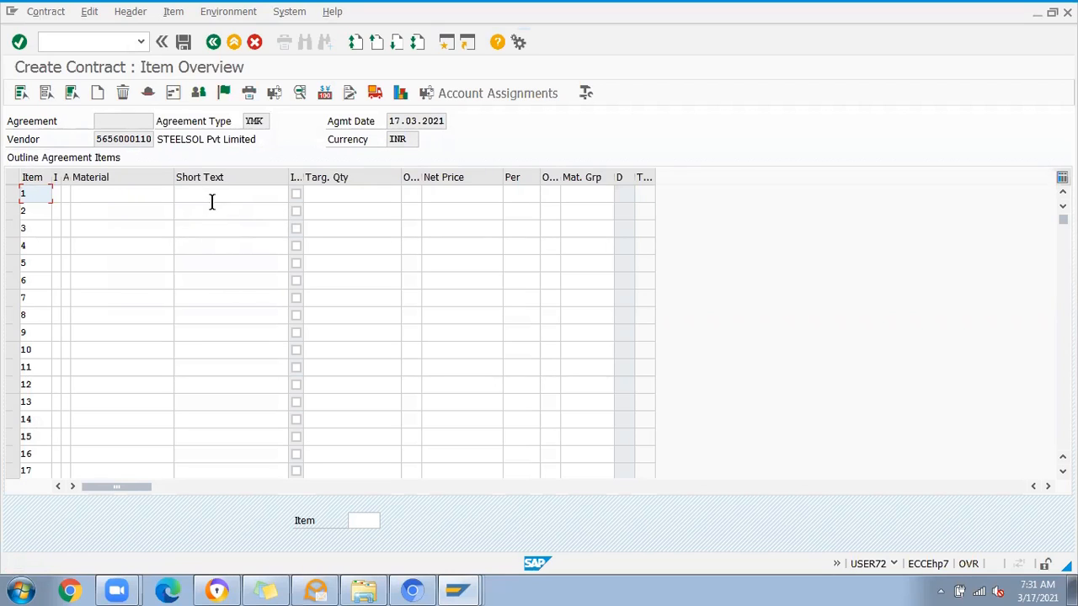
Step: Enter material 578006 in item 1 of the contract
click(240, 194)
click(567, 194)
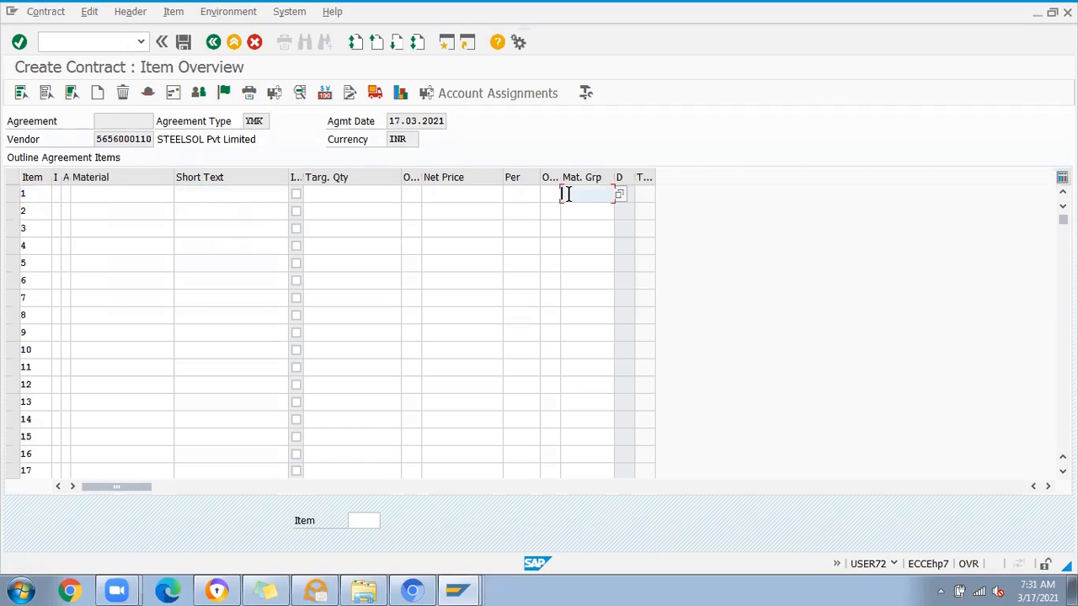
click(121, 196)
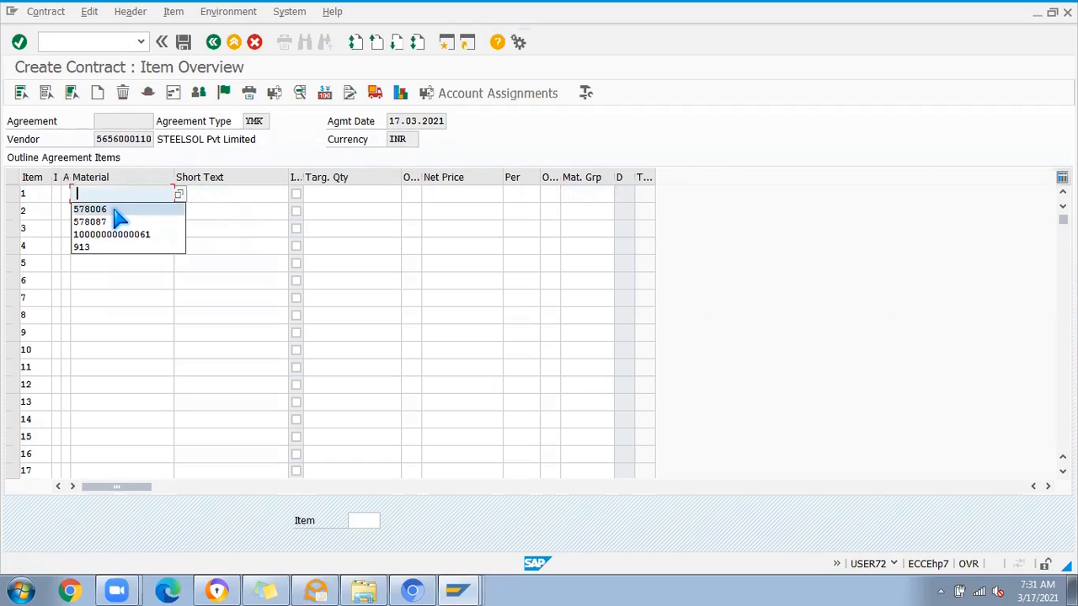
click(111, 208)
key(Return)
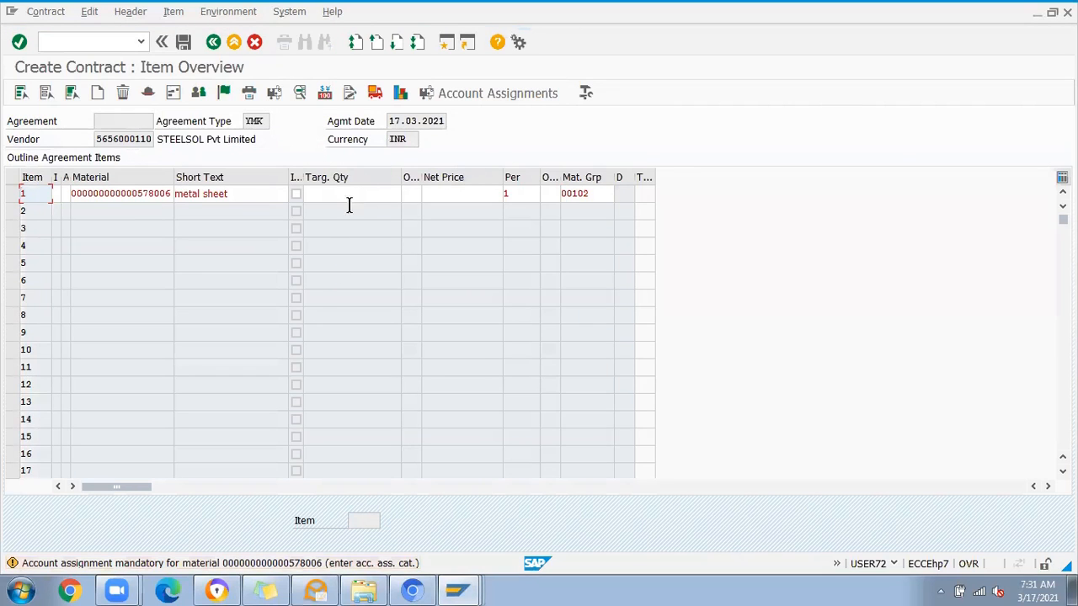
Step: Set the target quantity of the metal sheet item to 100 EA
key(Return)
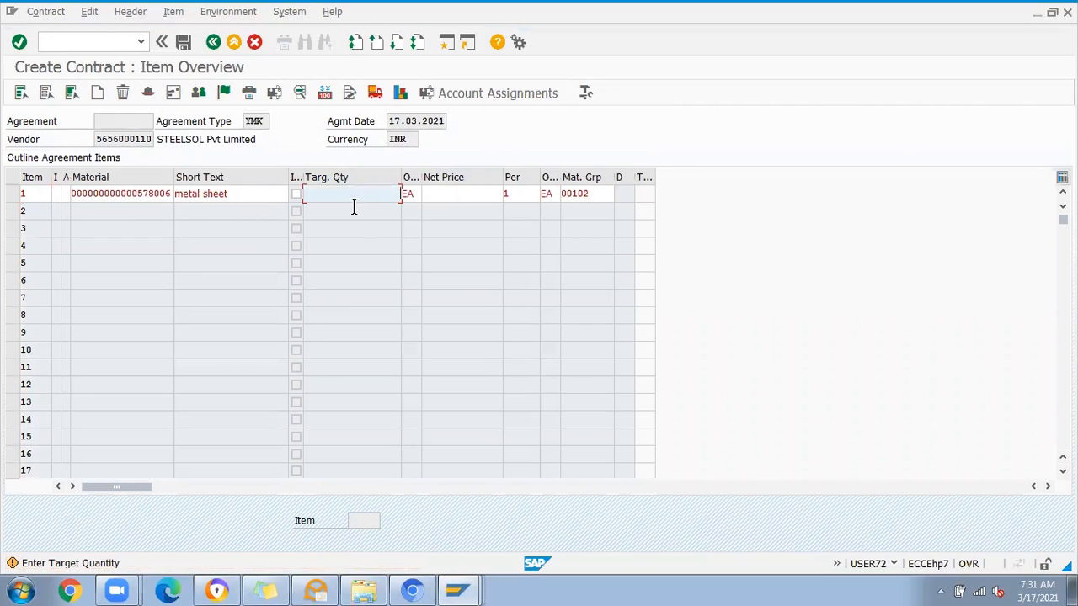
key(Return)
text(100)
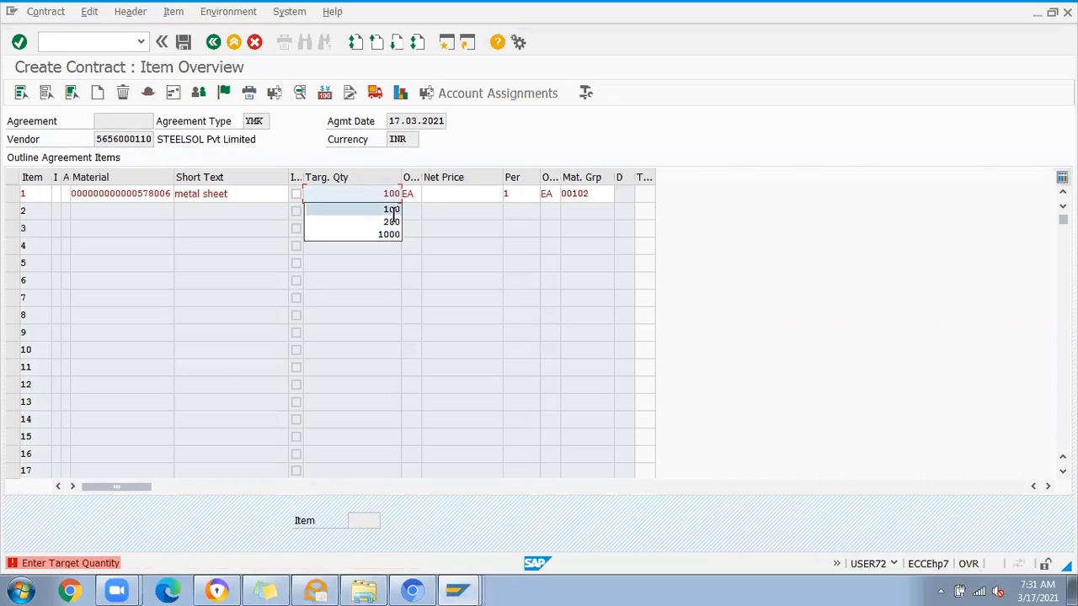
Step: Confirm the target quantity and set the net price of the metal sheet item to 50
key(Return)
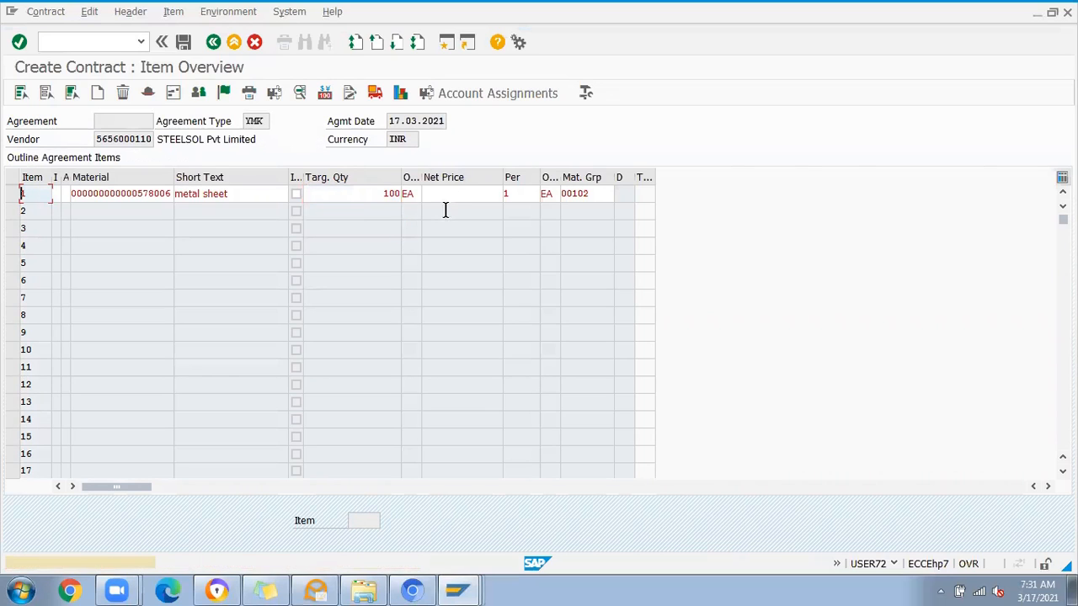
key(Return)
click(447, 200)
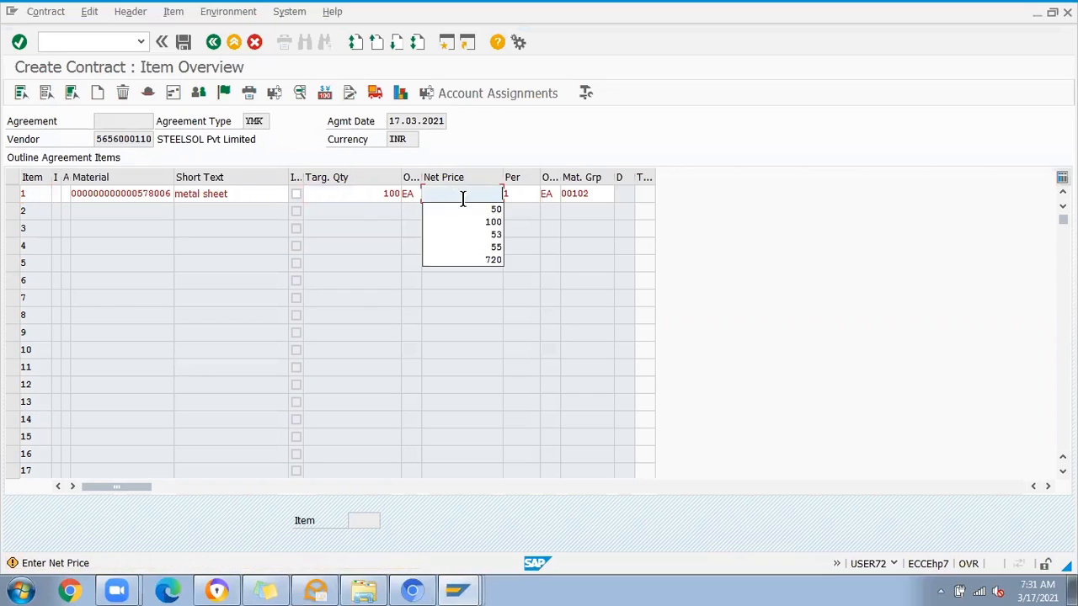
click(492, 211)
key(Return)
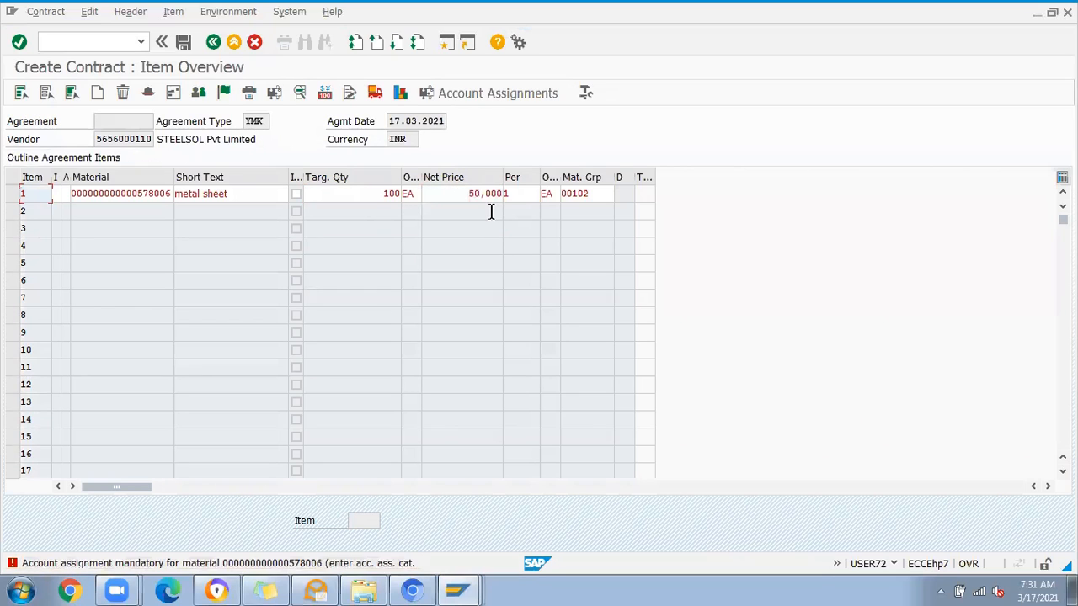
key(Return)
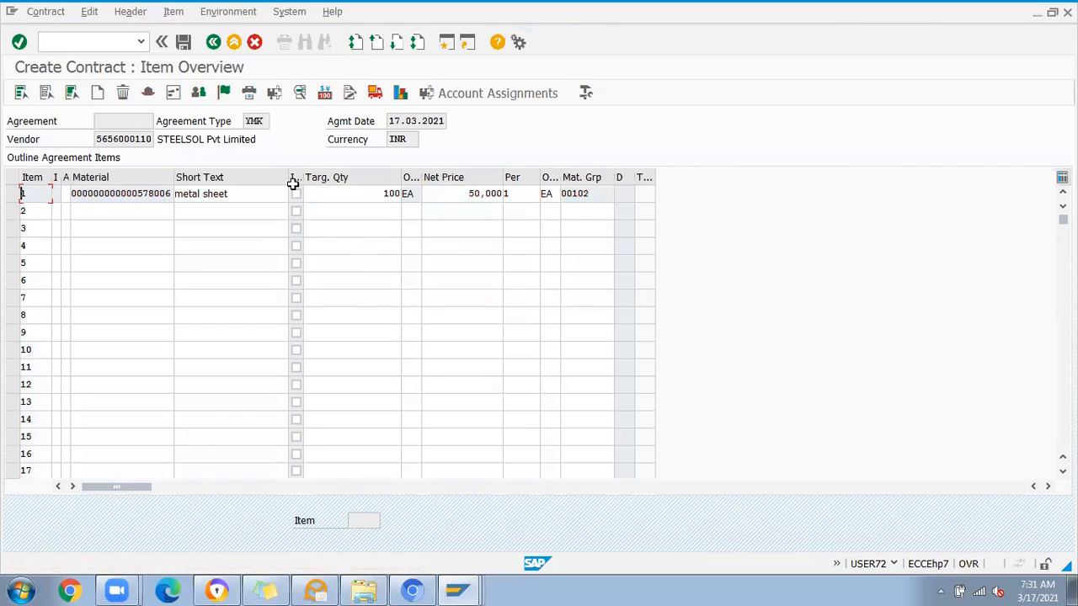
Step: Review the remaining columns of the contract item, widening the Texts column to read its heading
drag(116, 486, 335, 486)
drag(533, 177, 565, 179)
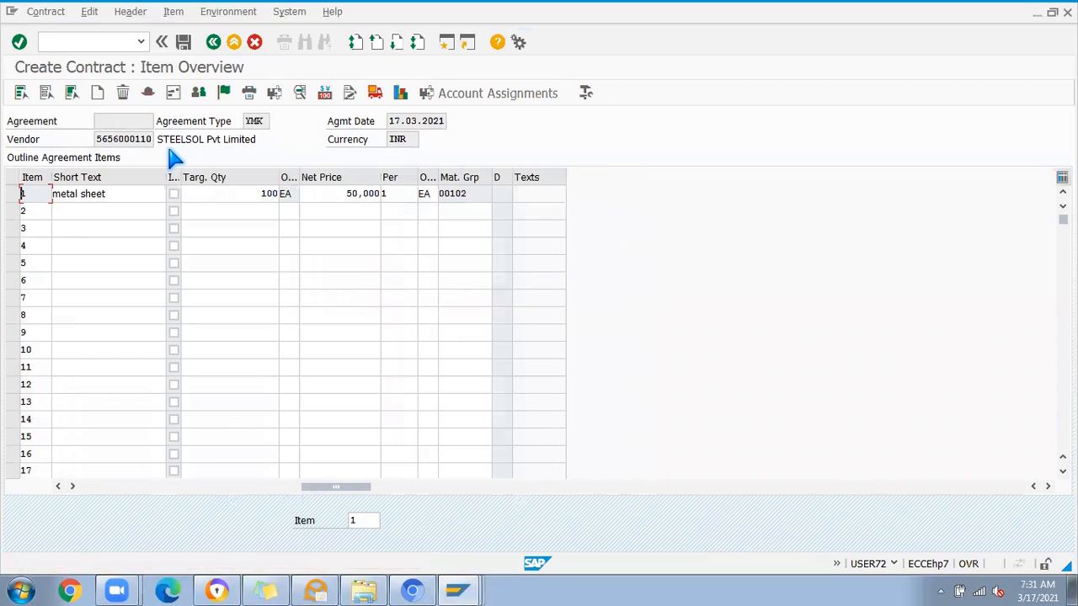
drag(303, 488, 72, 476)
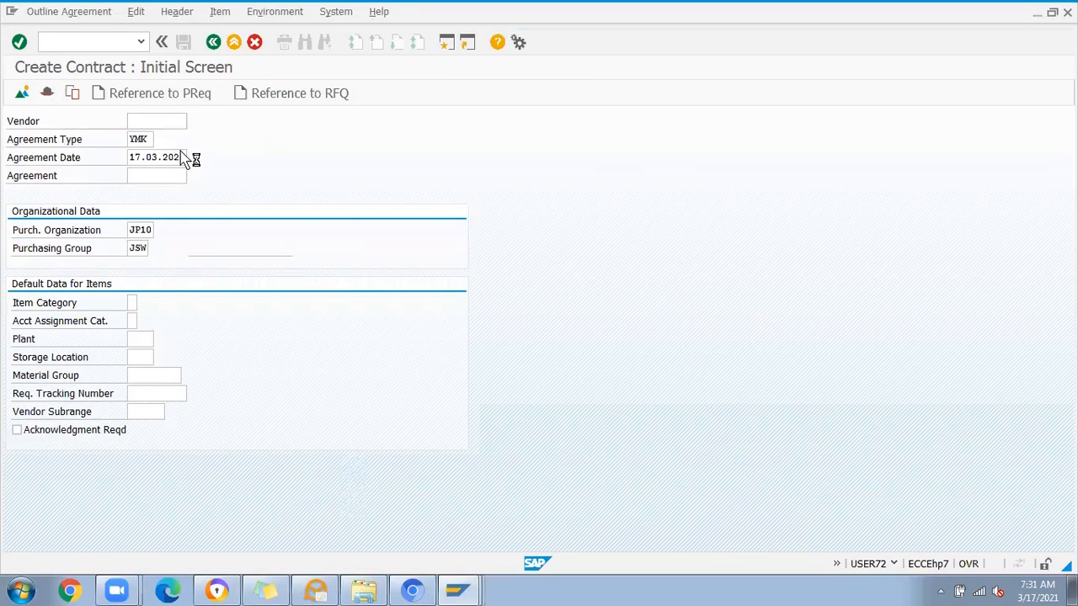
Step: Choose STEELSOL Pvt Limited as vendor on the initial screen and review the payment and validity fields in the header data
key(Return)
click(306, 324)
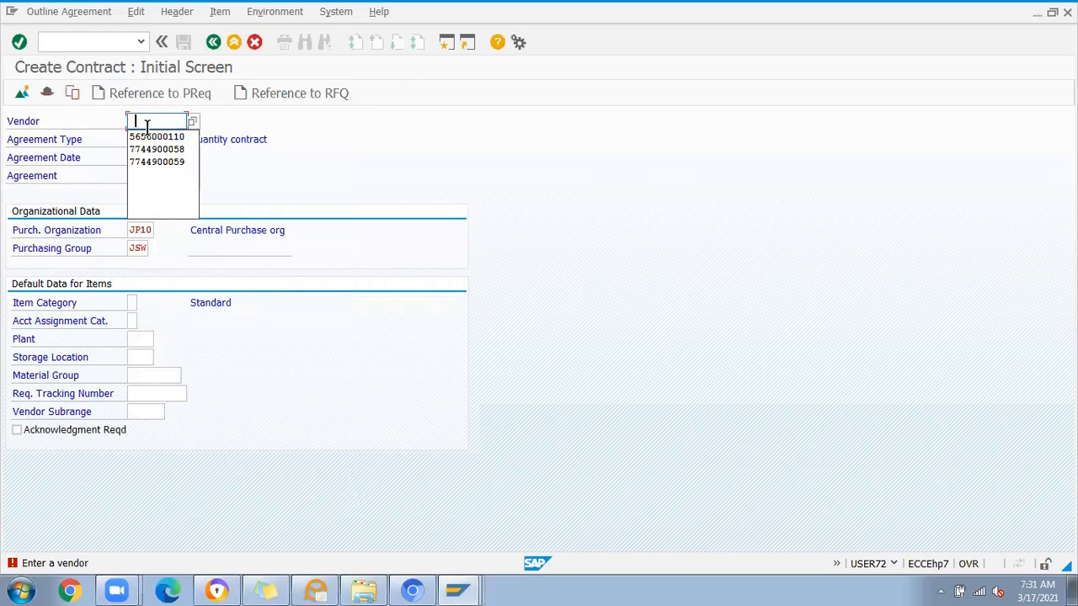
click(150, 136)
key(Return)
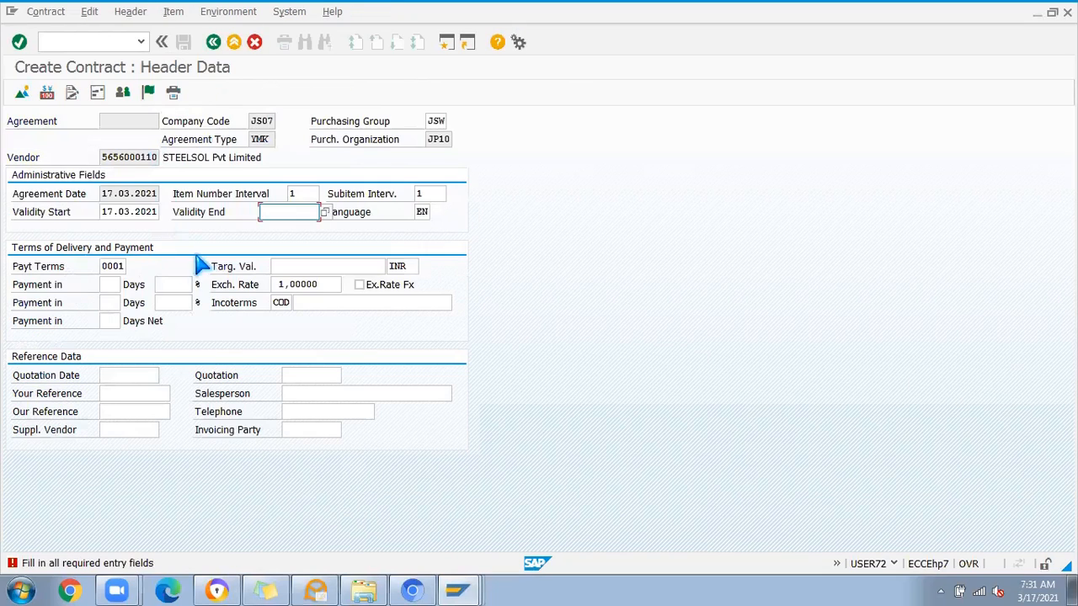
click(108, 285)
click(110, 304)
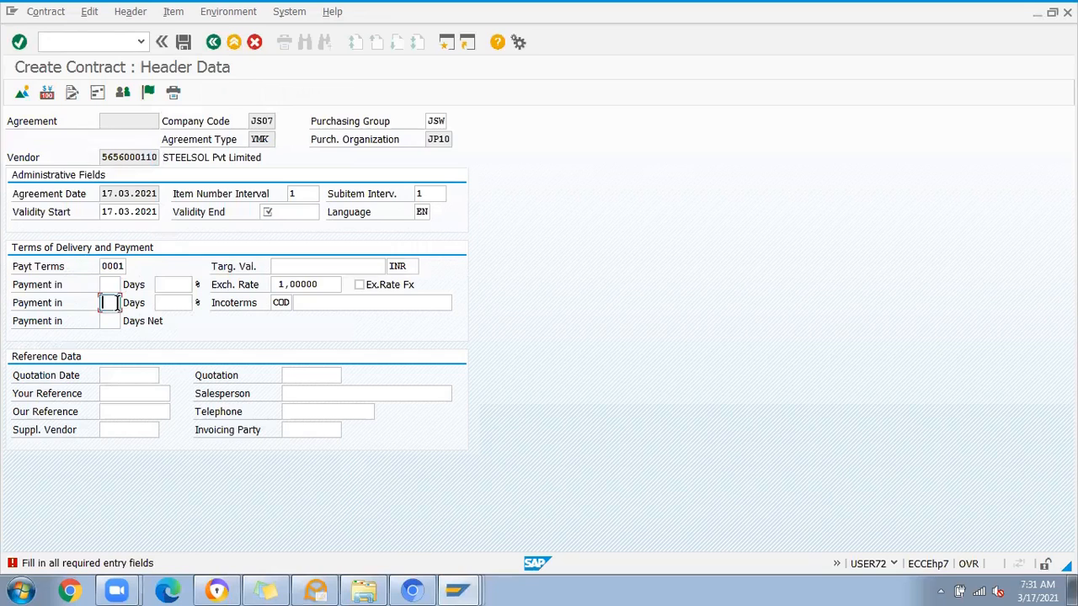
click(167, 285)
click(265, 212)
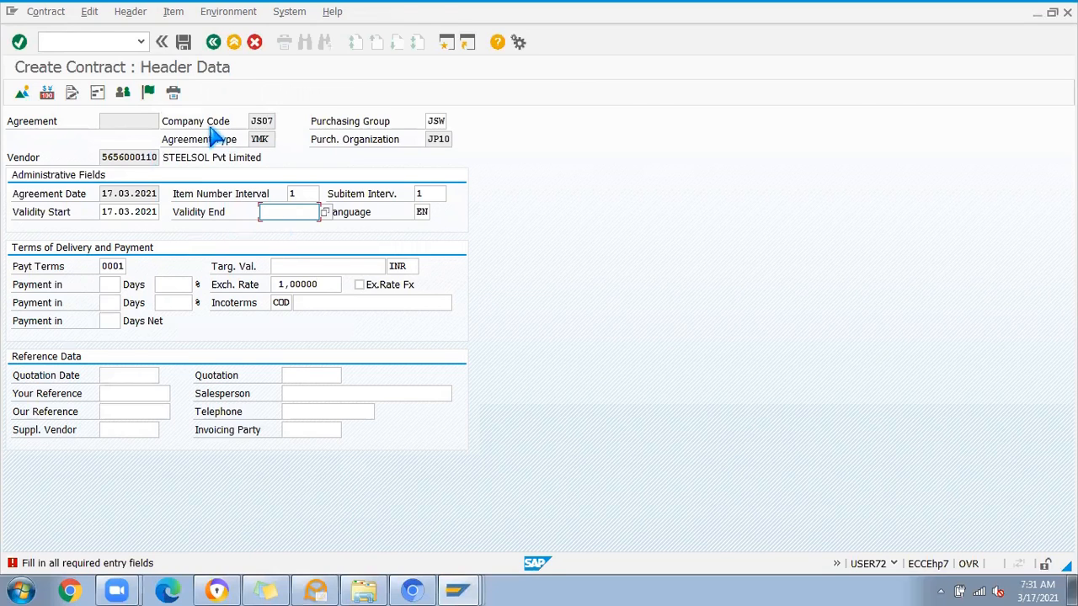
Step: Switch to the IMG session, open Define Number Ranges for contracts and display the purchasing document intervals
key(alt+Tab)
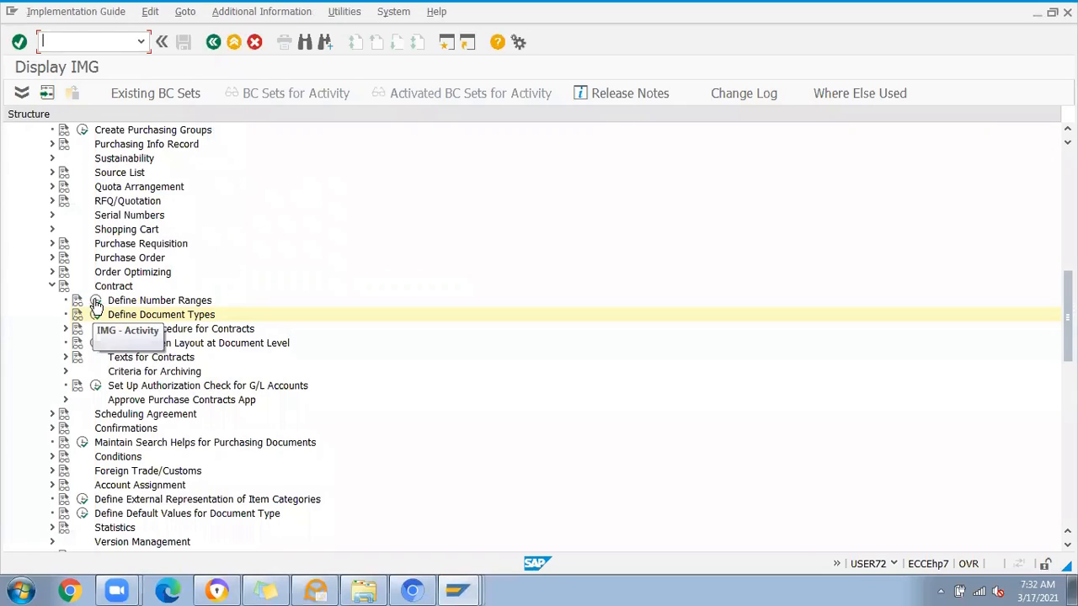
click(96, 303)
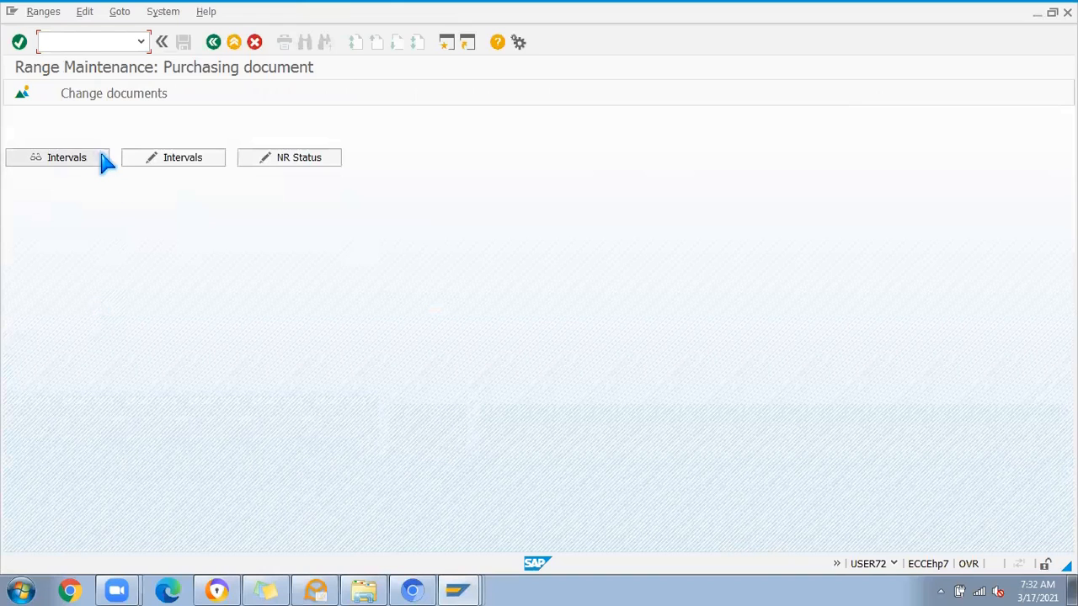
click(75, 159)
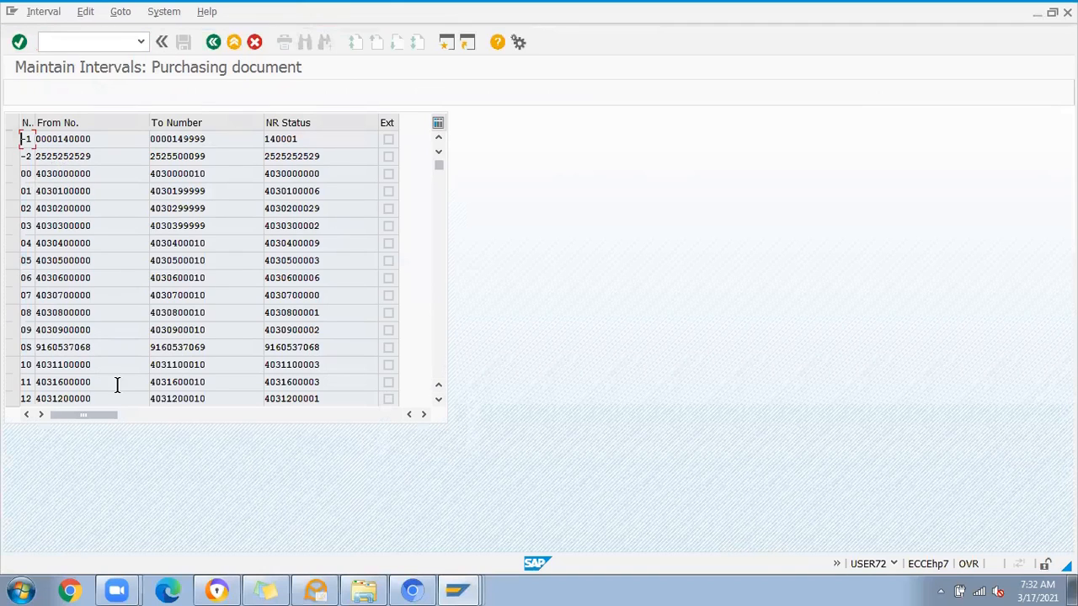
Step: Examine the list of purchasing document number range intervals, including their from and to numbers and number status
click(439, 398)
click(438, 398)
click(439, 398)
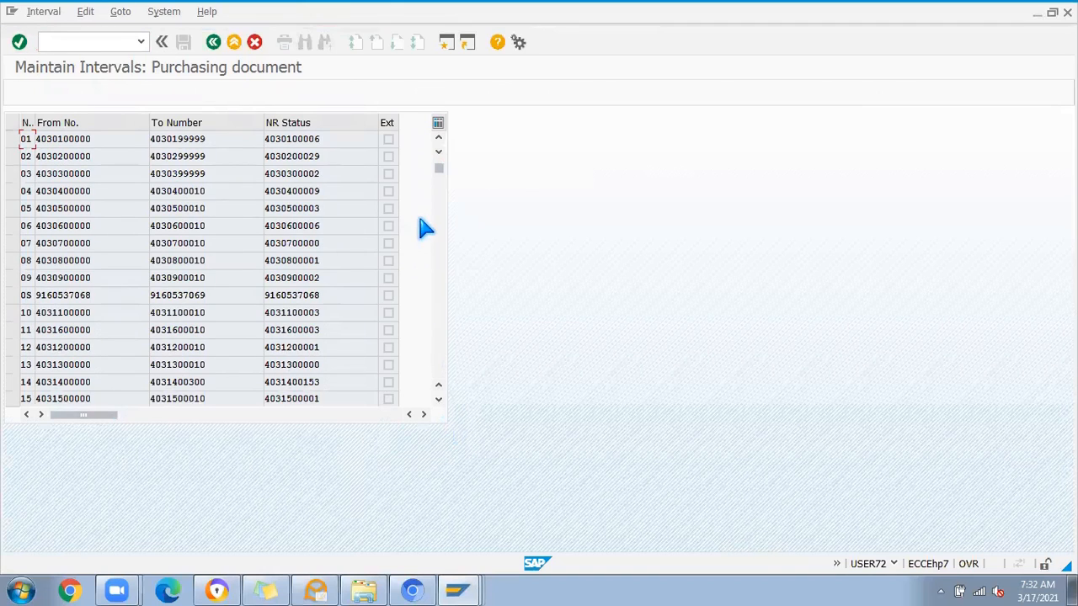
drag(438, 169, 436, 289)
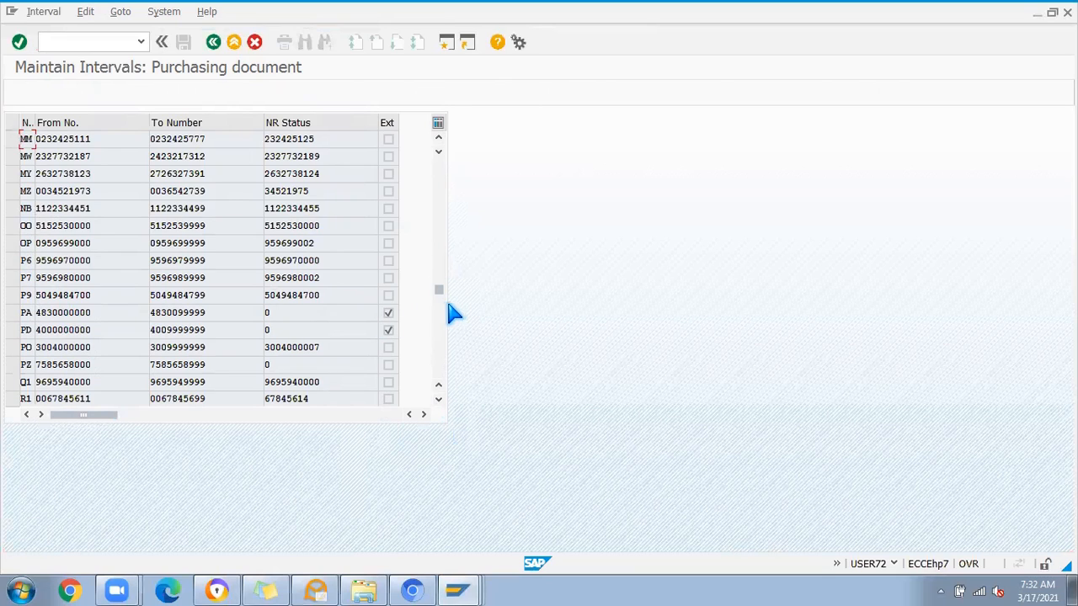
drag(439, 299, 439, 322)
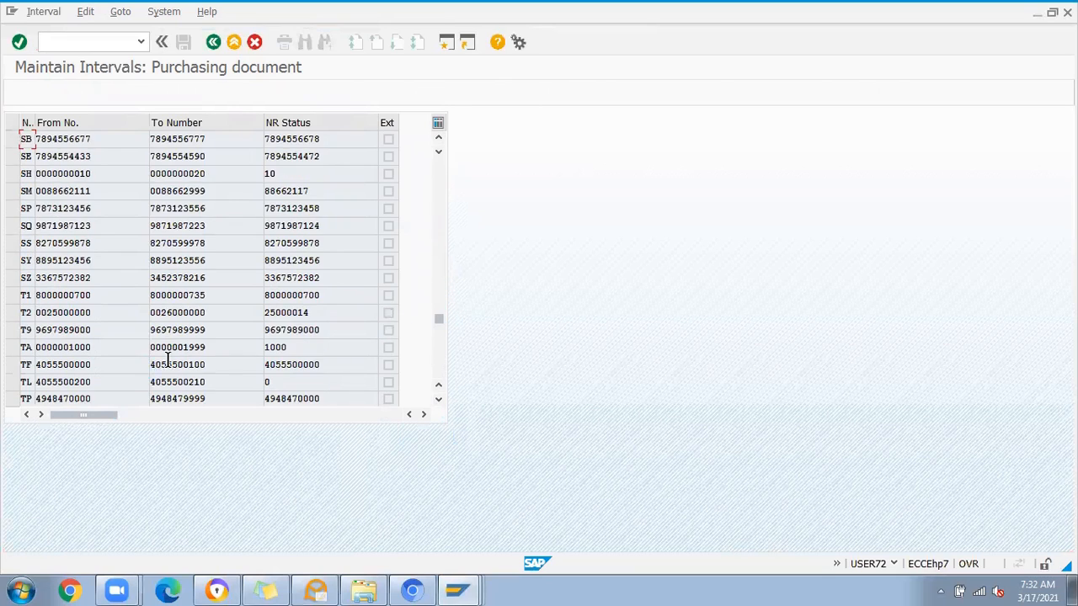
scroll(42, 358, down, 1)
scroll(38, 337, up, 3)
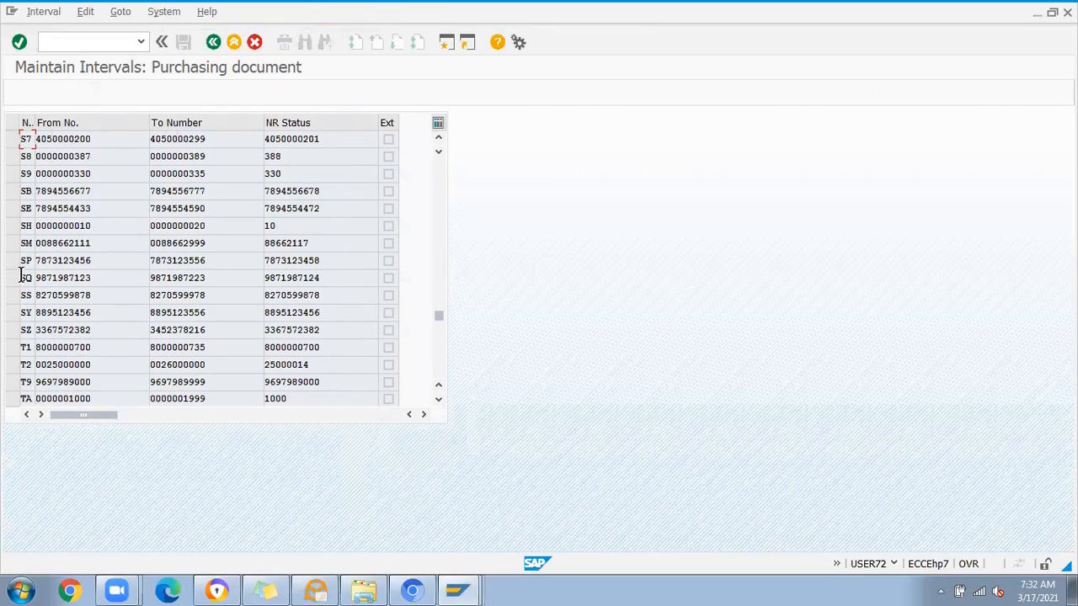
scroll(21, 277, up, 6)
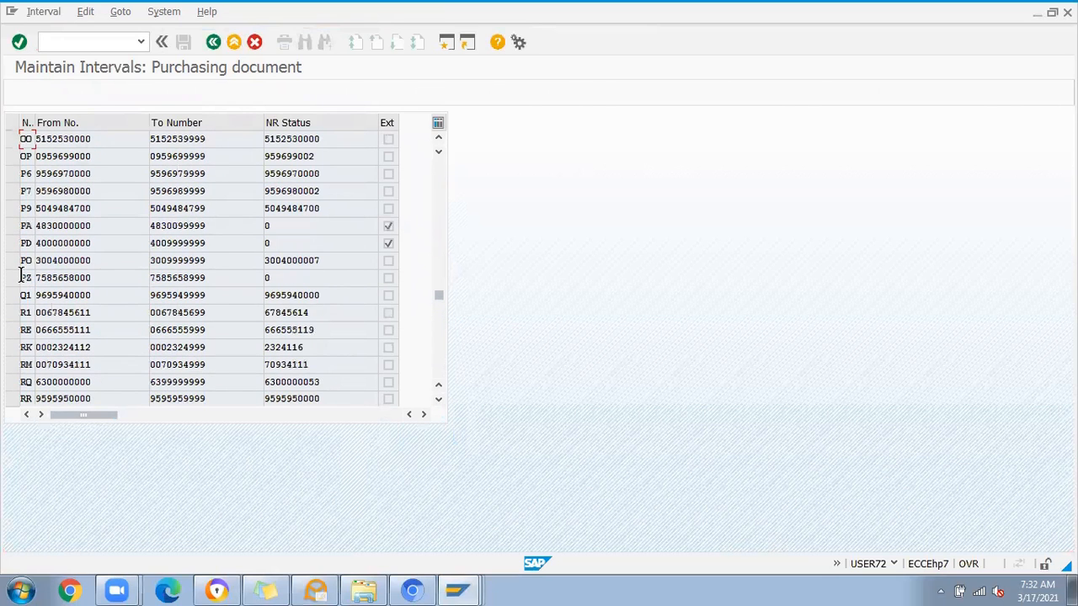
scroll(24, 280, up, 2)
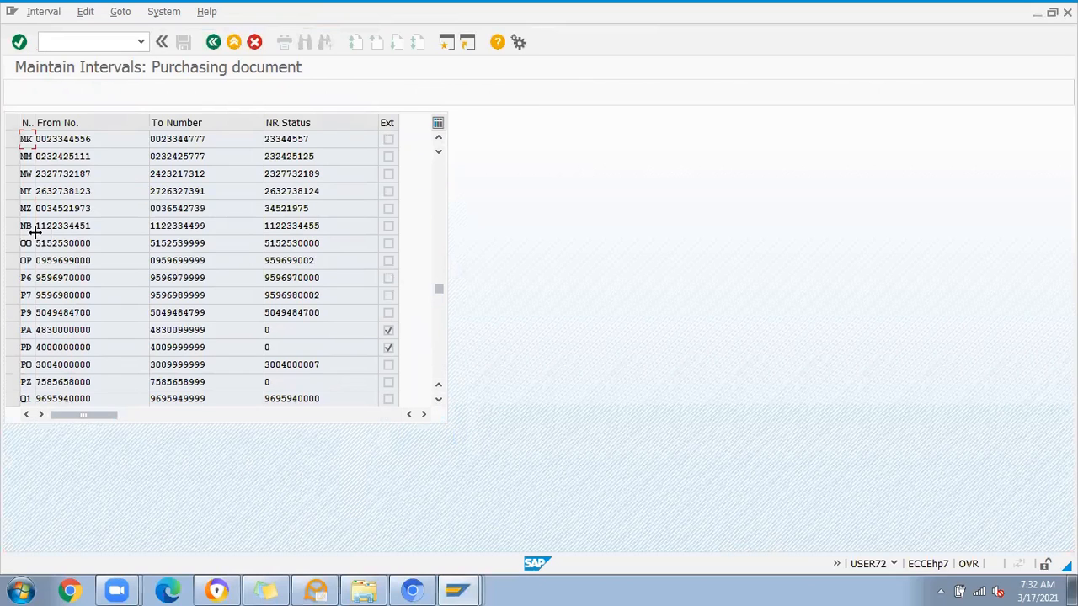
scroll(35, 232, up, 1)
scroll(38, 242, up, 12)
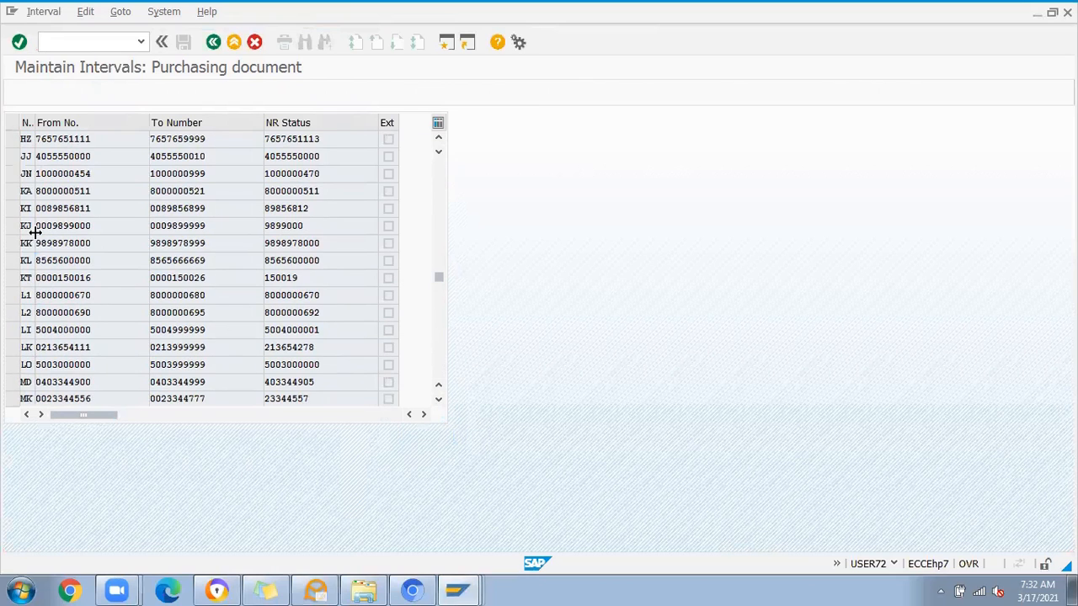
scroll(38, 242, up, 8)
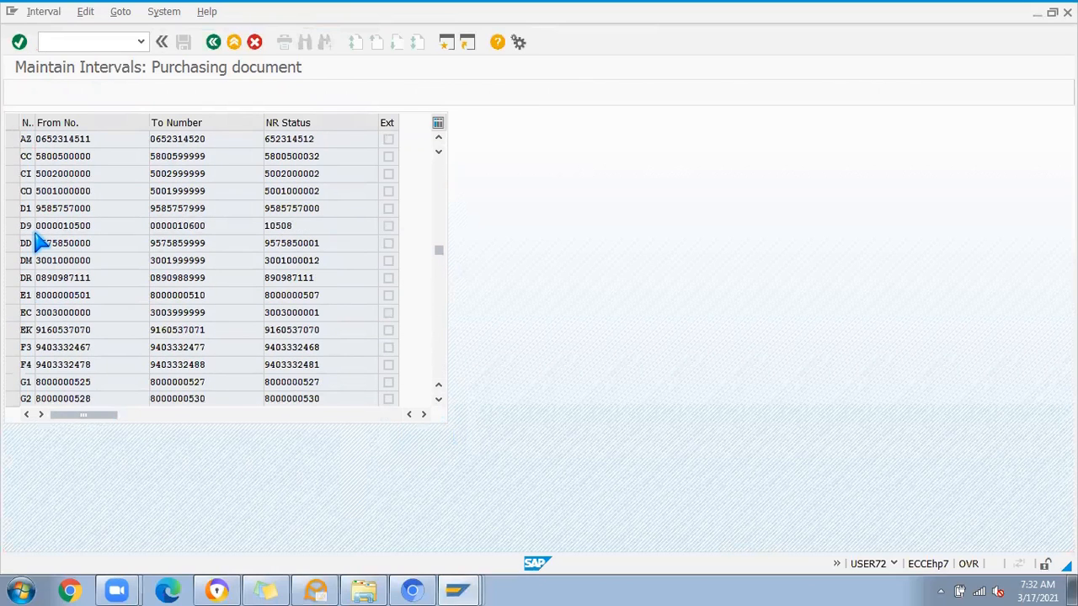
scroll(38, 259, up, 9)
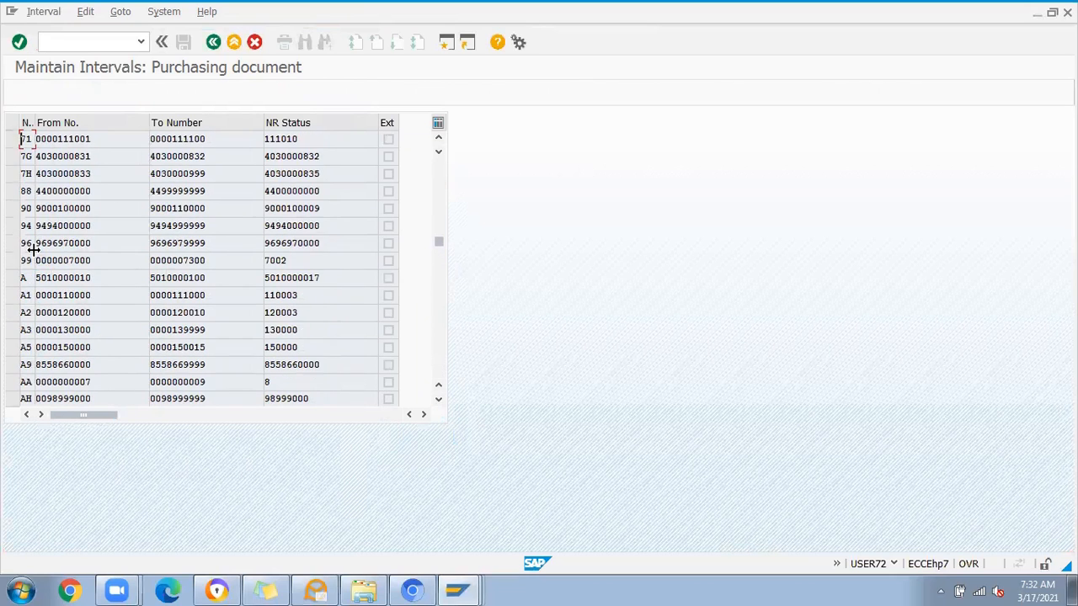
scroll(38, 260, up, 10)
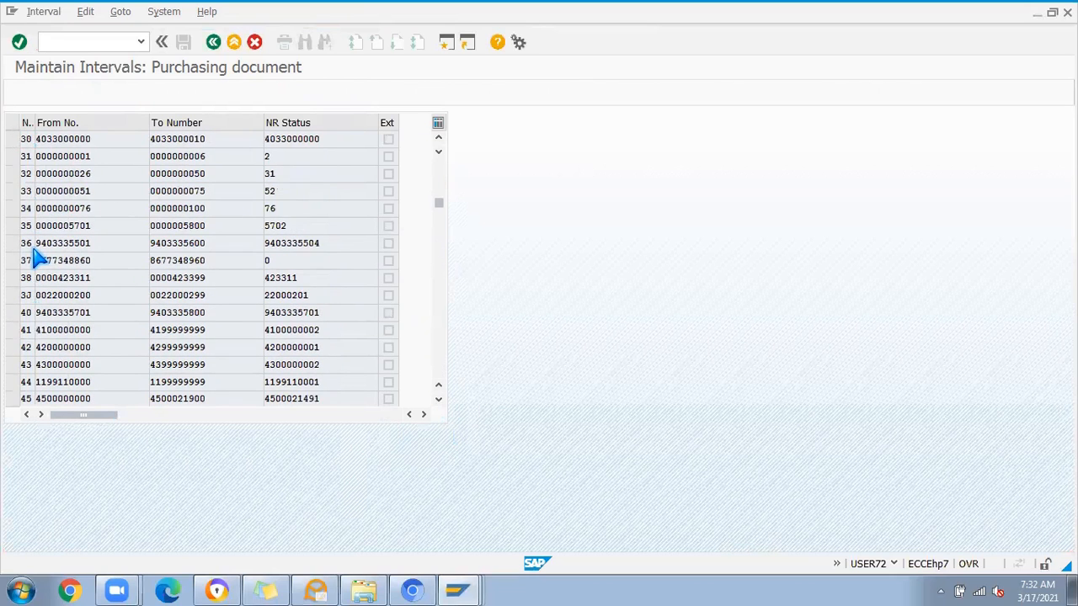
scroll(38, 259, up, 10)
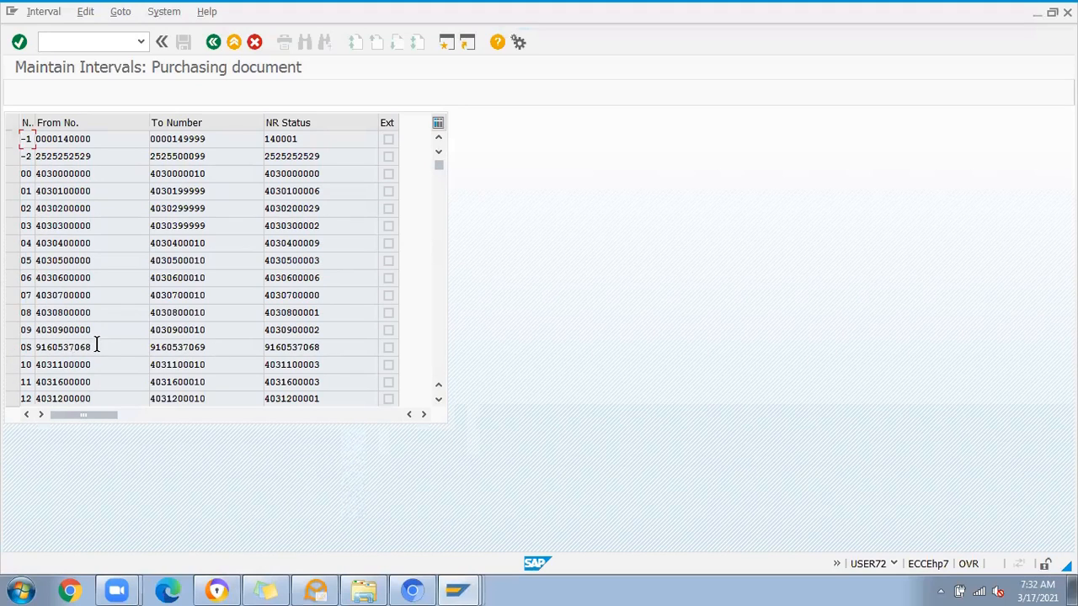
Step: Open the purchasing document intervals in change mode and select the from number of interval VG
click(213, 42)
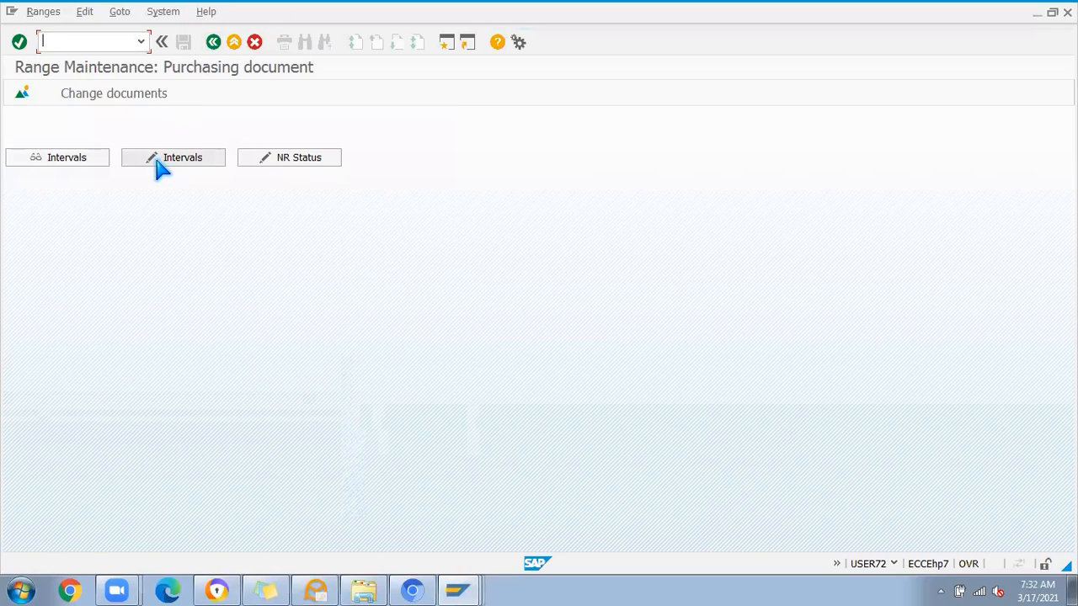
click(135, 163)
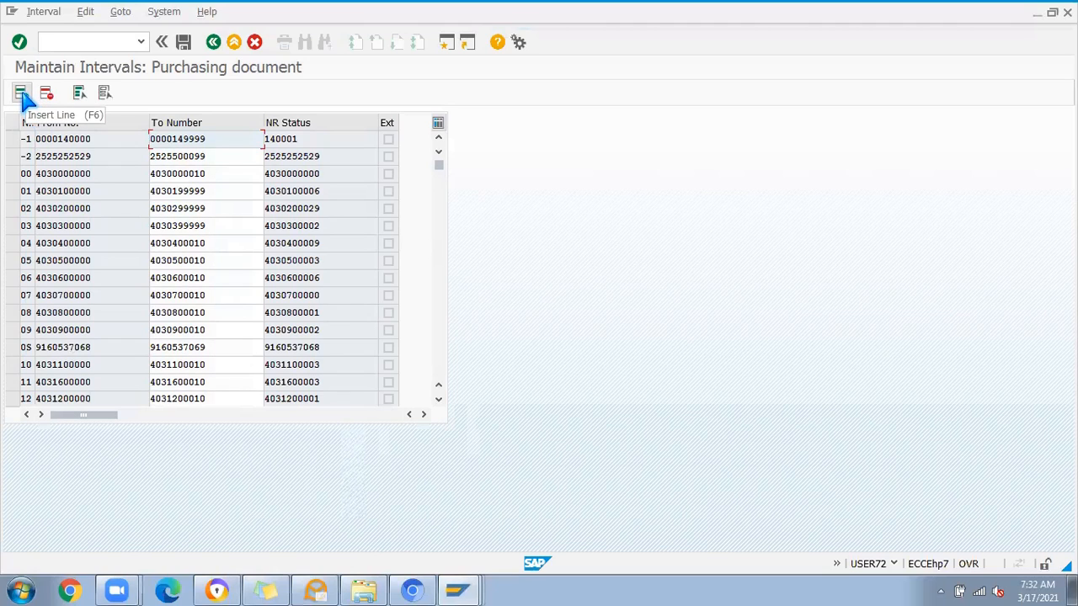
drag(439, 164, 378, 278)
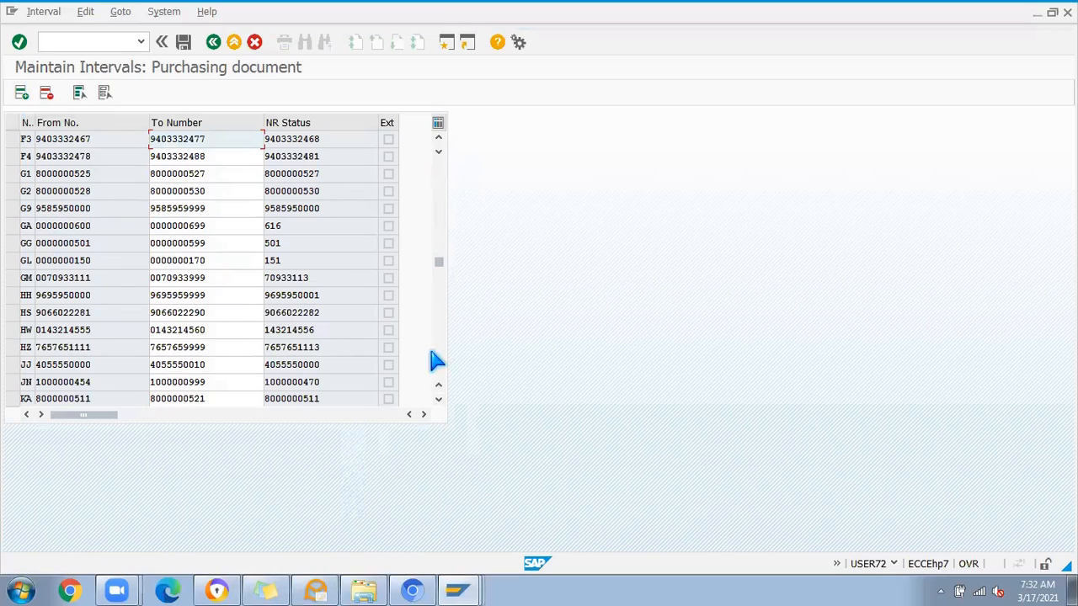
drag(438, 263, 442, 347)
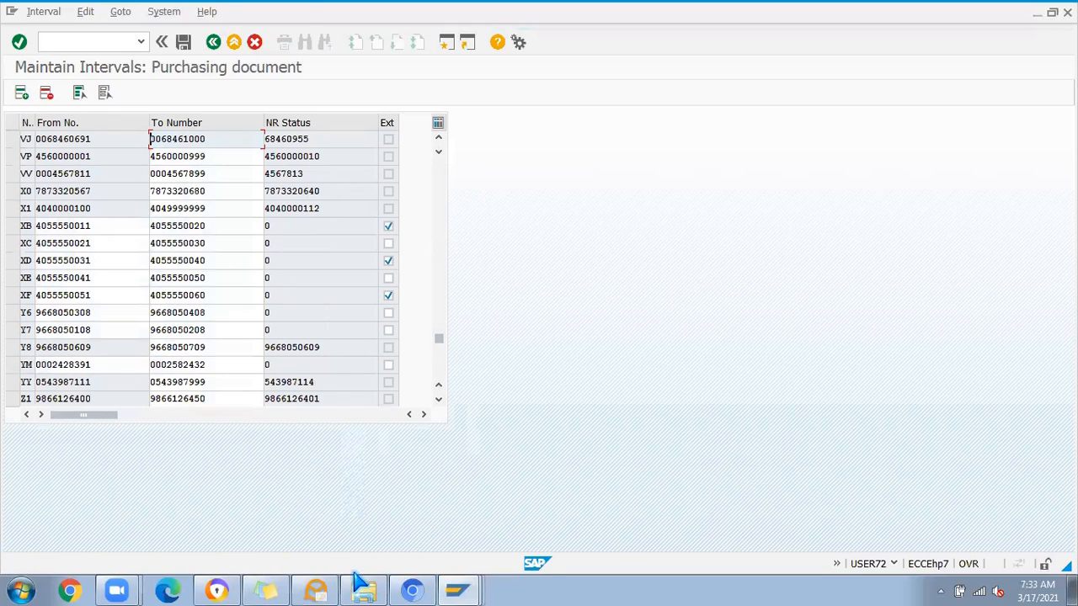
click(355, 580)
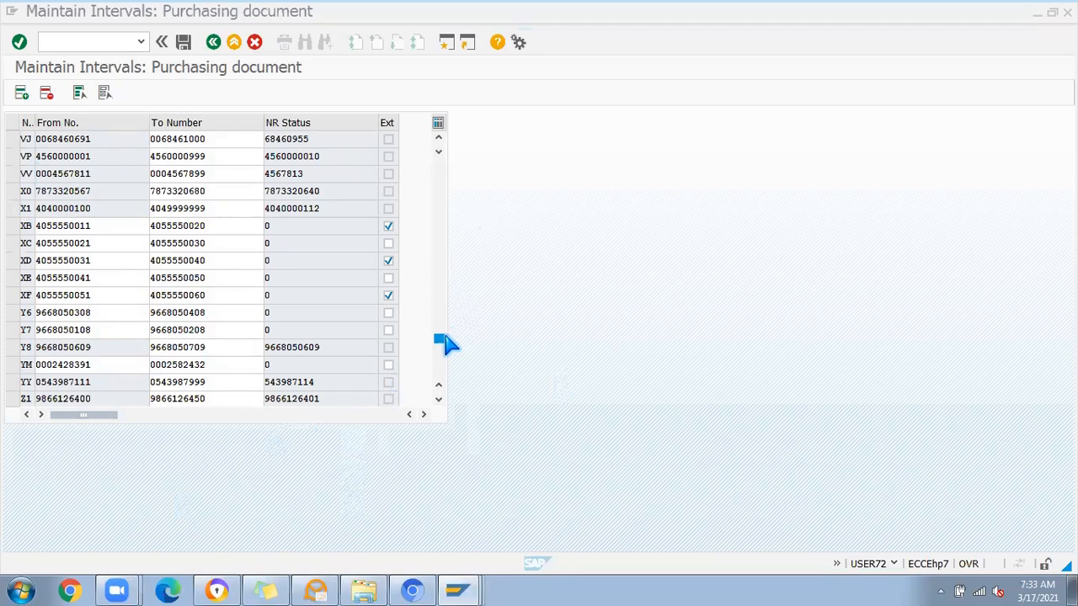
mouse_move(438, 339)
mouse_down()
mouse_move(440, 373)
mouse_move(438, 328)
mouse_up()
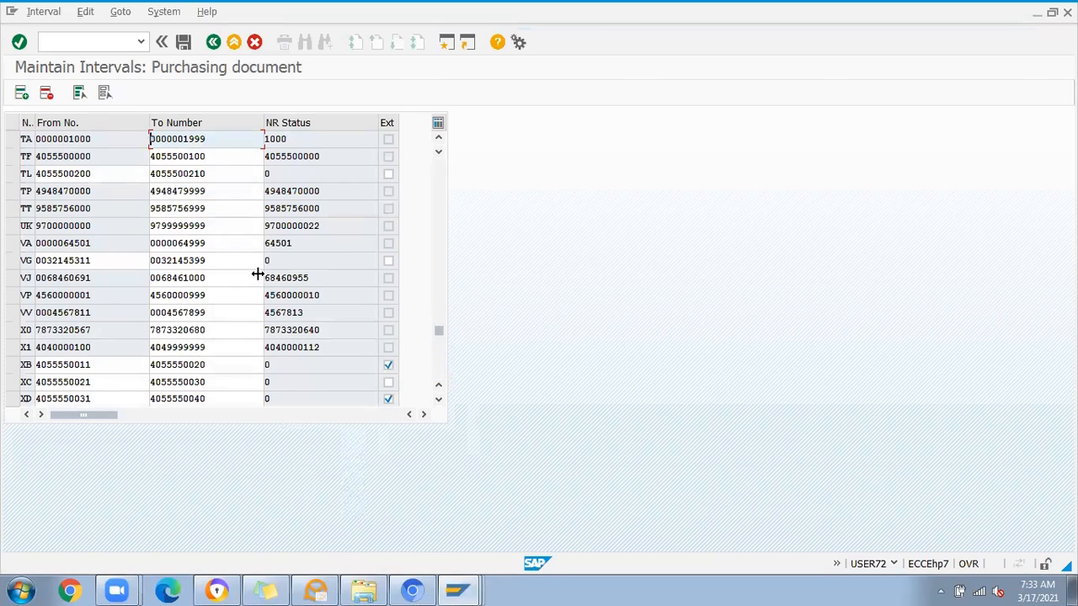
click(12, 260)
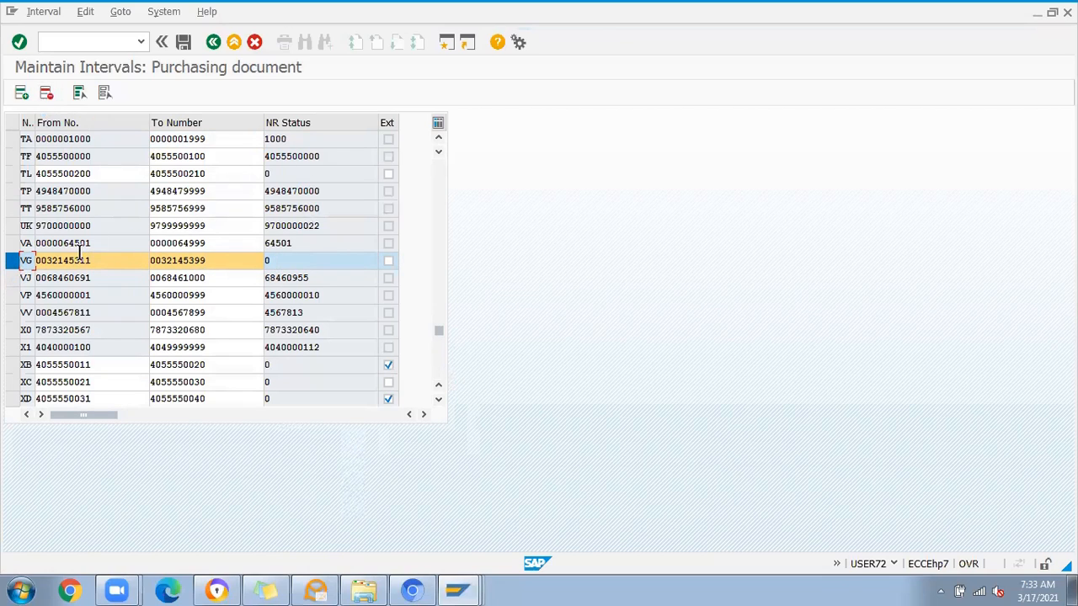
drag(90, 260, 38, 268)
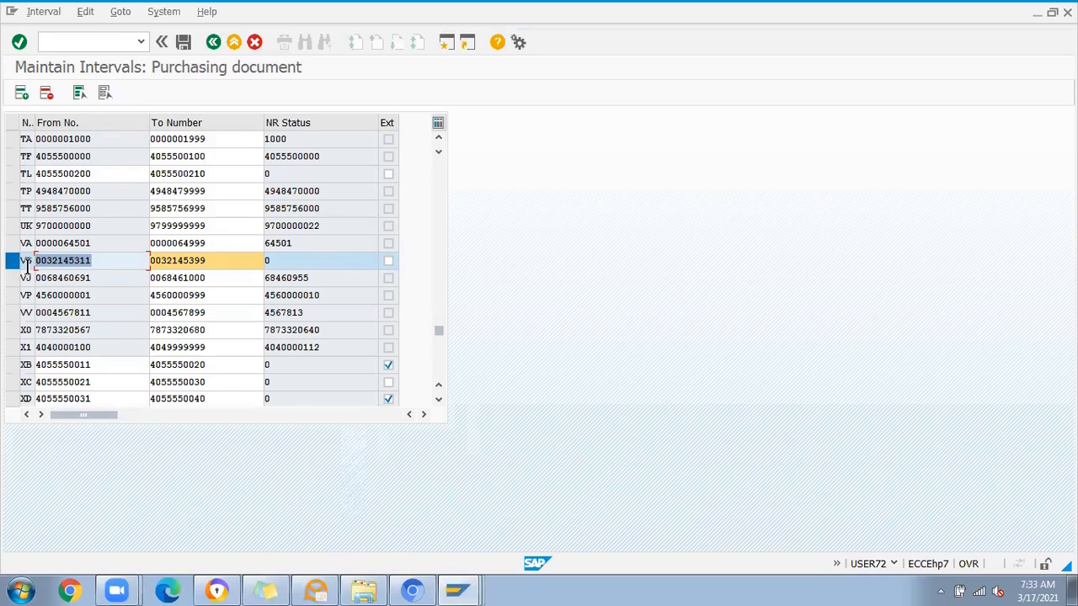
Step: Search the purchasing document intervals for unused number ranges and compare the from and to numbers of intervals 51 and 52
drag(438, 331, 438, 284)
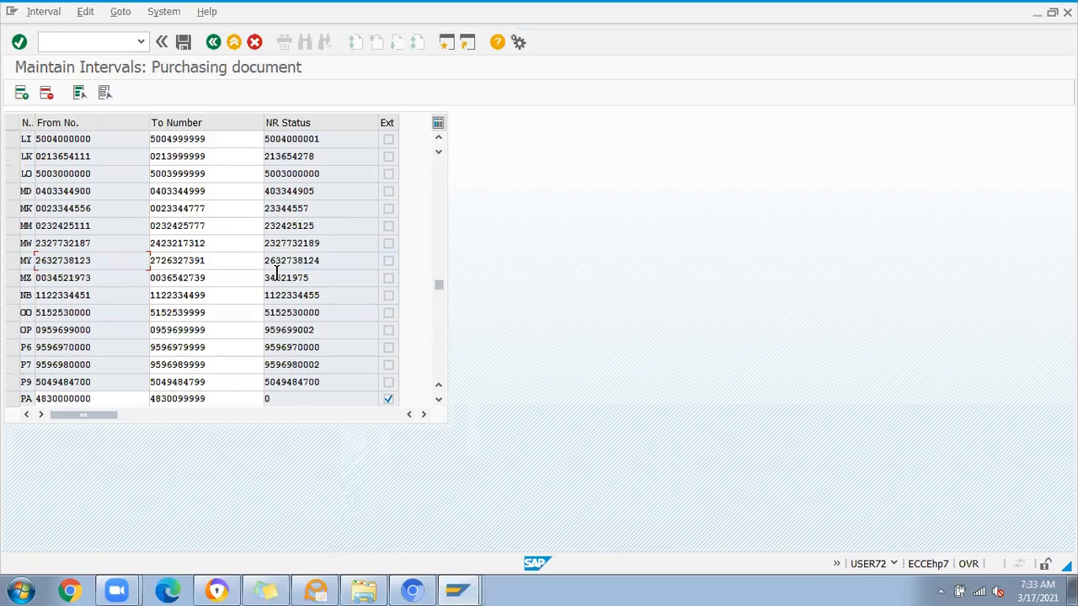
scroll(285, 285, down, 3)
click(271, 243)
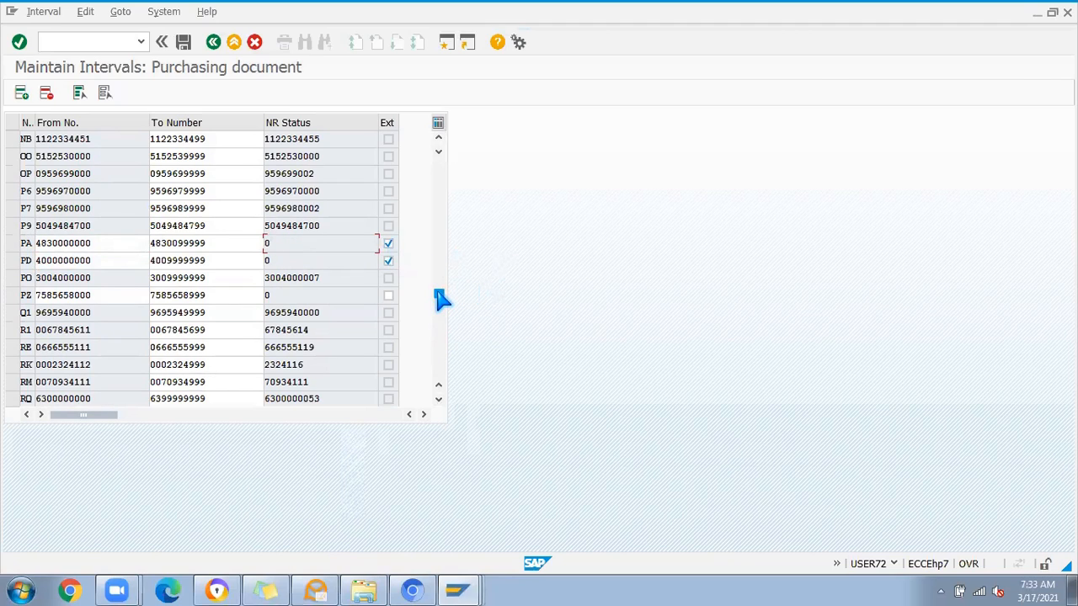
scroll(411, 274, up, 6)
scroll(331, 237, up, 8)
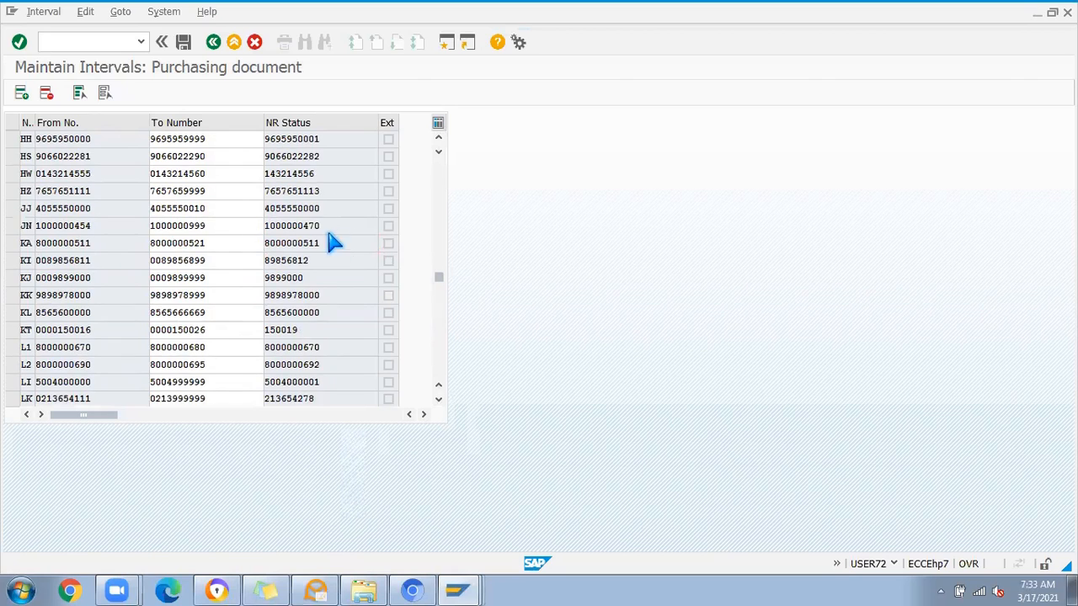
scroll(329, 234, up, 10)
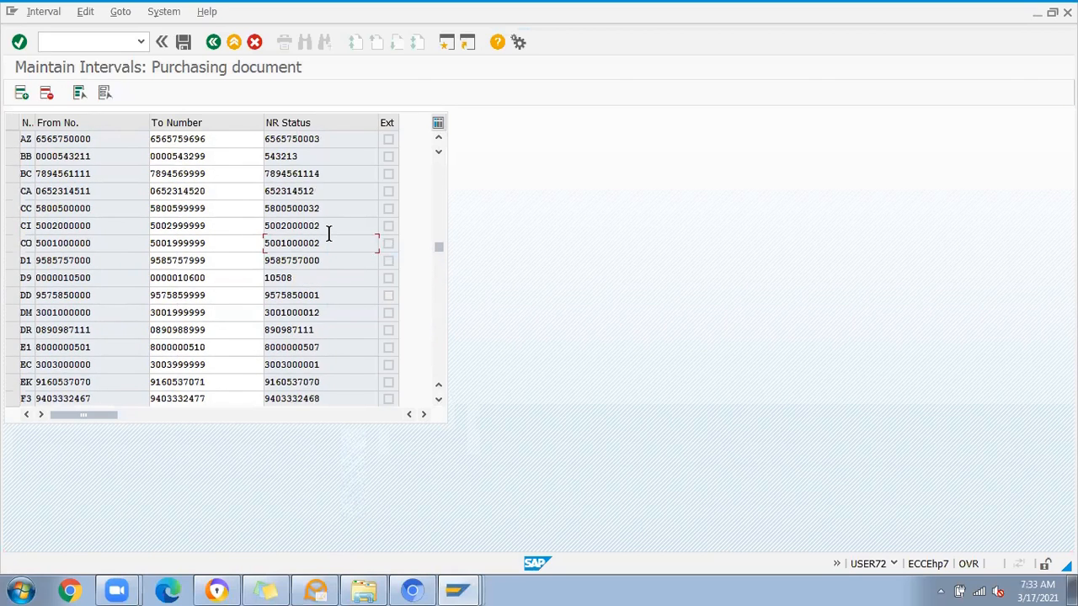
scroll(329, 236, up, 10)
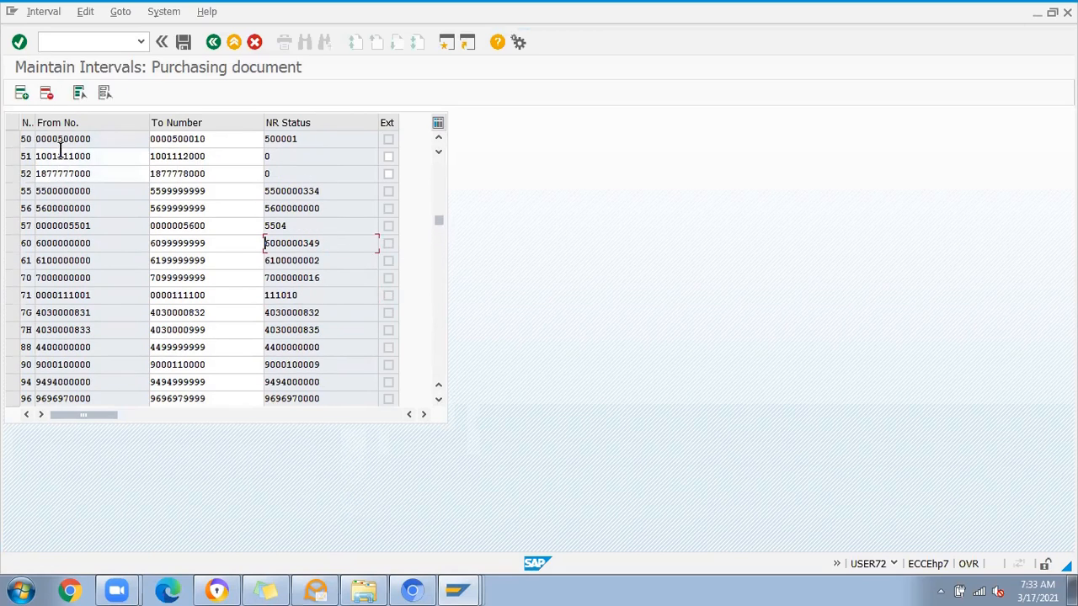
click(12, 157)
shift+click(12, 173)
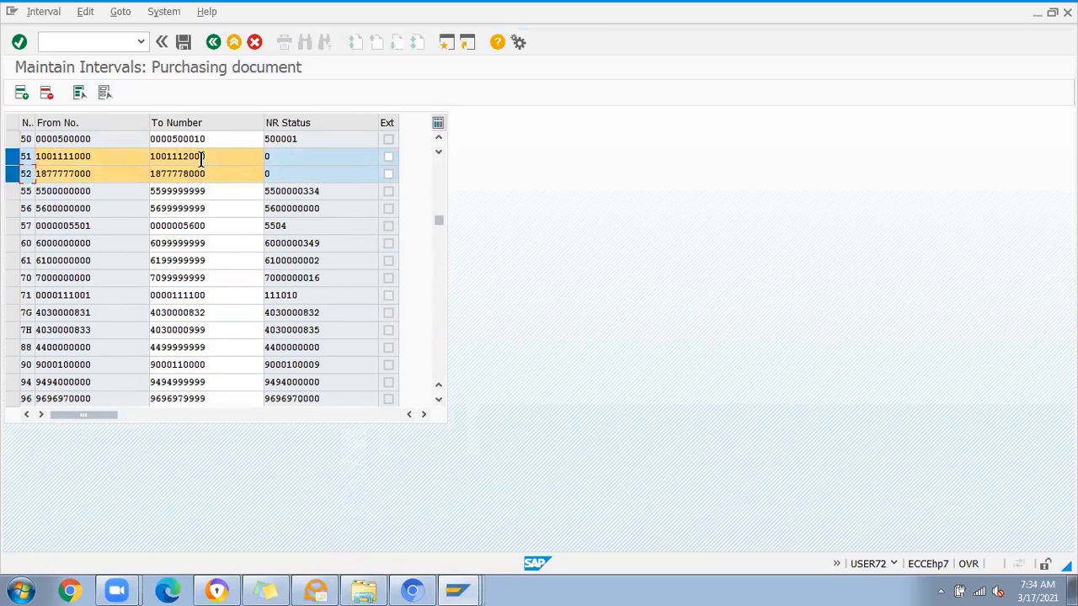
drag(96, 156, 22, 157)
drag(214, 155, 125, 153)
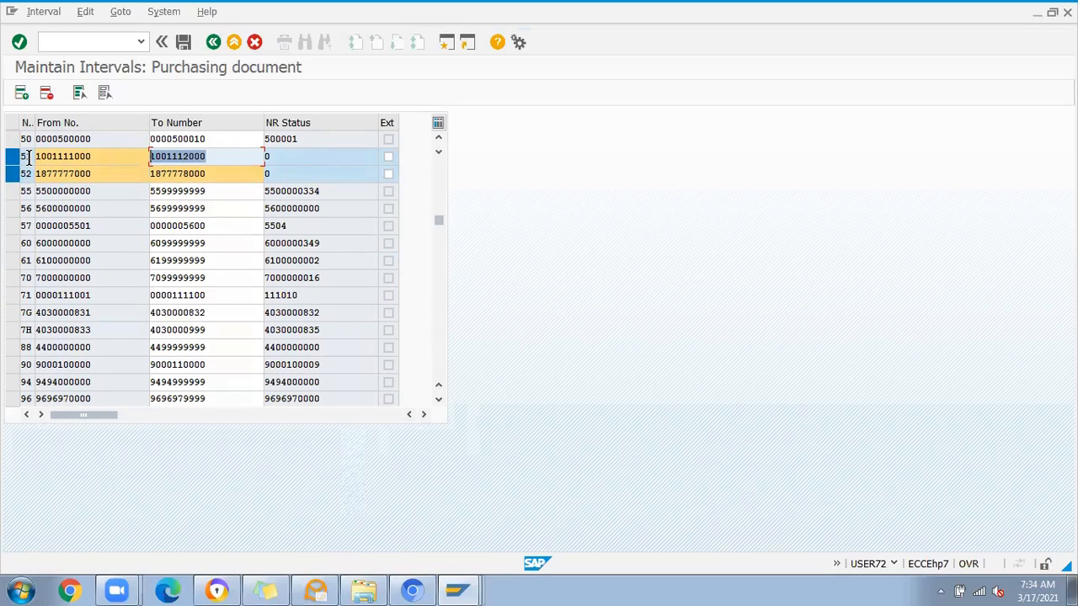
click(10, 181)
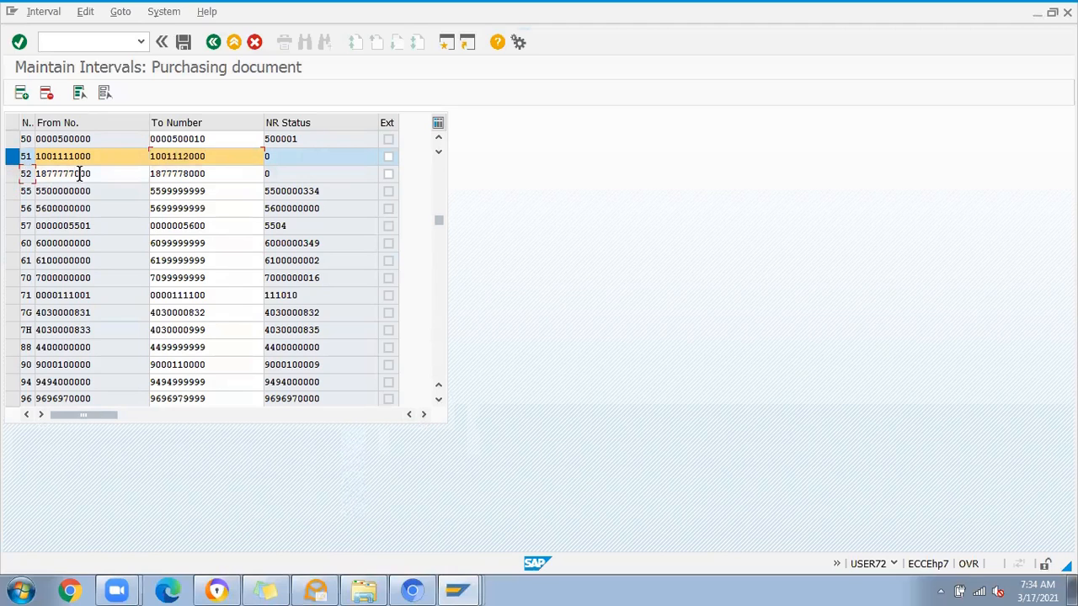
drag(99, 173, 32, 172)
key(ctrl+c)
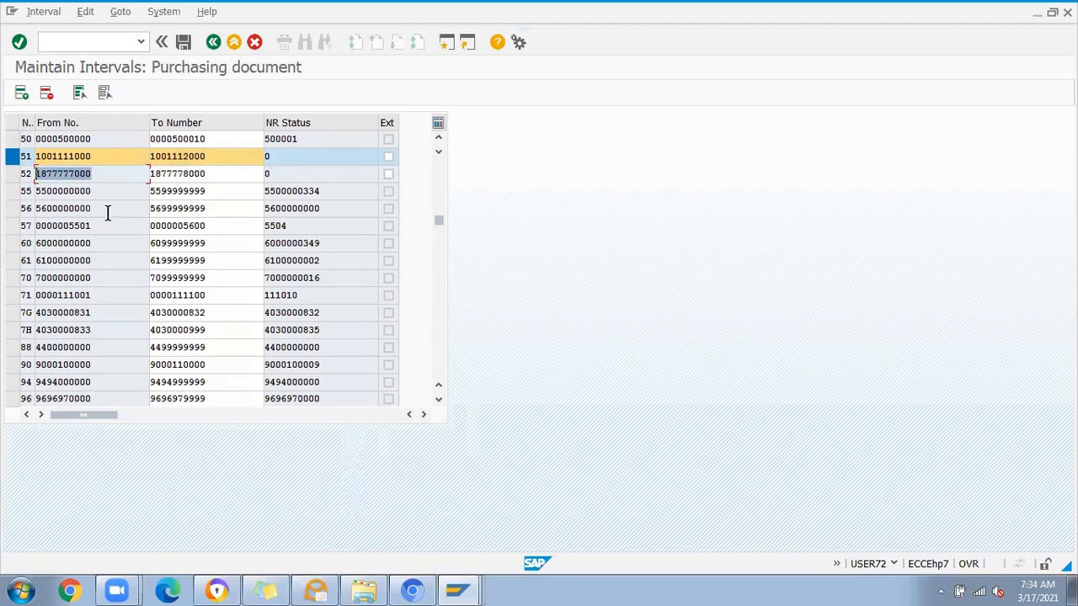
click(266, 590)
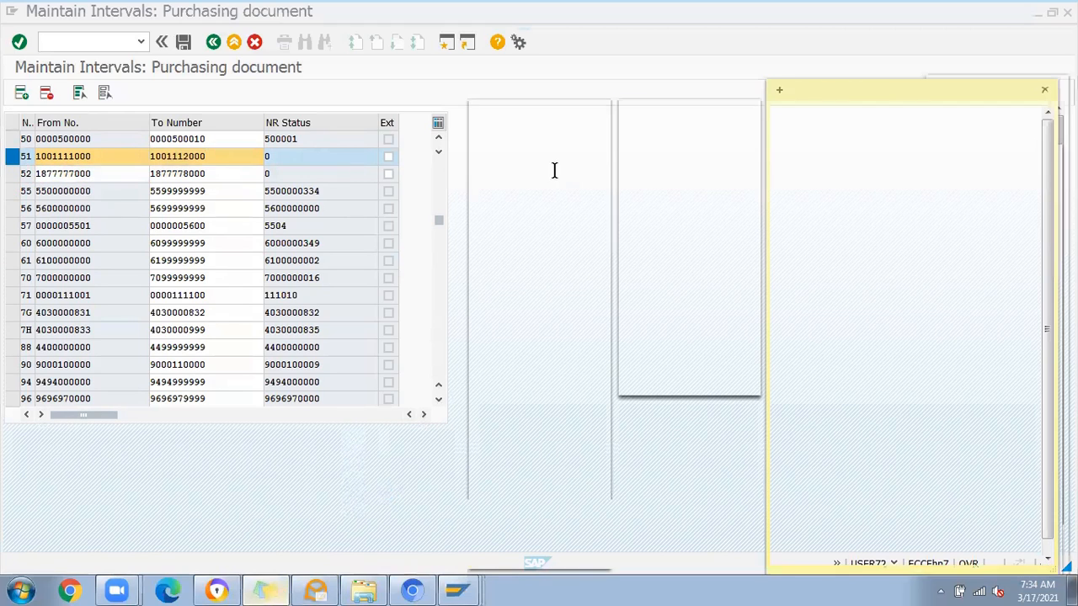
click(482, 110)
key(ctrl+v)
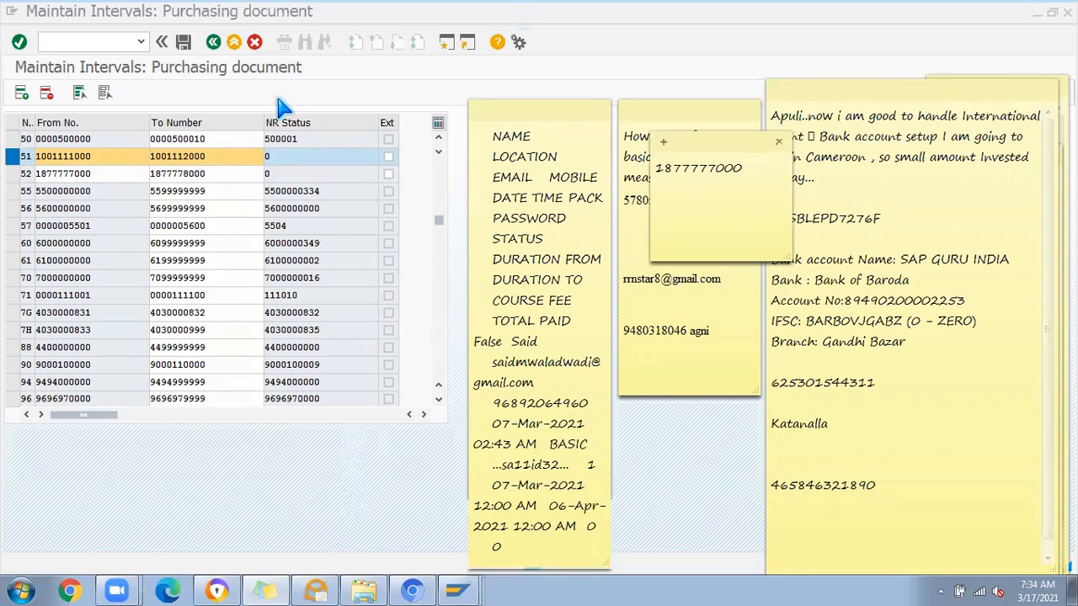
drag(219, 173, 157, 172)
click(218, 170)
key(alt+Tab)
key(Return)
key(ctrl+v)
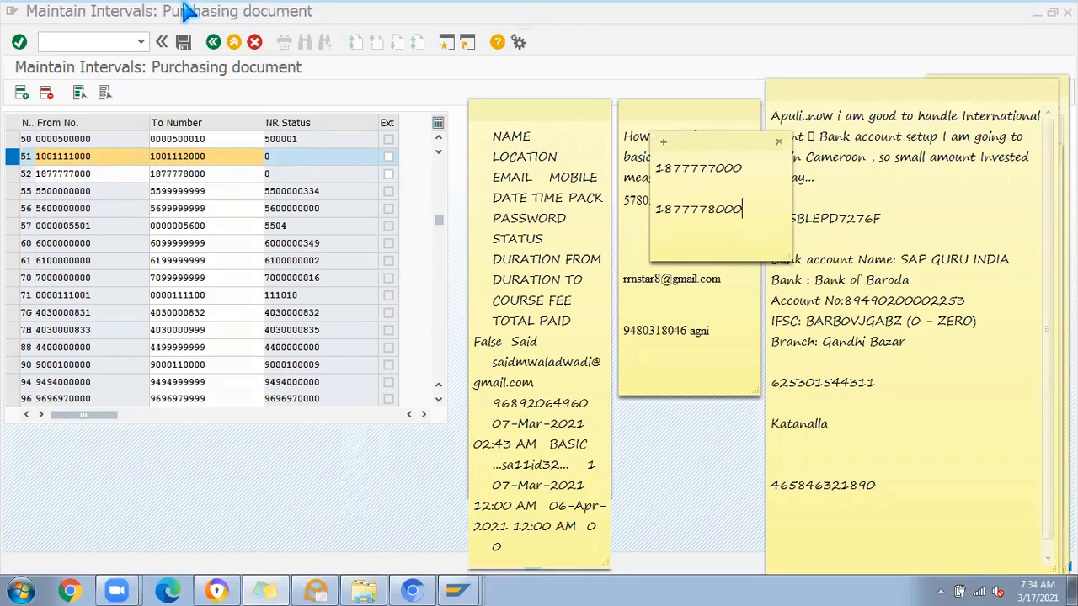
Step: Delete interval 52, save the purchasing document intervals and return to the range maintenance screen
click(13, 175)
click(47, 93)
click(182, 42)
click(413, 486)
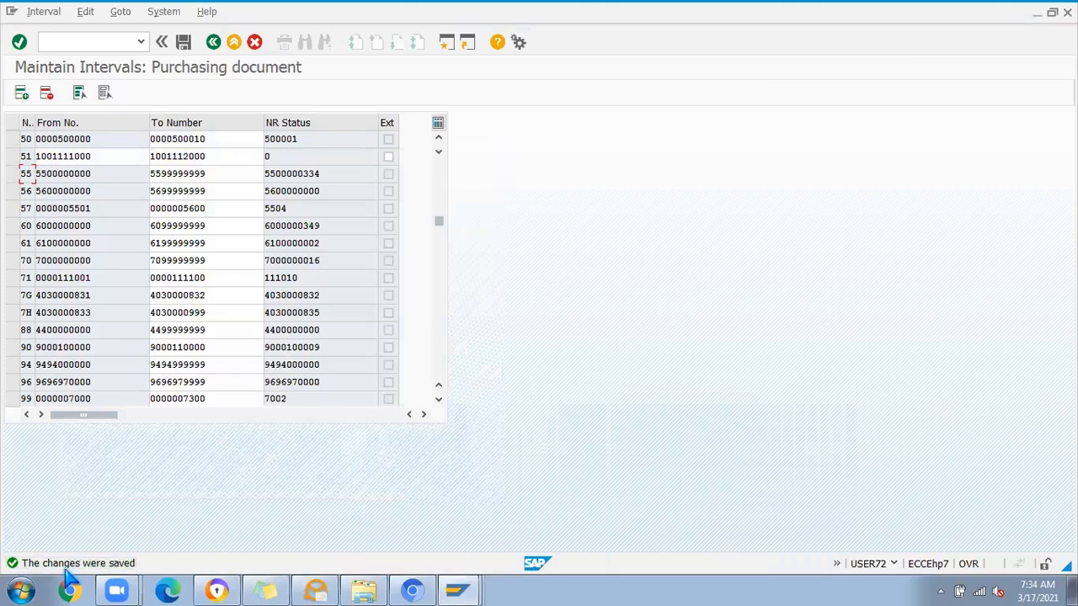
click(213, 42)
click(183, 160)
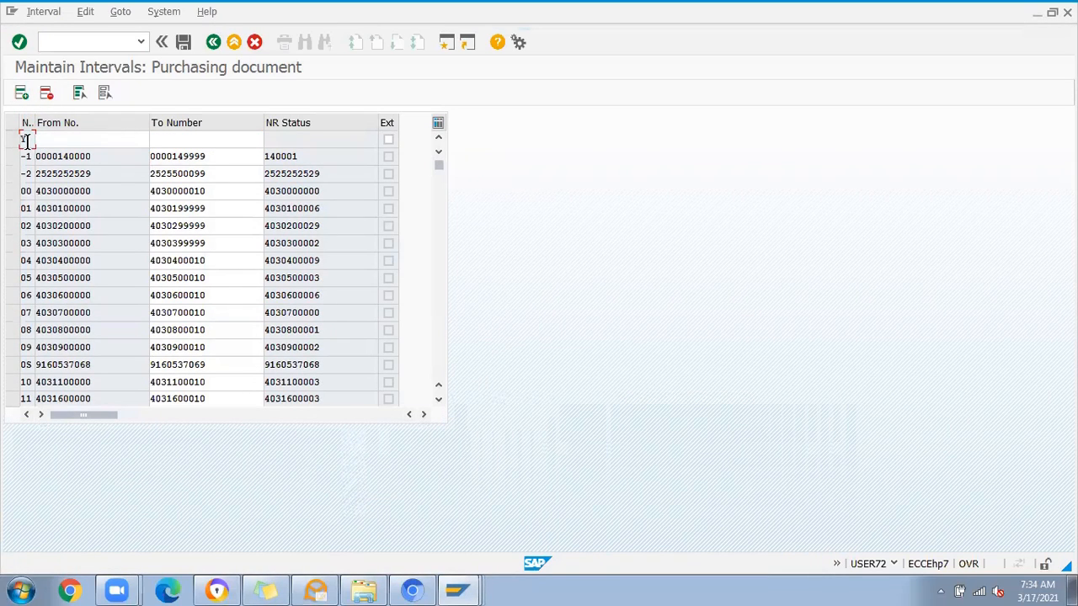
click(79, 138)
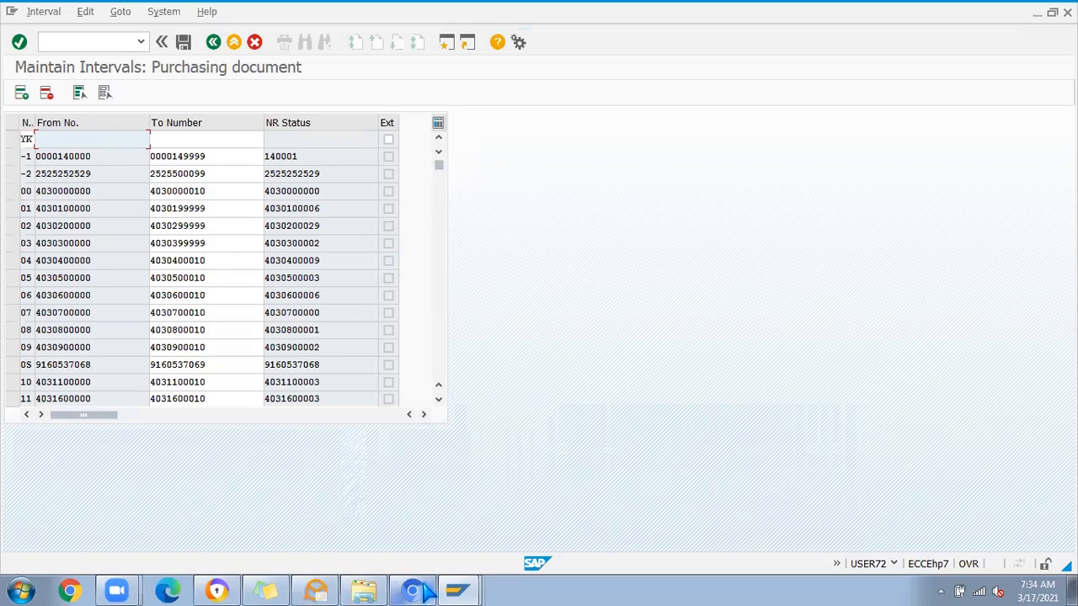
click(267, 588)
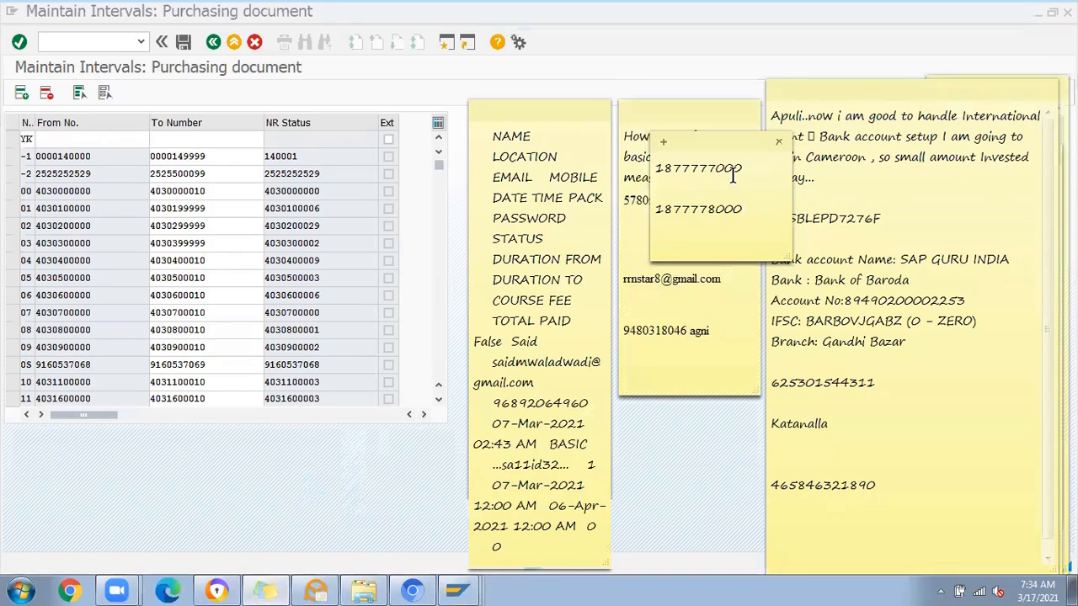
drag(744, 167, 596, 164)
key(ctrl+c)
click(122, 140)
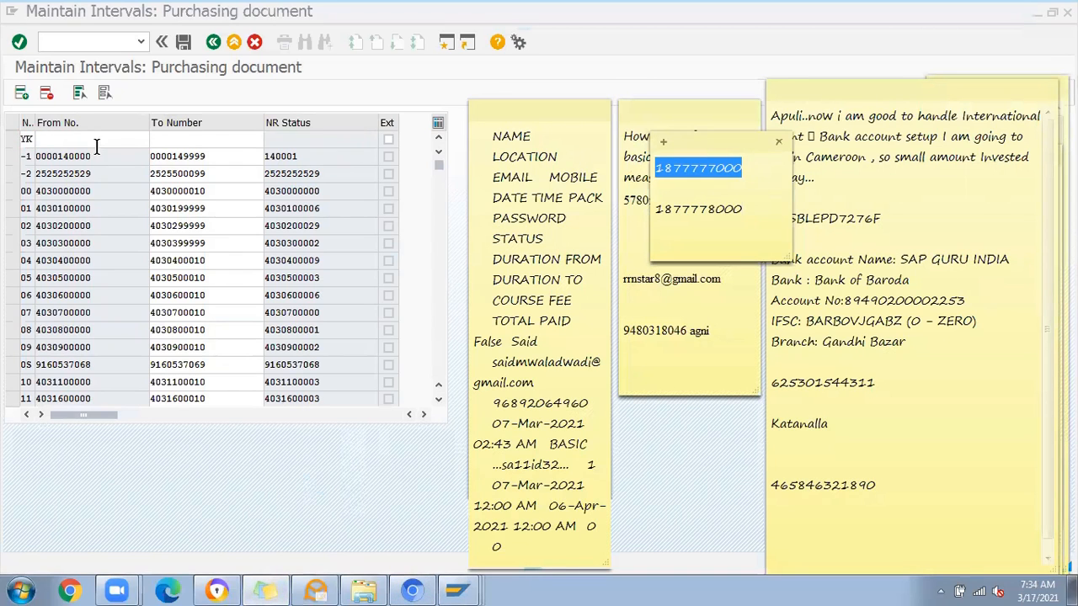
key(ctrl+v)
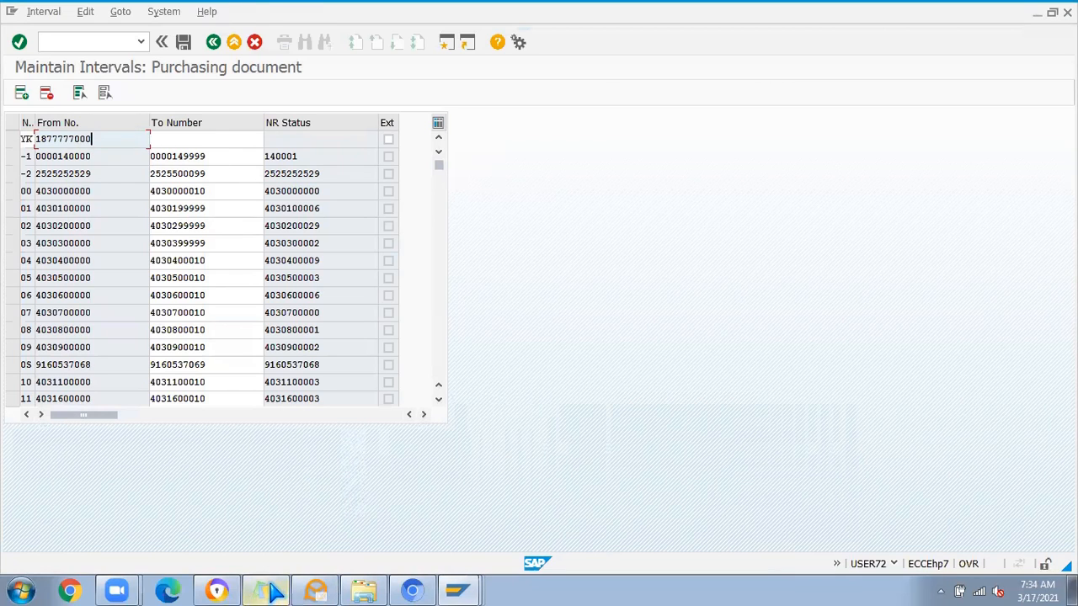
click(267, 591)
drag(742, 209, 618, 210)
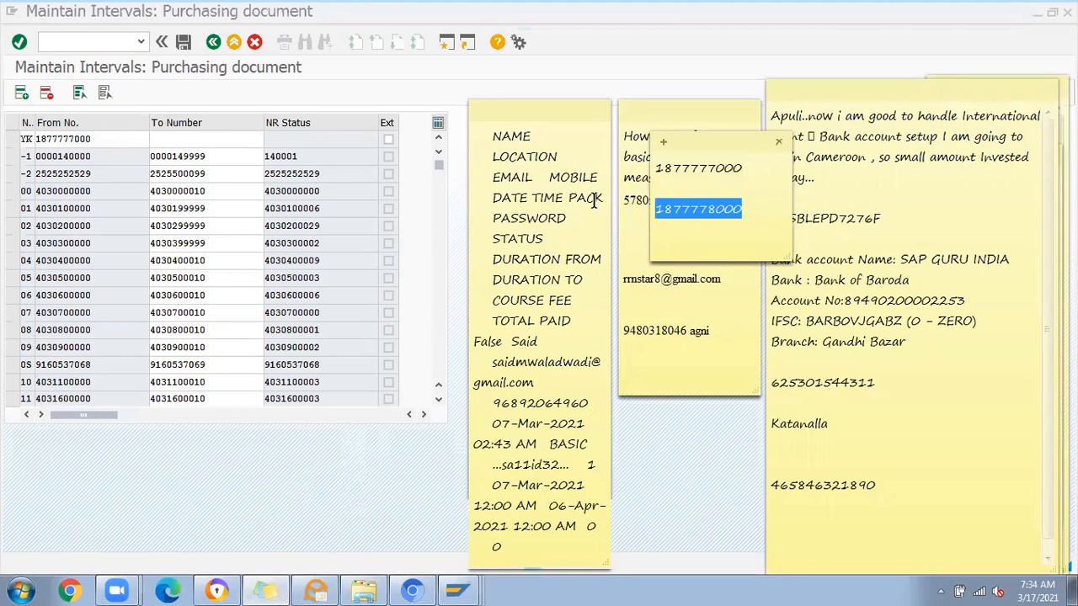
click(181, 136)
key(ctrl+v)
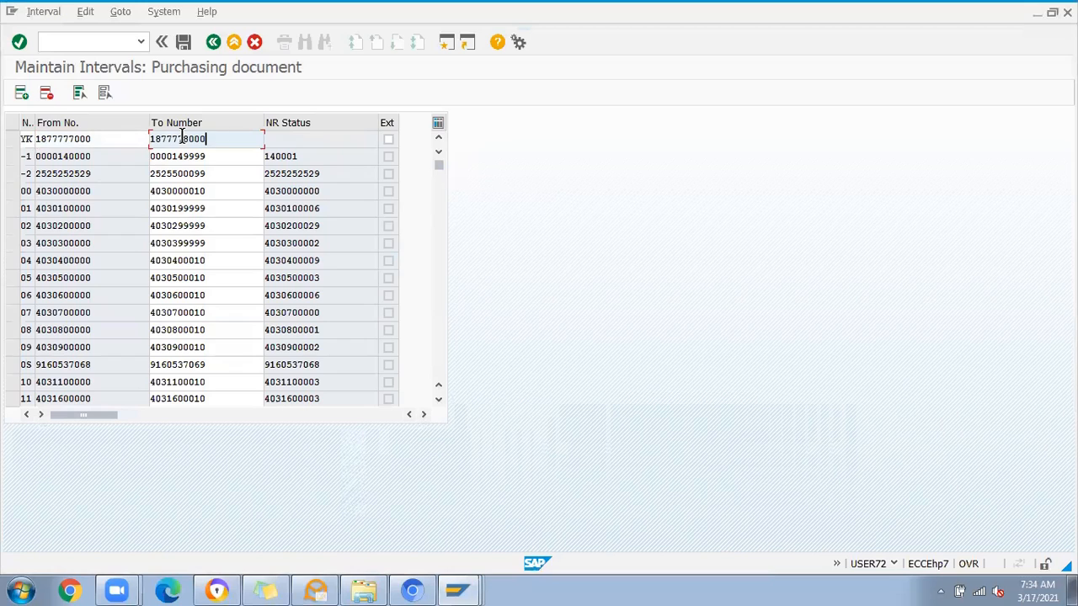
key(Return)
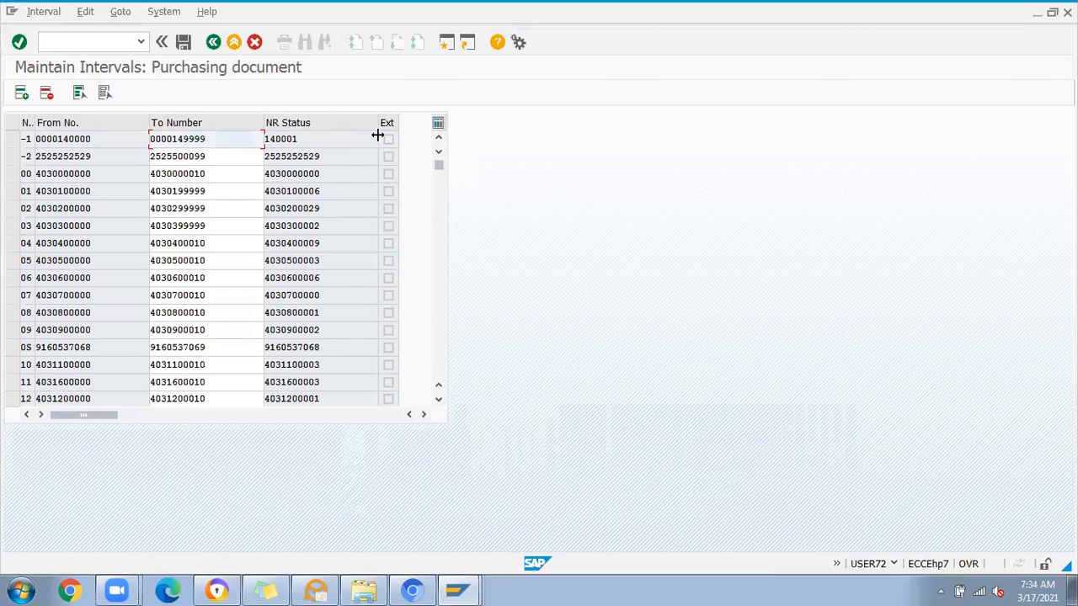
Step: Locate the new interval YK in the list and review its from and to numbers
drag(439, 166, 447, 405)
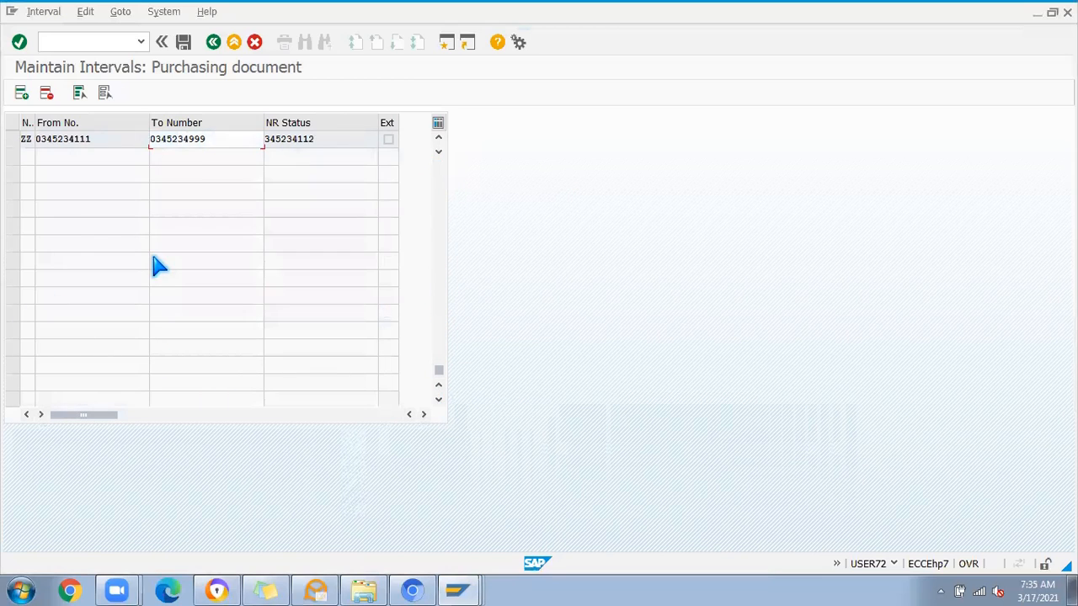
scroll(158, 266, up, 3)
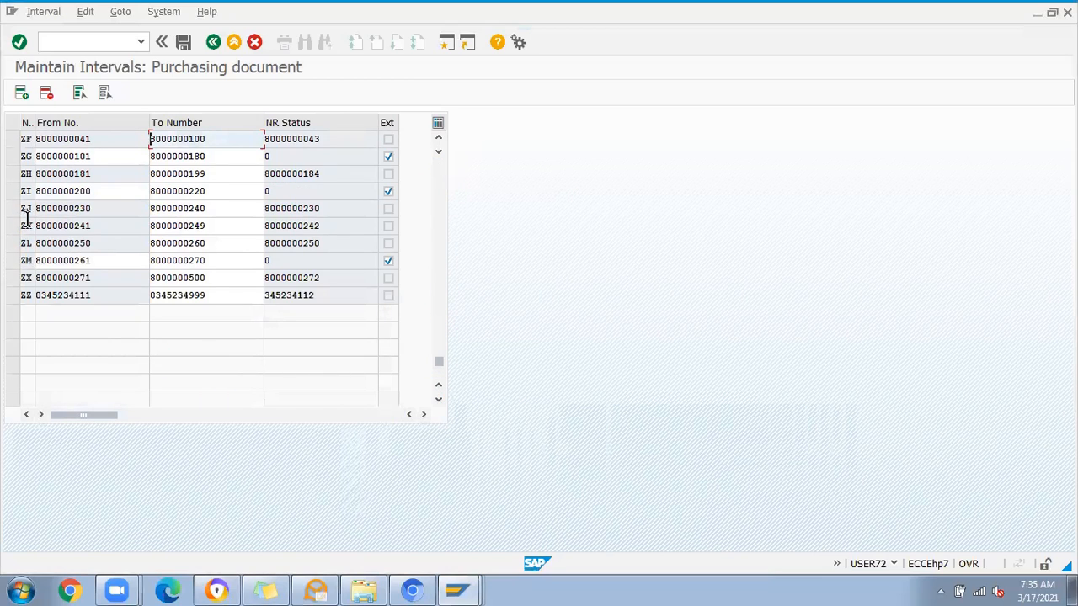
scroll(26, 217, up, 1)
scroll(25, 215, up, 2)
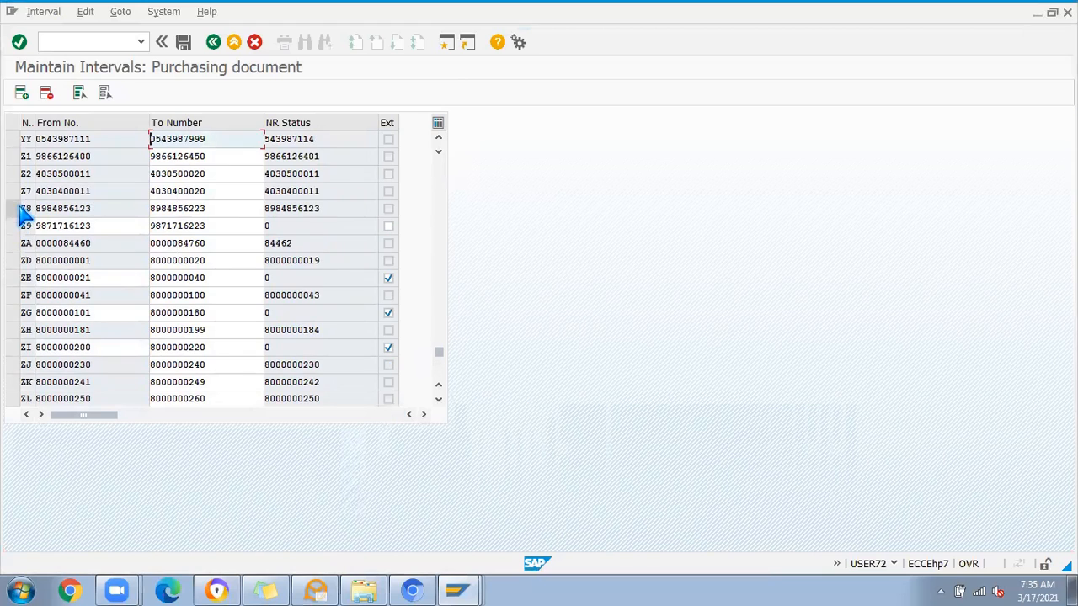
scroll(24, 212, up, 1)
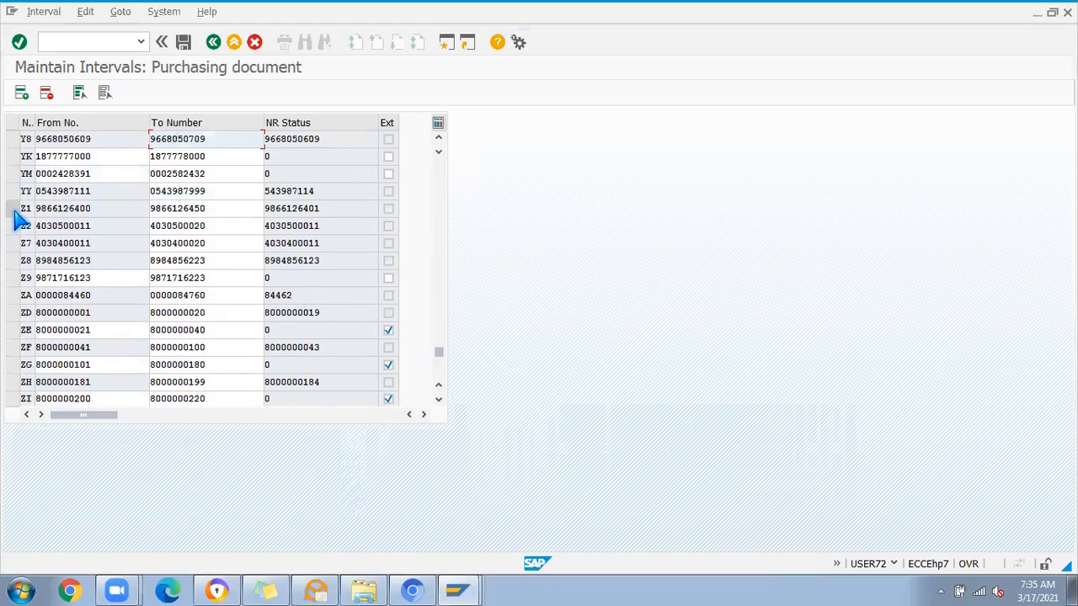
click(12, 156)
click(110, 156)
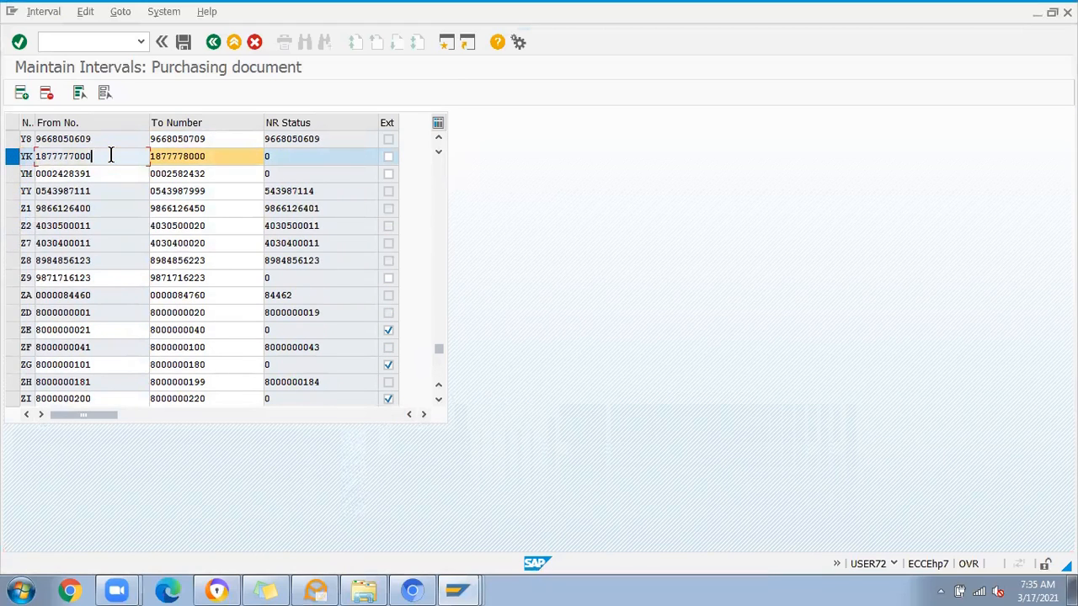
click(219, 159)
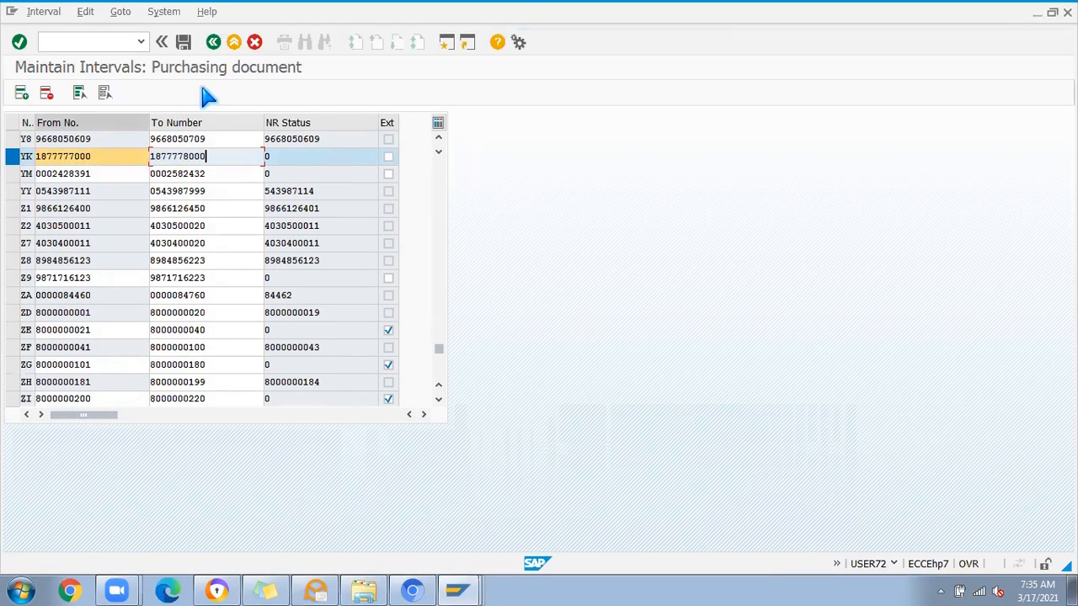
Step: Try external numbering on interval YK, clear the option again, then save the intervals and leave the list
click(388, 158)
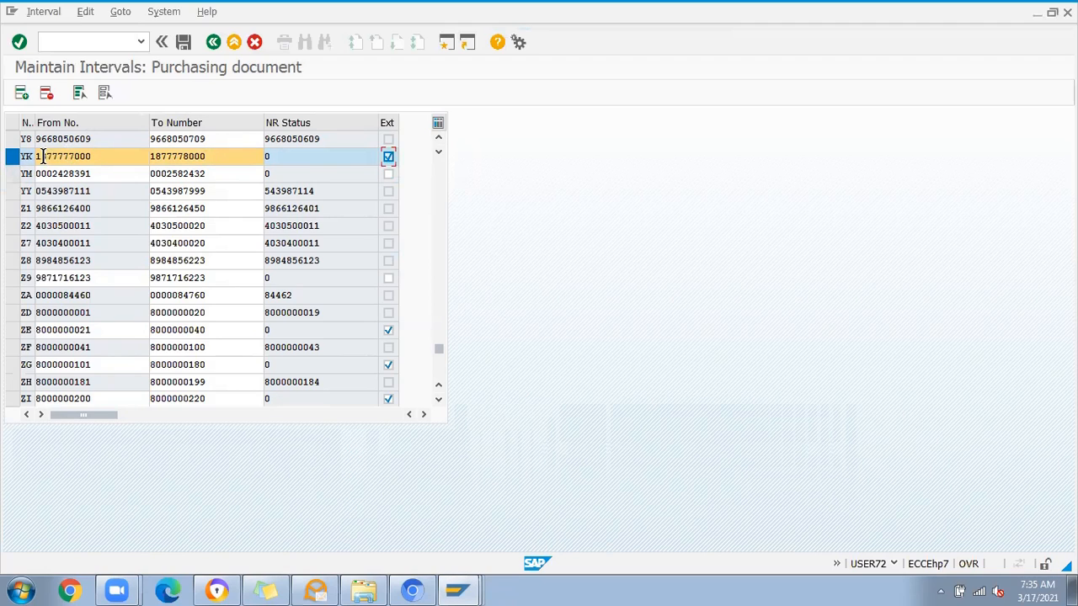
click(388, 158)
click(183, 44)
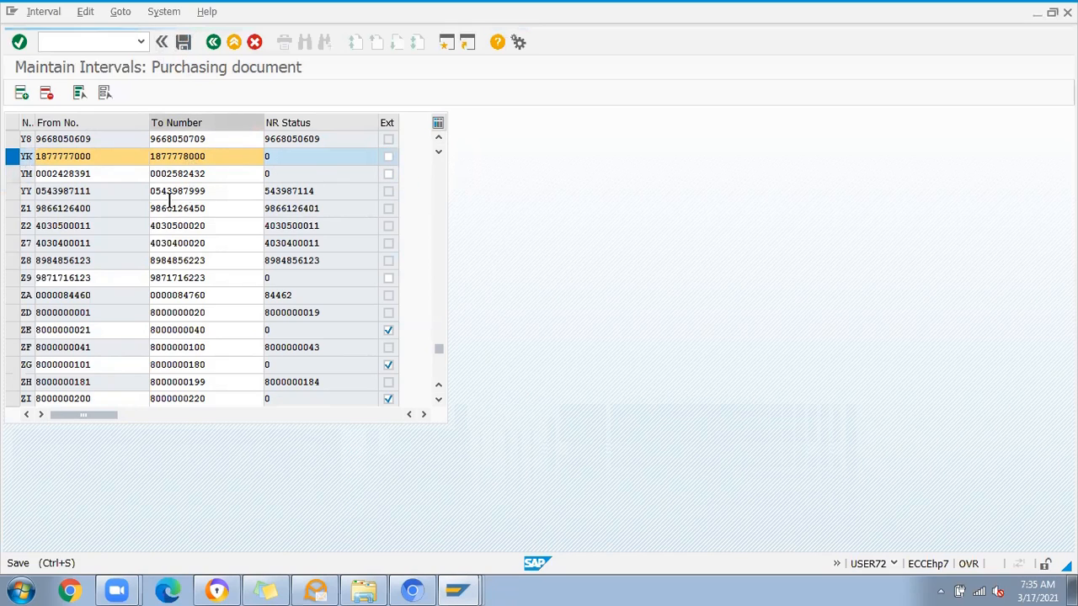
click(213, 42)
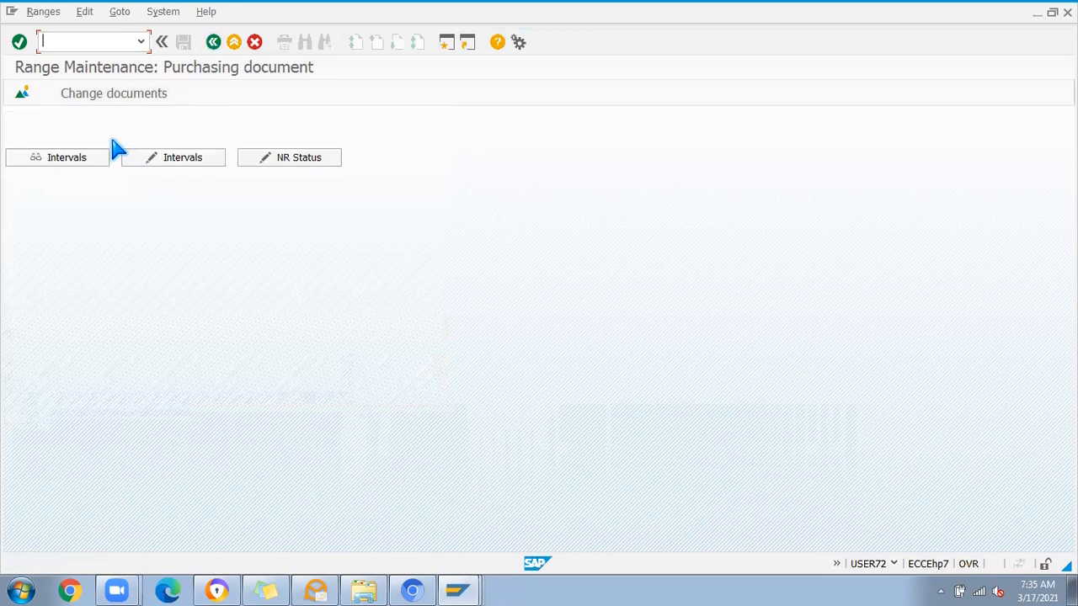
Step: Open the contract screen layout settings, position to field selection key CKK and display its field selection groups
click(213, 43)
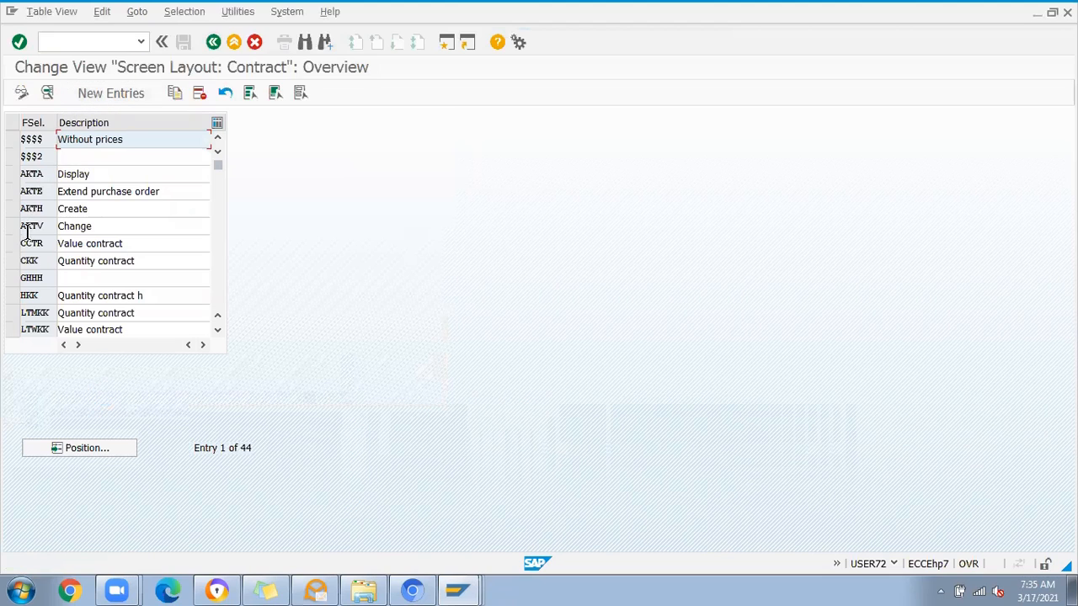
click(76, 452)
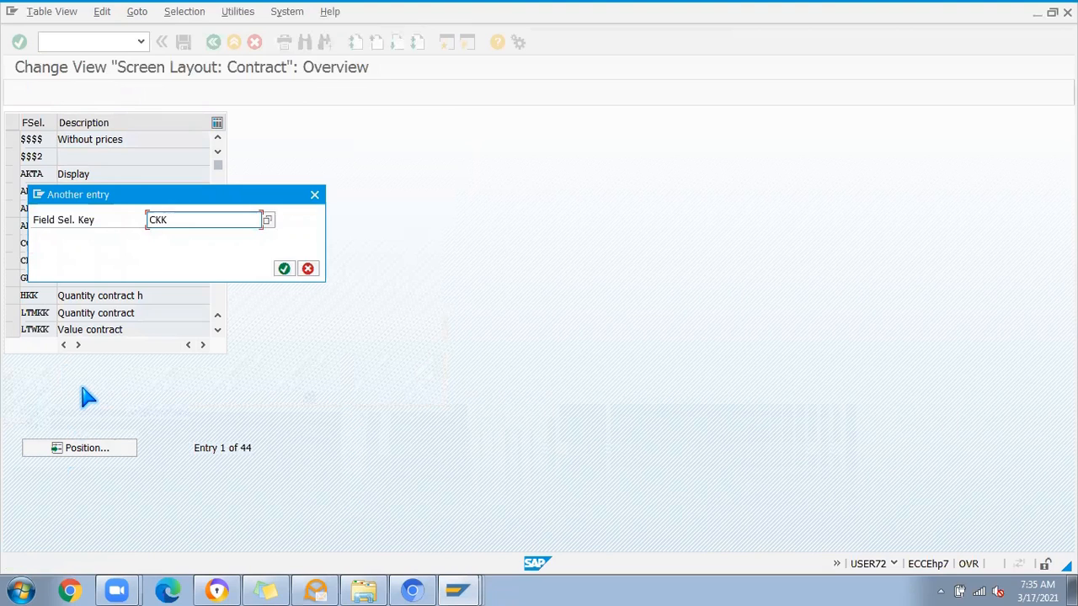
key(Return)
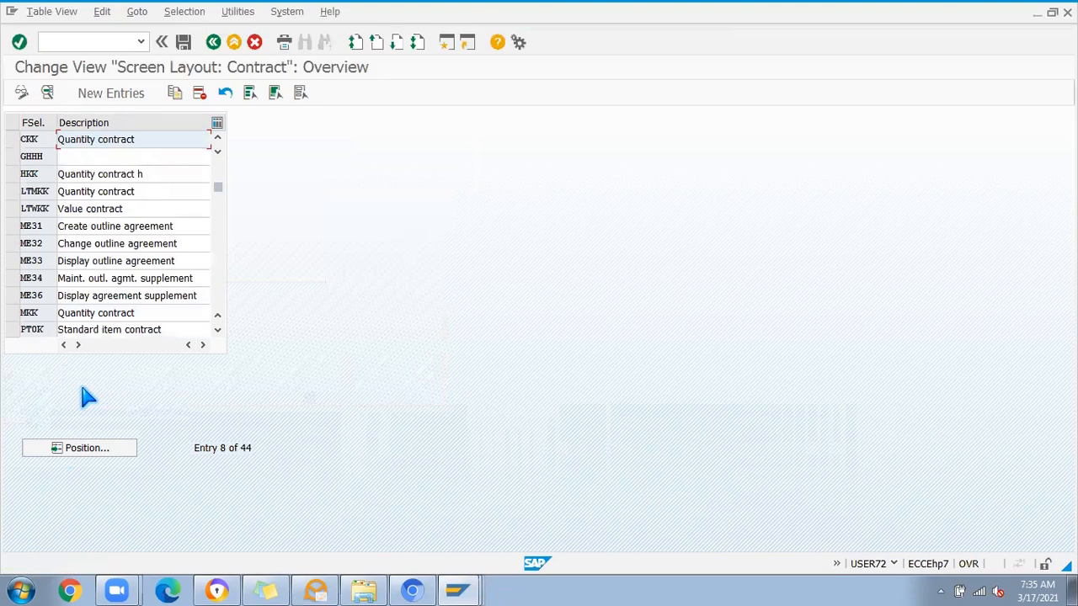
click(12, 140)
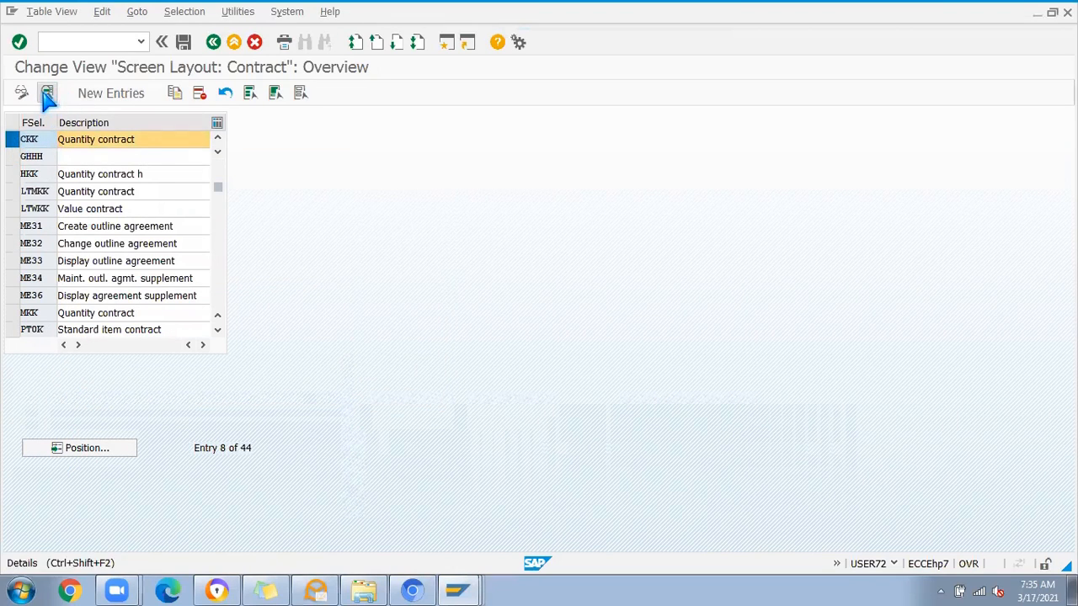
click(48, 95)
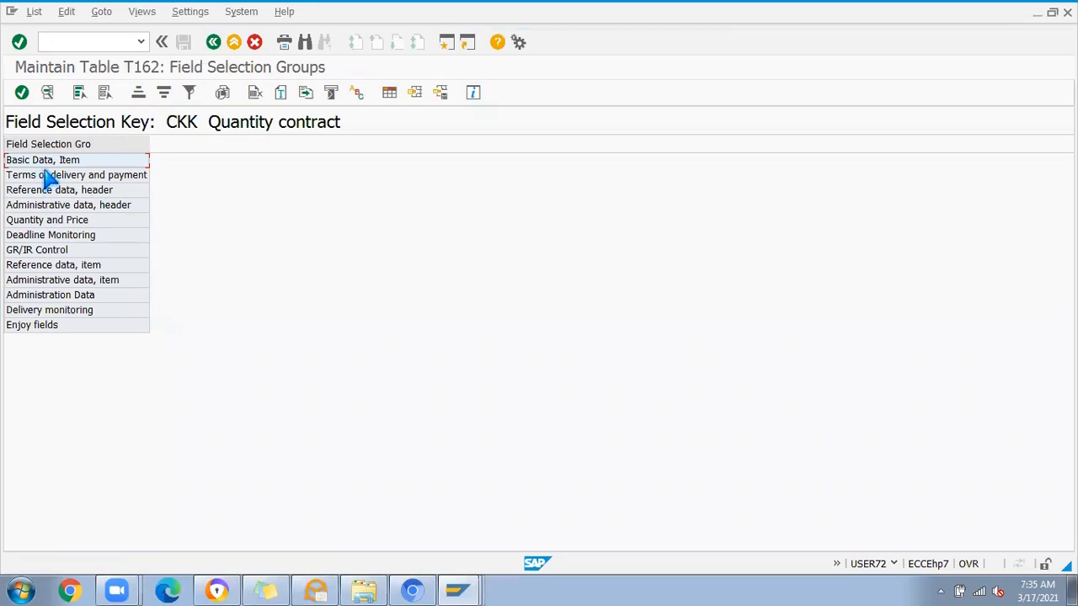
Step: Check the Basic Data, Item fields, then make Terms of payment a required entry in the Terms of delivery and payment group
double_click(48, 162)
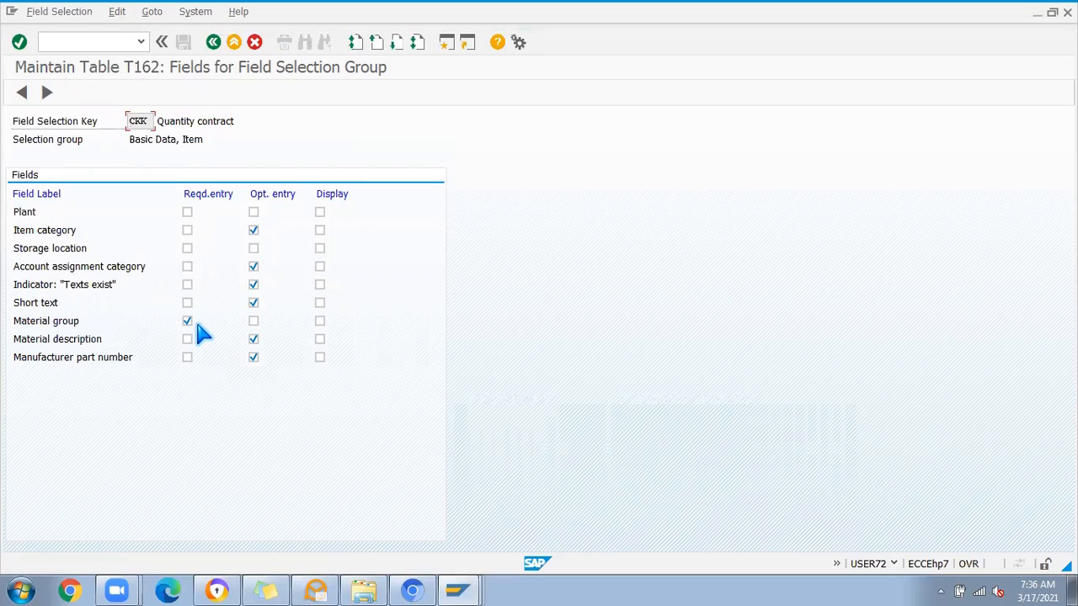
click(213, 42)
click(33, 177)
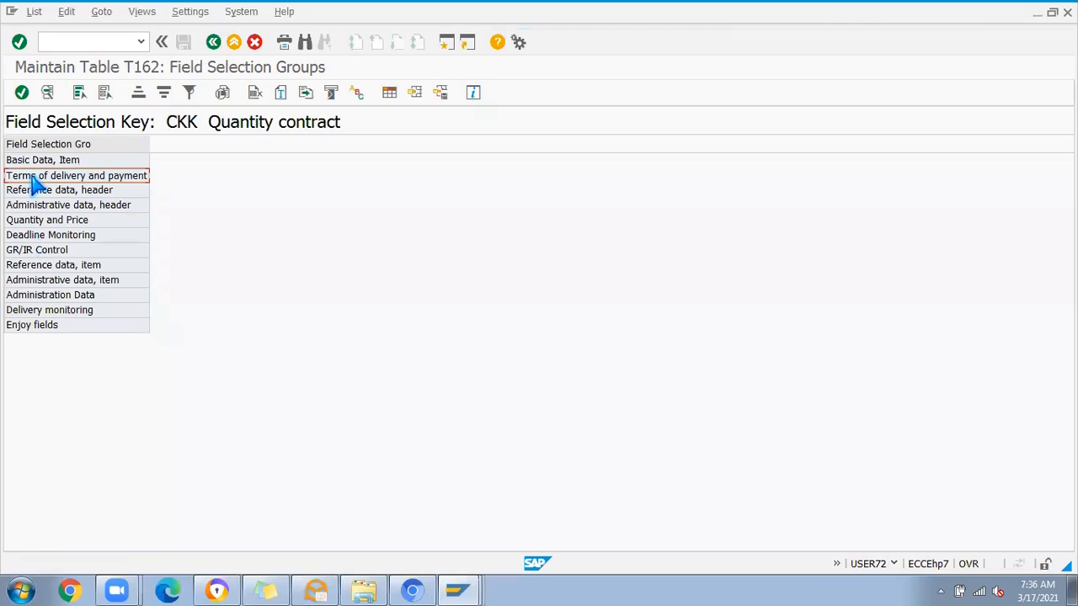
double_click(32, 179)
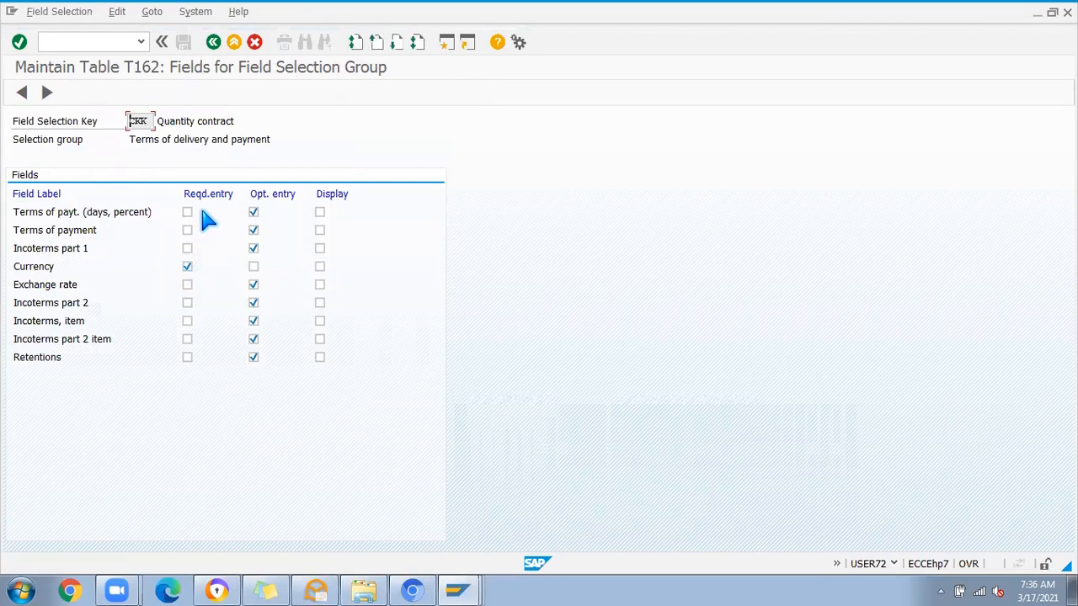
click(187, 230)
click(212, 44)
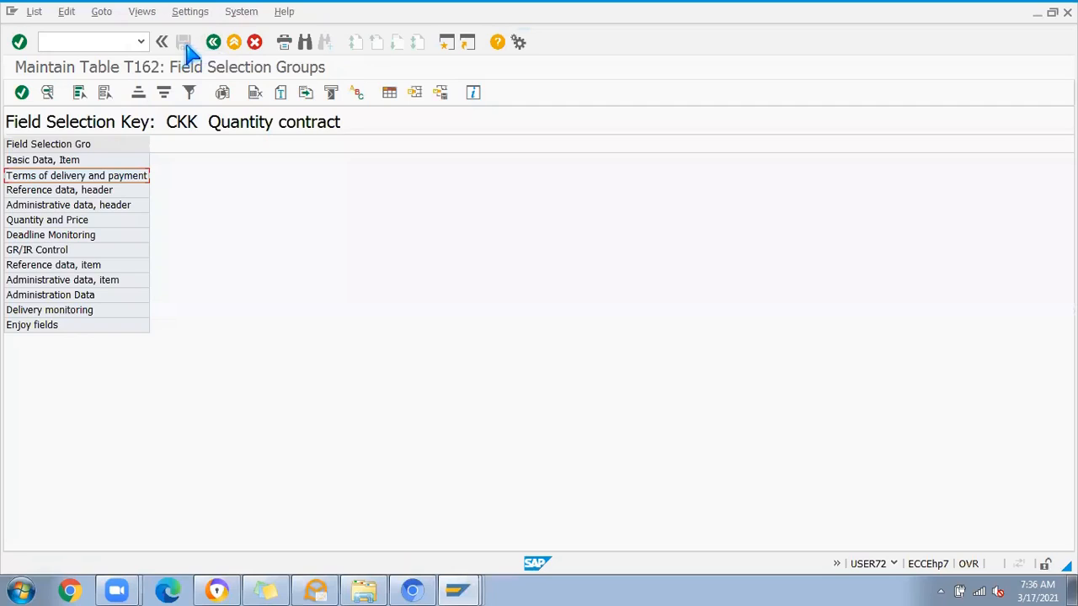
Step: Make Quotation no., date required instead of optional in the Reference data, header group, and save the layout under the JSW PROJECT customizing request
double_click(51, 192)
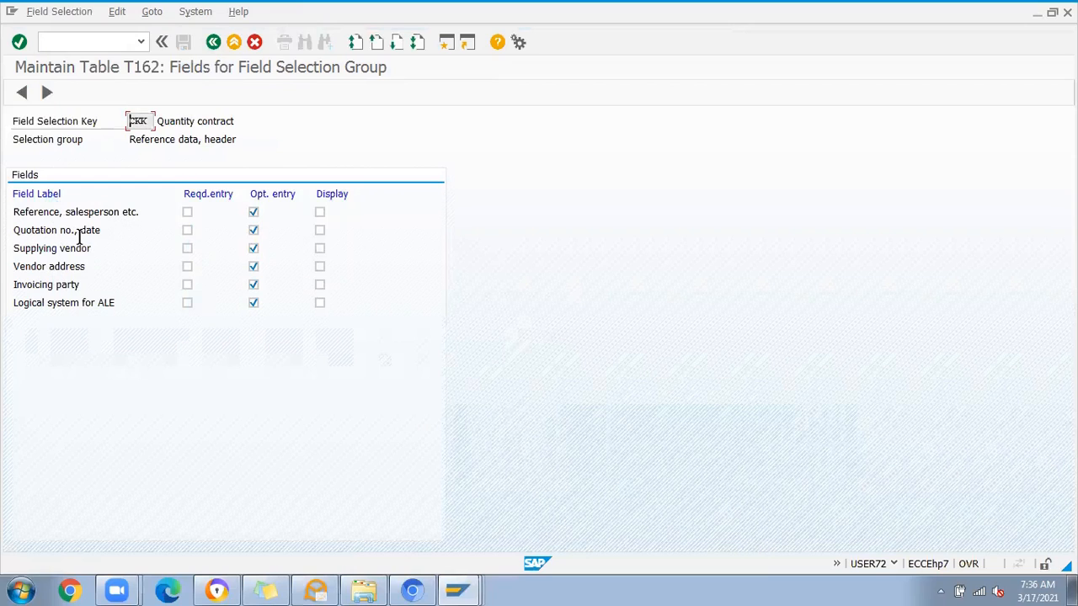
click(187, 230)
click(253, 230)
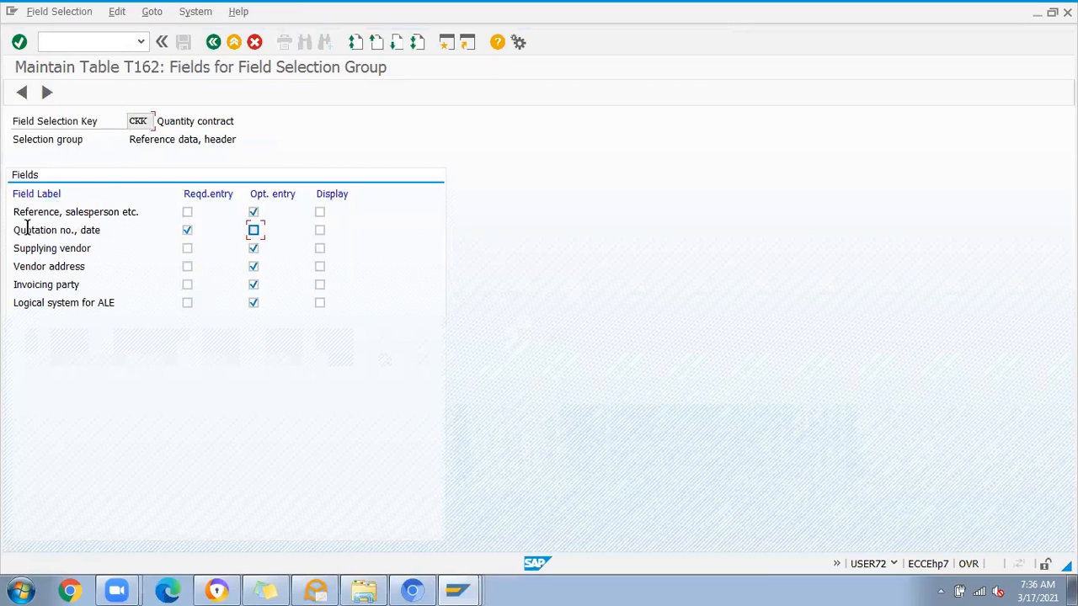
click(214, 43)
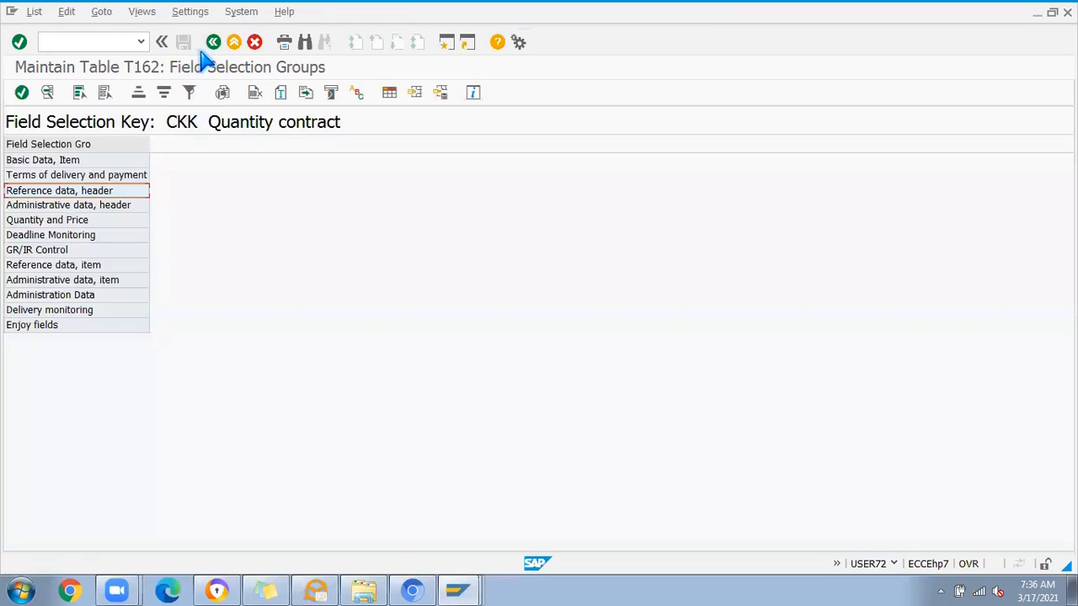
click(214, 42)
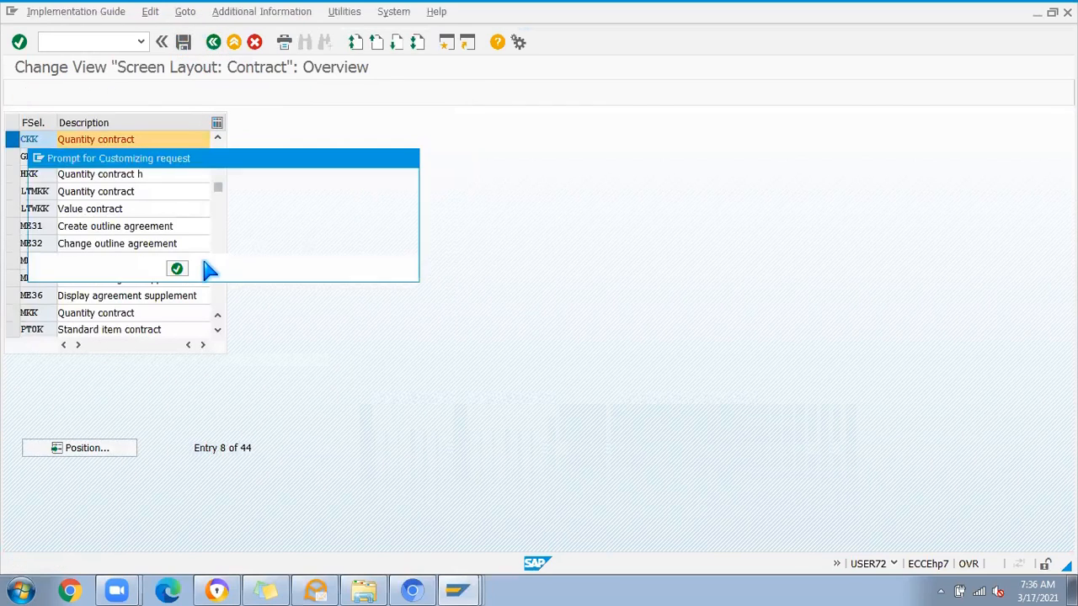
click(179, 269)
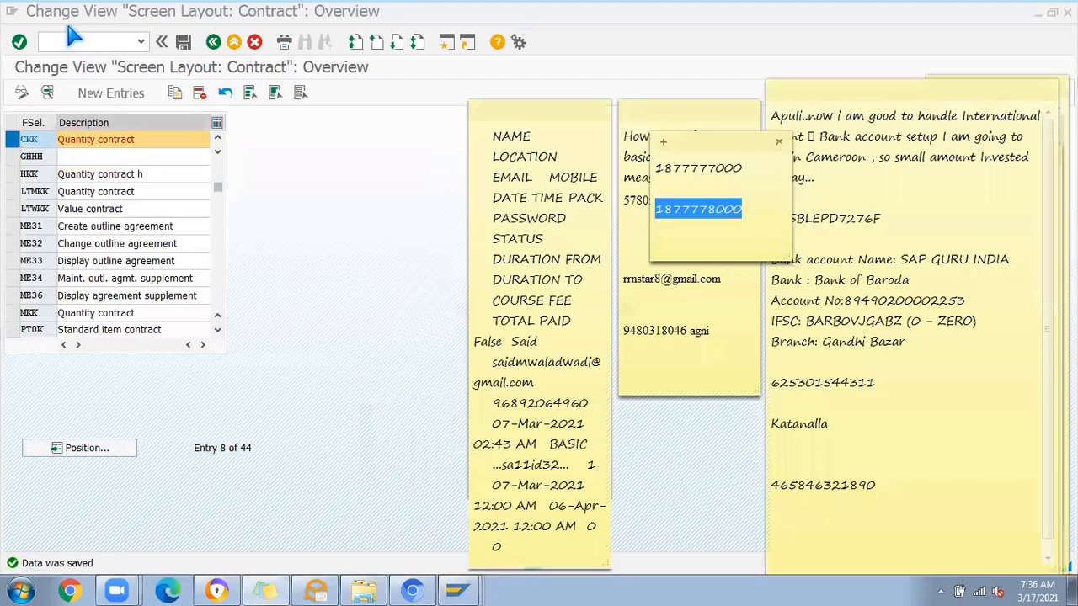
Step: Open contract creation in a new session and proceed to the header data for vendor STEELSOL Pvt Limited with agreement type YMK
click(69, 42)
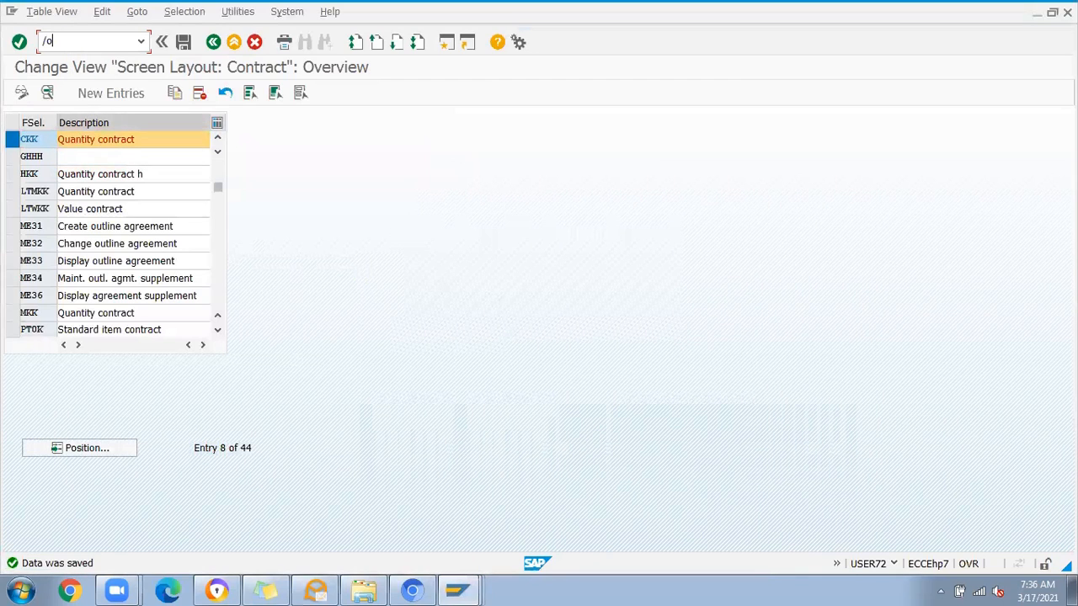
key(Return)
click(153, 124)
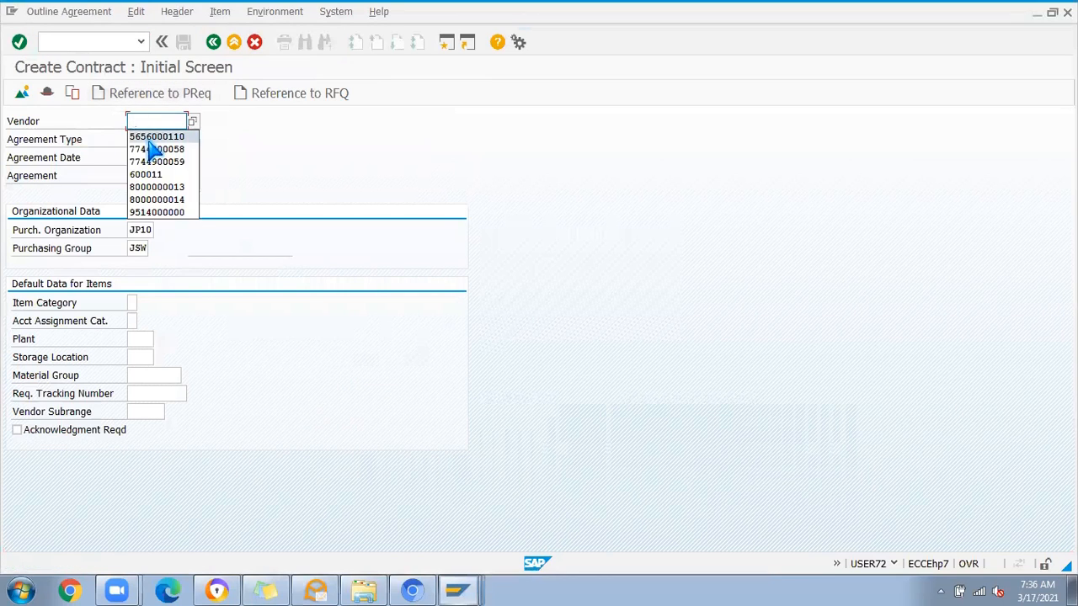
click(151, 138)
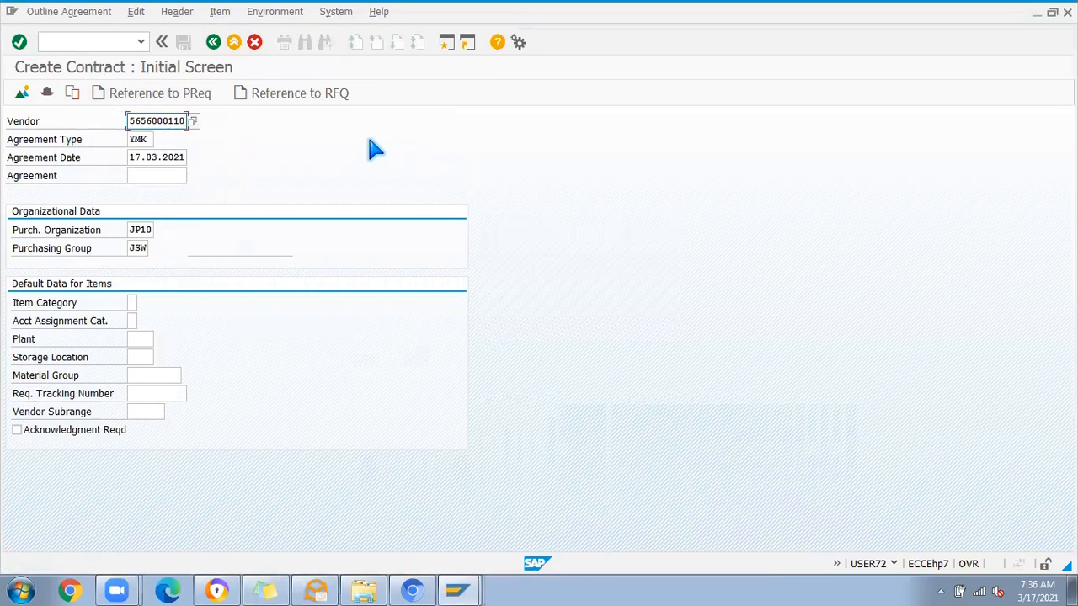
key(Return)
click(306, 322)
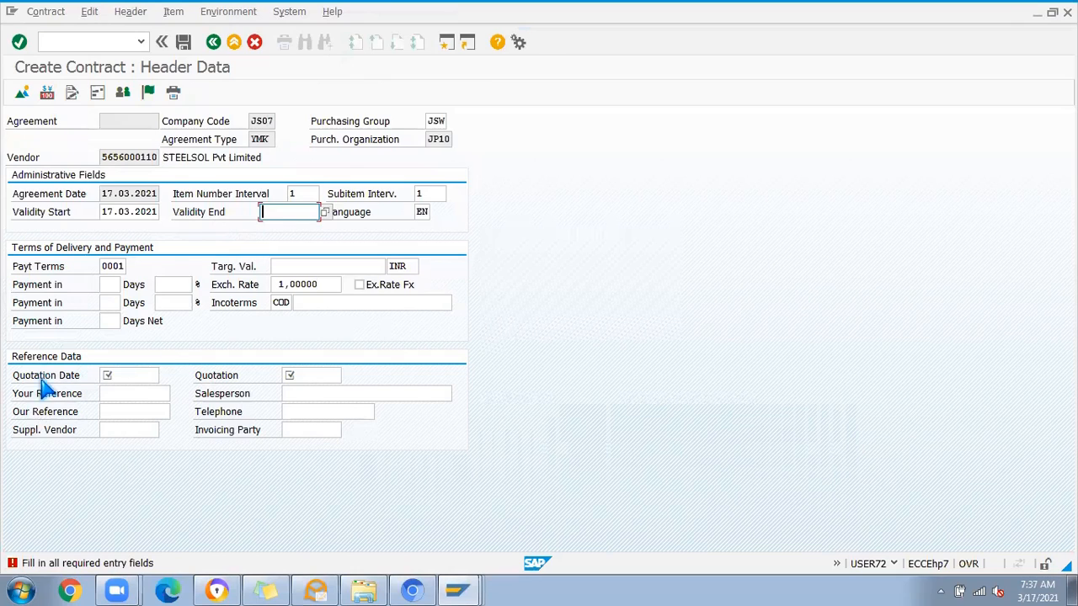
Step: Check the required Quotation Date and Quotation fields, and set the contract's validity end to 16.03.2022
click(128, 376)
click(299, 375)
click(118, 371)
click(312, 371)
click(291, 214)
click(286, 226)
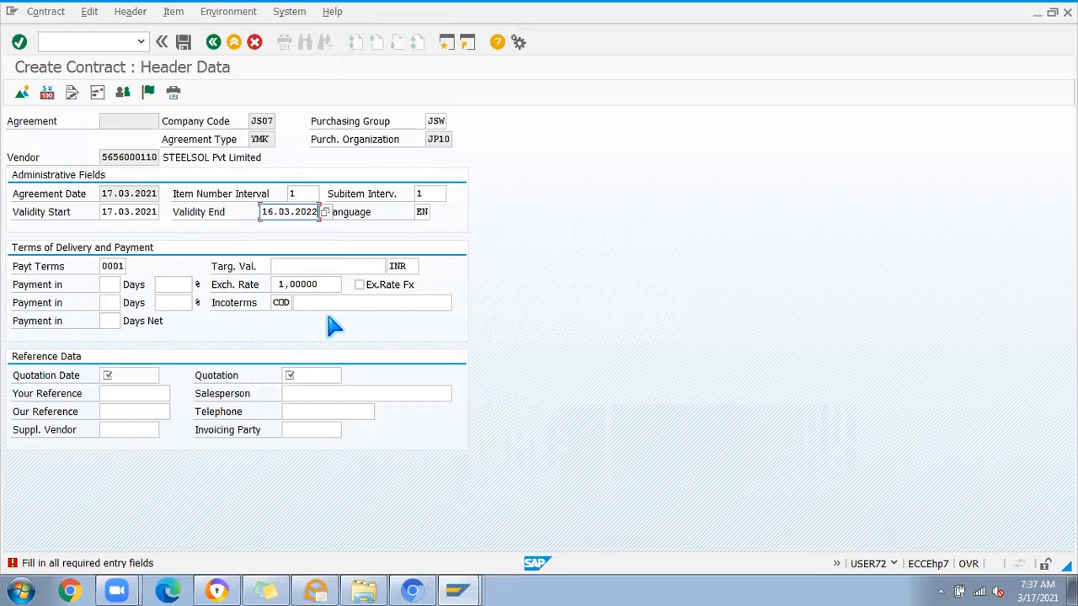
Step: Set the quotation date to 19.03.2021 and the quotation to PUR, and continue to the item overview
click(130, 377)
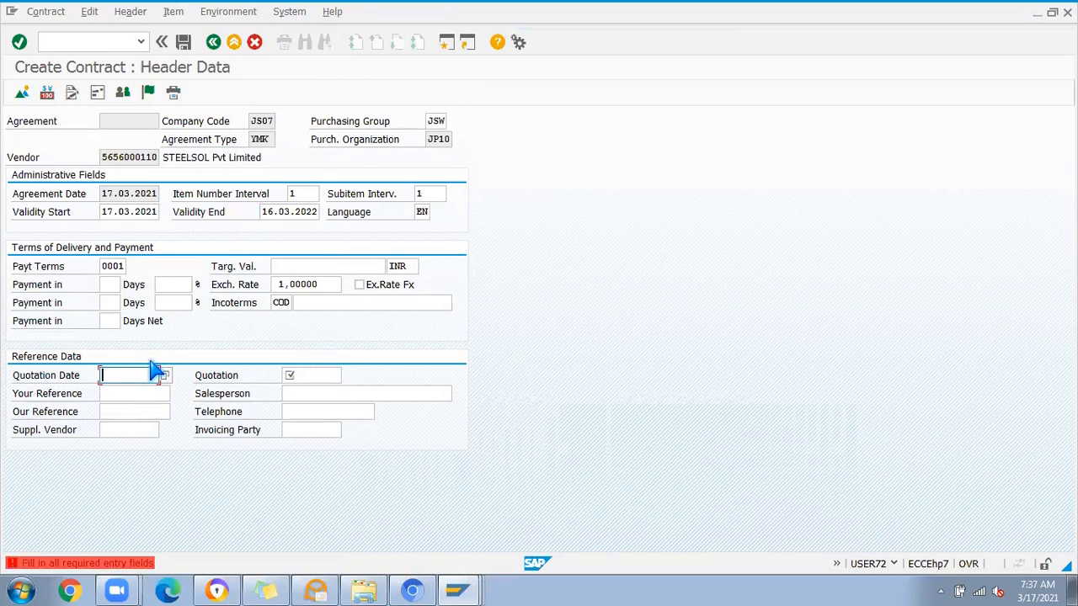
click(164, 377)
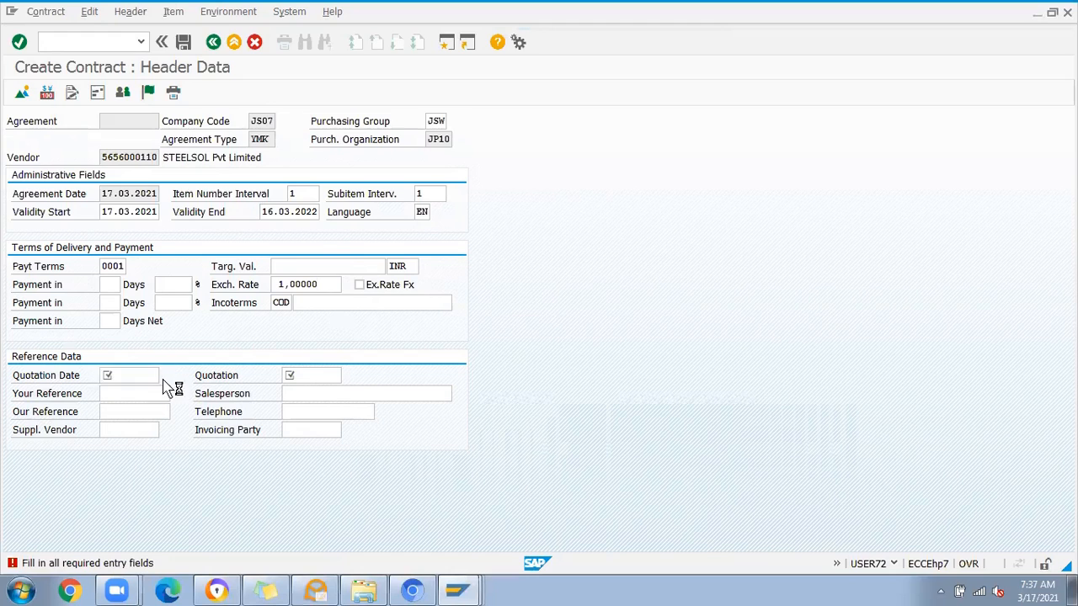
double_click(261, 337)
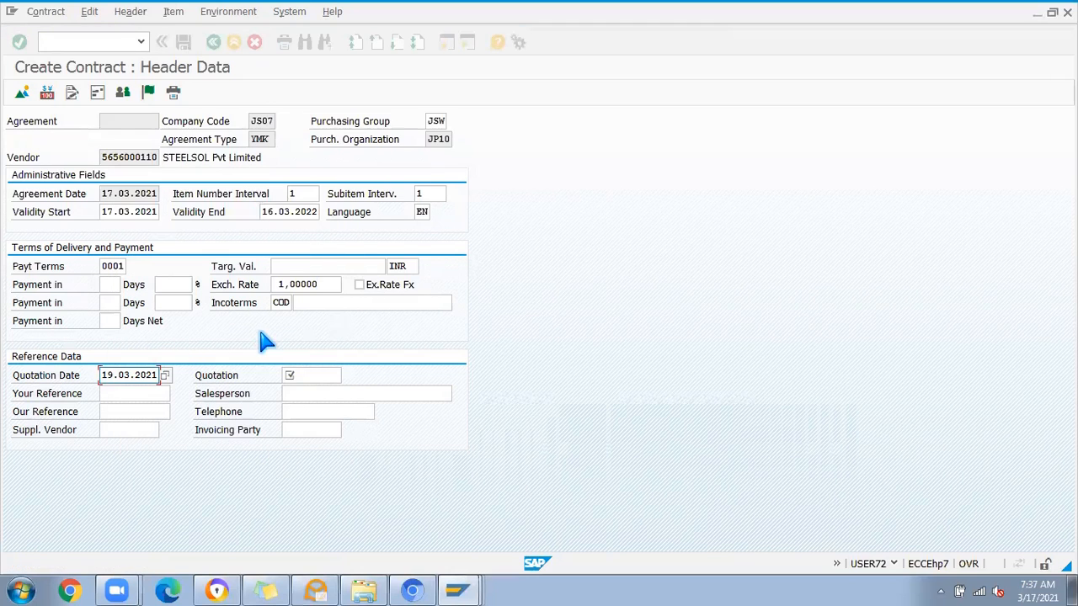
click(293, 375)
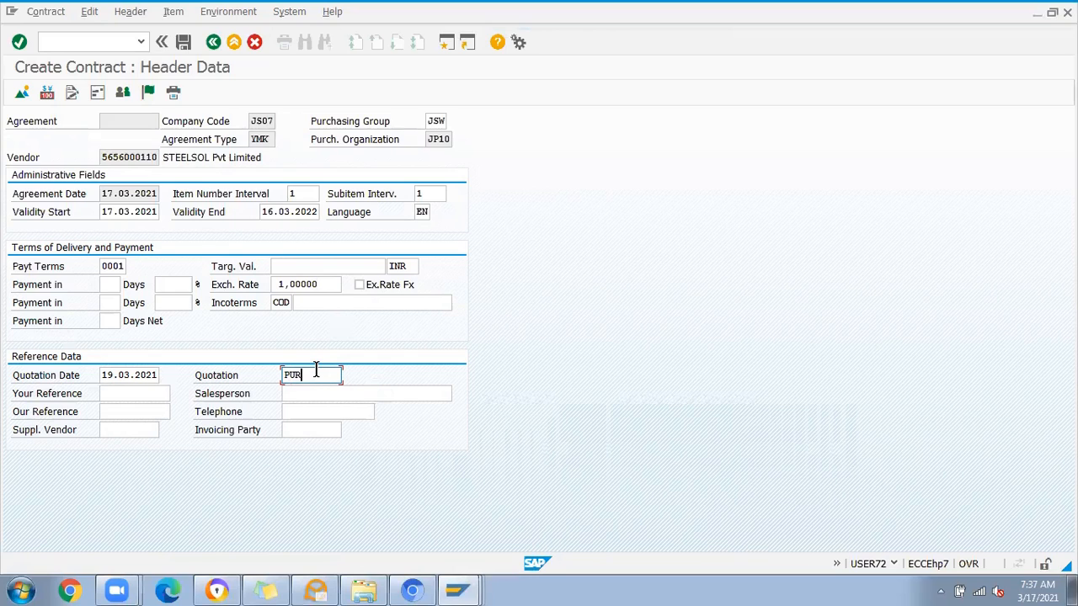
key(Return)
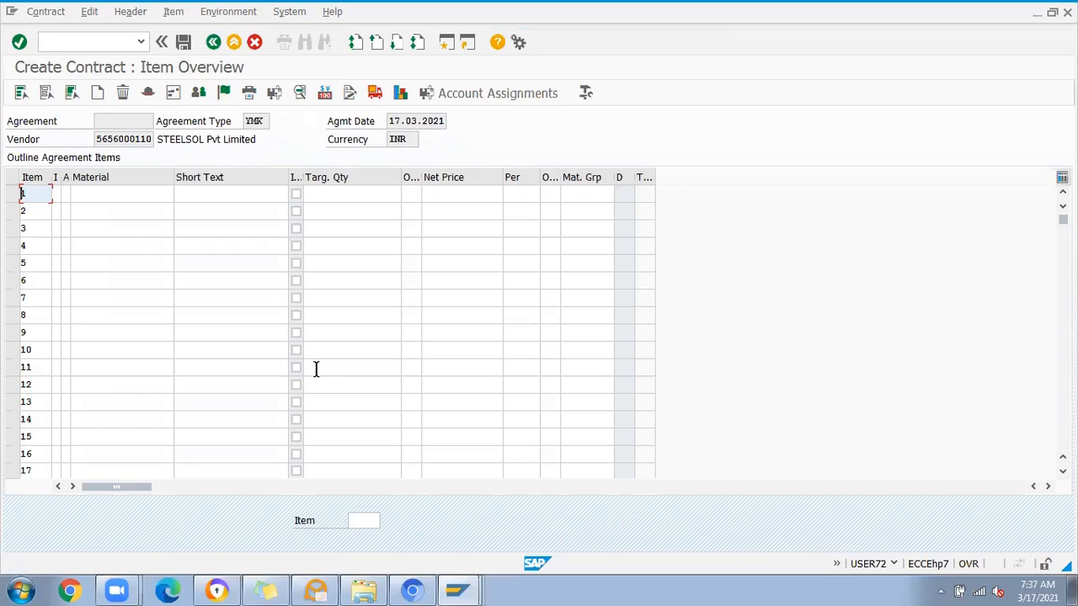
Step: Enter item 1 with material 578006, a target quantity of 100 and a net price of 50,000
click(90, 194)
click(118, 212)
click(328, 200)
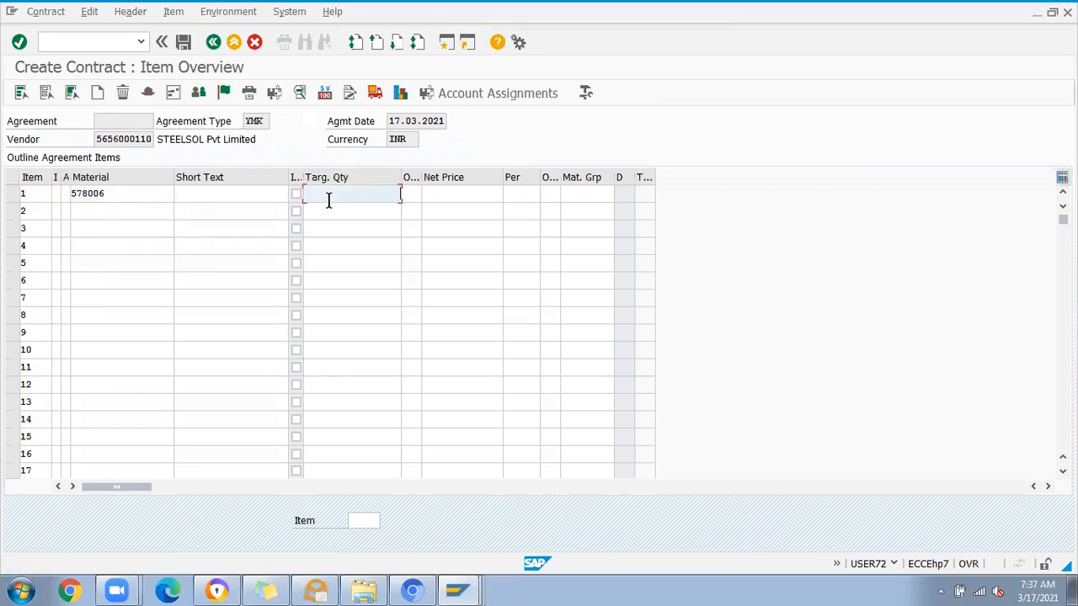
click(347, 207)
click(462, 197)
click(488, 216)
key(Return)
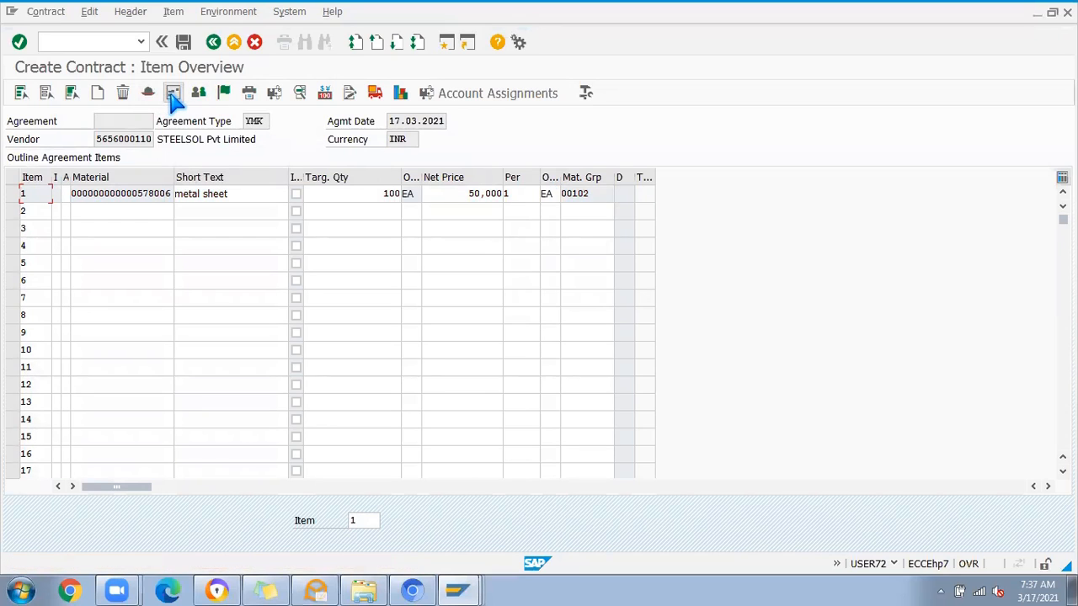
Step: Leave the item overview, saving the quantity contract and acknowledging the number range information
click(172, 92)
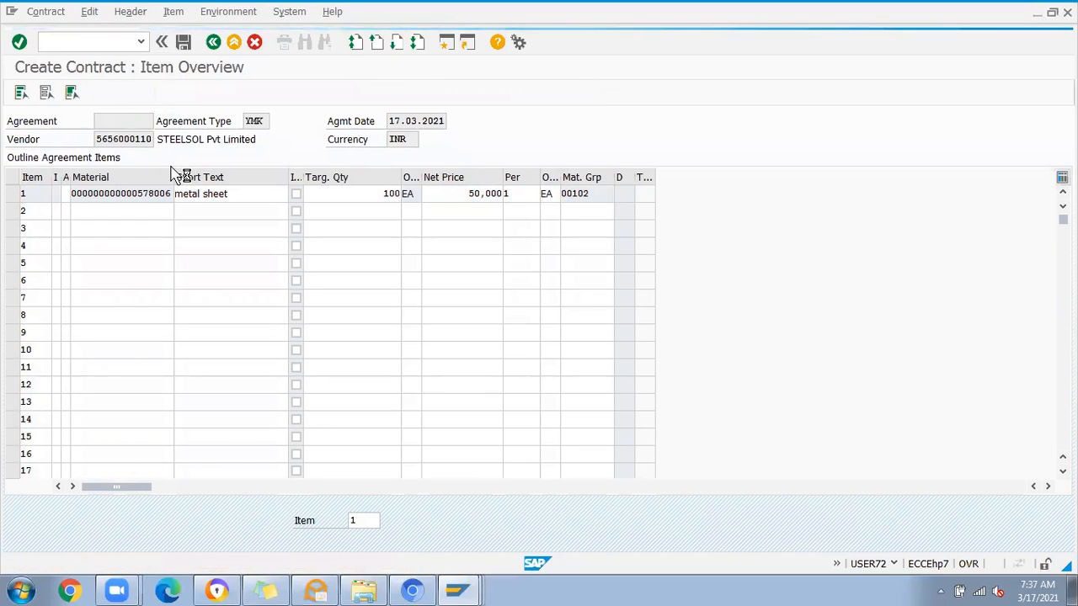
click(213, 41)
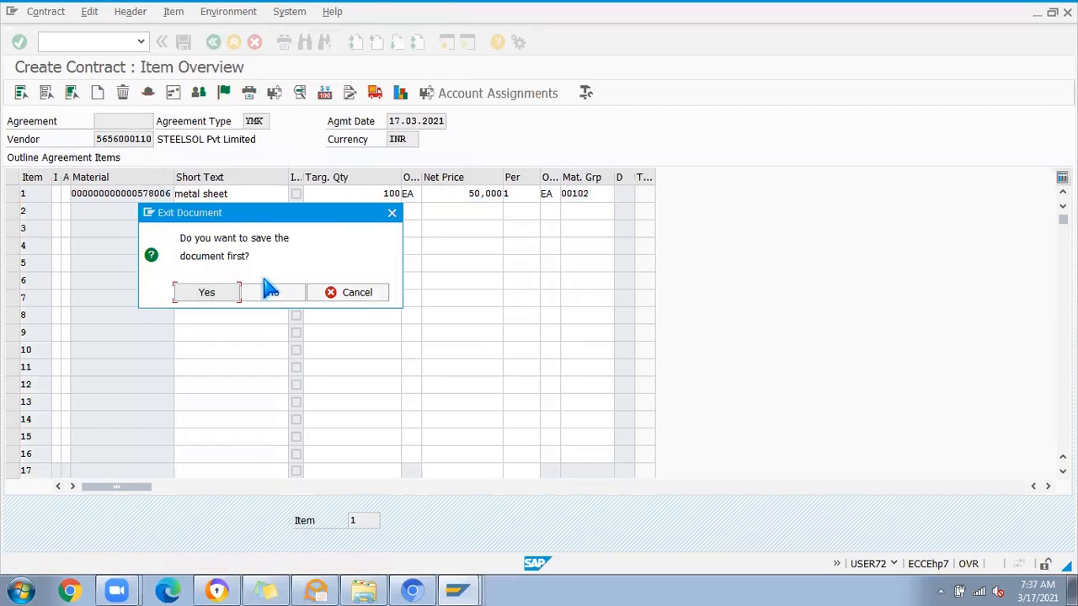
click(195, 294)
click(208, 347)
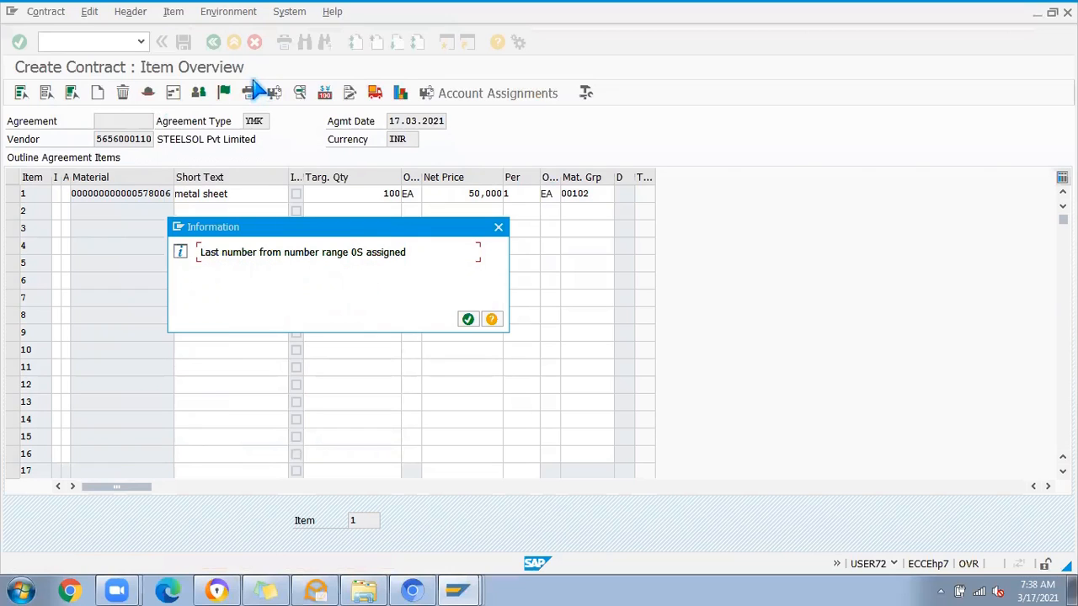
click(469, 319)
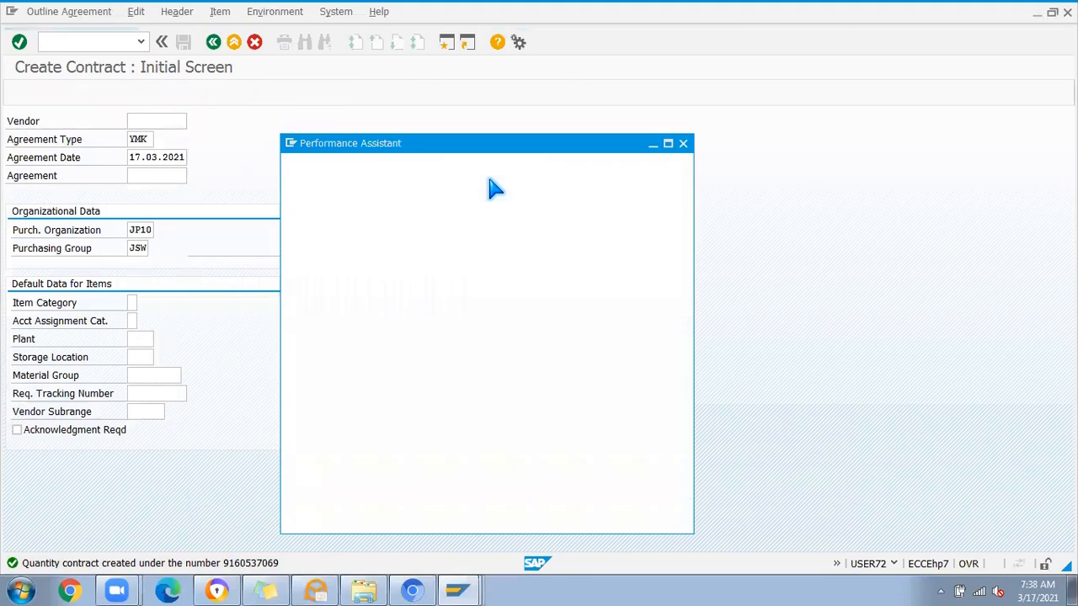
Step: Examine the new quantity contract's number in the message details and close the details window
drag(537, 191, 608, 189)
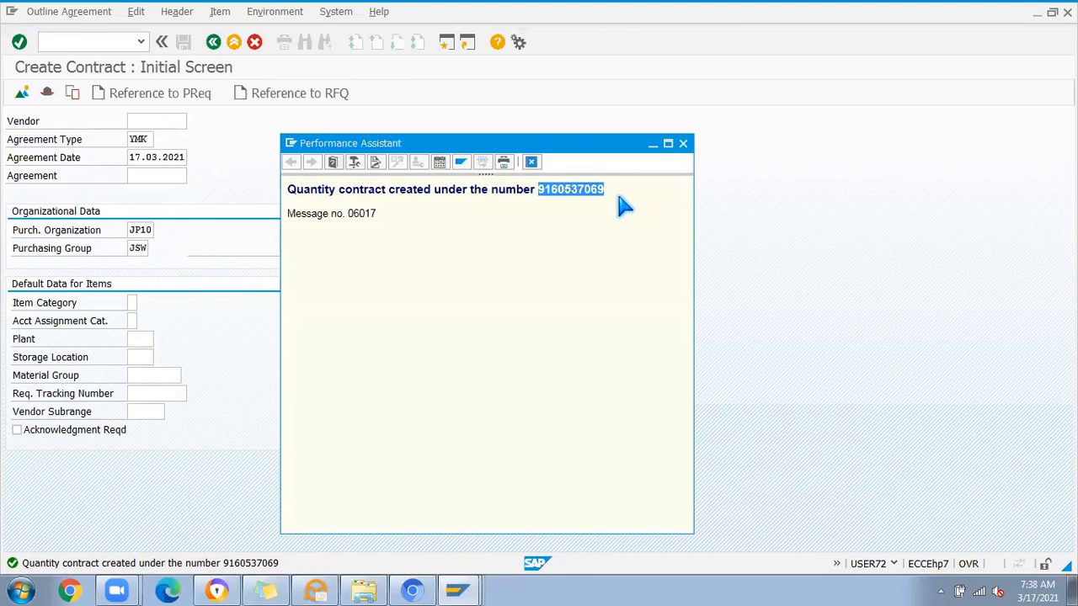
click(619, 193)
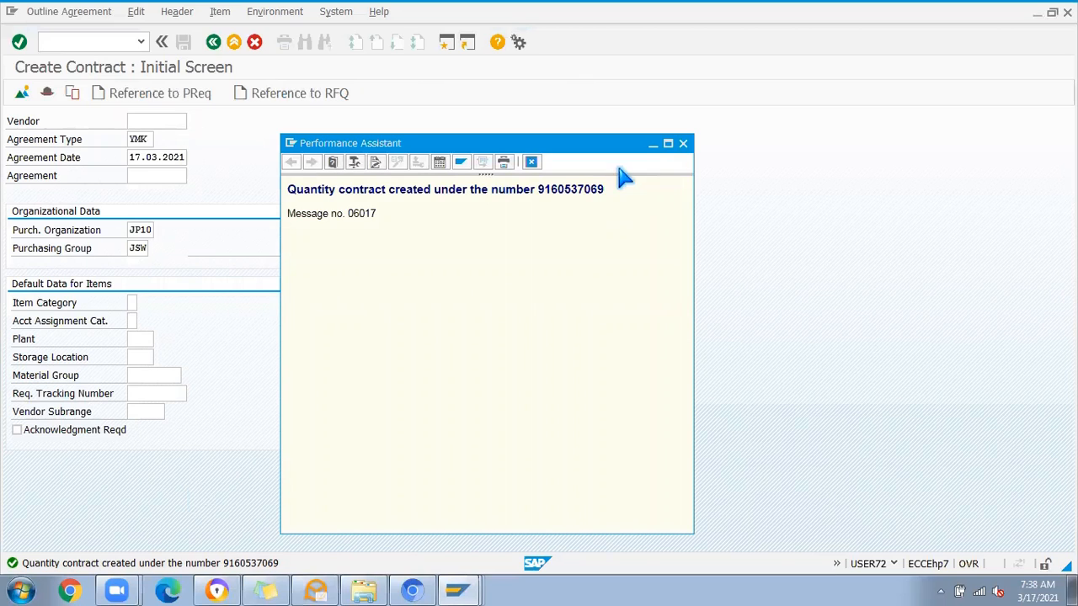
click(683, 144)
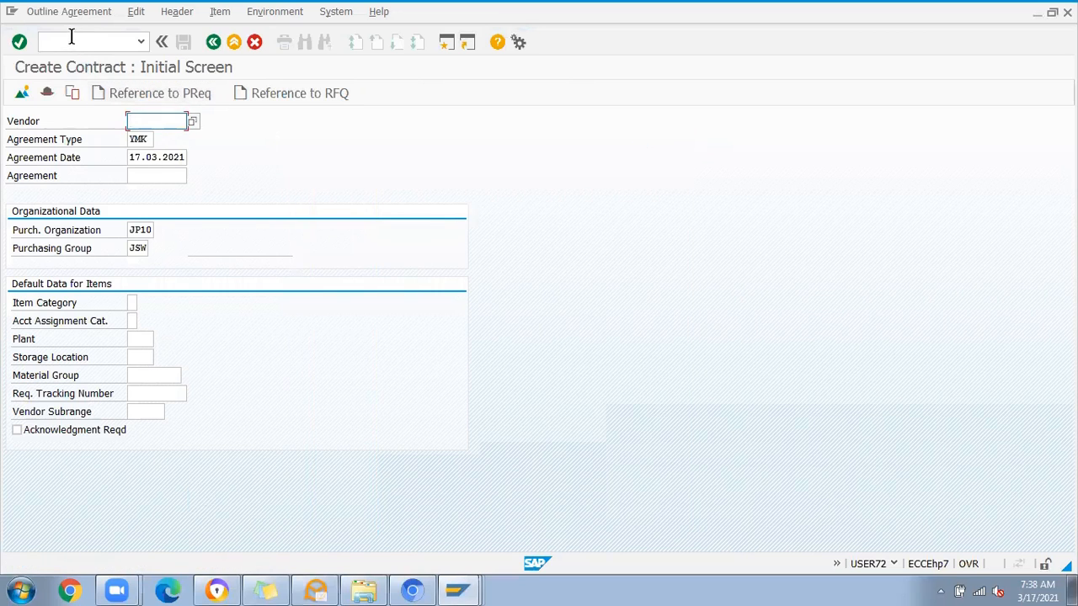
Step: Start another YMK contract for the same vendor and proceed to its header data
click(139, 122)
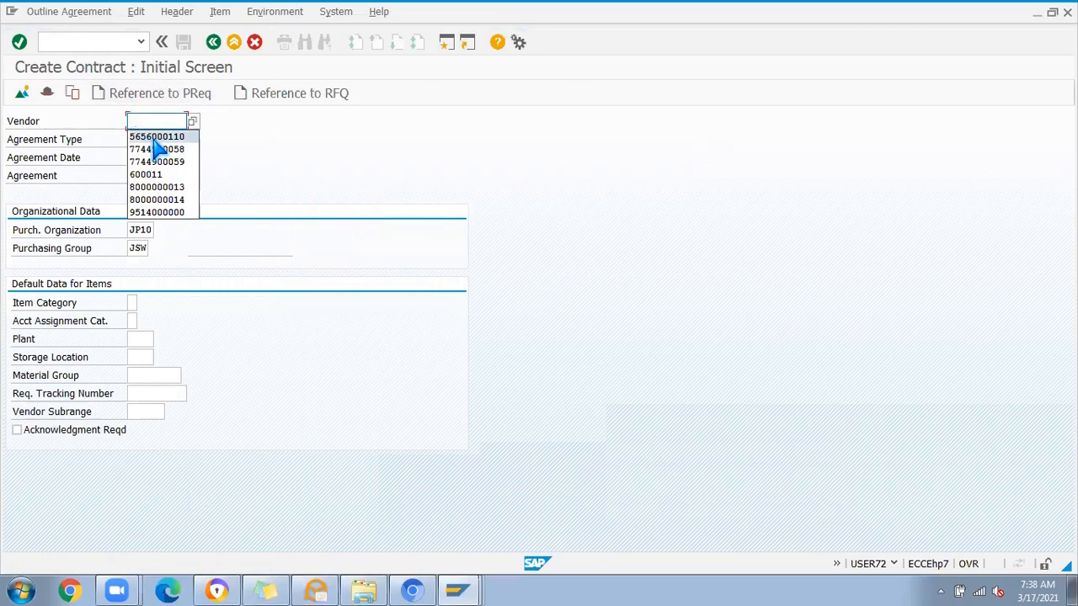
click(155, 138)
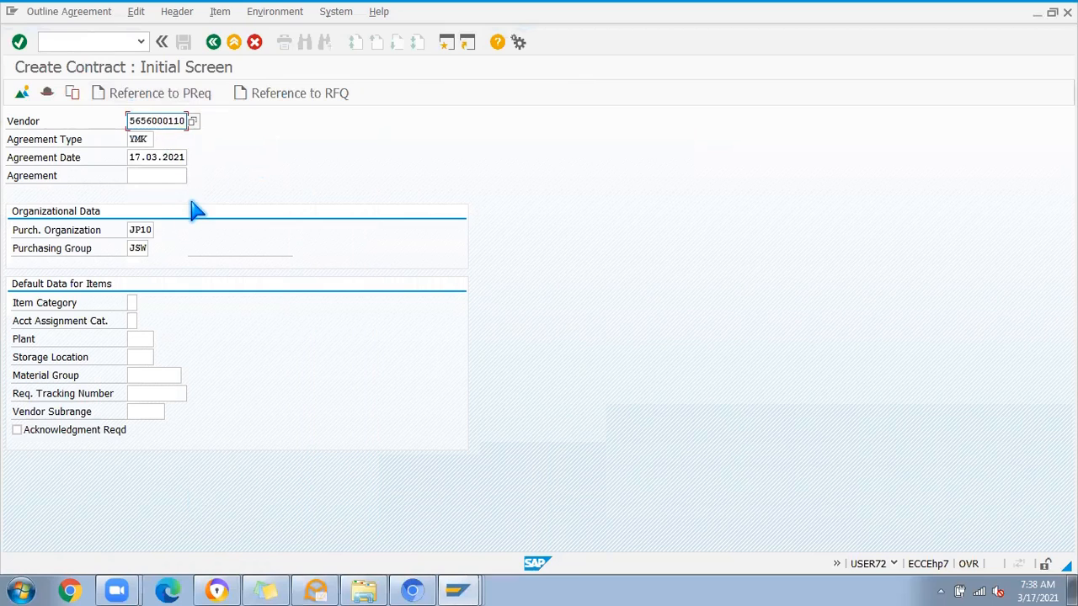
key(Return)
click(305, 323)
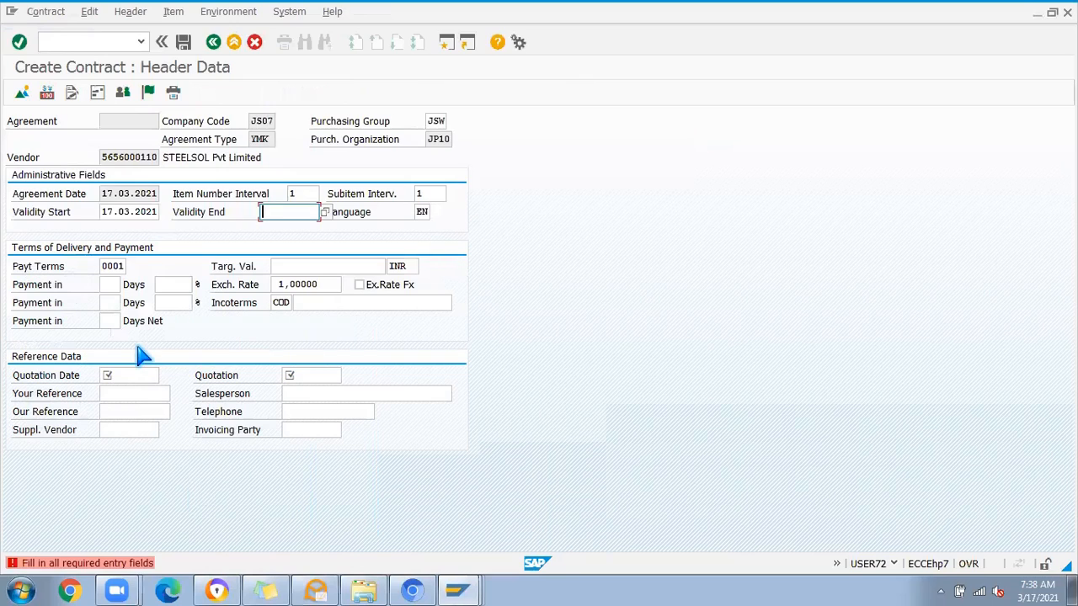
Step: Clear the payment terms in the contract header and check the required entry markers on Payt Terms and Validity End
click(108, 283)
double_click(102, 265)
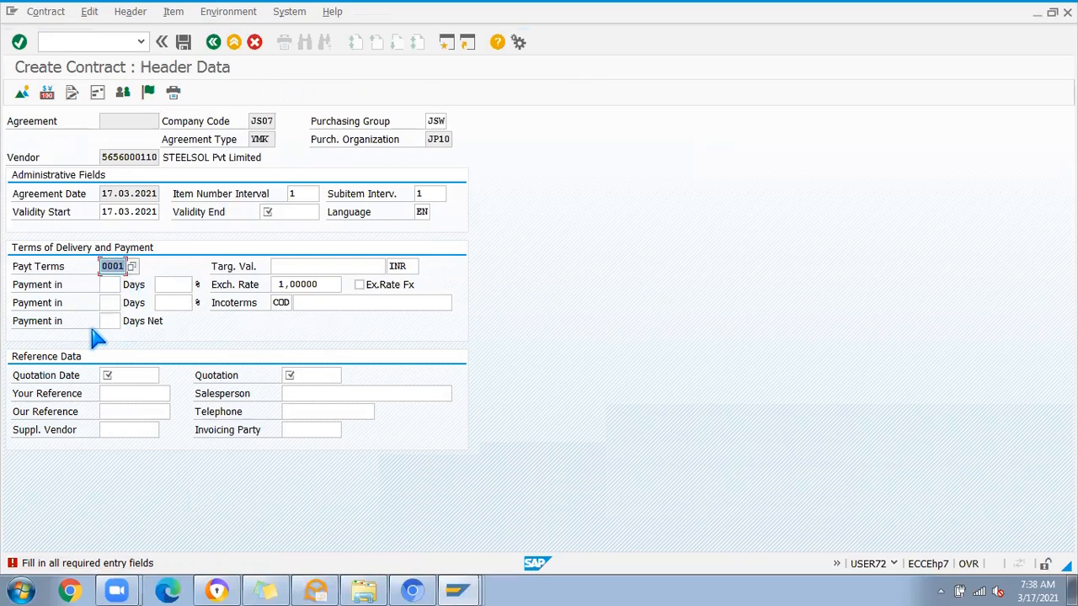
key(Delete)
click(286, 212)
click(115, 267)
click(110, 285)
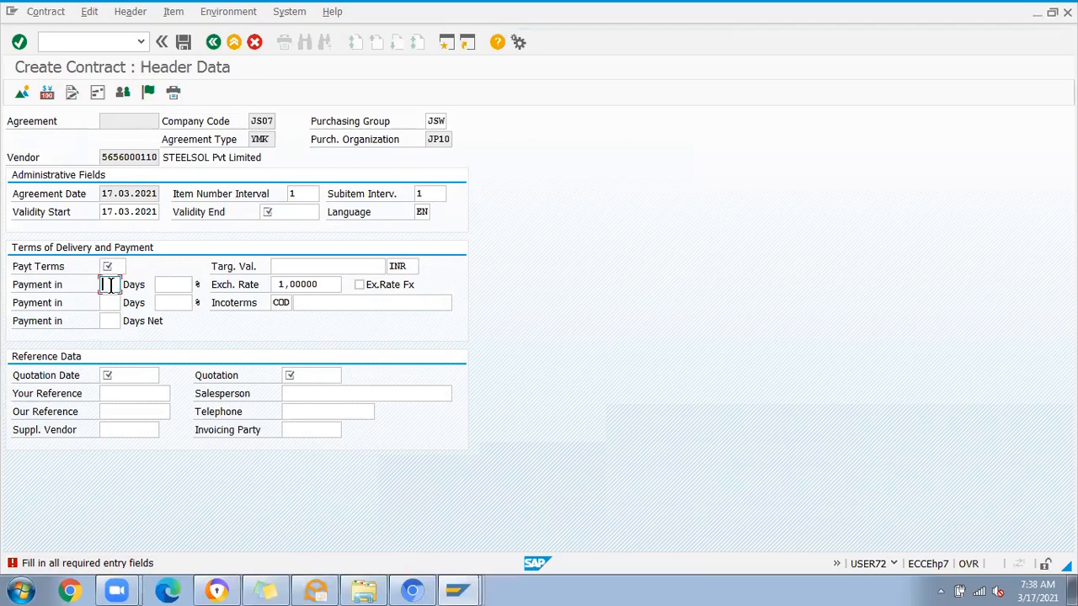
Step: Check the required entry markers on the Payt Terms, Quotation Date and Quotation fields of the contract header
click(119, 266)
click(107, 285)
click(121, 266)
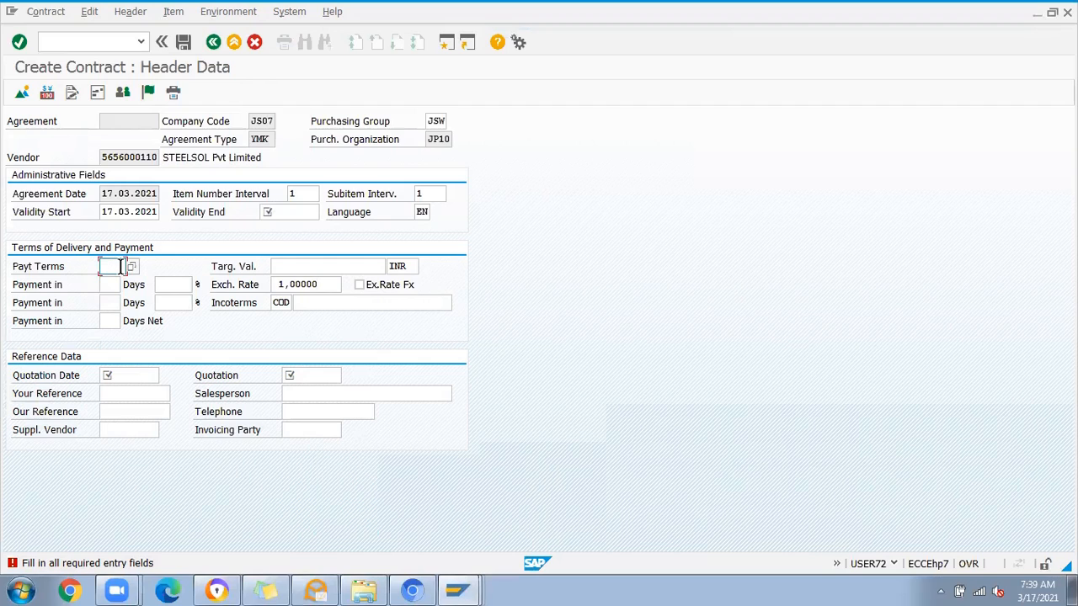
click(126, 375)
click(109, 265)
click(126, 375)
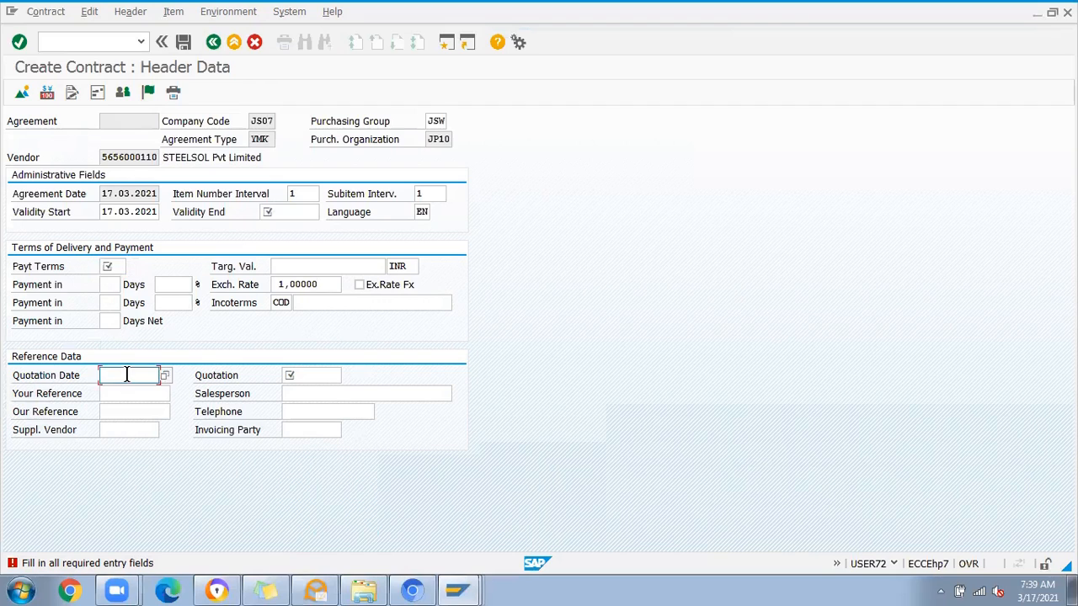
click(285, 375)
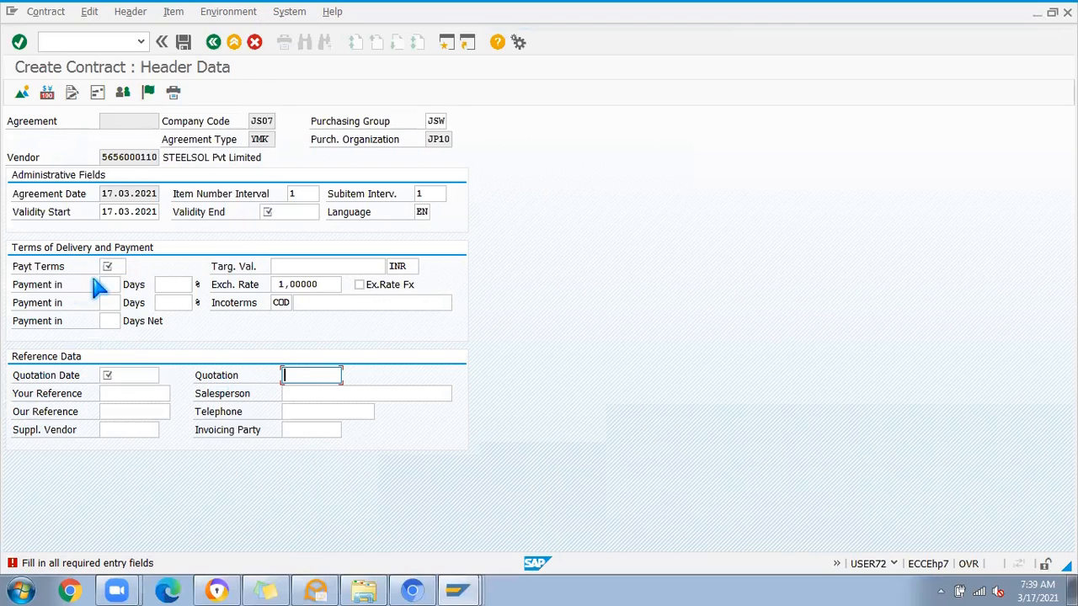
Step: Compare the remaining header fields, such as Incoterms, Salesperson, Invoicing Party, Suppl. Vendor and the reference fields, with the required Quotation Date
click(303, 305)
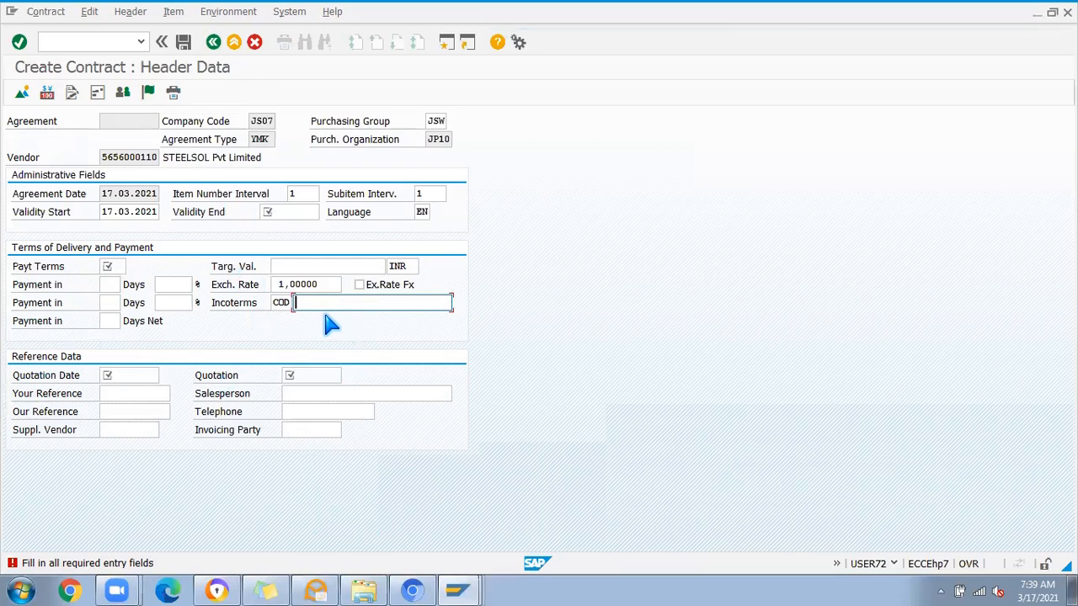
click(303, 410)
click(302, 395)
click(304, 432)
click(115, 432)
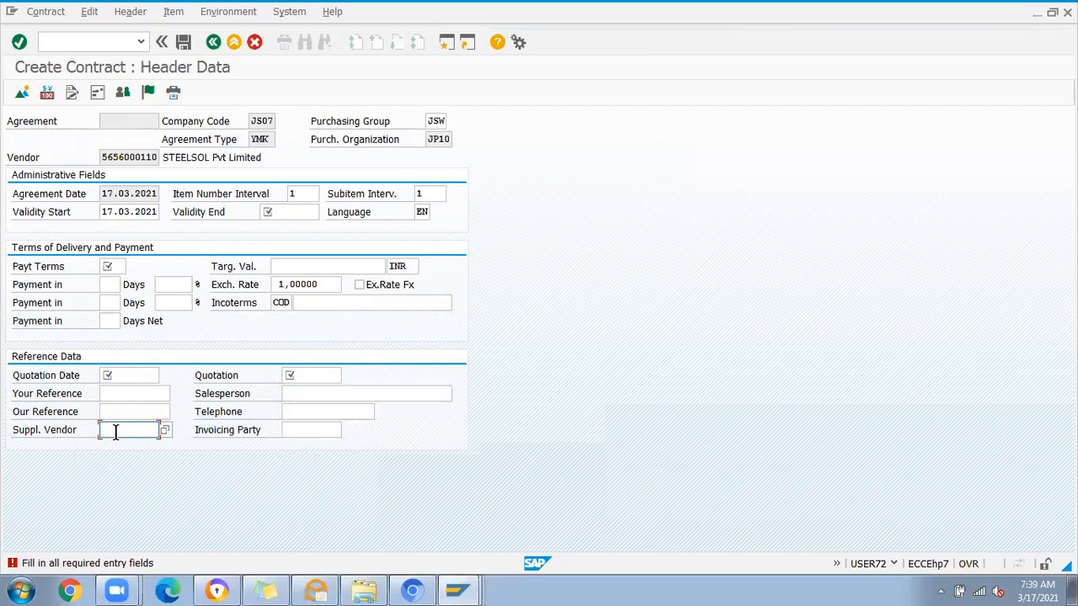
click(116, 412)
click(120, 393)
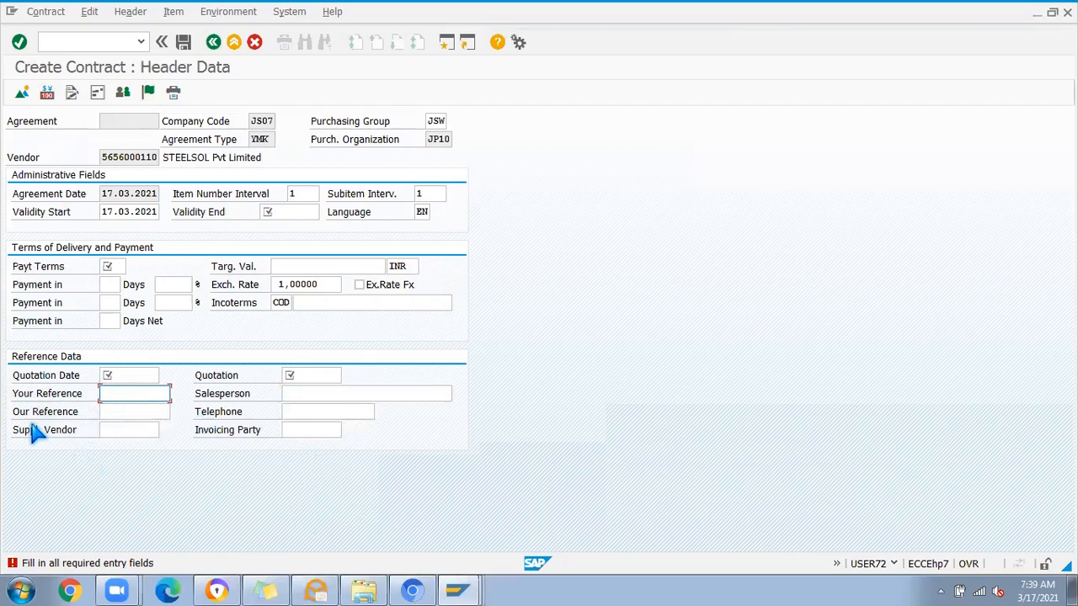
click(107, 411)
click(109, 393)
click(118, 412)
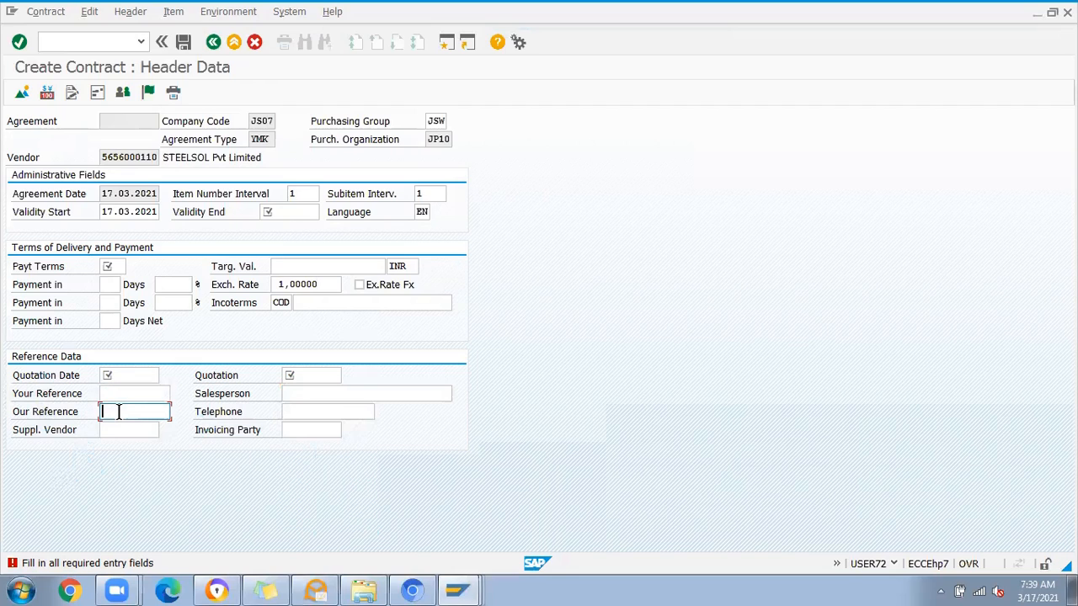
click(109, 376)
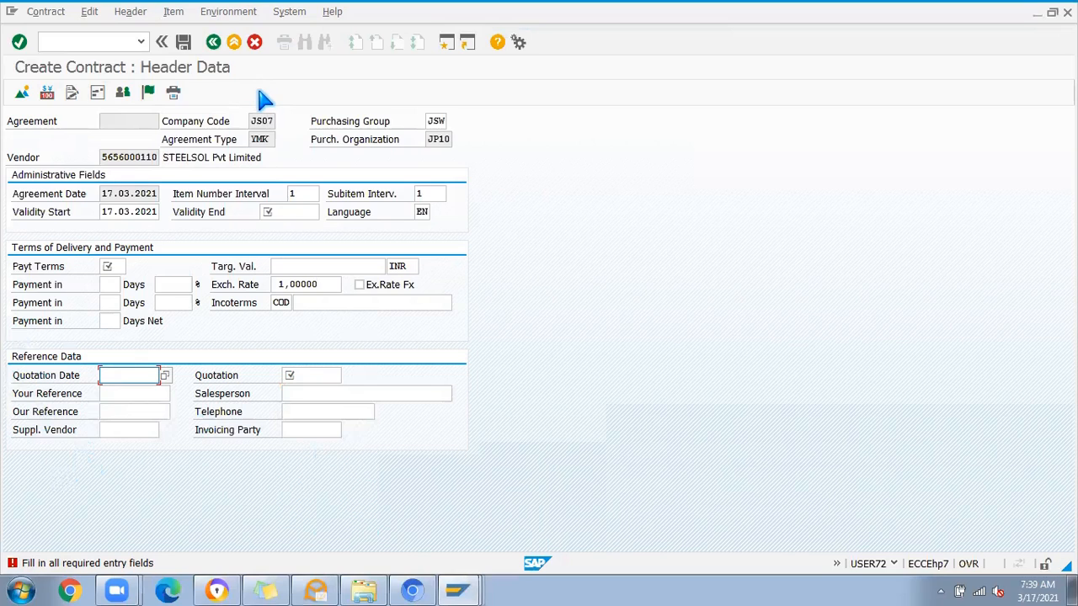
Step: Abandon this contract, restart transaction ME31K and open the header data of a YMK contract for the same vendor
click(97, 42)
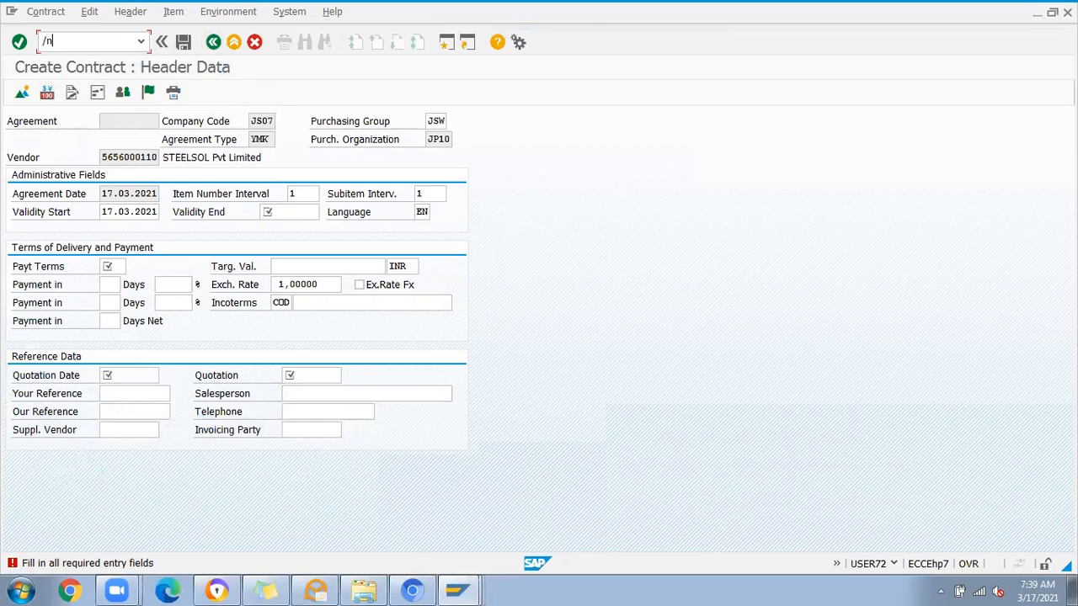
text(/n)
key(Return)
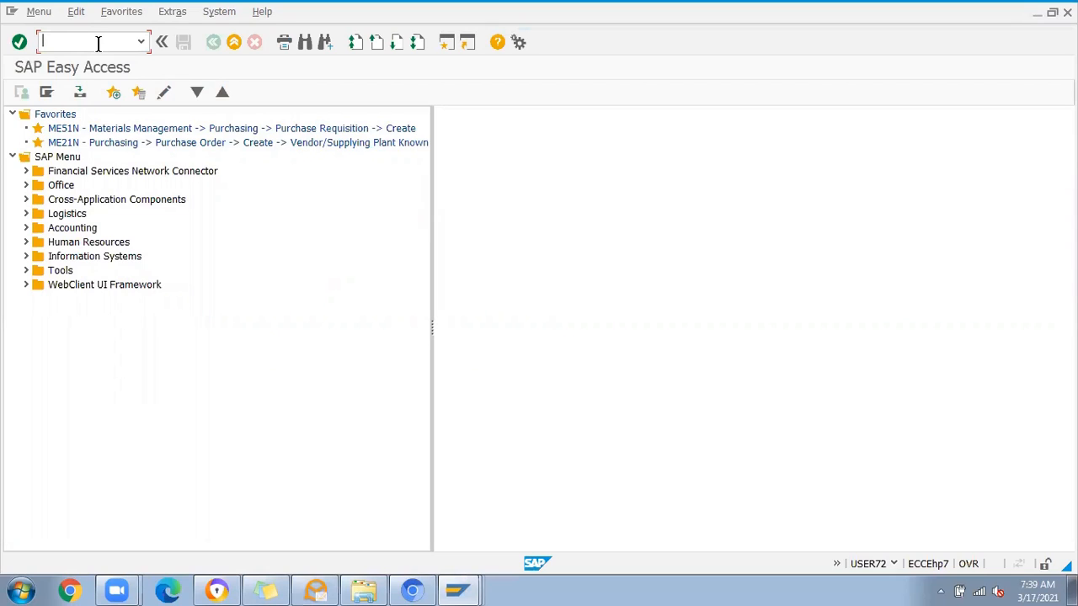
text(me31k)
key(Return)
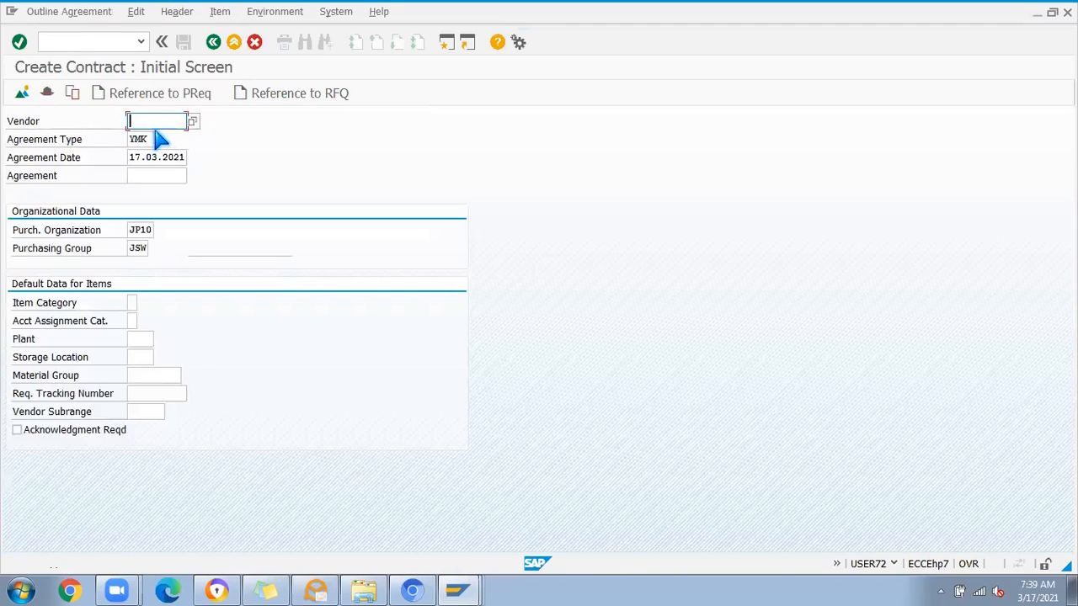
key(BackSpace)
click(157, 135)
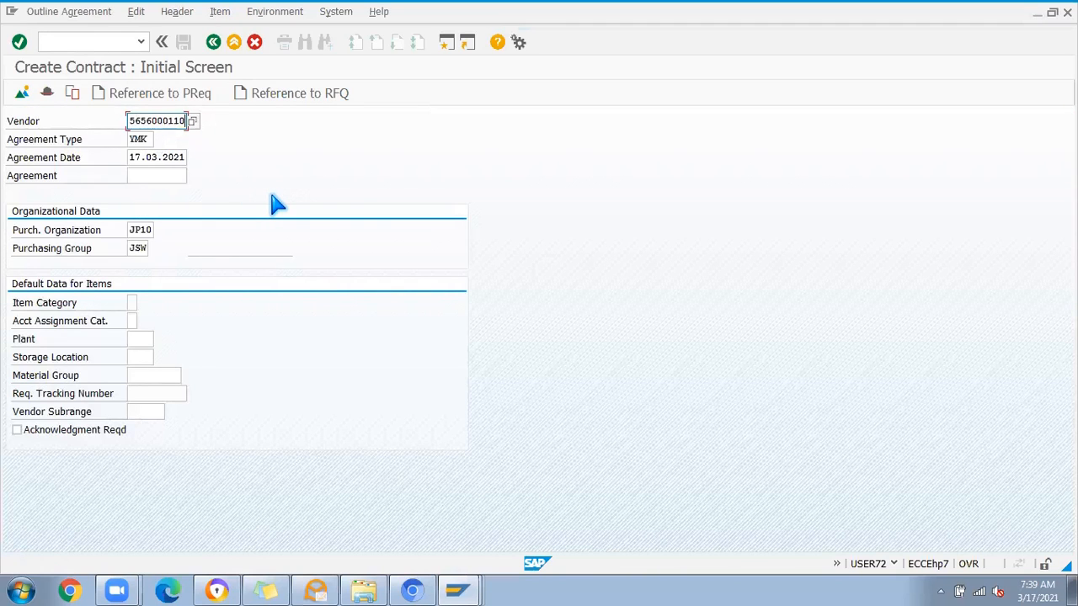
key(Return)
click(306, 322)
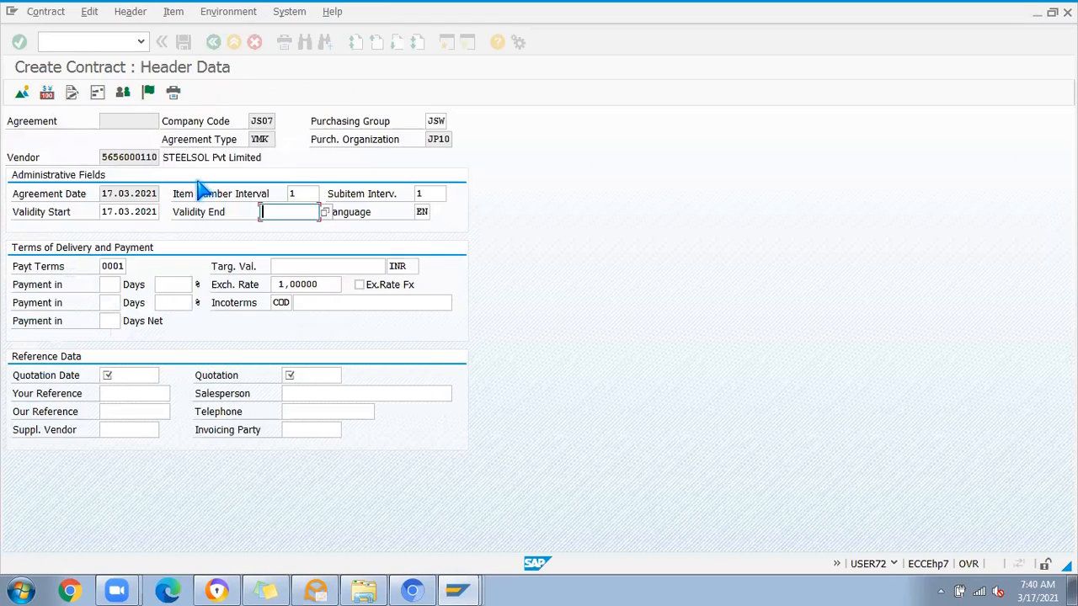
Step: Set Validity End to 16.03.2022, Quotation Date to 19.03.2021 and Quotation to PURCHASE, and proceed to the item overview
key(space)
click(269, 227)
click(128, 372)
key(space)
click(130, 393)
click(286, 376)
key(space)
click(308, 394)
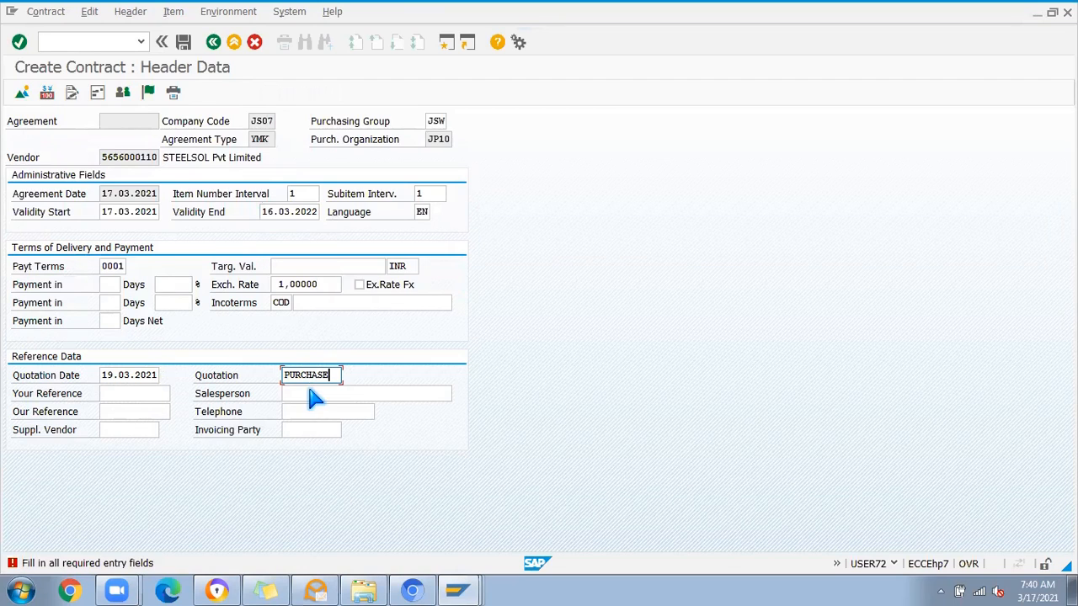
key(Return)
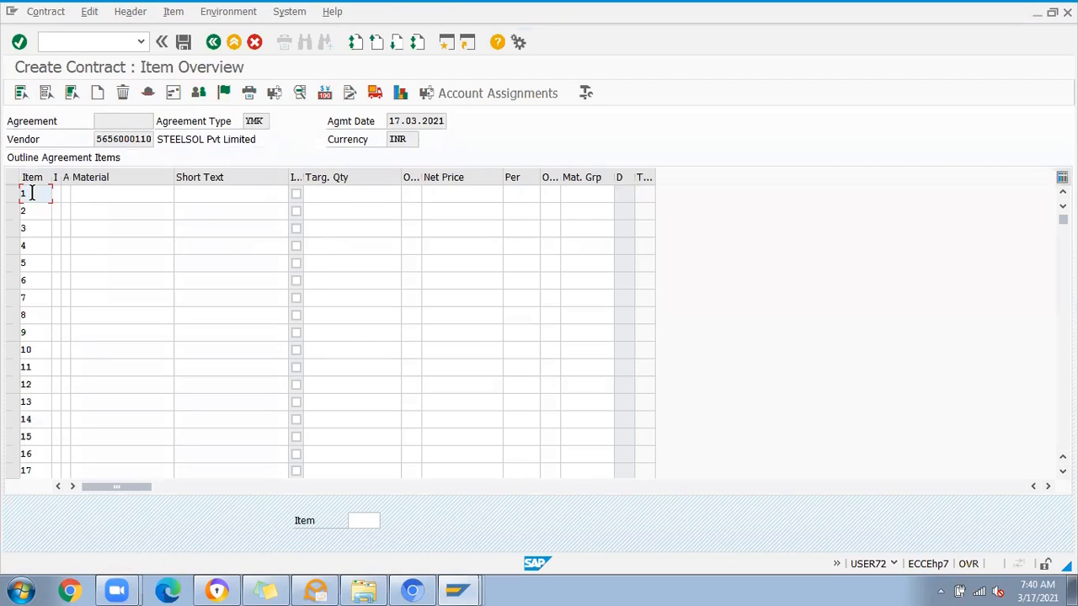
Step: Examine the item number interval in the first rows of the item overview, widening the Item column
click(31, 212)
click(32, 229)
click(32, 247)
click(32, 264)
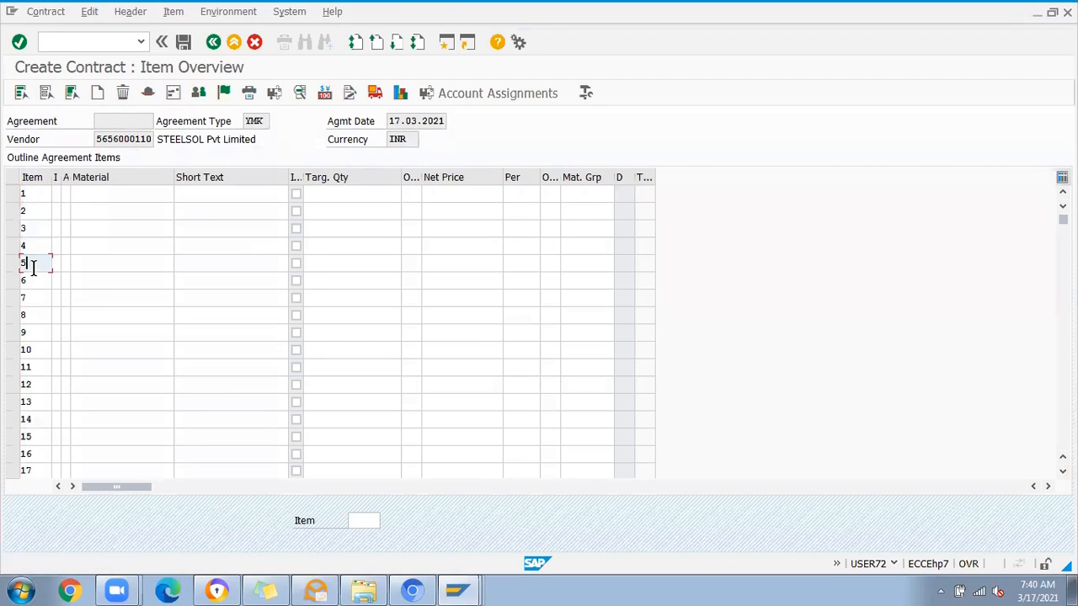
click(32, 281)
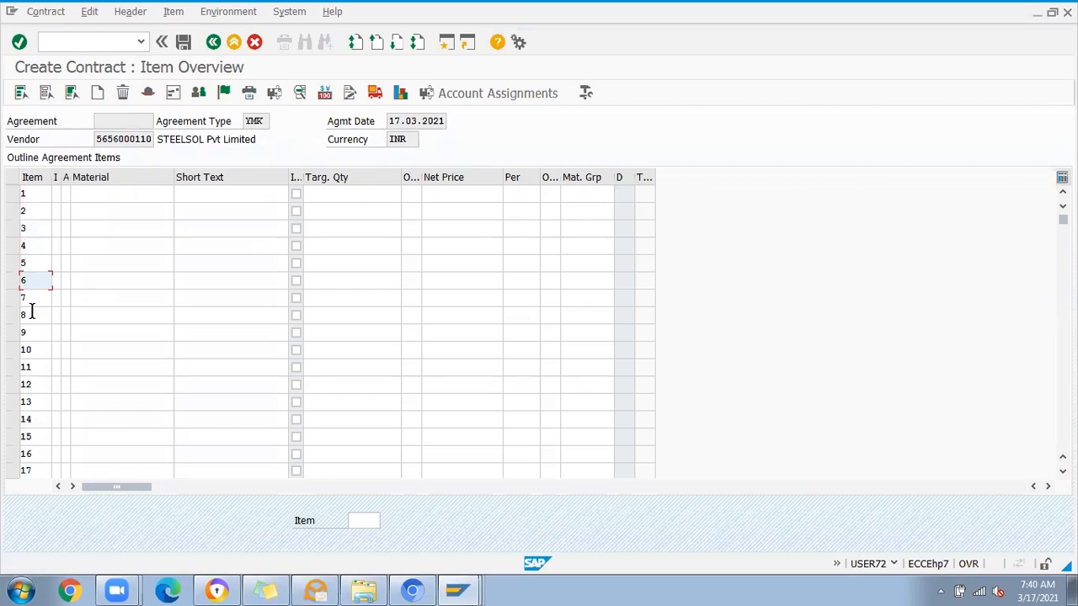
click(29, 192)
click(29, 214)
click(29, 233)
click(36, 246)
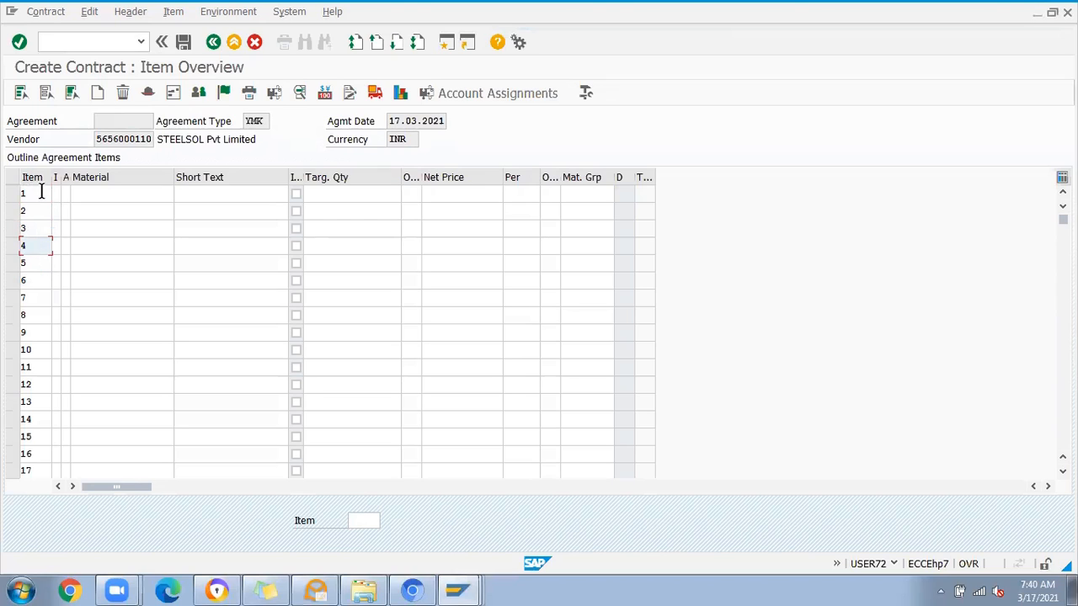
drag(52, 177, 69, 176)
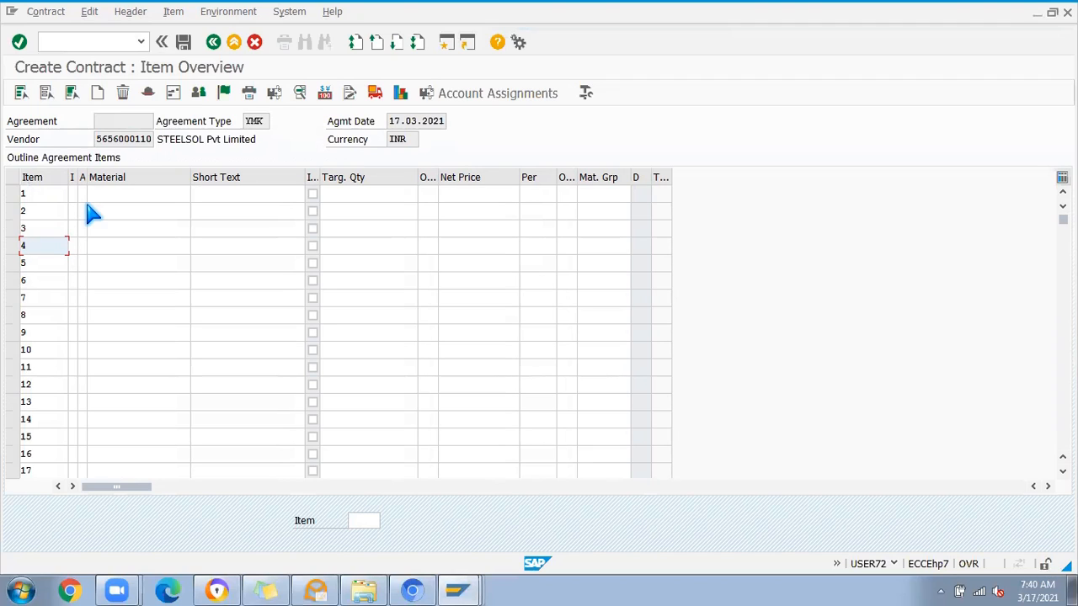
click(42, 197)
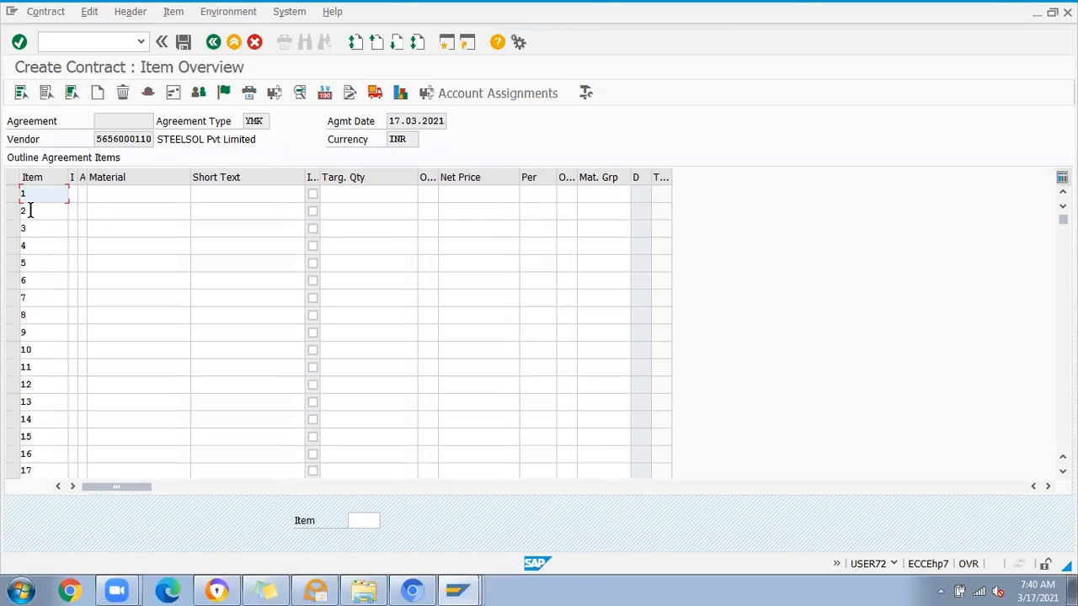
double_click(24, 194)
click(29, 212)
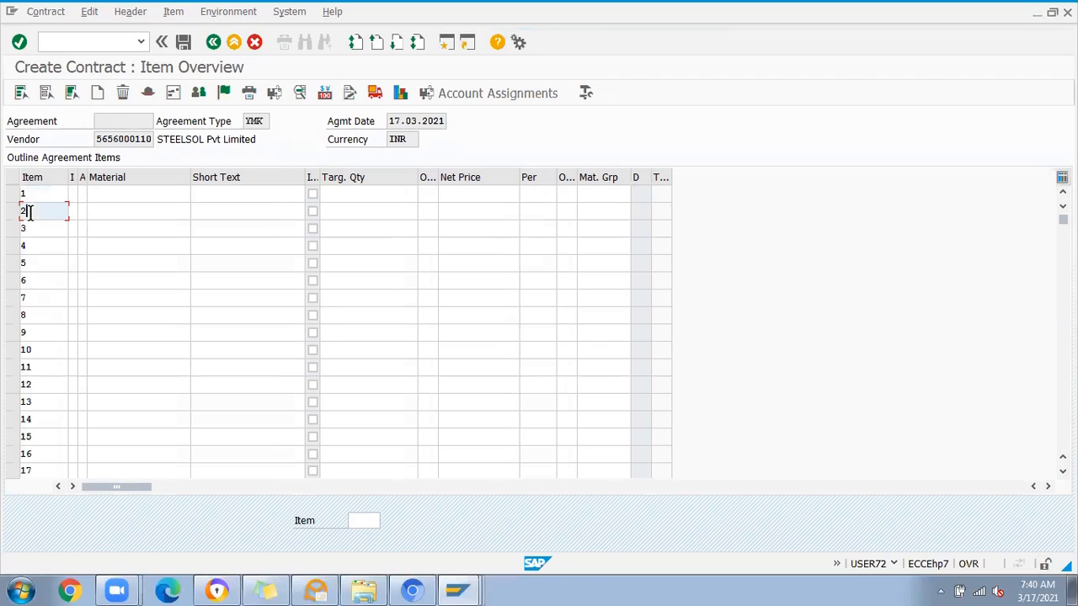
Step: Leave the contract's item overview without saving and return to SAP Easy Access
click(213, 43)
click(278, 292)
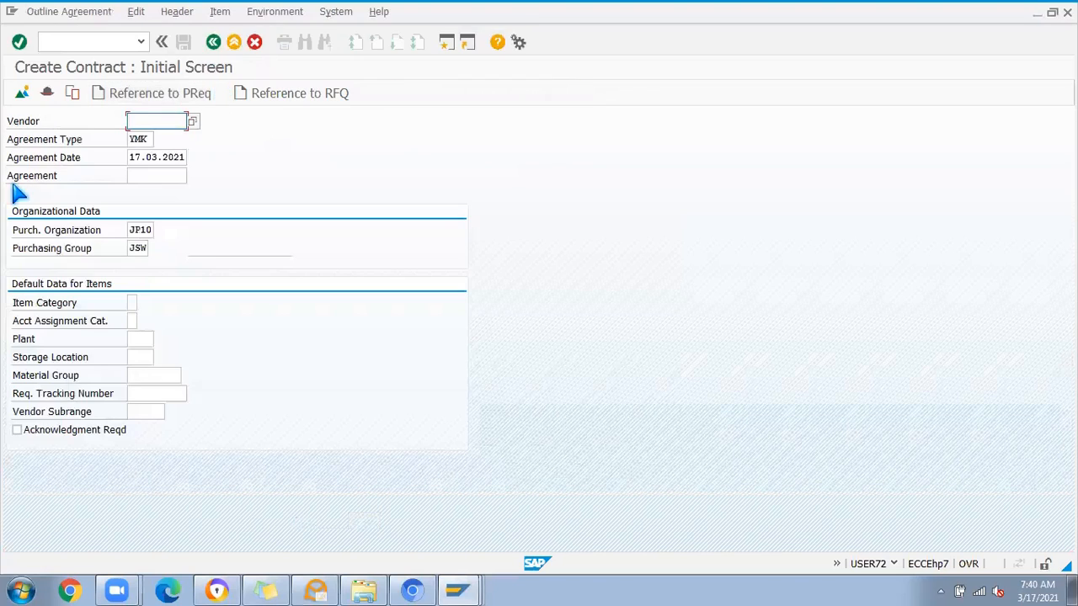
click(213, 42)
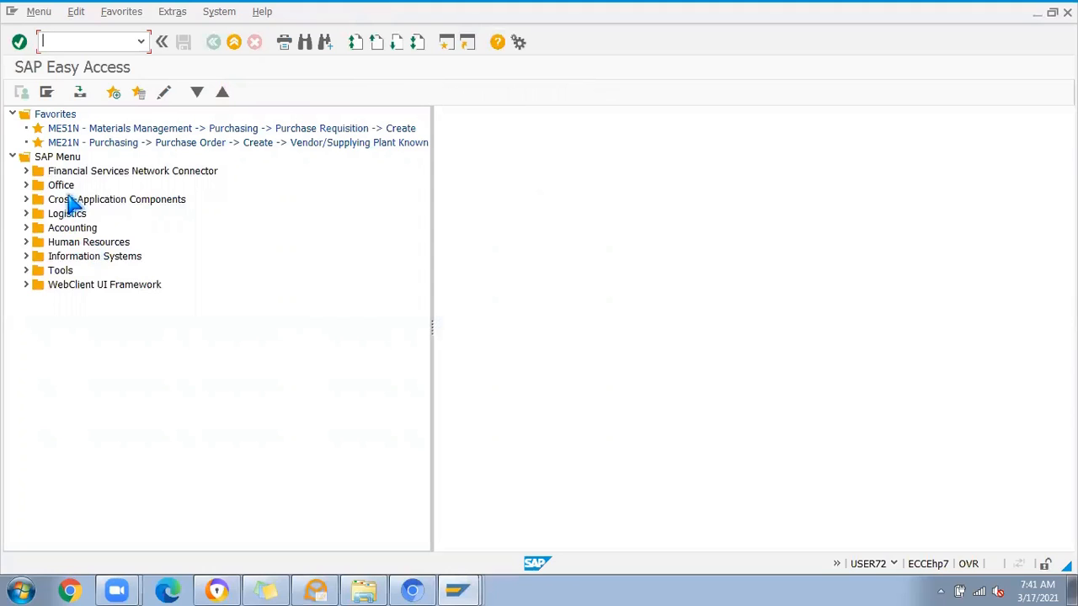
Step: Expand the SAP menu through Logistics, Materials Management, Purchasing, Outline Agreement and Scheduling Agreement to examine the transactions under Create
click(26, 214)
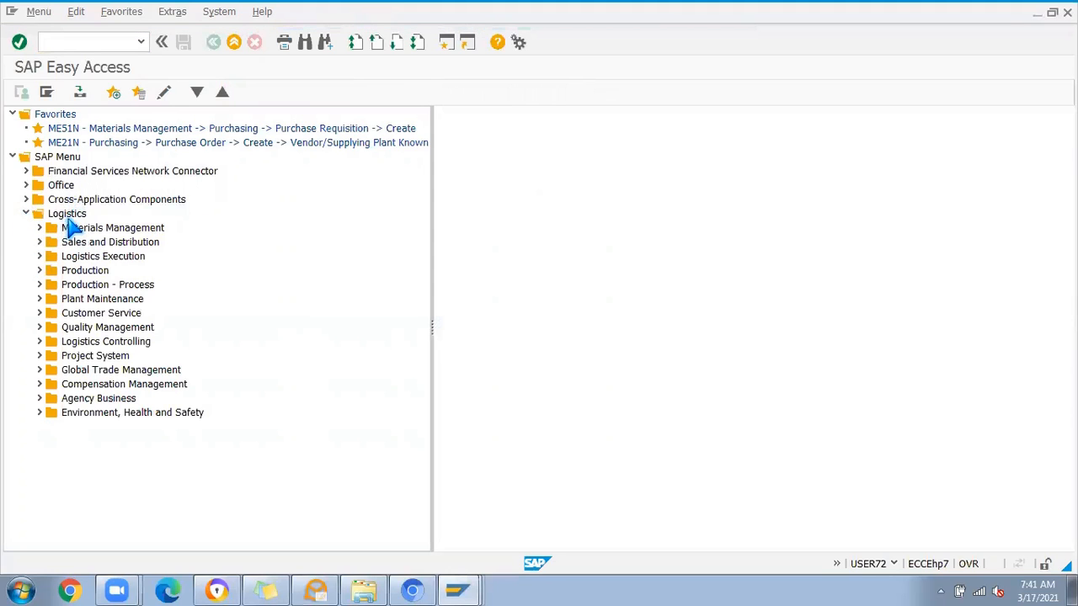
click(39, 228)
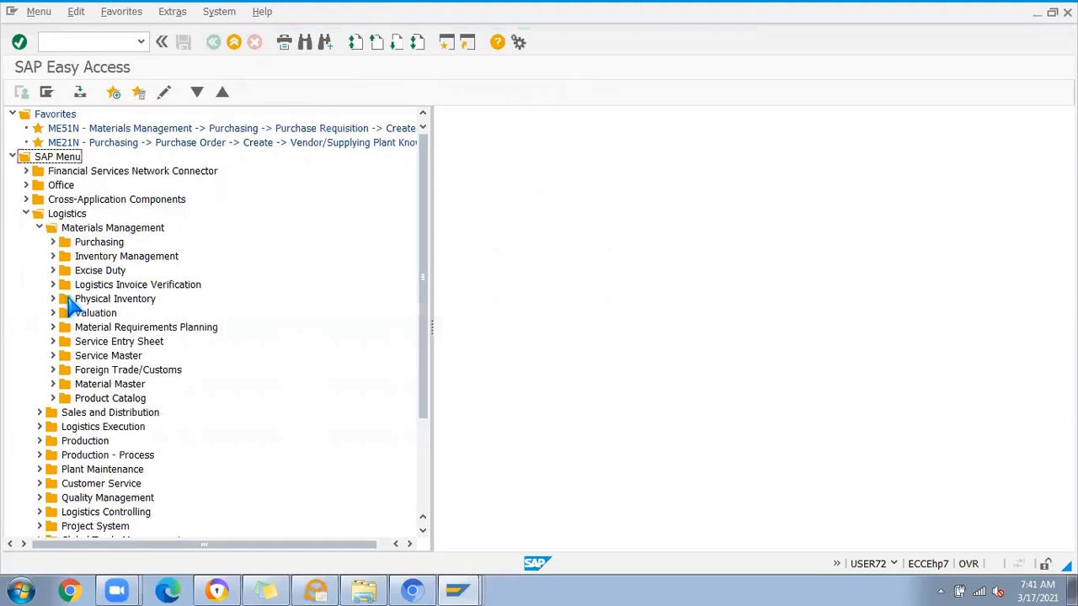
click(53, 242)
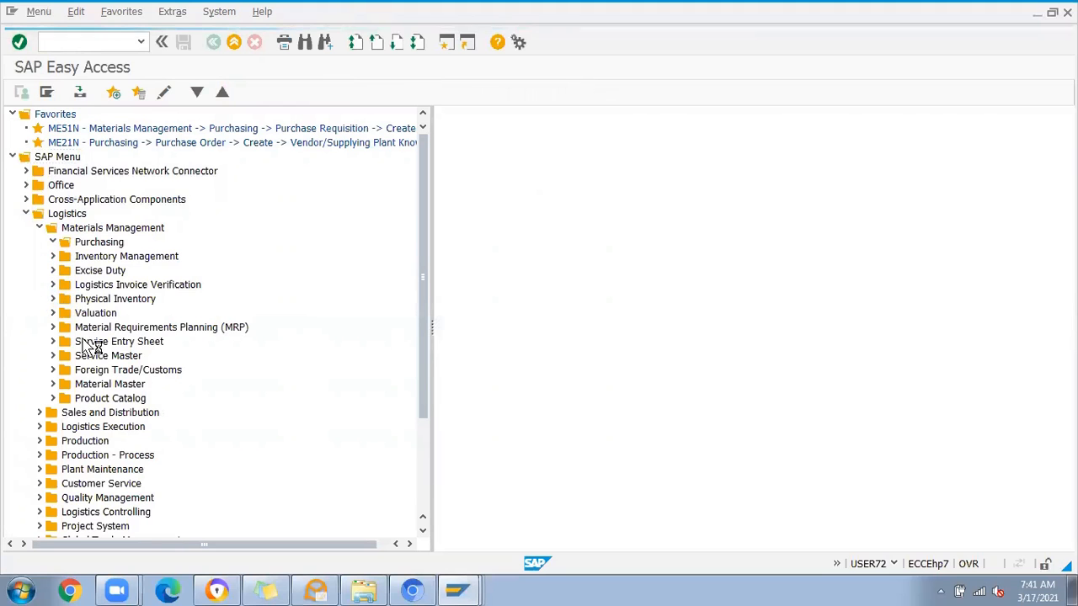
click(66, 284)
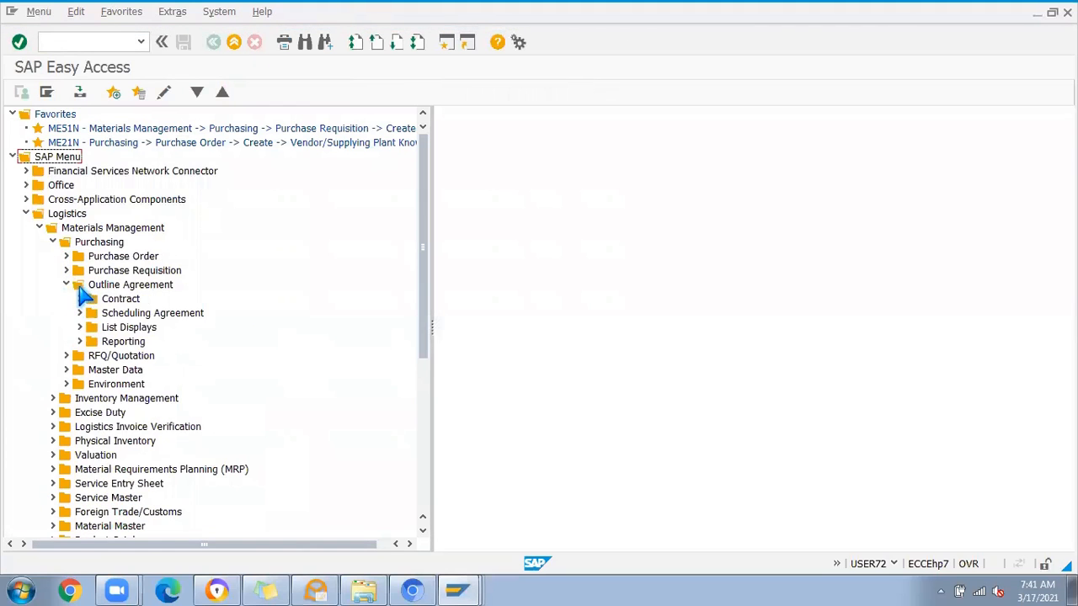
click(80, 314)
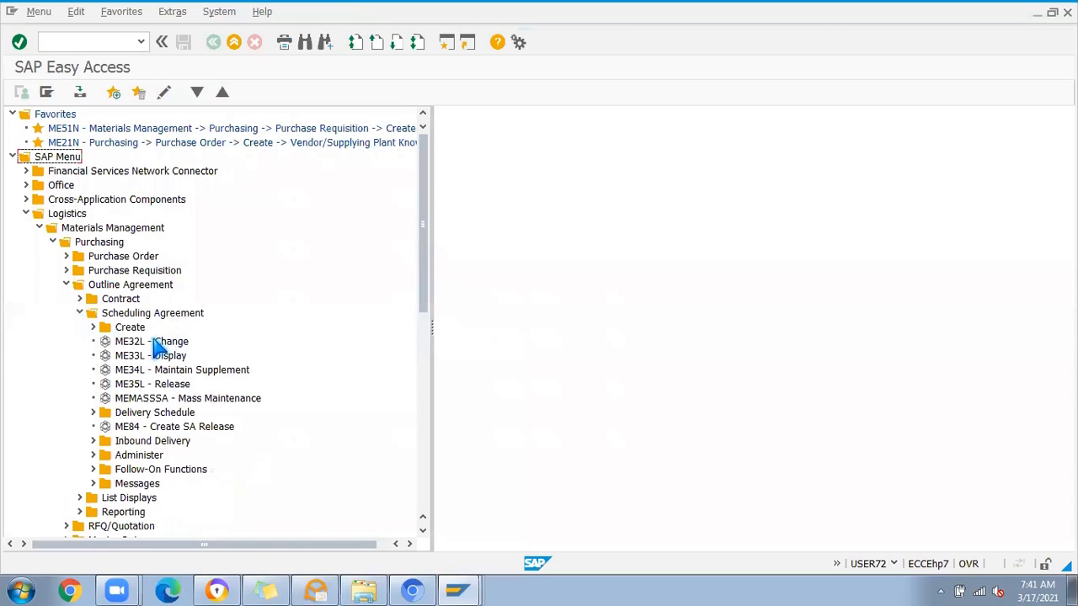
click(92, 327)
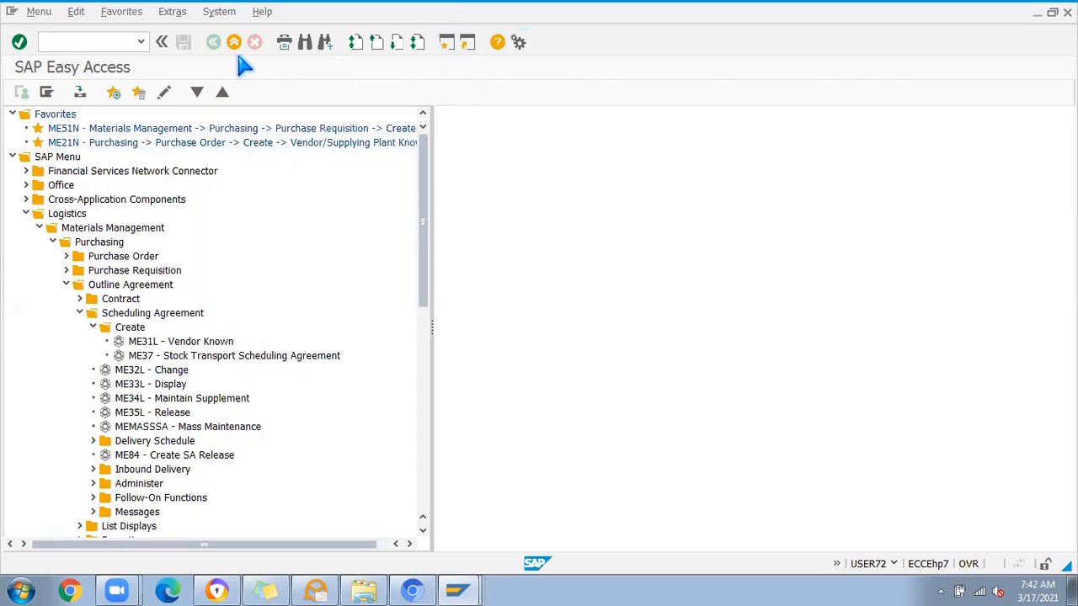
Step: Run transaction SPRO and open the SAP Customizing Implementation Guide
click(51, 42)
text(spro)
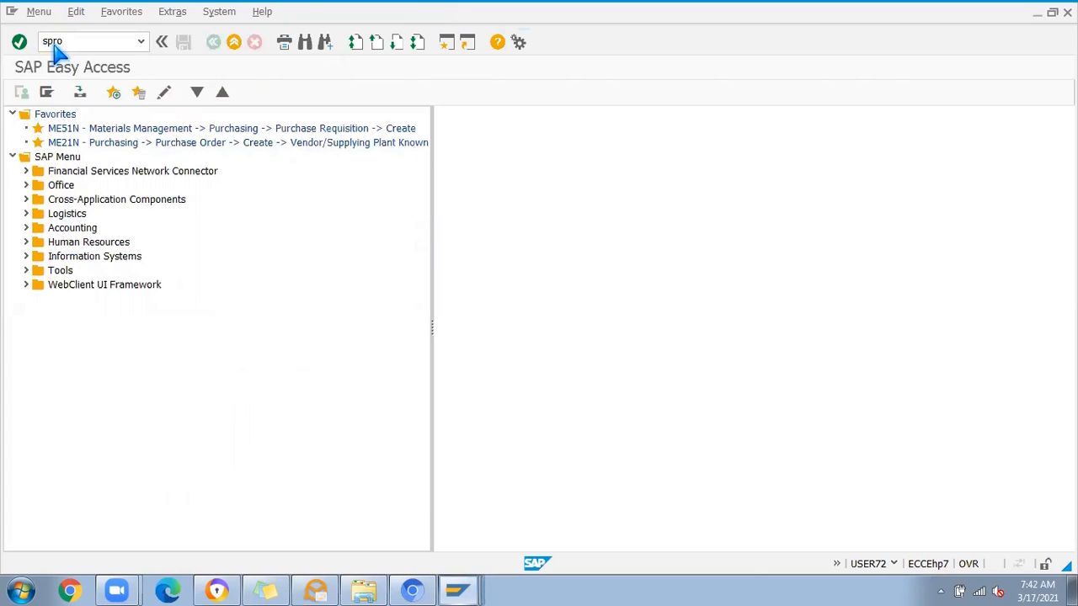
key(Return)
click(68, 98)
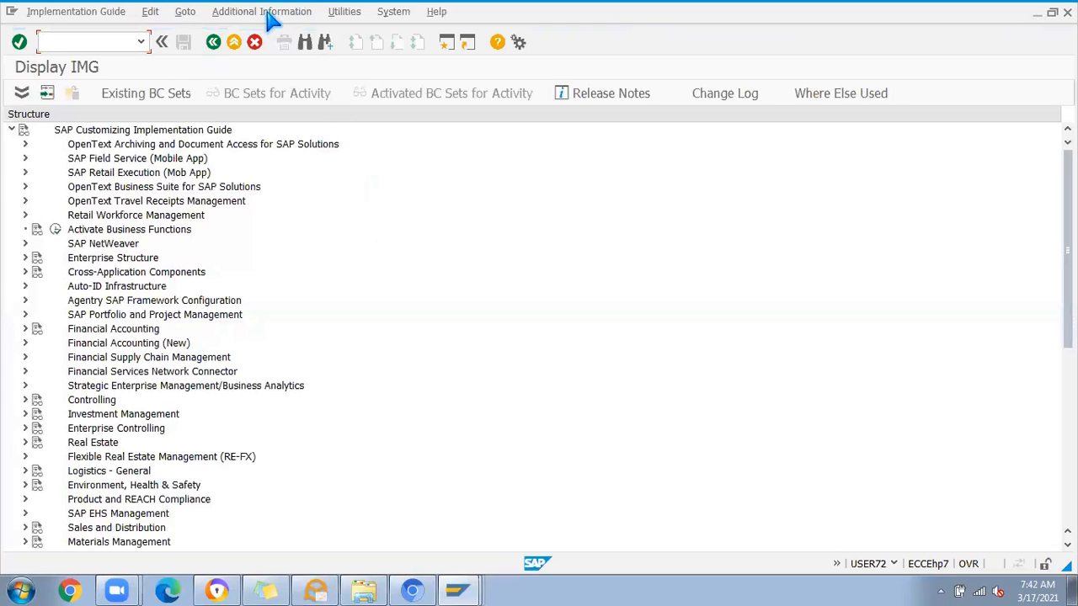
Step: Show the IMG Activity keys as additional information beside the implementation guide structure
click(237, 15)
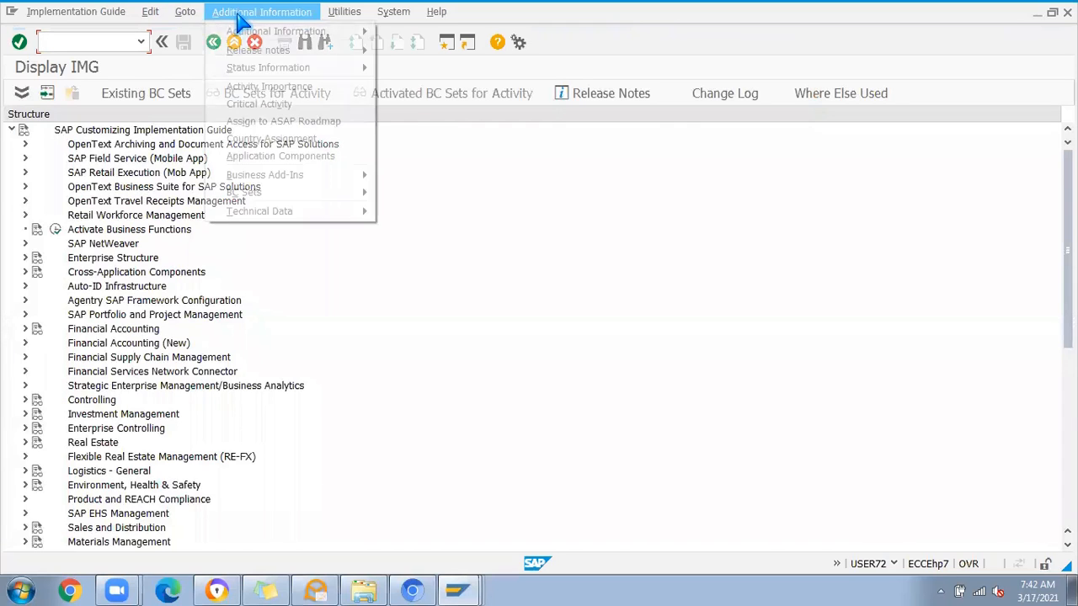
mouse_move(255, 34)
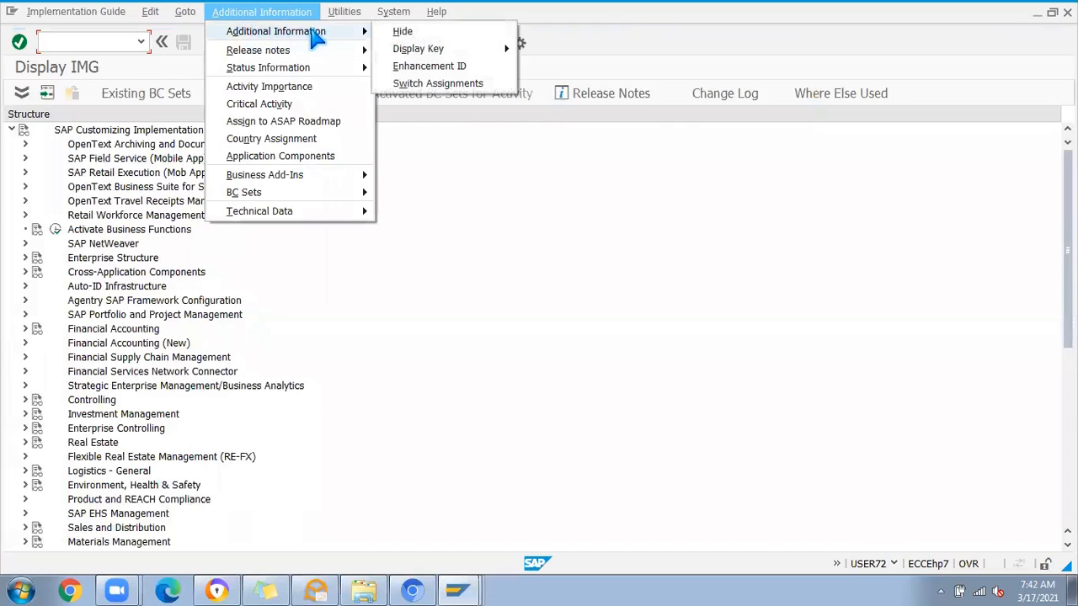
mouse_move(441, 50)
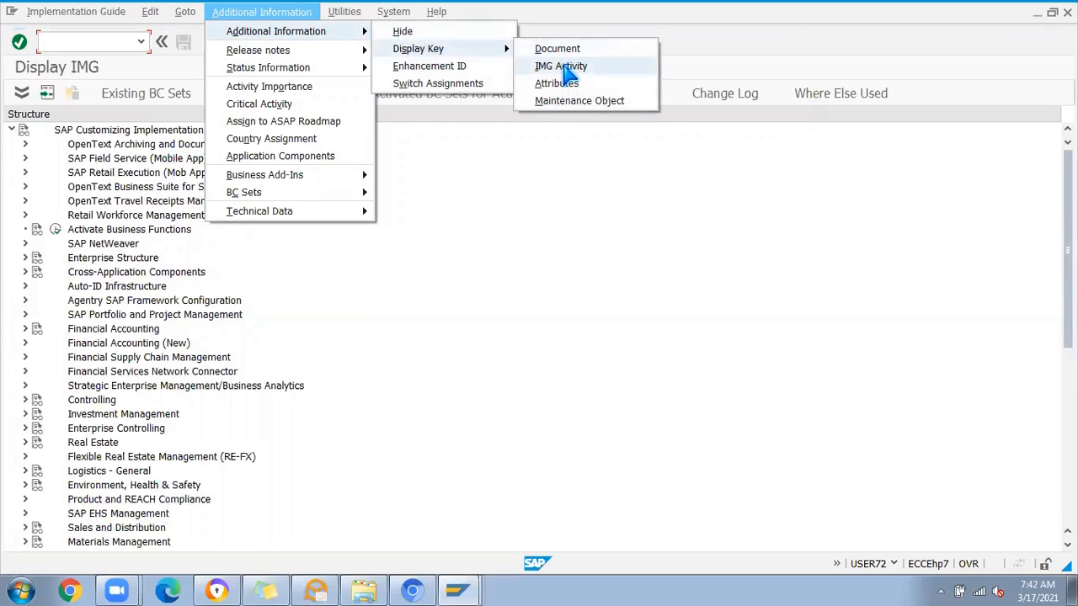
click(566, 67)
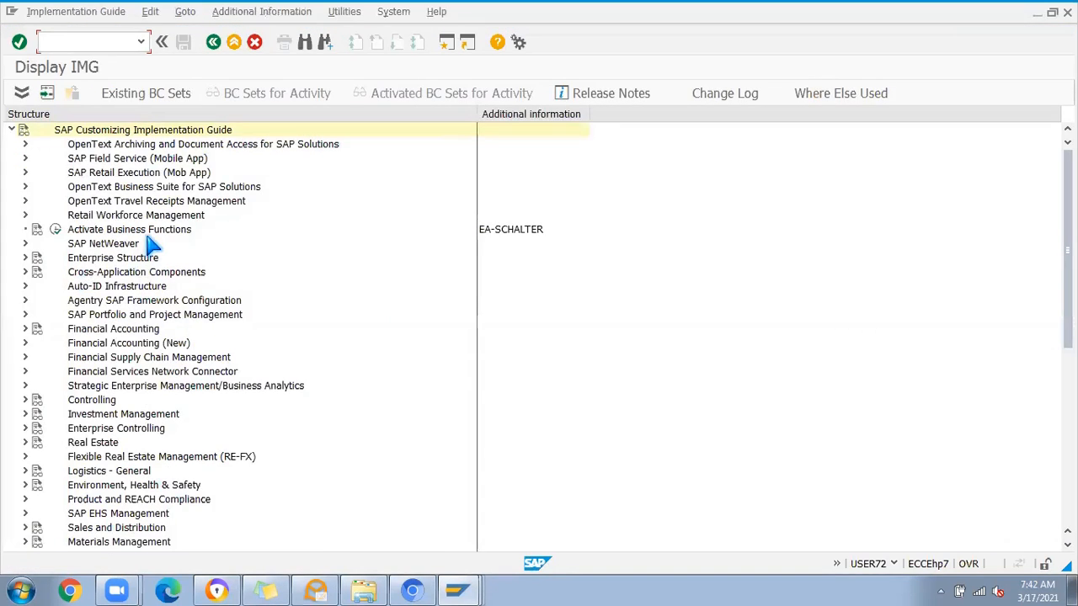
Step: Expand Enterprise Structure, Definition and Financial Accounting in the implementation guide, and widen the Additional information column to examine the full activity keys
click(26, 258)
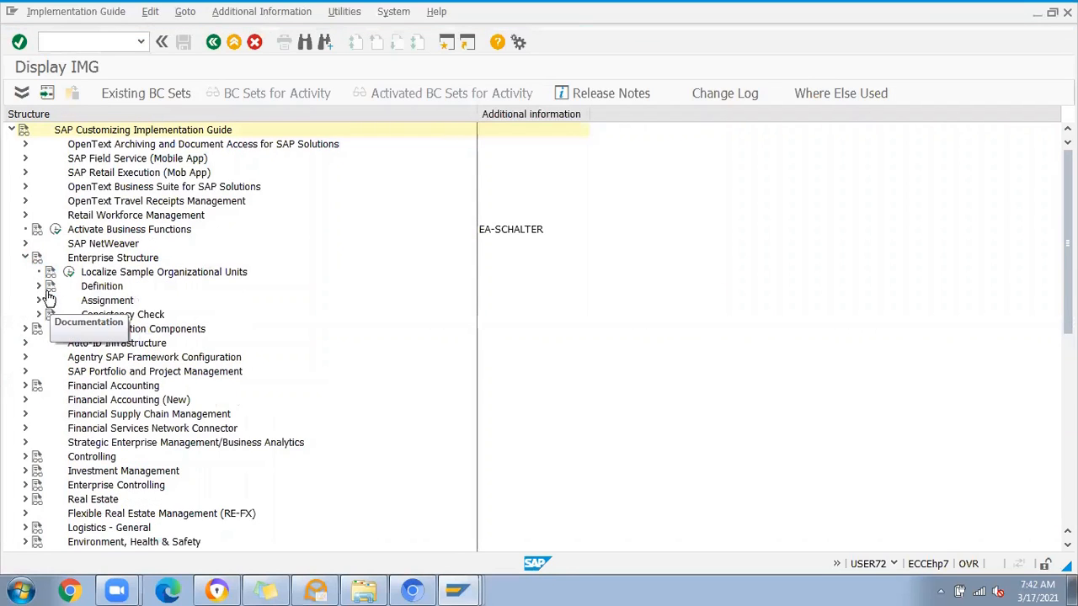
click(38, 287)
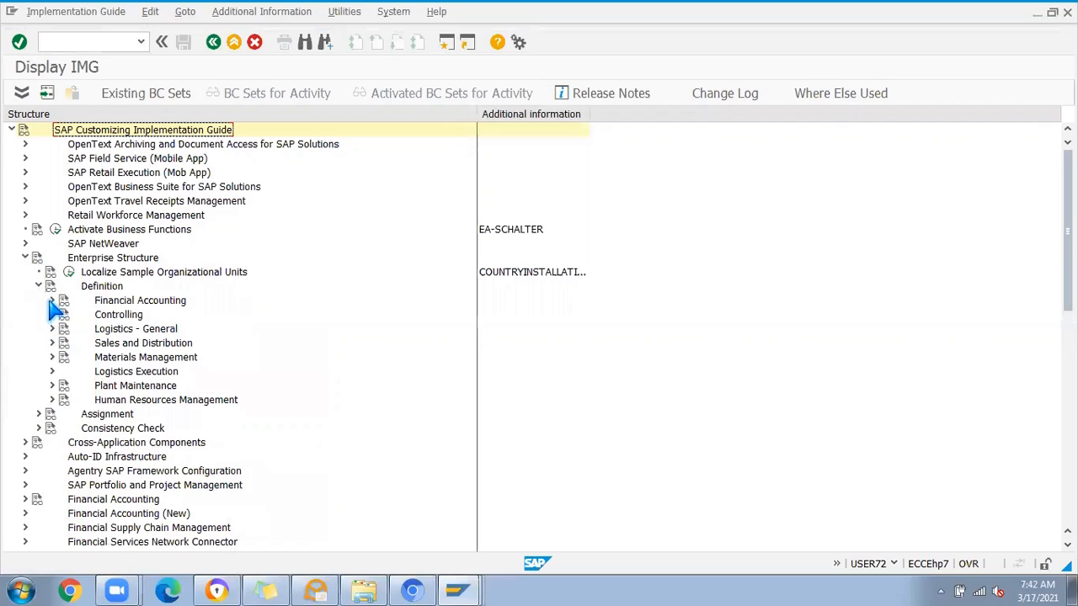
click(51, 301)
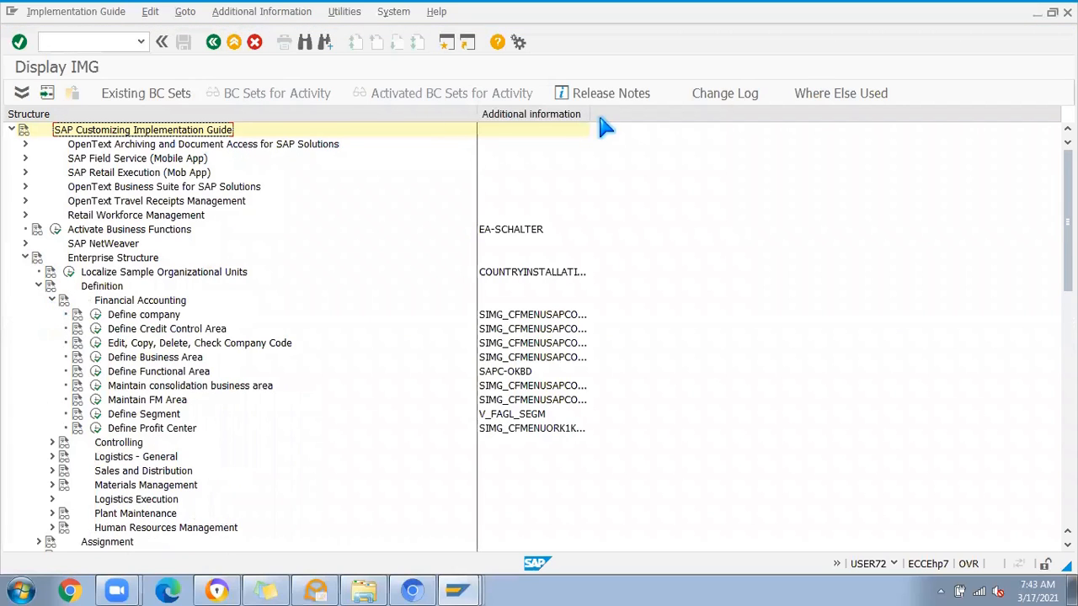
drag(592, 114, 681, 114)
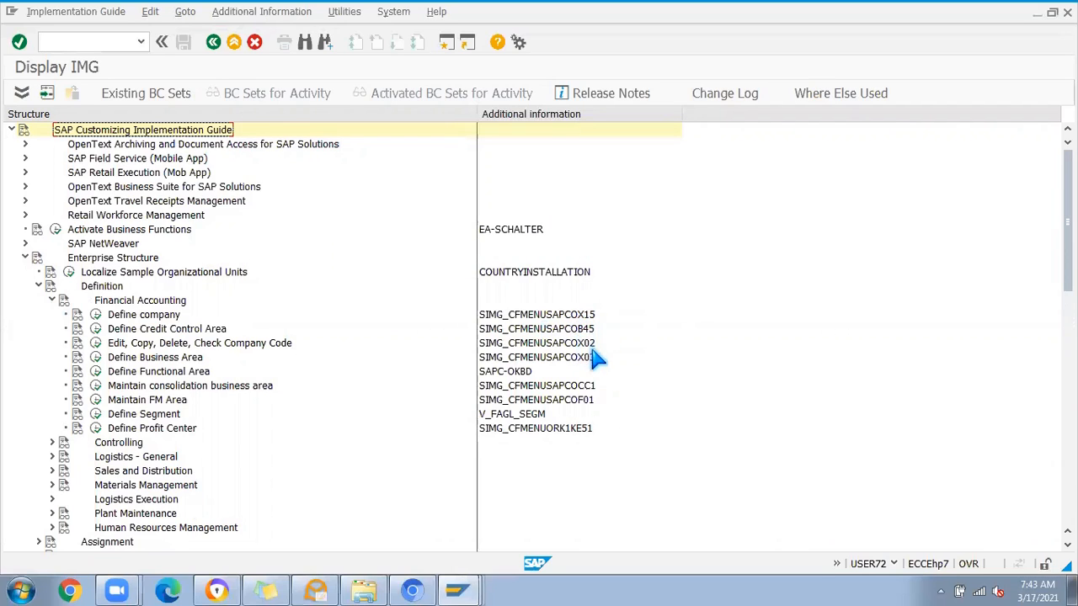
Step: Open a new session, run transaction OX10 to examine the plants overview, and return to SAP Easy Access with /n
click(465, 44)
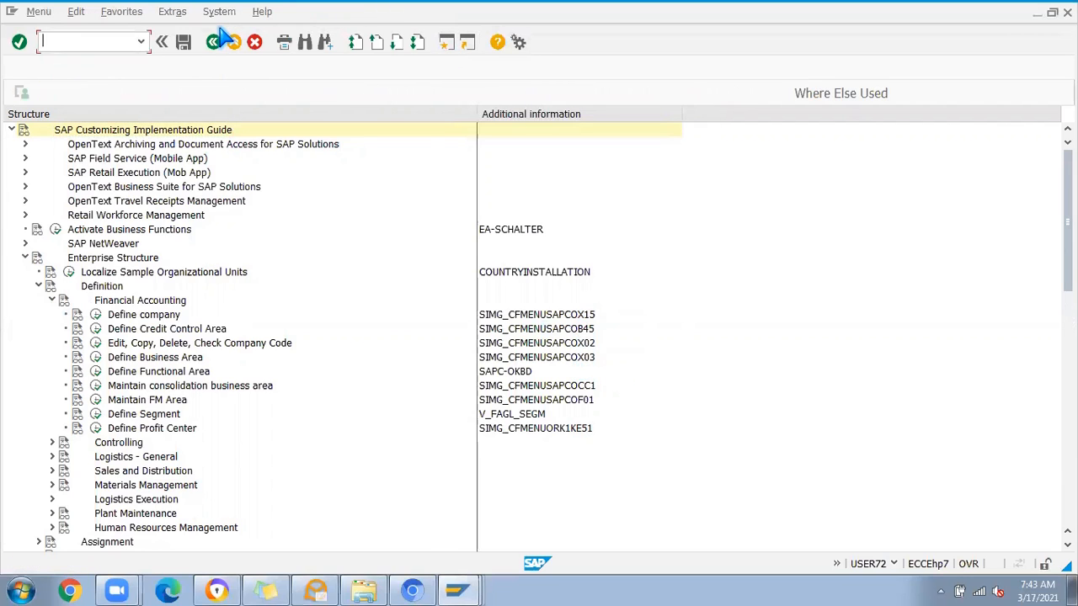
text(OX10)
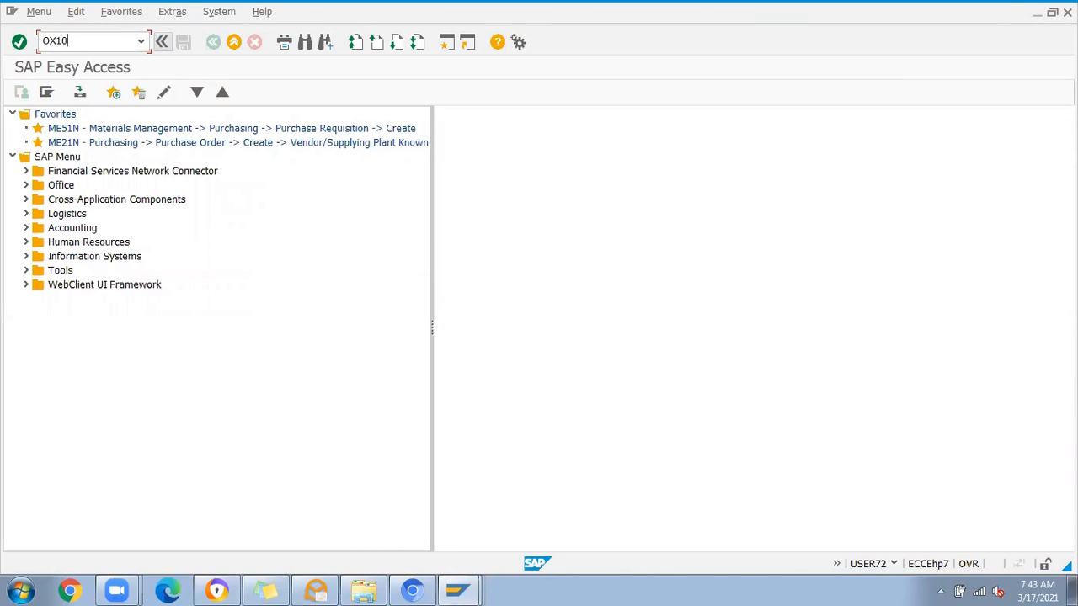
key(Return)
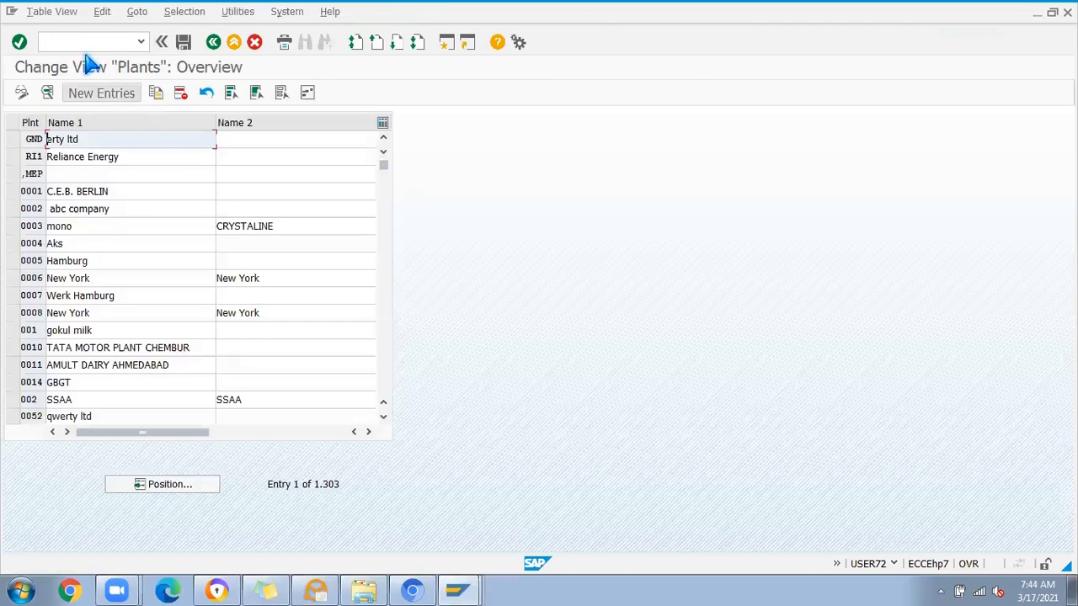
click(79, 44)
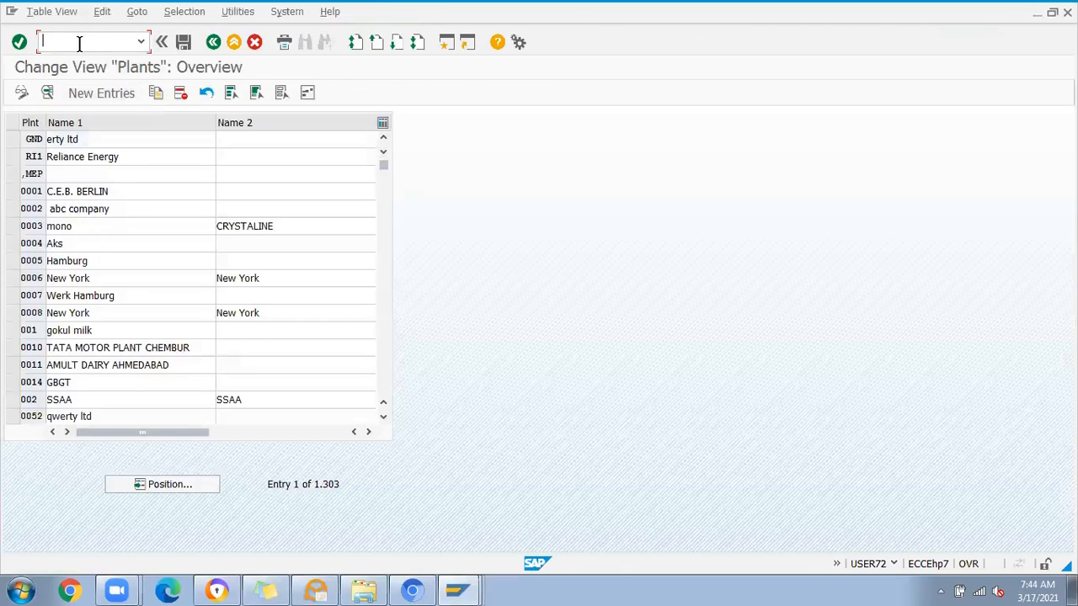
text(/n)
key(Return)
Step: Switch to the session with the expanded SAP menu and start ME31L - Vendor Known under Scheduling Agreement
key(alt+Tab)
key(alt+Tab)
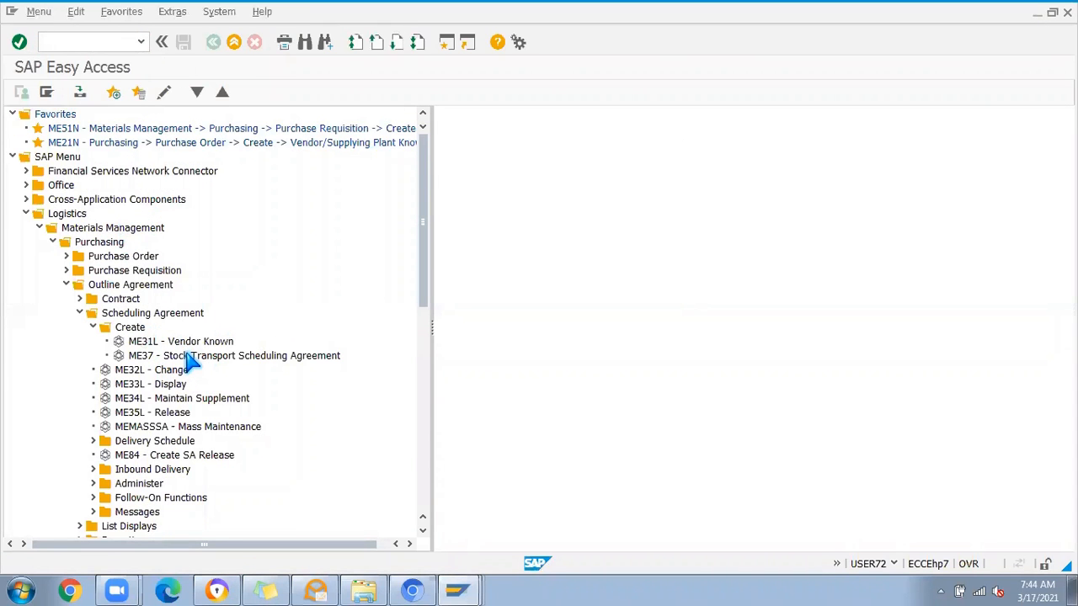
double_click(173, 343)
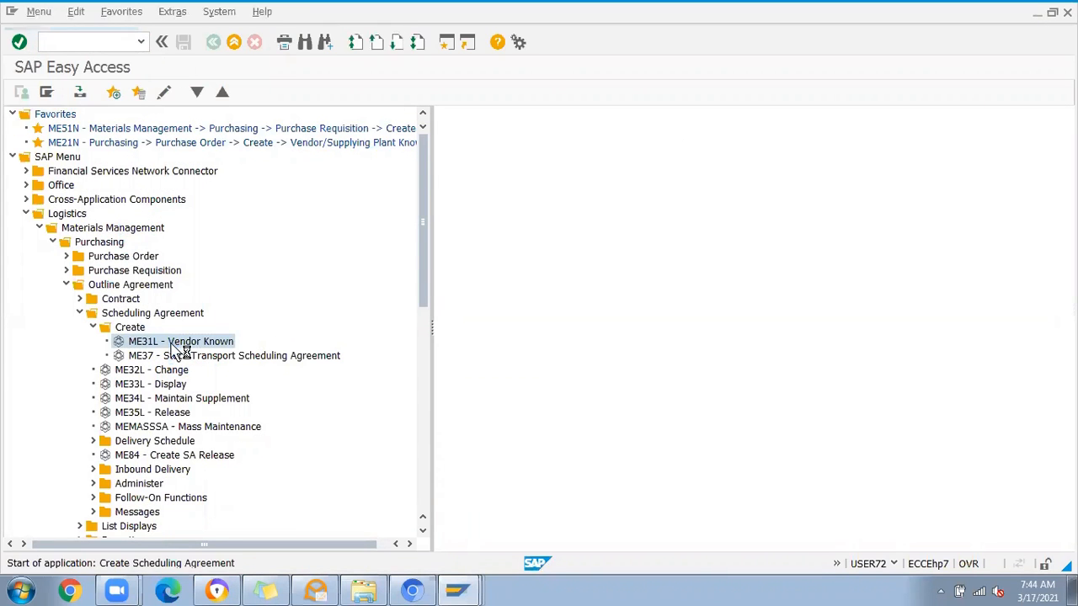
Step: Choose LP, the standard scheduling agreement, as the agreement type from the list of possible values
click(137, 140)
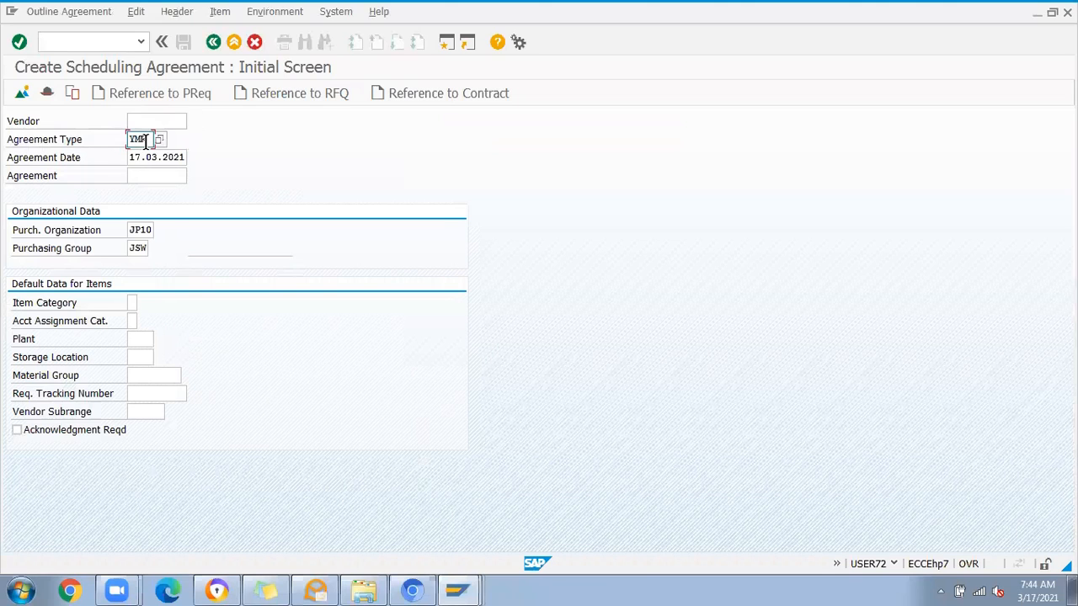
click(159, 140)
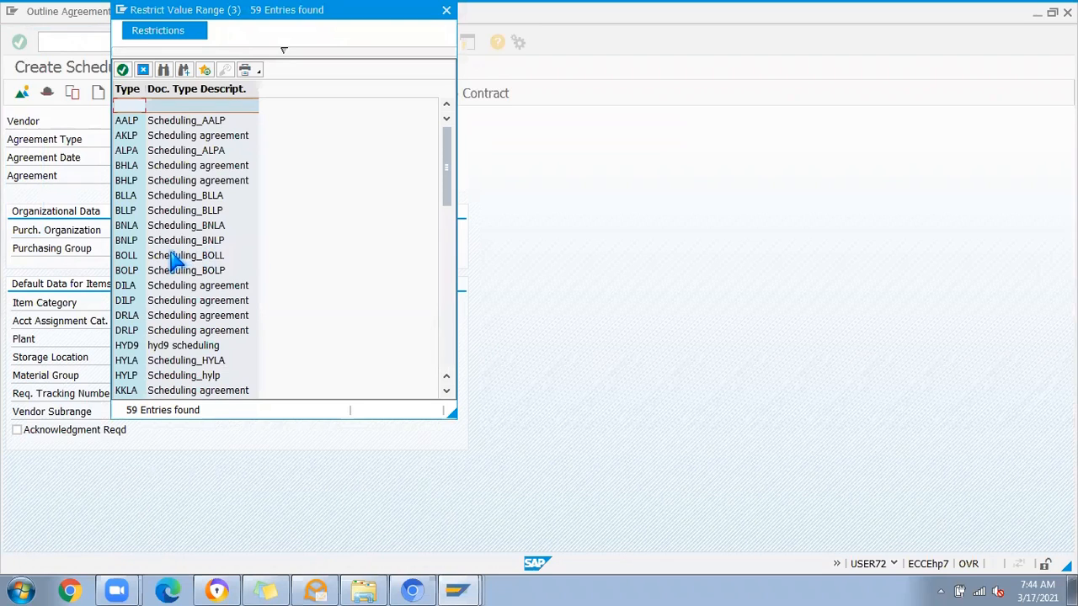
scroll(177, 286, down, 4)
scroll(177, 288, down, 1)
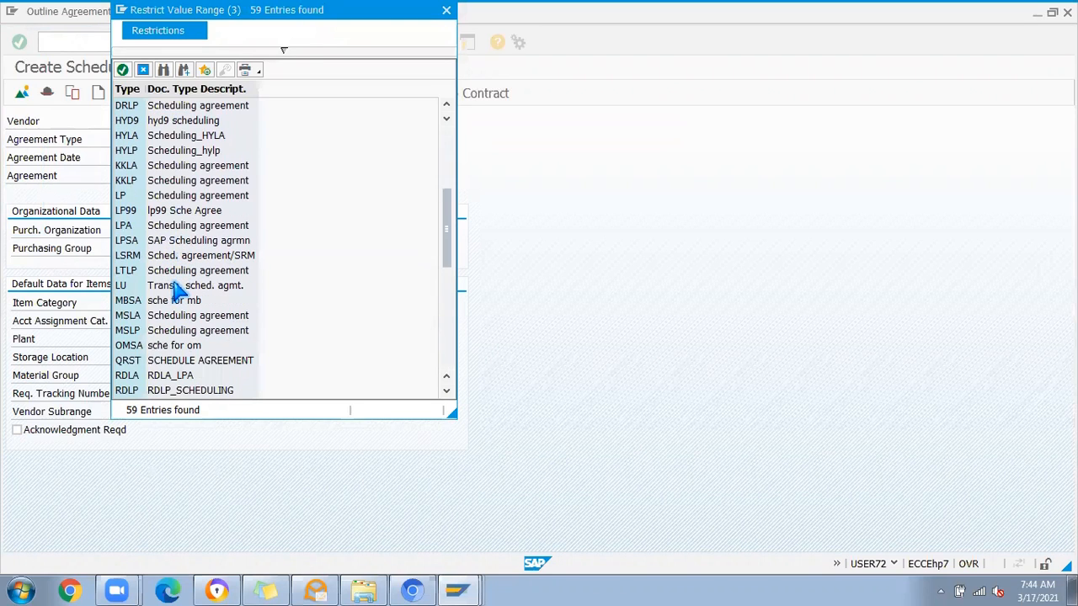
scroll(177, 286, down, 2)
scroll(177, 286, up, 2)
double_click(160, 199)
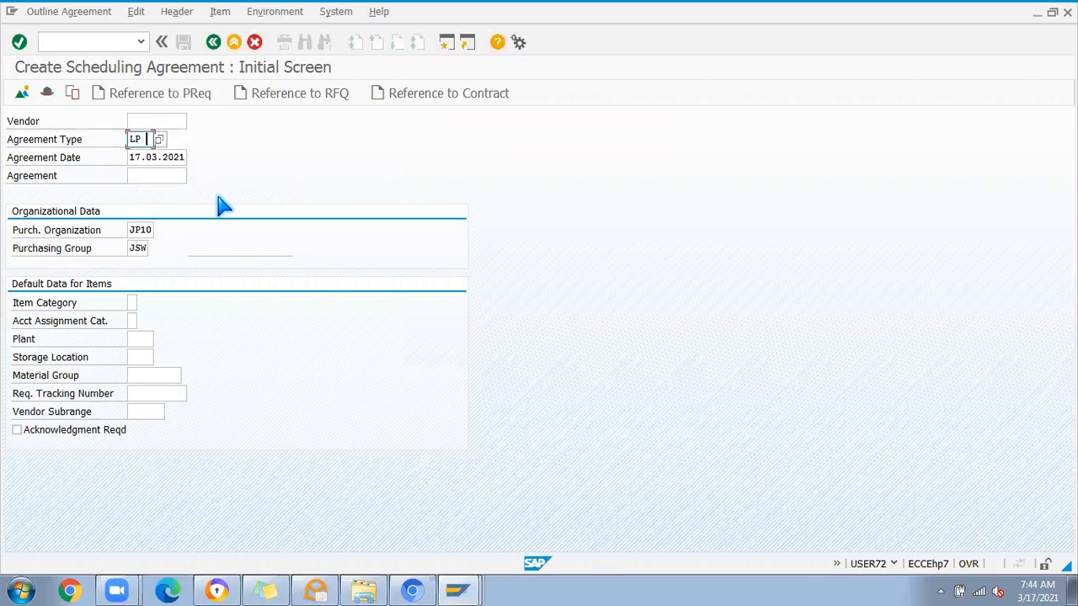
Step: Enter the vendor account of STEELSOL Pvt Limited and accept company code JS07 for purchasing organization JP10
click(157, 122)
click(155, 133)
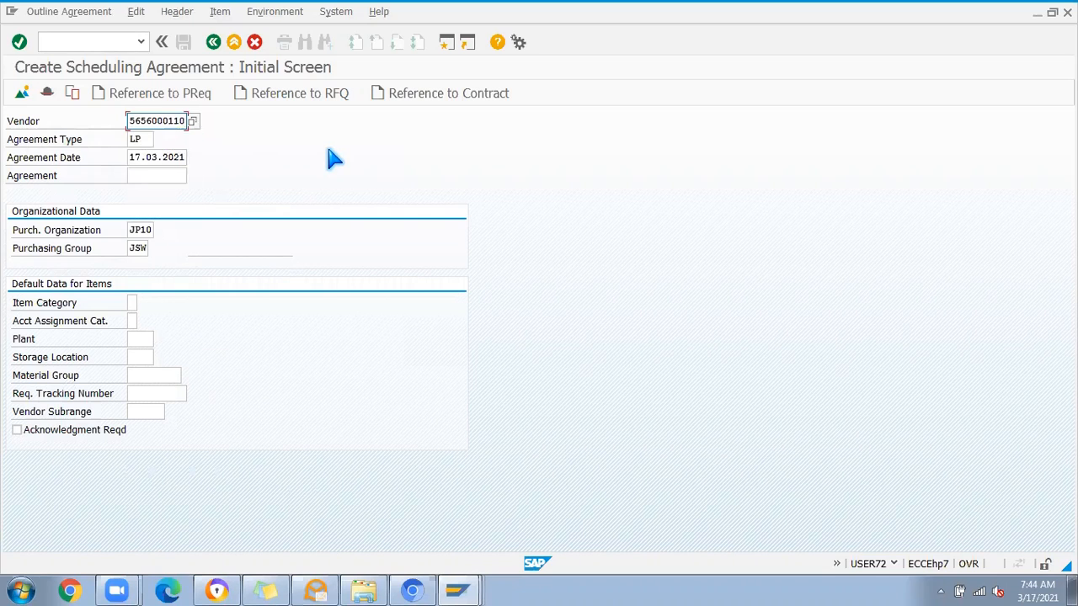
key(Return)
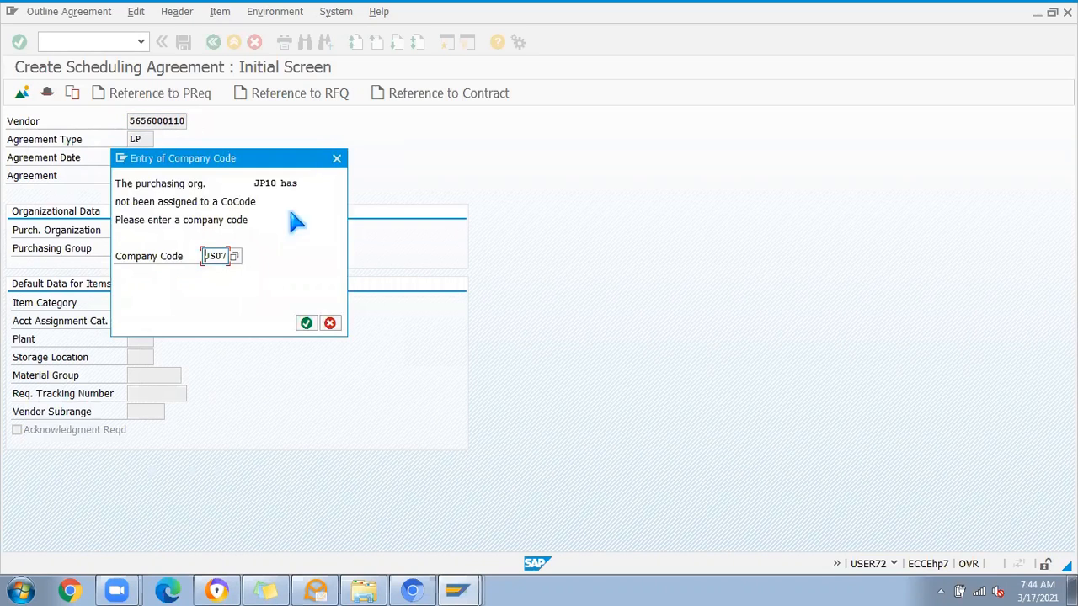
key(Return)
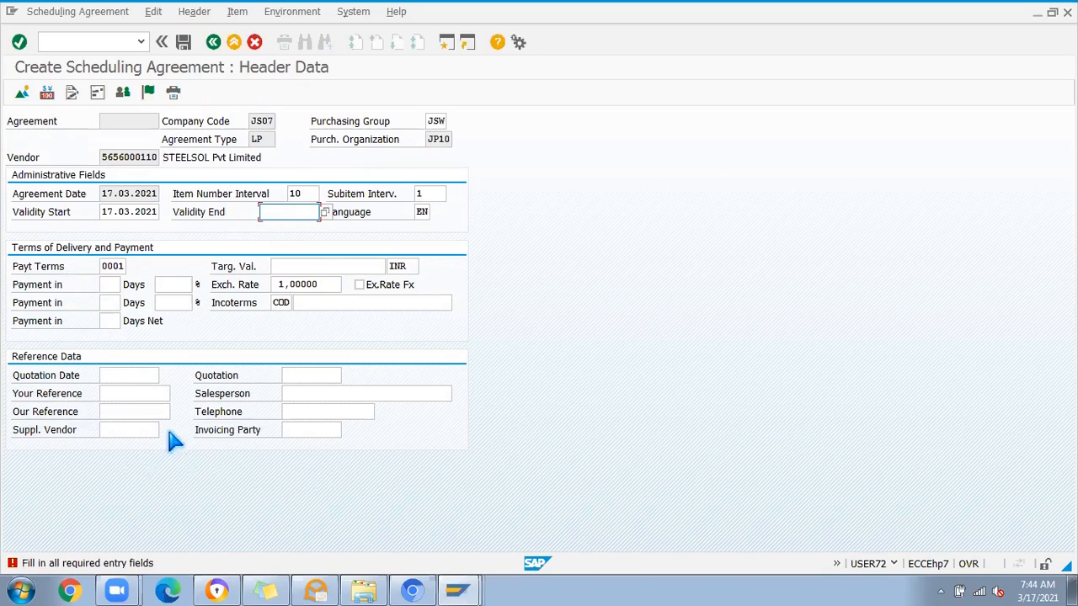
Step: Set the agreement's validity end to 16.03.2022 in the header data and continue to the item overview
click(285, 214)
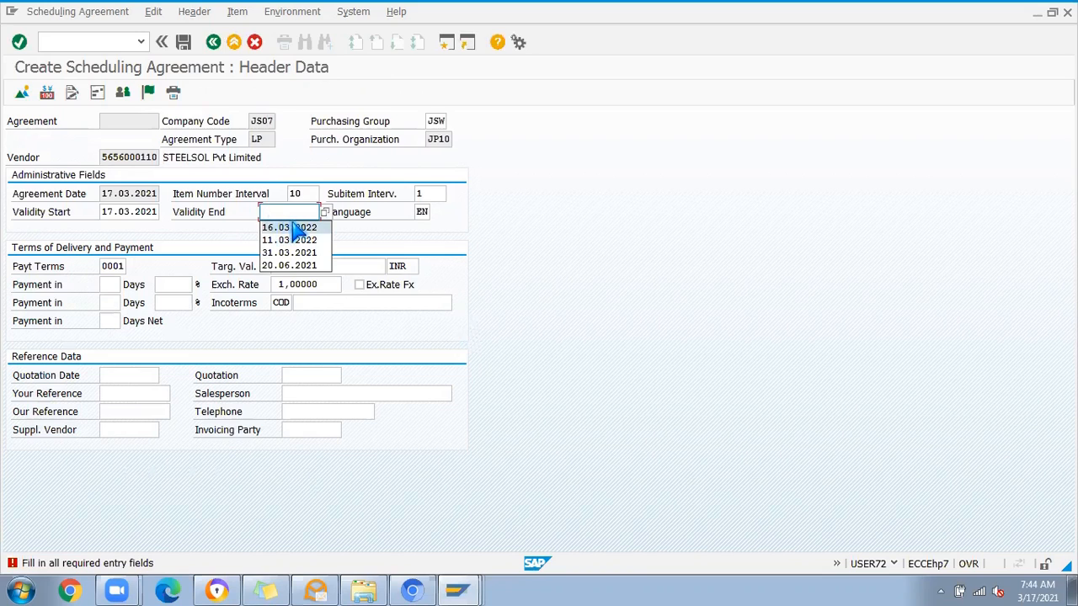
click(289, 222)
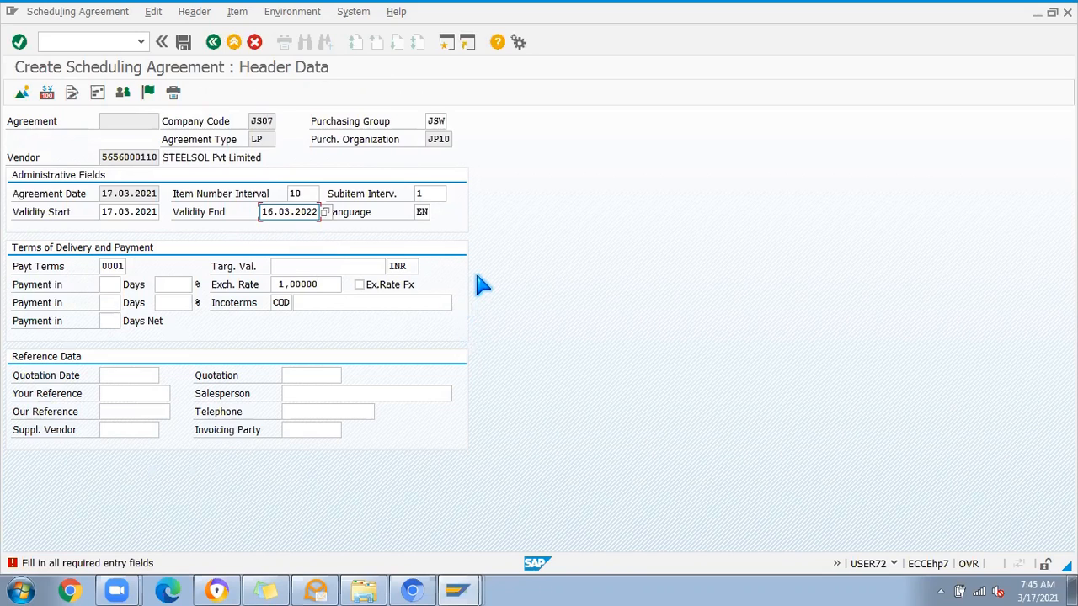
key(Return)
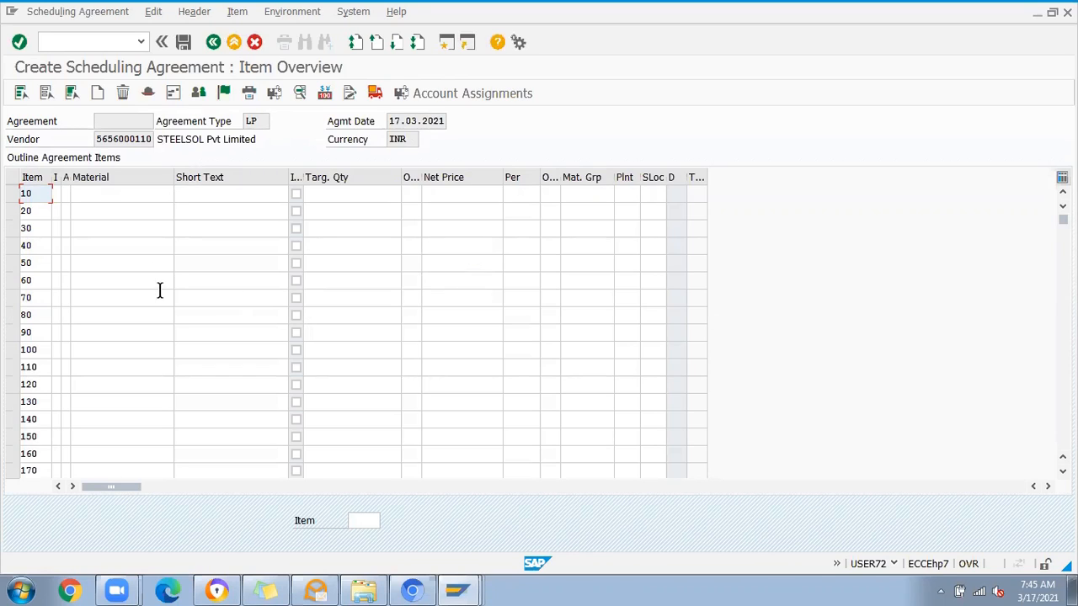
Step: Enter material 578006 with a target quantity of 250 in item 10 of the scheduling agreement
click(98, 195)
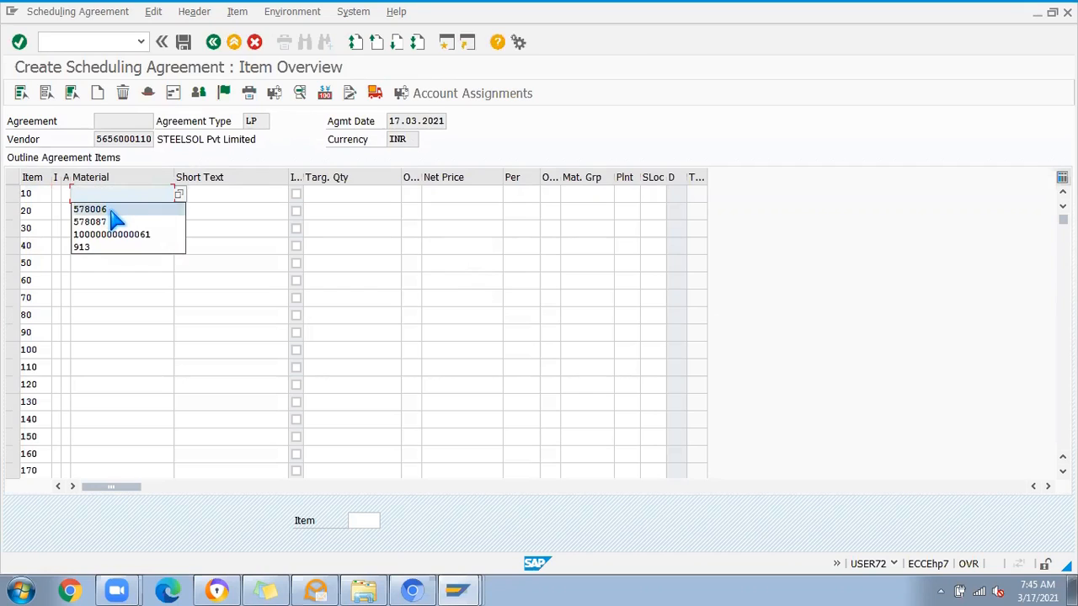
click(115, 216)
click(369, 195)
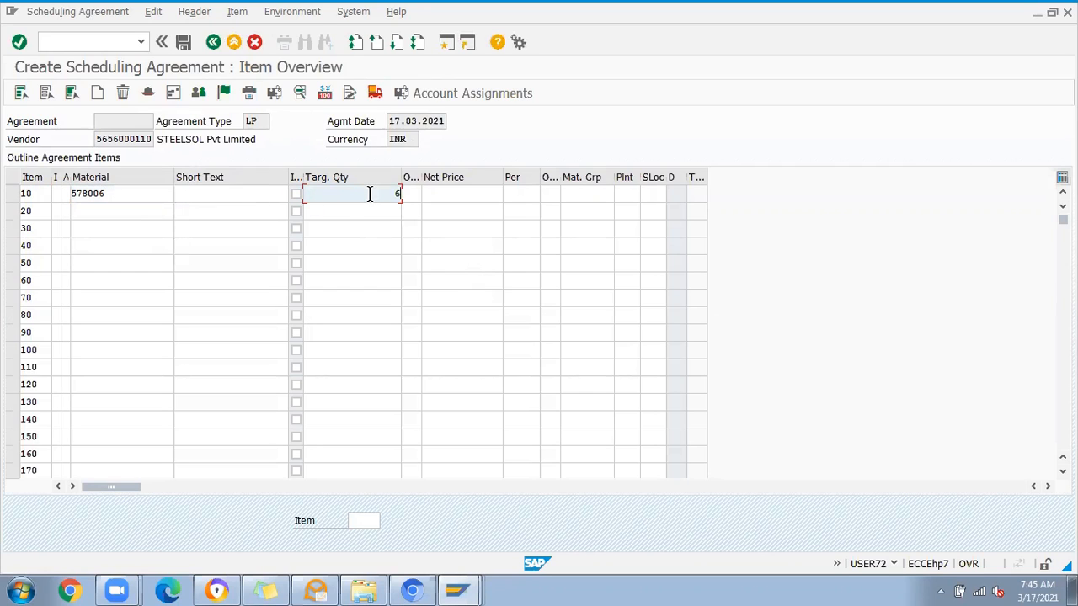
click(369, 195)
text(250)
key(Return)
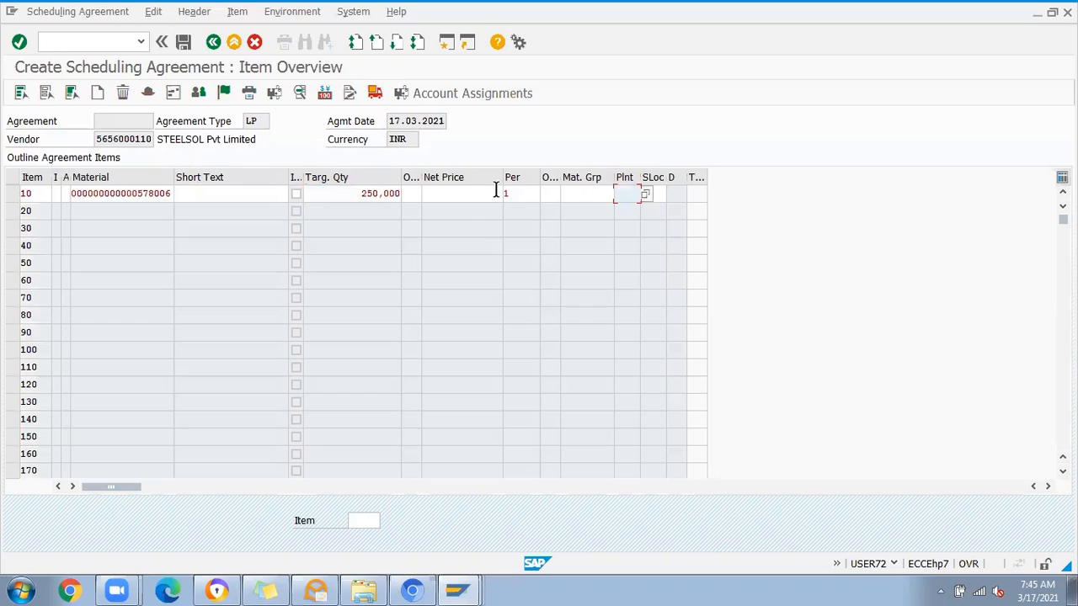
Step: Set the net price of item 10 to 100,000
click(481, 196)
text(00)
key(BackSpace)
key(BackSpace)
text(19)
key(BackSpace)
text(00)
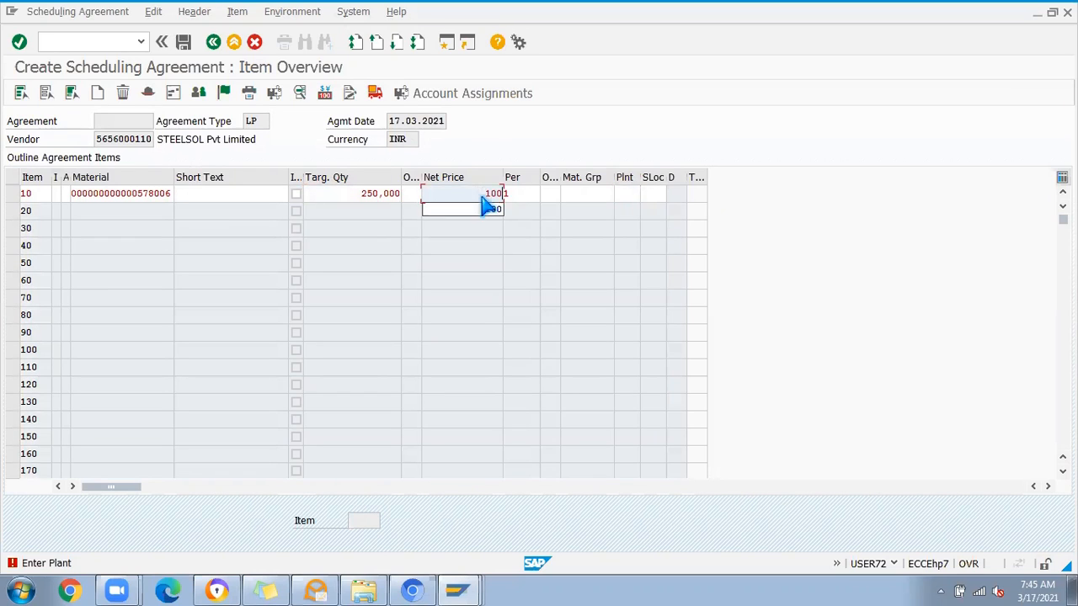
text(,000)
key(Return)
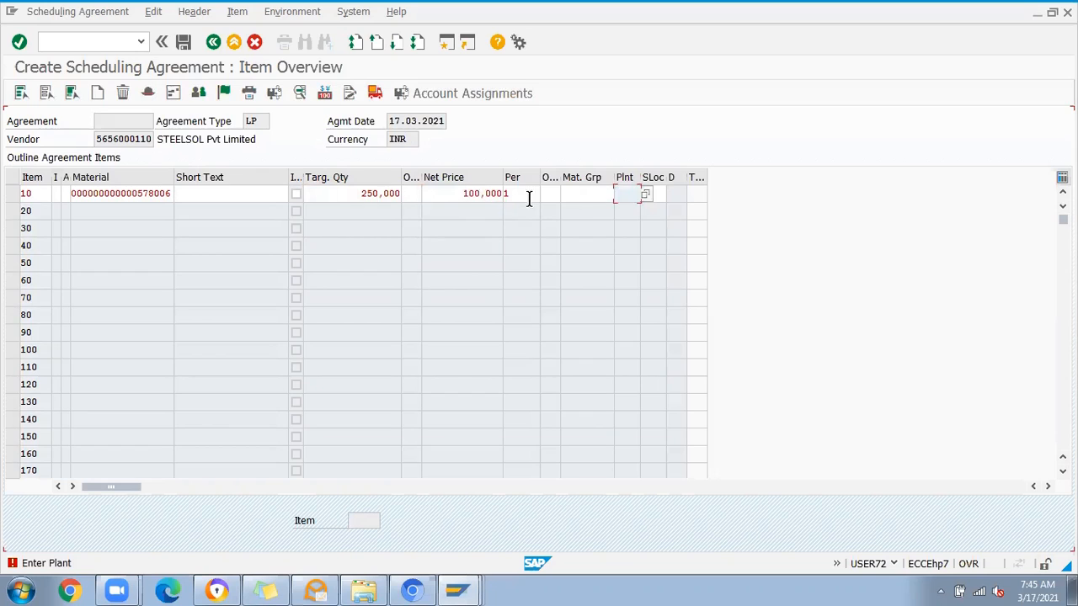
Step: Assign plant JP01 to item 10 and widen the plant column
text(J)
click(632, 209)
key(Return)
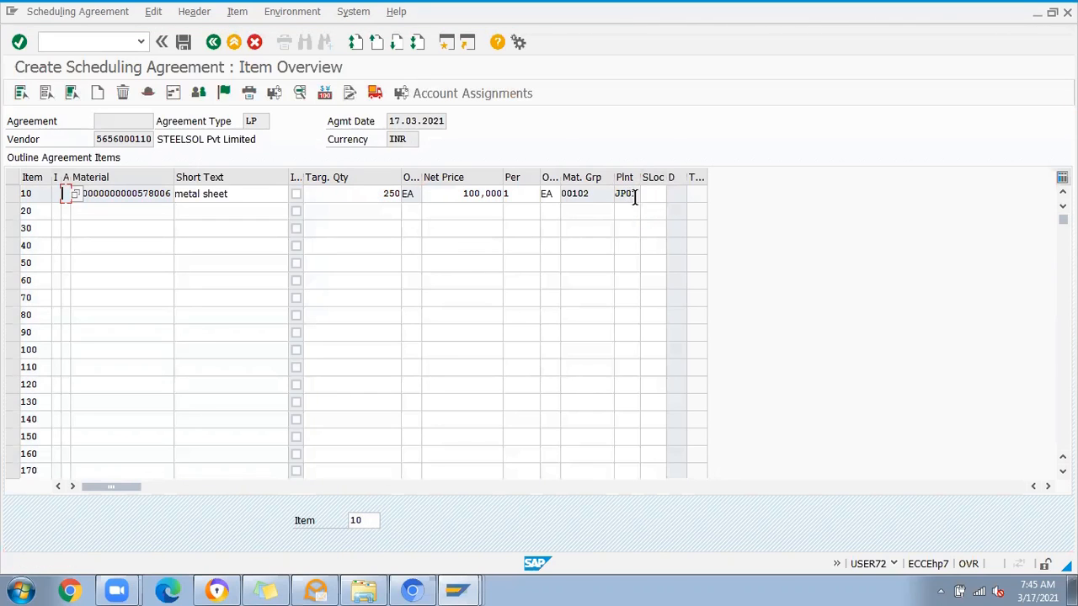
click(651, 196)
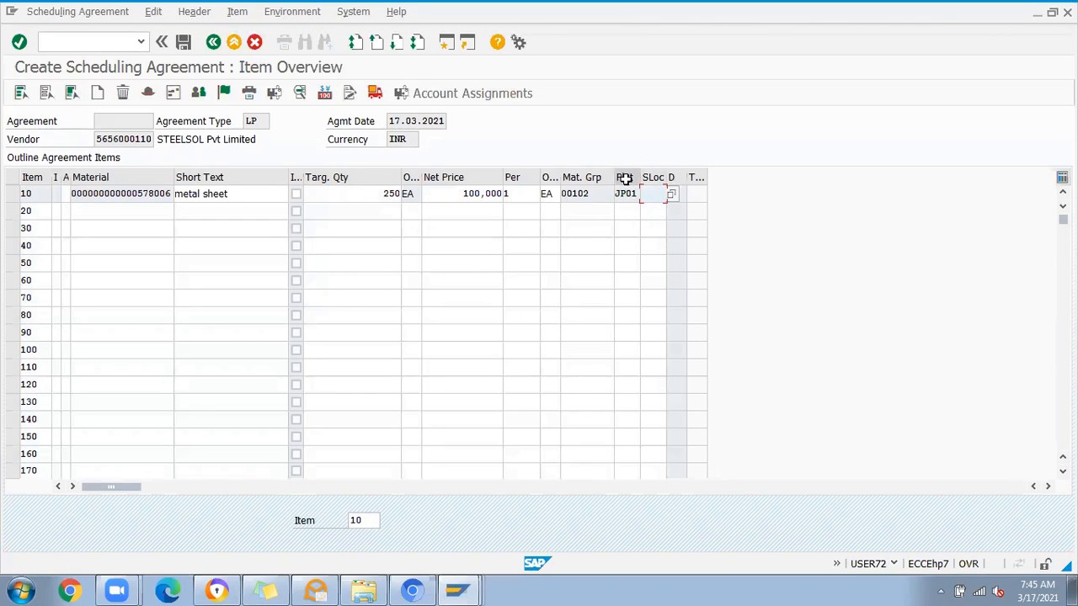
drag(639, 177, 663, 178)
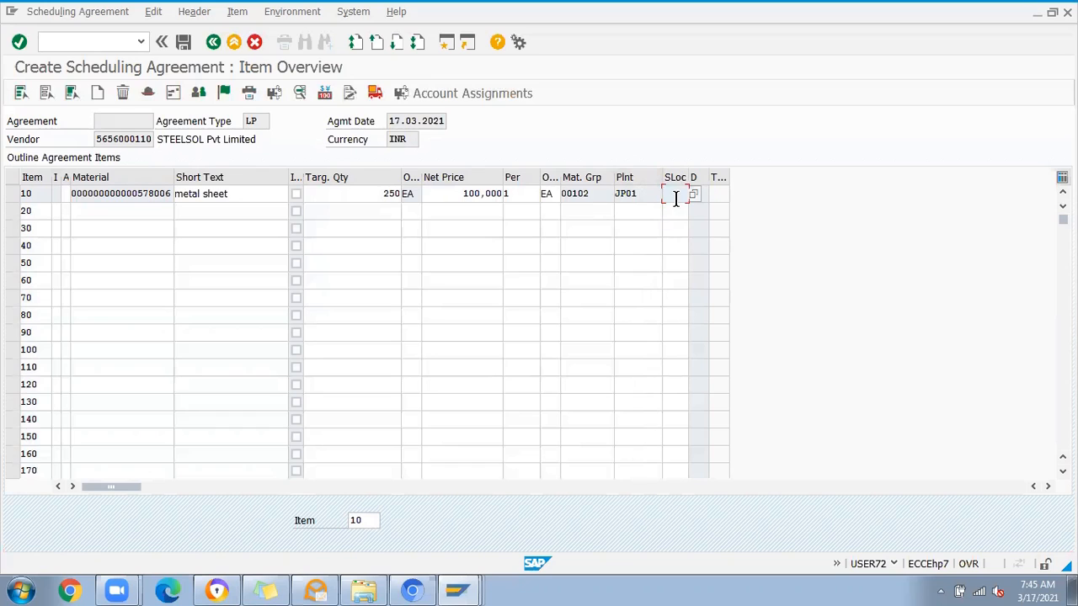
drag(640, 195, 603, 195)
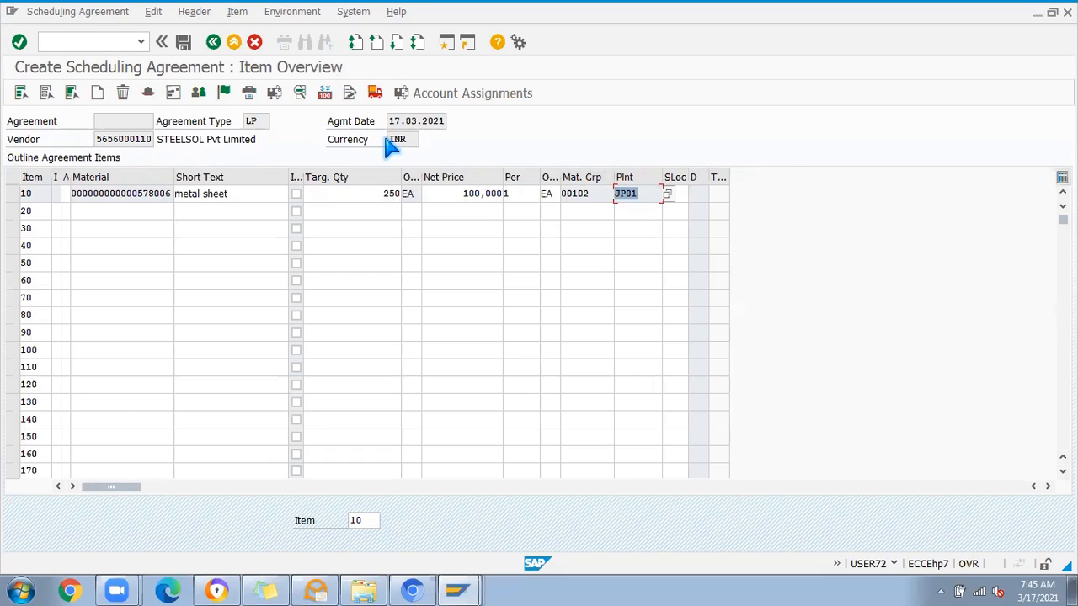
Step: Assign storage location JS01 to item 10
click(684, 192)
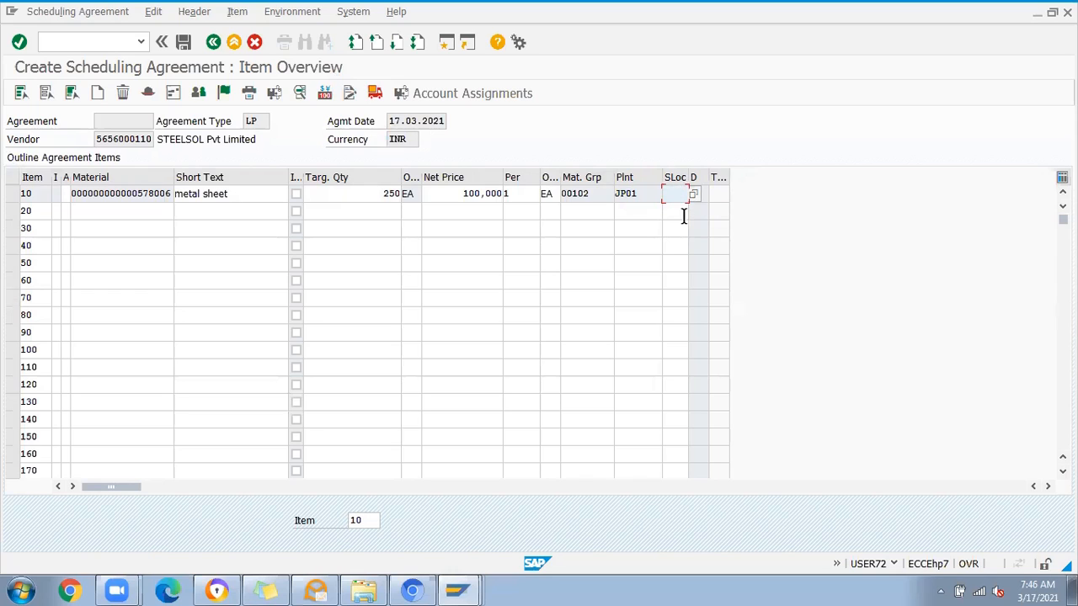
click(681, 195)
click(679, 210)
key(BackSpace)
text(1)
key(Return)
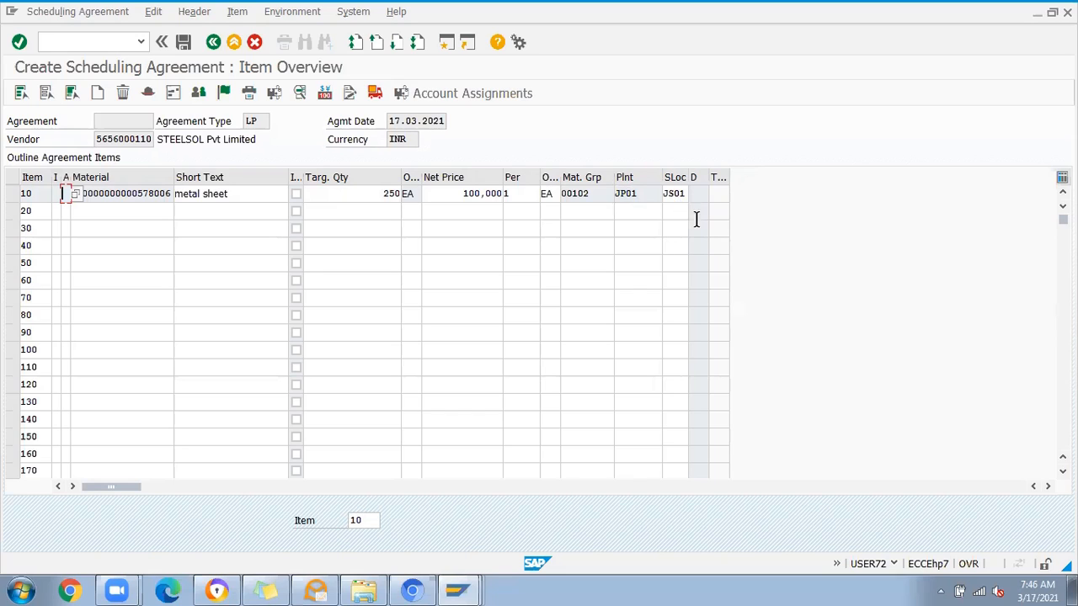
Step: Save the scheduling agreement without an output message record, and select the new agreement's number in the creation message's details
click(183, 44)
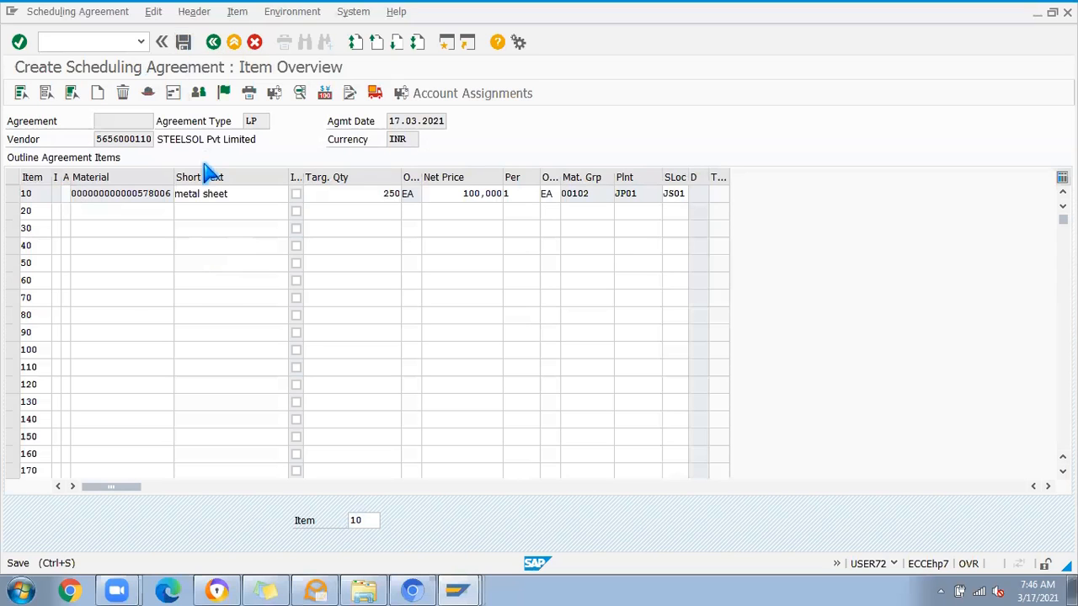
click(207, 349)
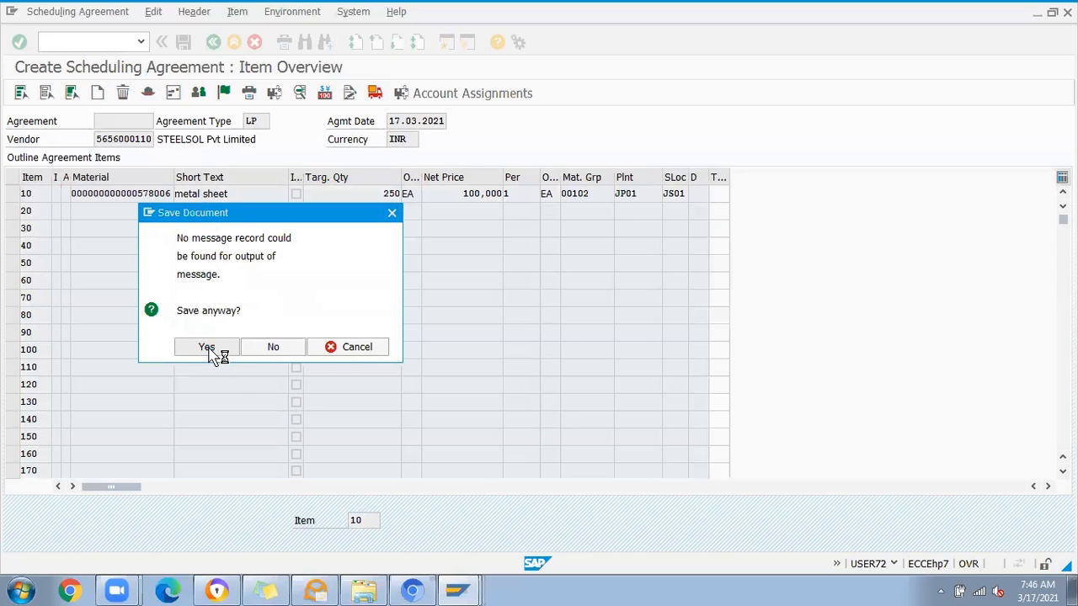
key(F3)
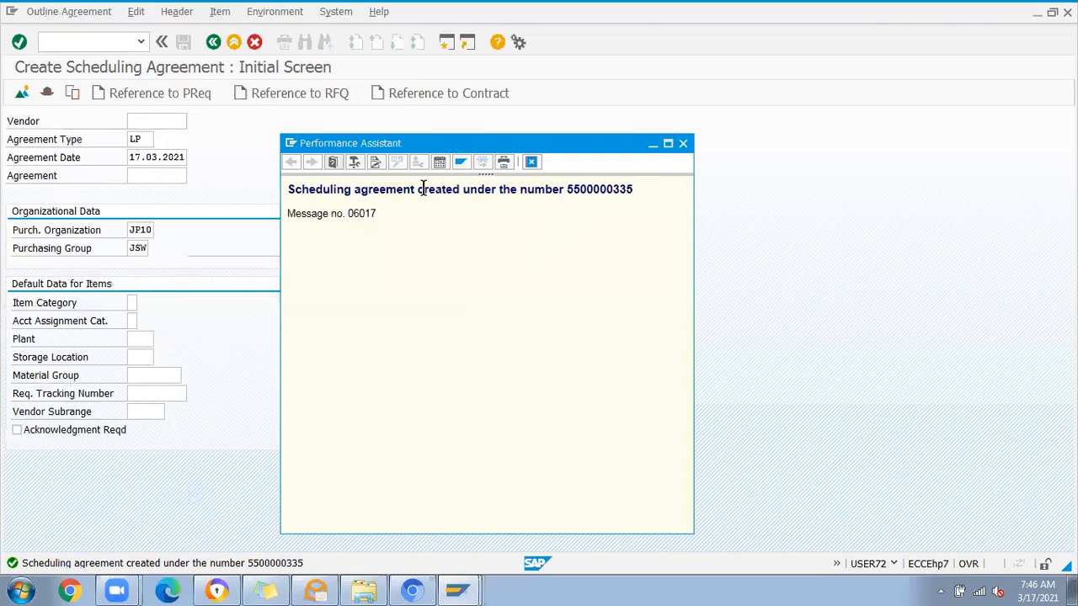
double_click(596, 191)
key(ctrl+c)
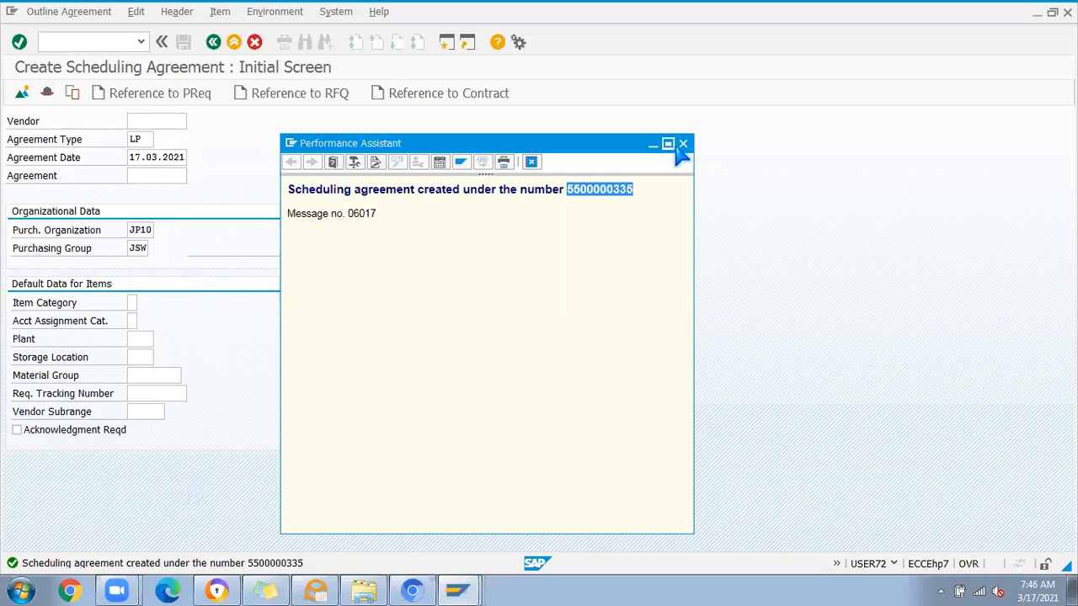
Step: Leave scheduling agreement creation and start the delivery schedule maintenance transaction ME38
click(212, 43)
click(213, 44)
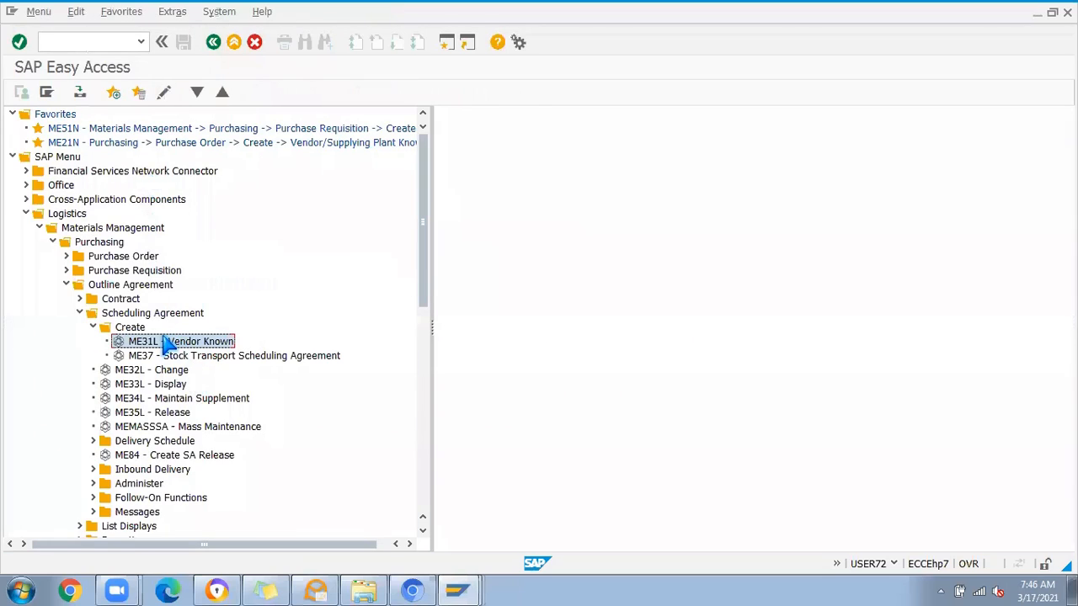
click(93, 440)
scroll(272, 446, down, 3)
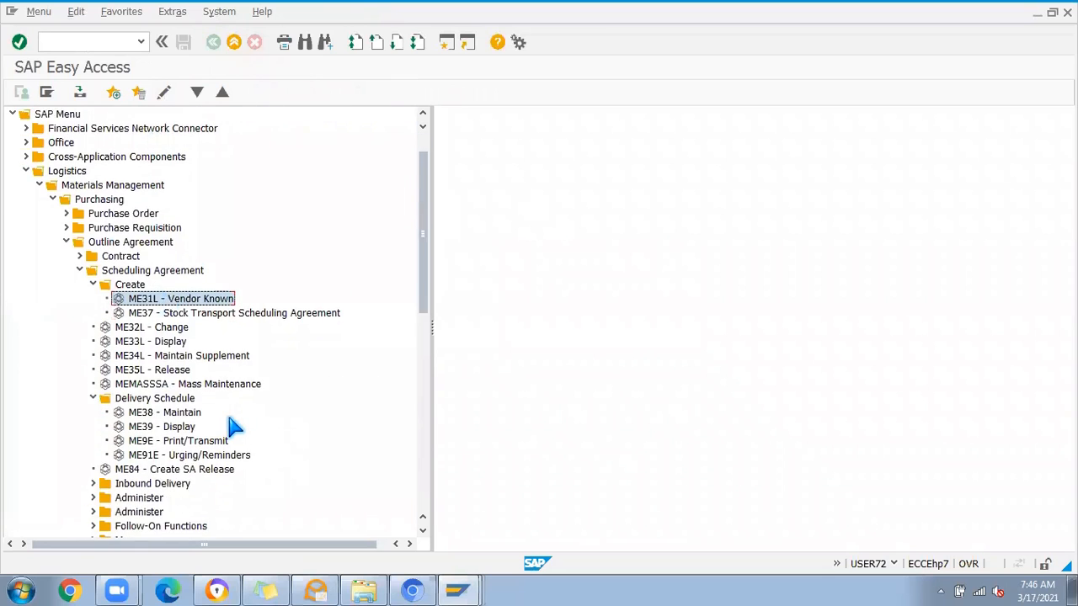
scroll(139, 383, down, 2)
click(145, 301)
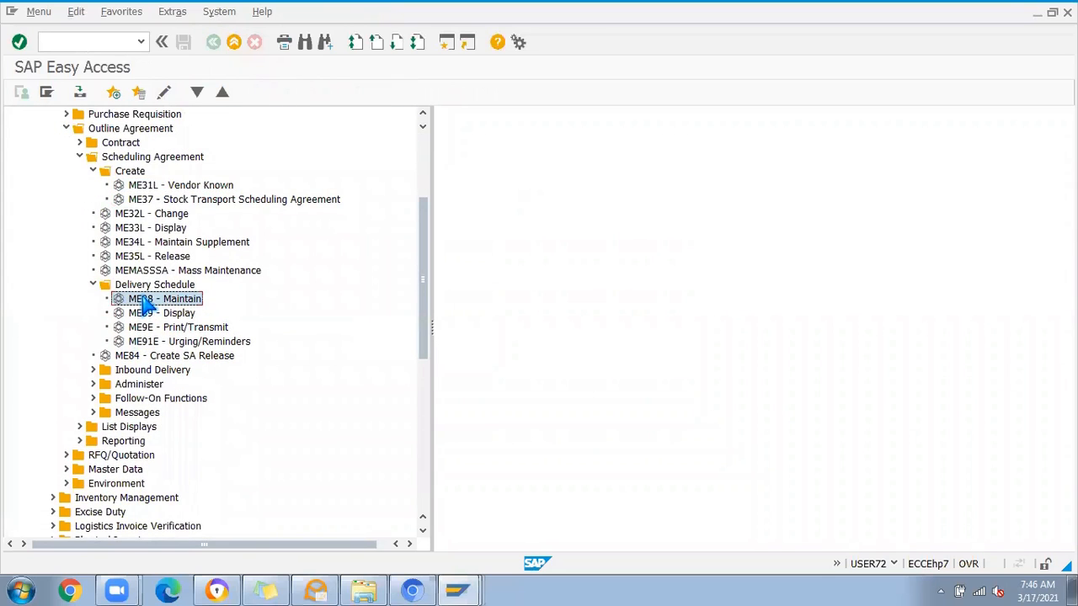
double_click(165, 301)
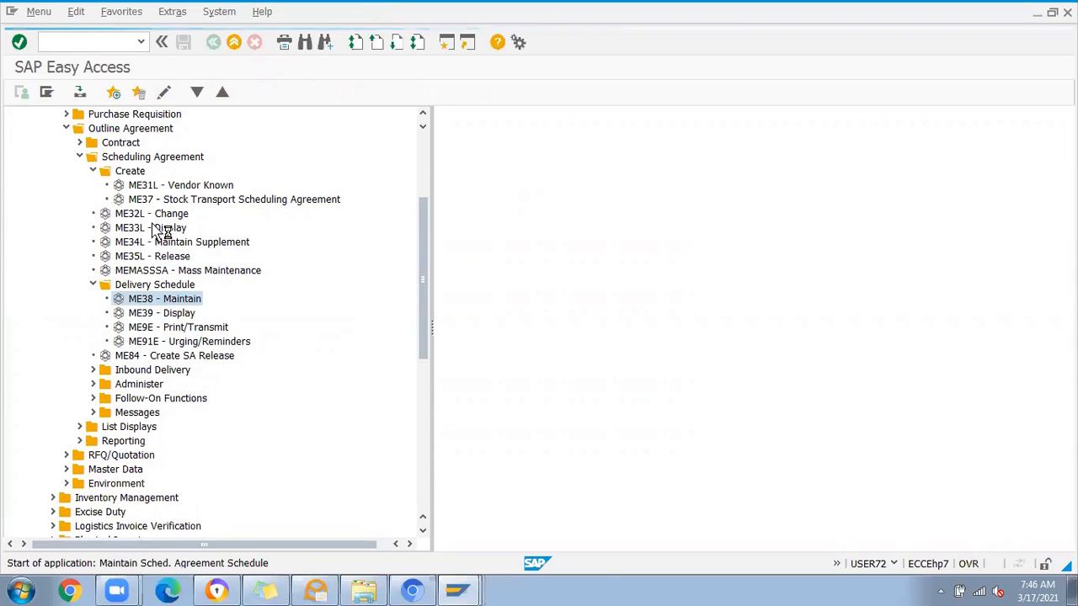
Step: Enter the copied agreement number, open the delivery schedule of the metal sheet item 10, and widen the C column
key(ctrl+a)
key(ctrl+v)
key(Return)
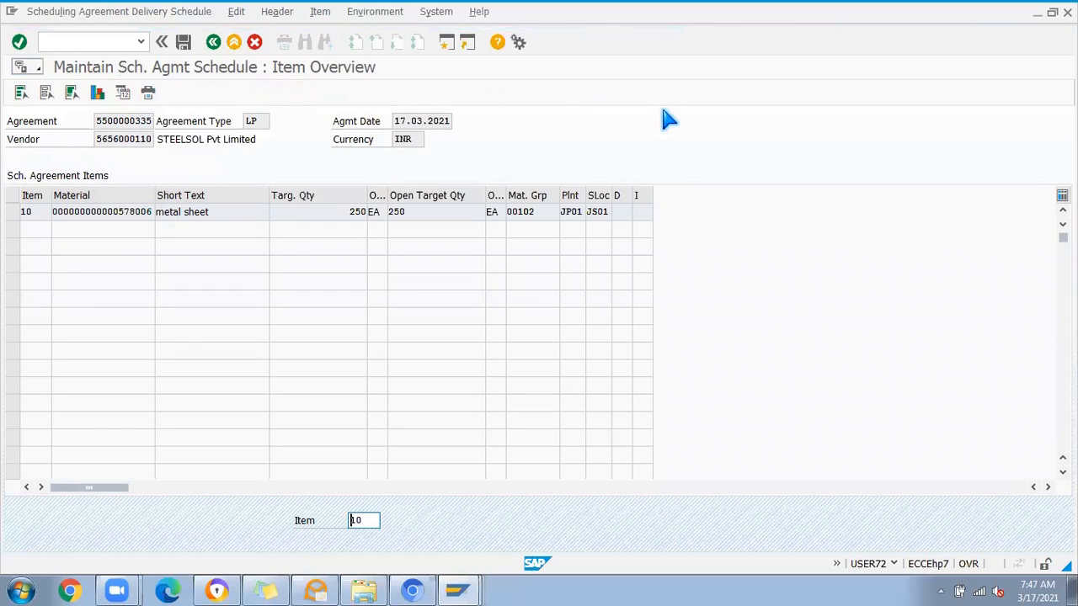
click(88, 212)
double_click(89, 212)
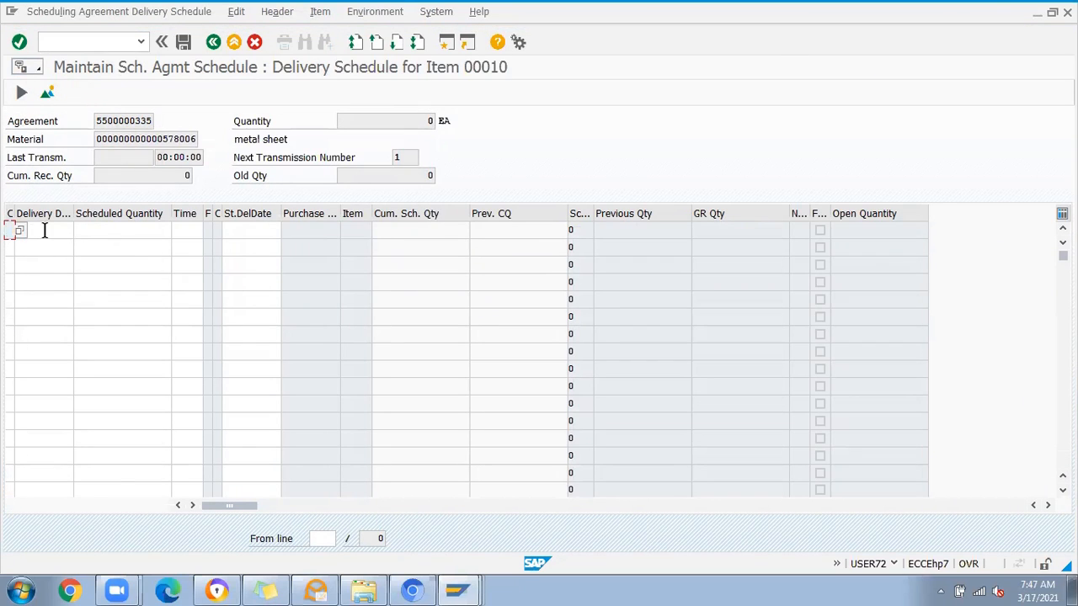
drag(14, 212, 42, 227)
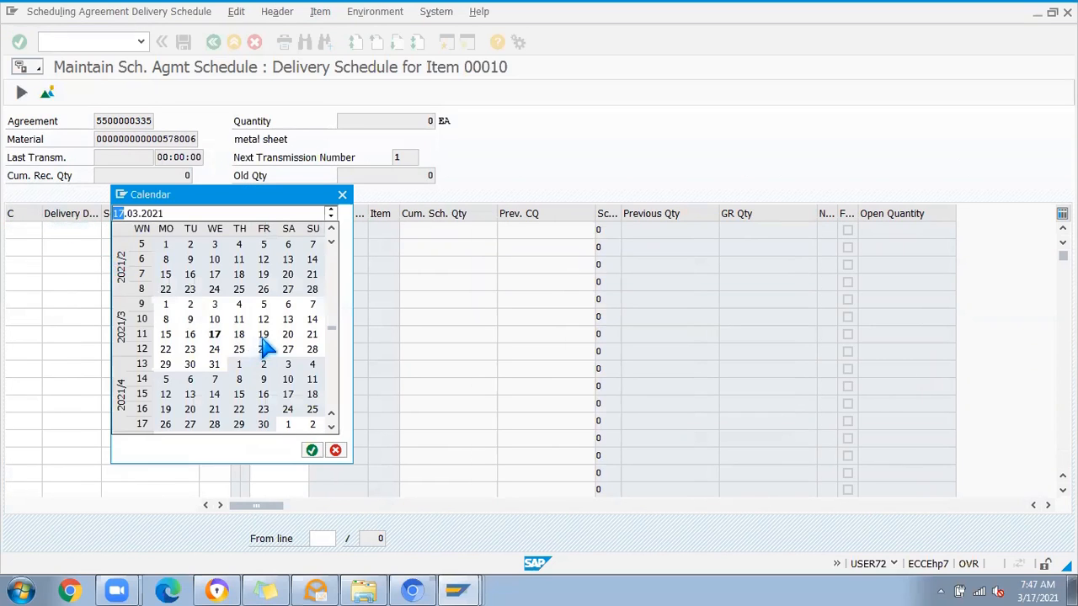
Step: Set the first schedule line's delivery date to 19.03.2021
double_click(263, 335)
click(92, 250)
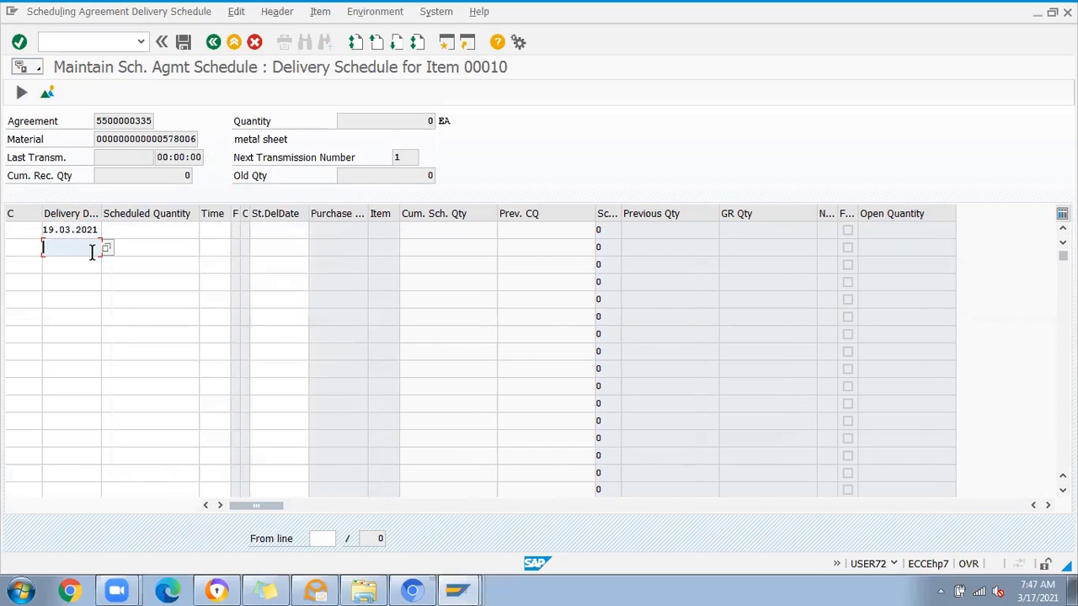
click(106, 247)
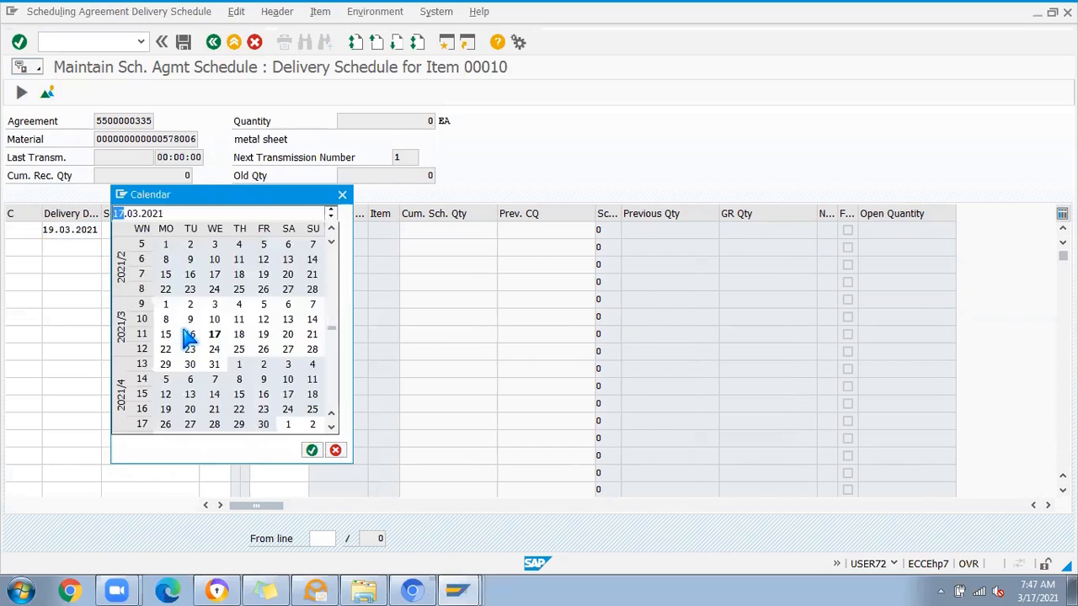
click(341, 194)
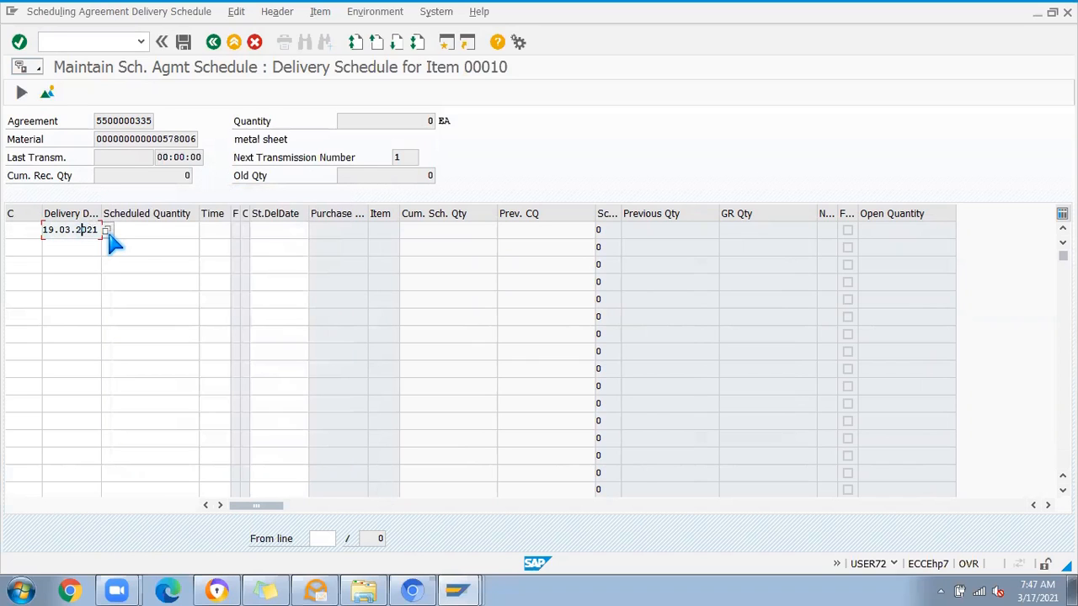
Step: Set the first schedule line to delivery date 17.03.2021 with a scheduled quantity of 20
click(106, 229)
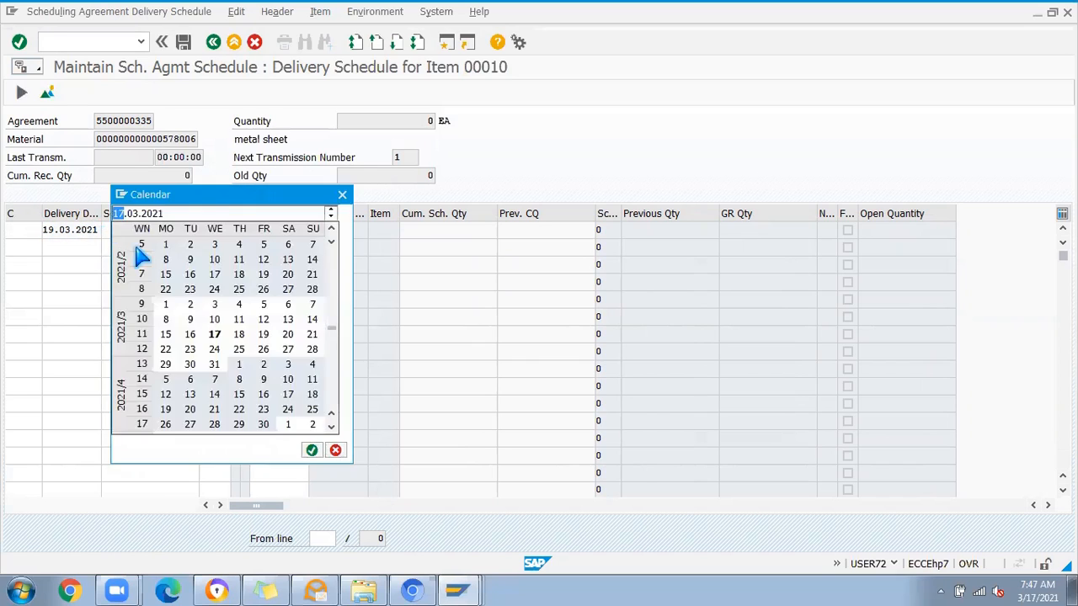
double_click(213, 336)
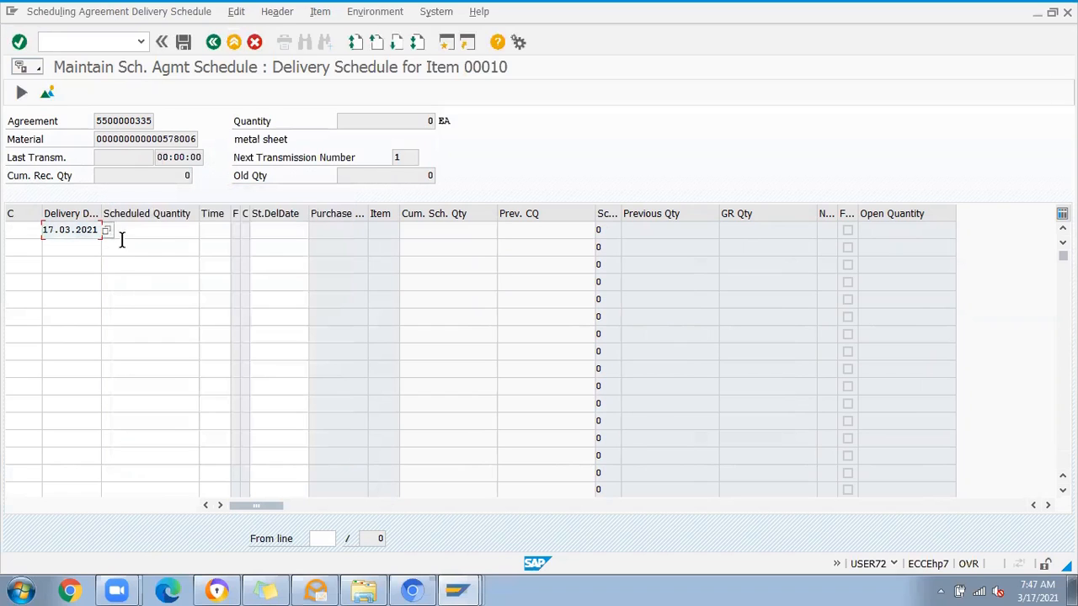
click(156, 232)
text(209)
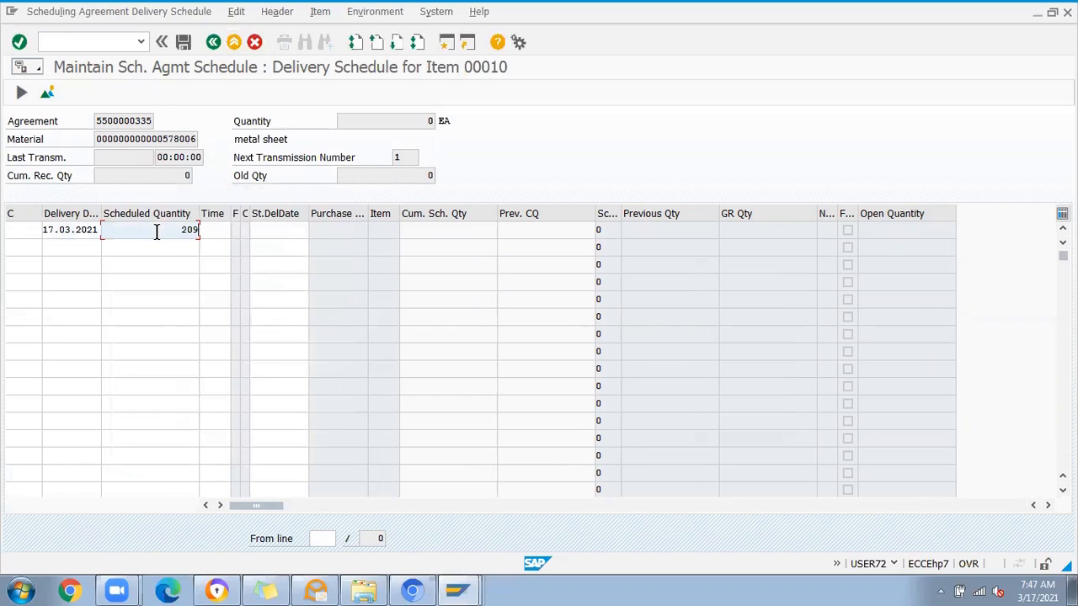
key(Return)
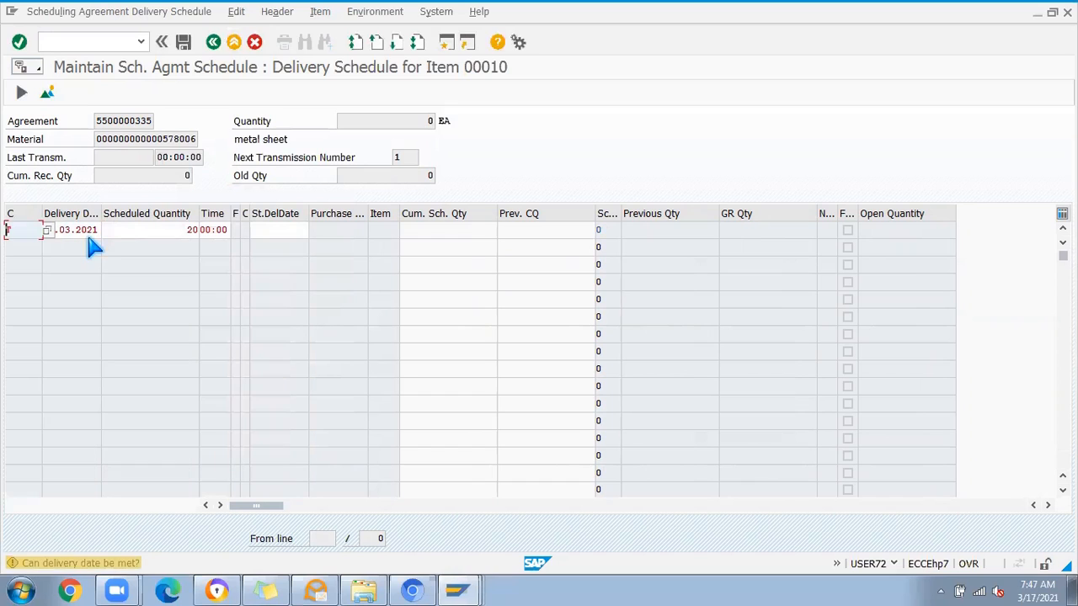
key(Return)
Step: Enter delivery dates 19.03.2021 and 22.03.2021 on the second and third schedule lines
click(79, 246)
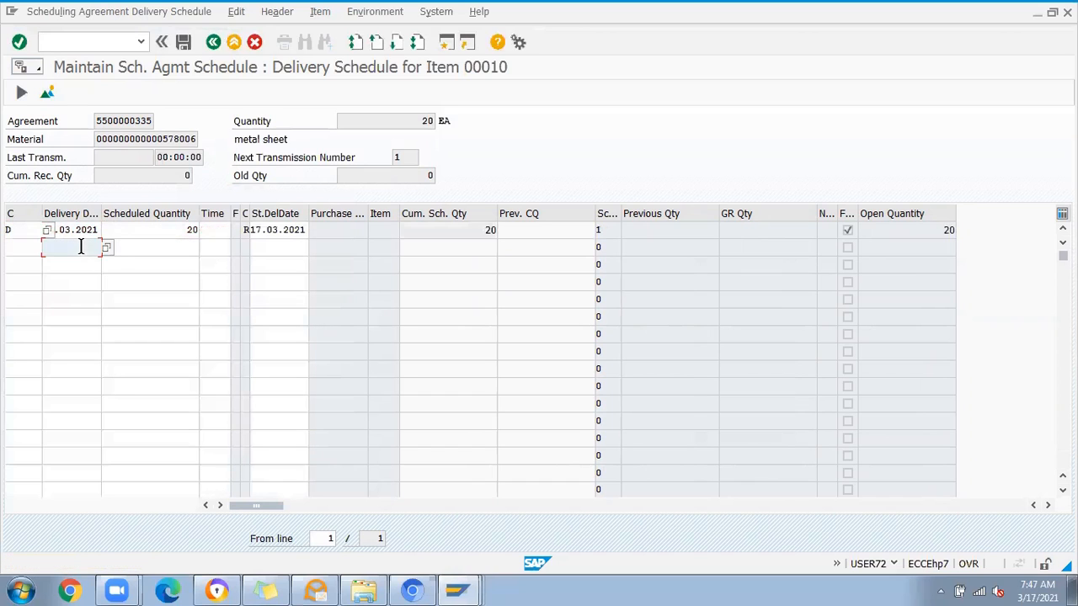
click(107, 249)
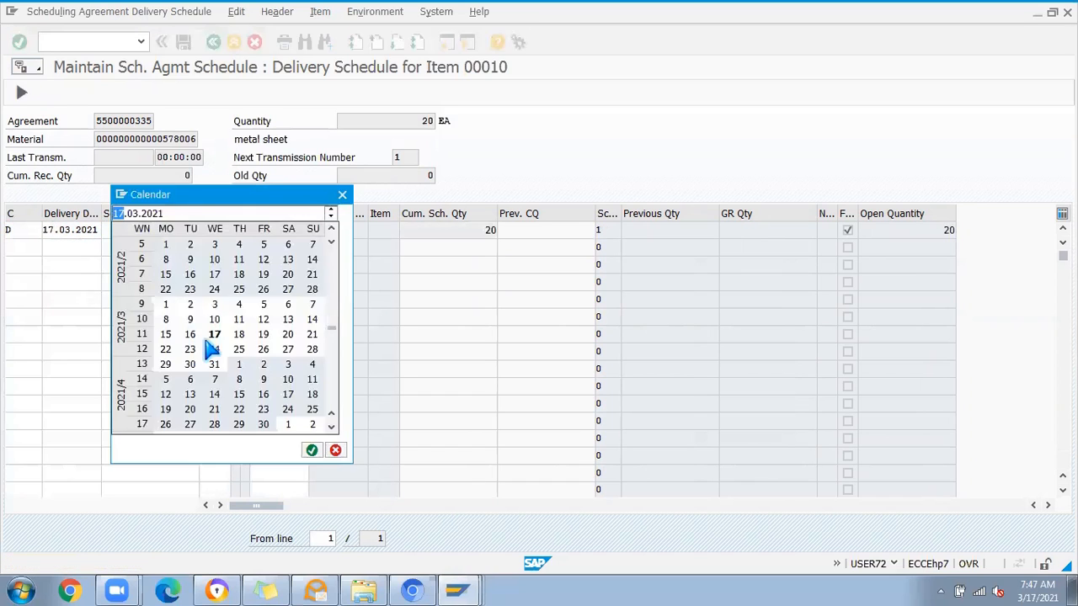
double_click(264, 334)
click(64, 264)
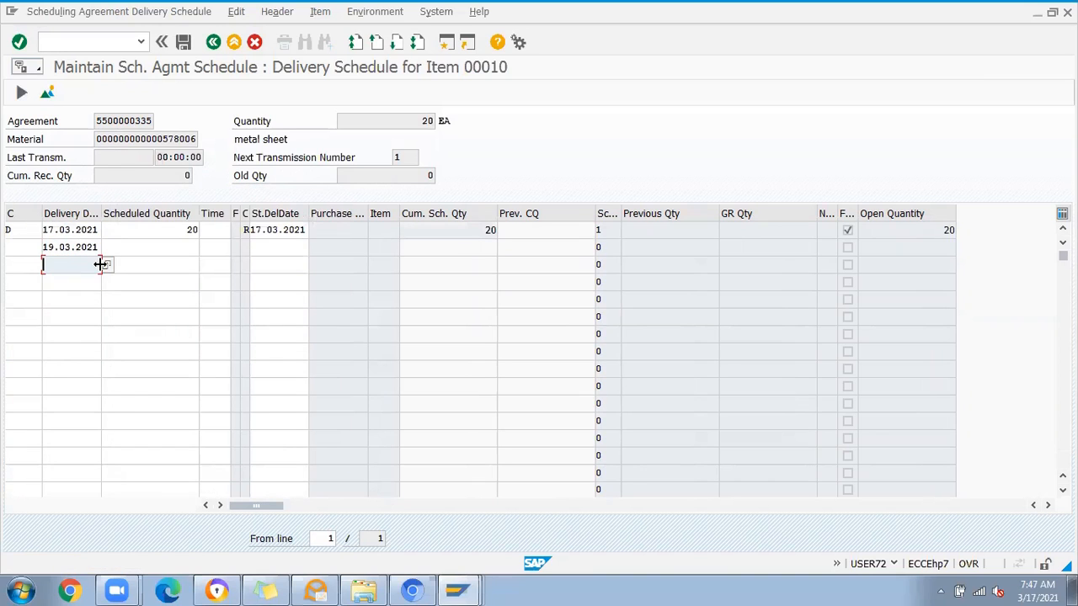
click(107, 266)
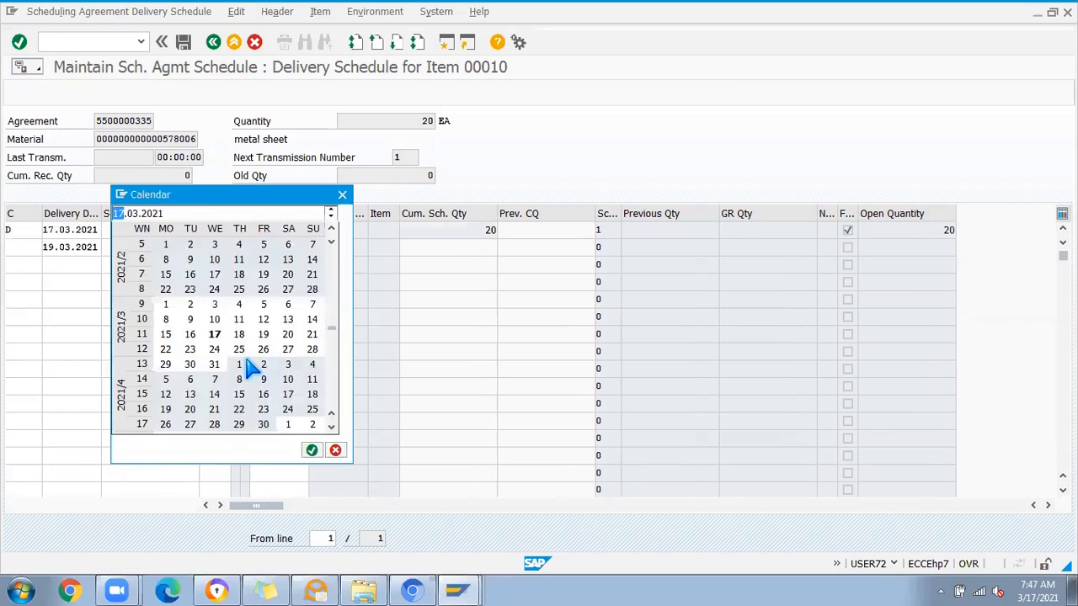
double_click(166, 349)
Step: Set the scheduled quantity to 100 for both the 19.03.2021 and 22.03.2021 deliveries
click(125, 246)
key(Down)
text(1000)
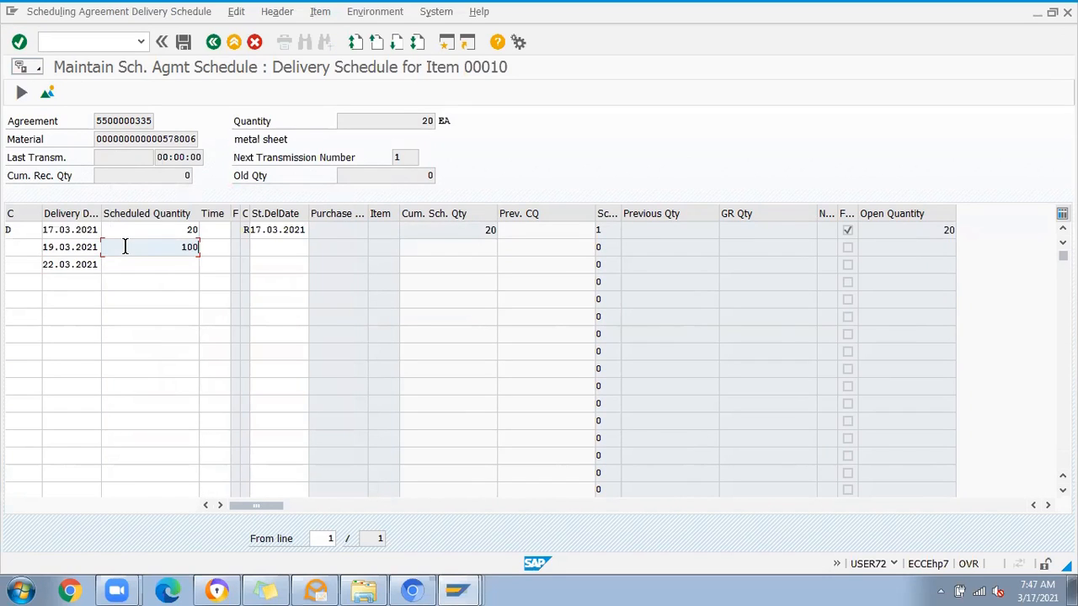
click(166, 264)
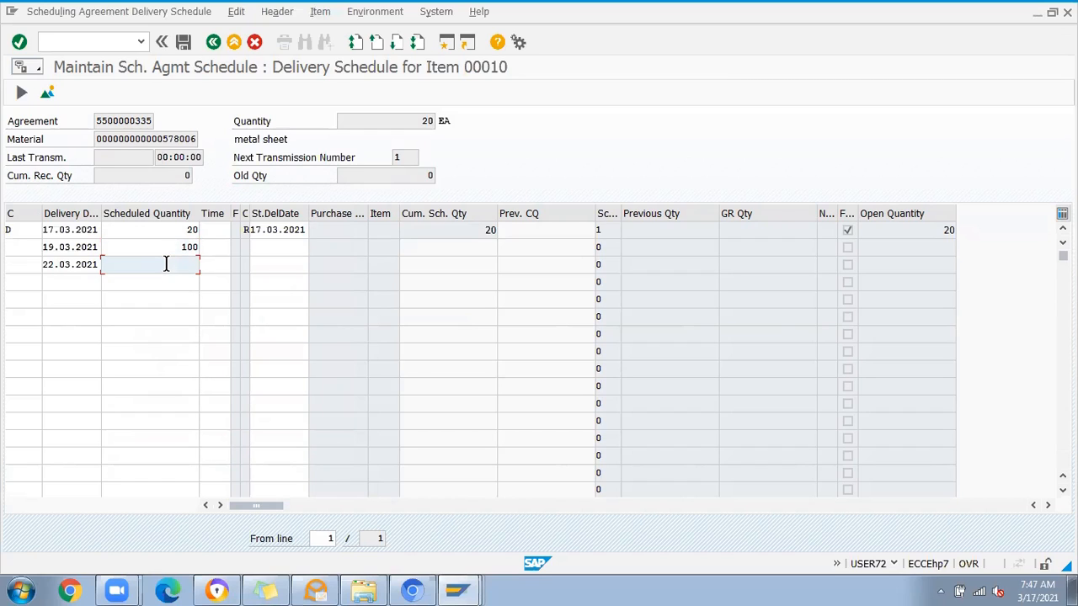
text(100)
Step: Add a fourth schedule line for 31.03.2021 with a scheduled quantity of 30 and confirm the new lines
click(63, 295)
click(62, 285)
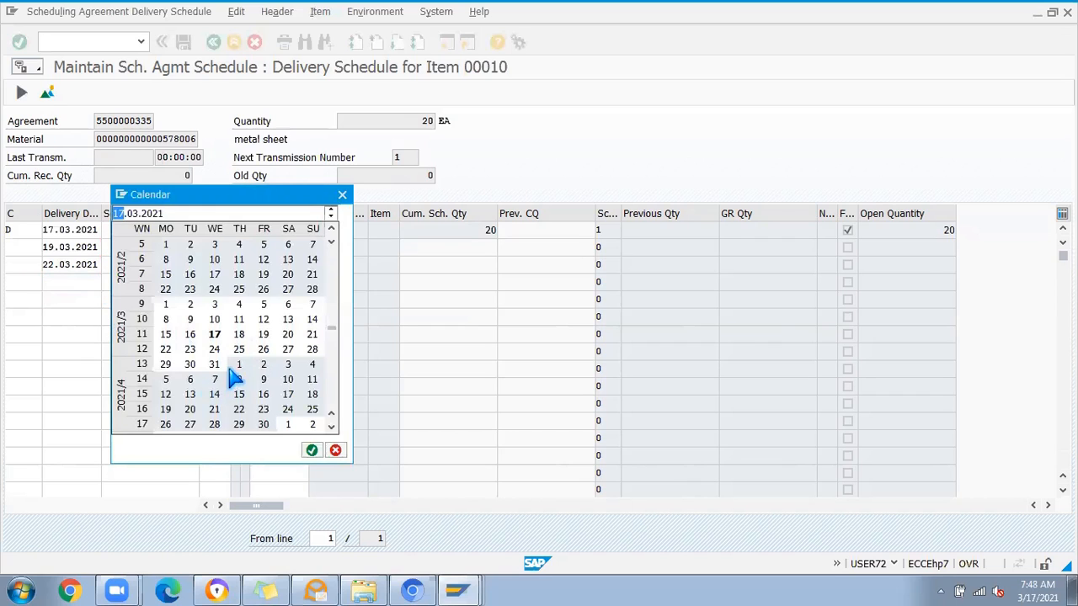
double_click(216, 366)
click(171, 280)
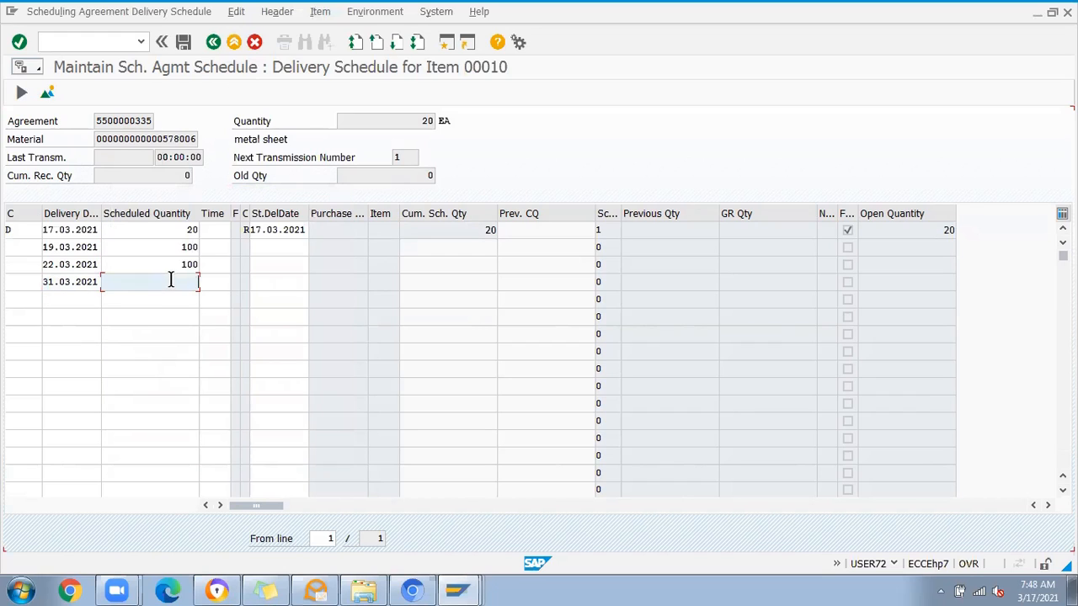
text(30)
key(Return)
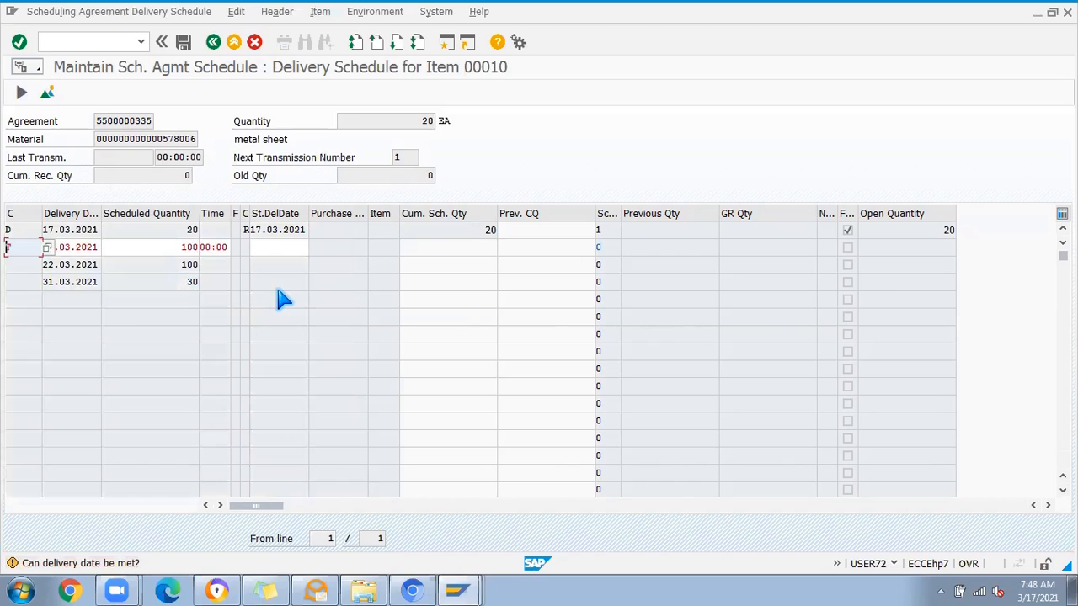
key(Return)
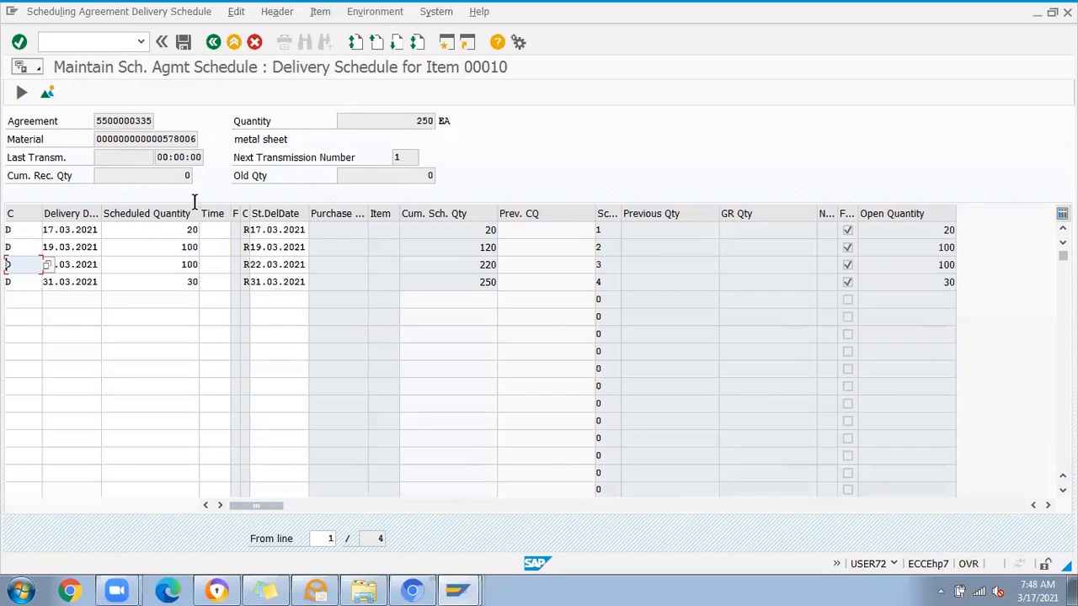
Step: Save the agreement's delivery schedule and return to the SAP Easy Access menu
click(167, 230)
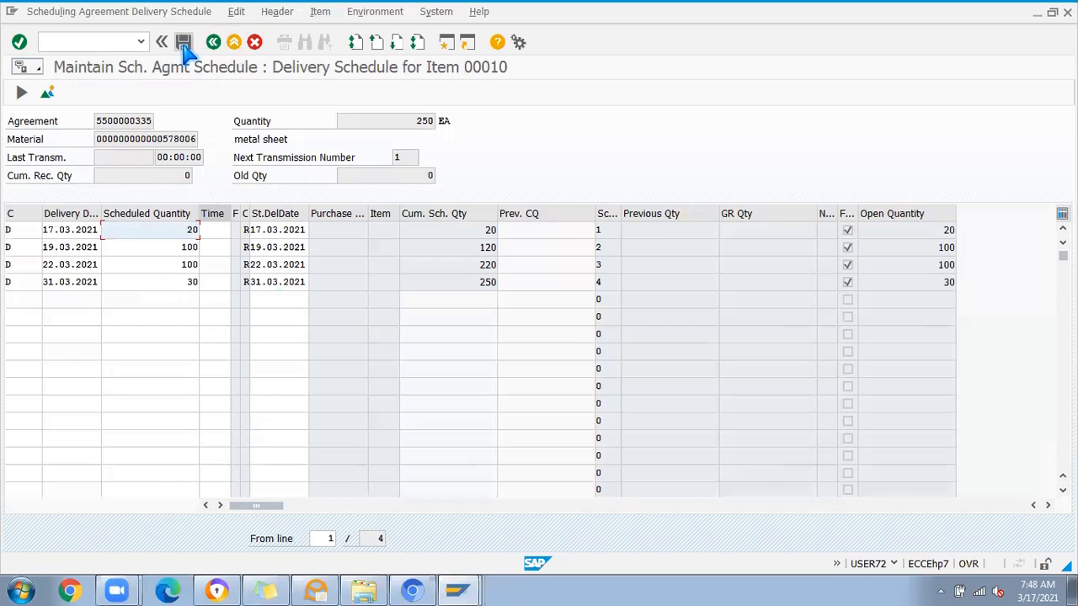
click(185, 47)
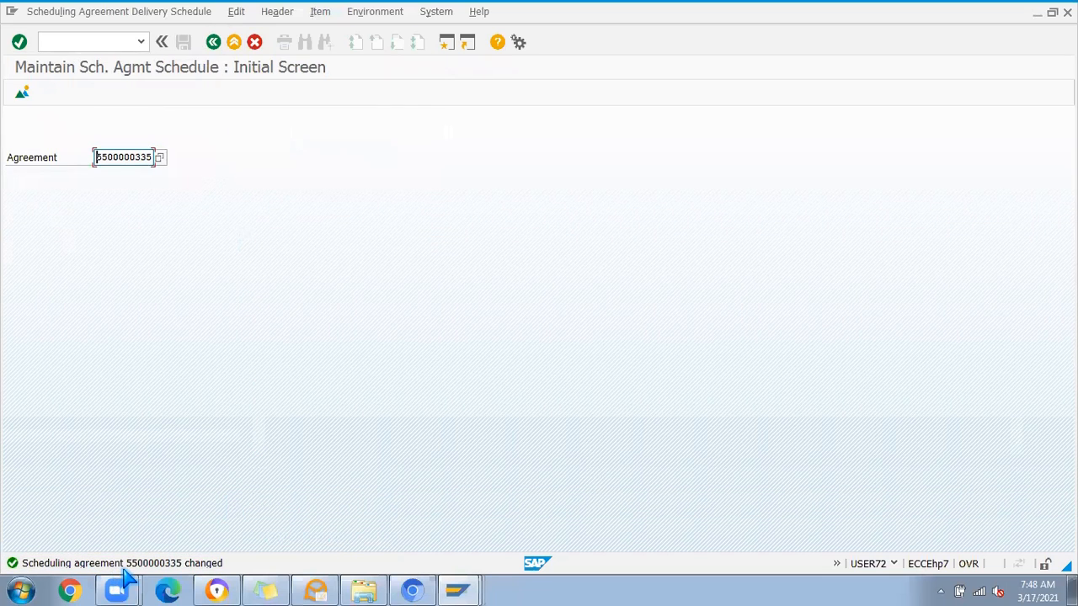
click(214, 42)
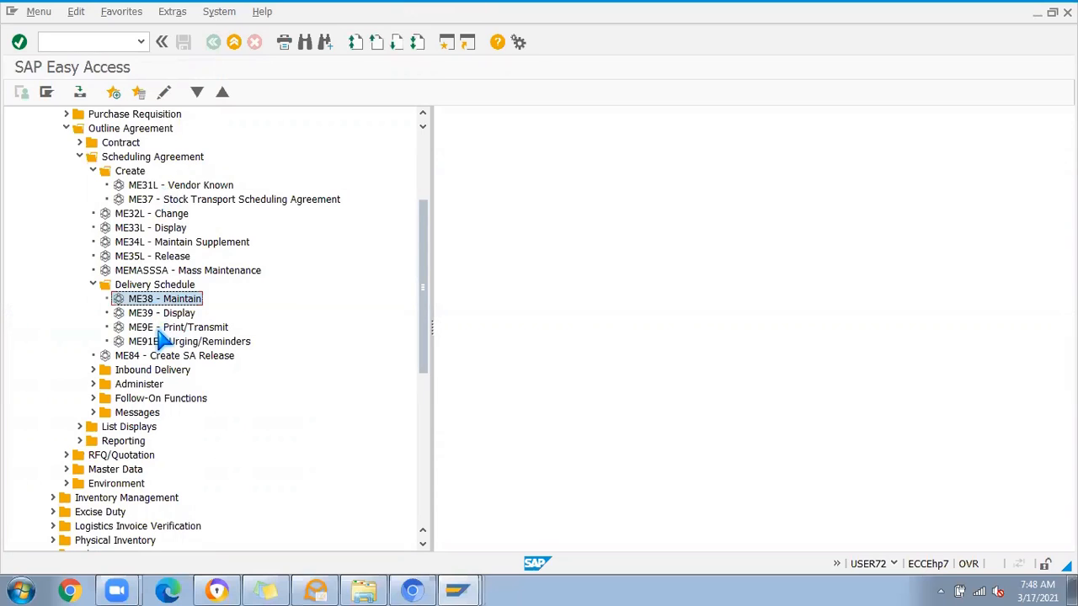
Step: Start the delivery schedule print transaction ME9E and check its purchasing organization, purchasing group and application selections
double_click(148, 329)
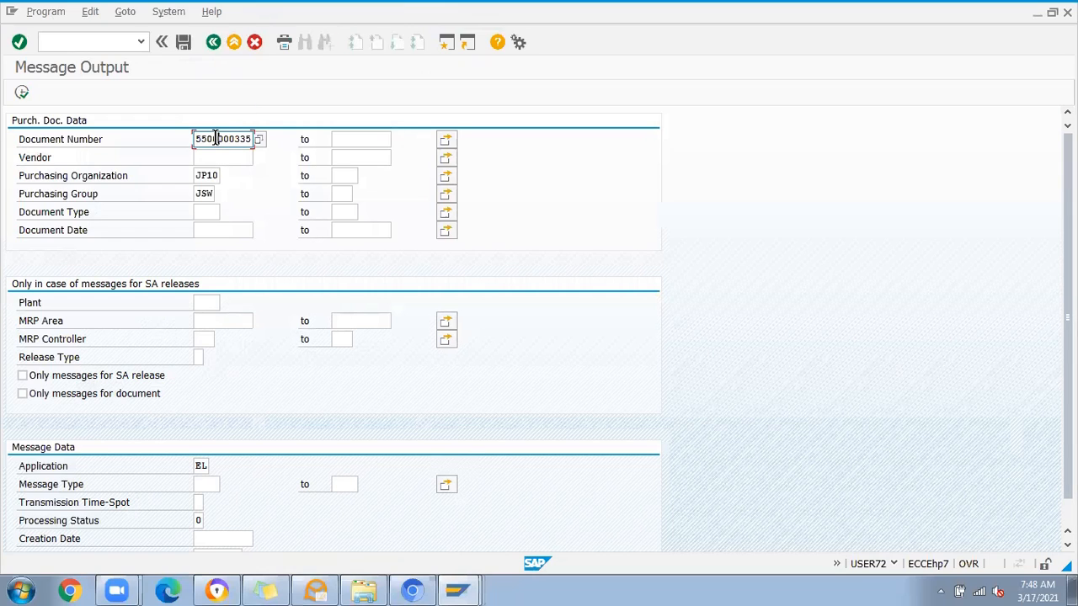
click(207, 174)
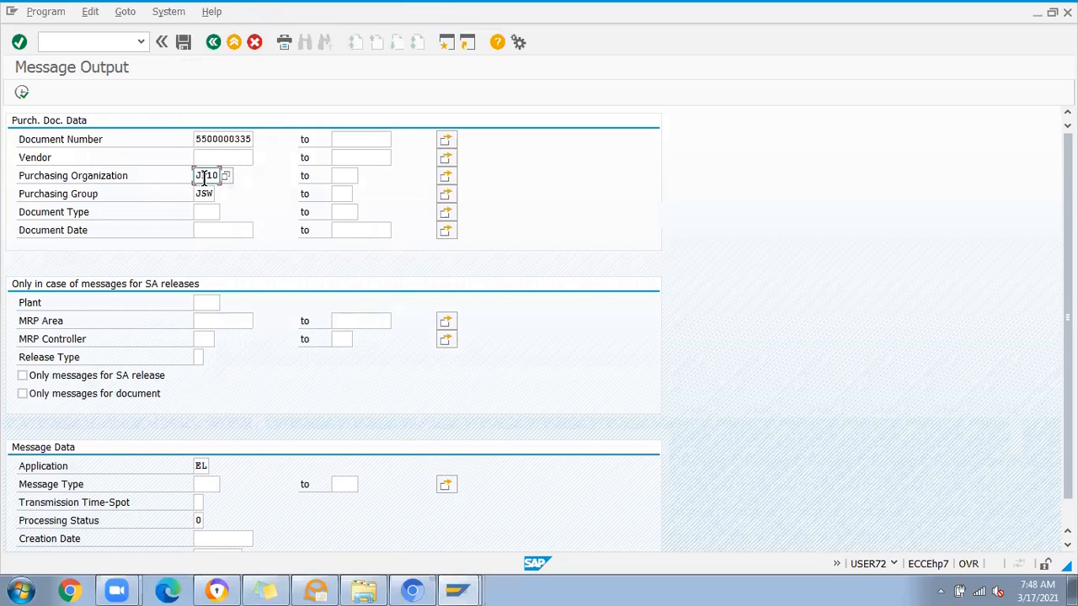
click(200, 194)
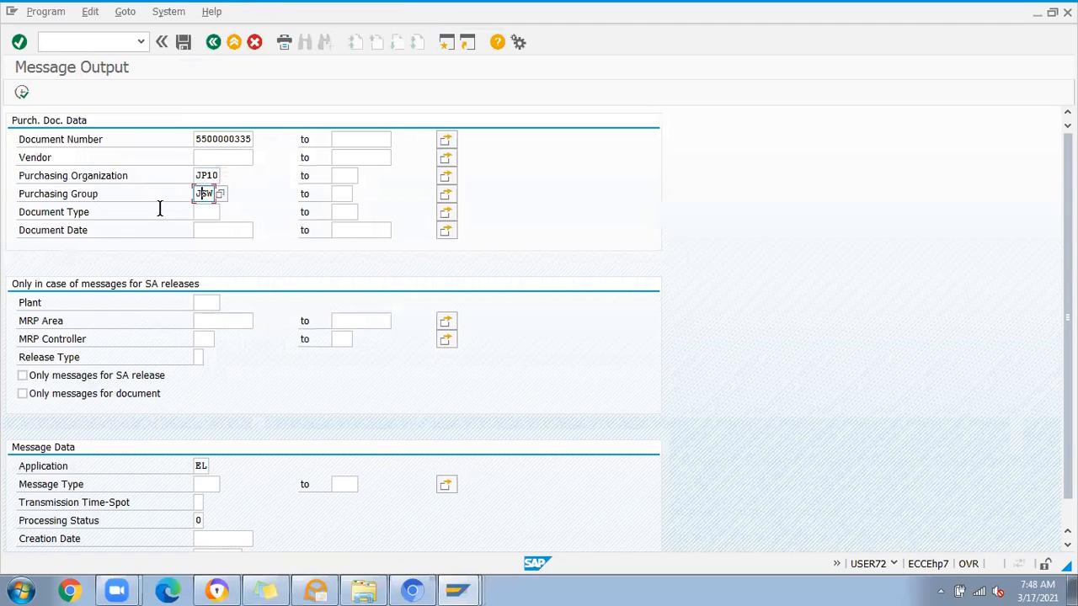
click(201, 467)
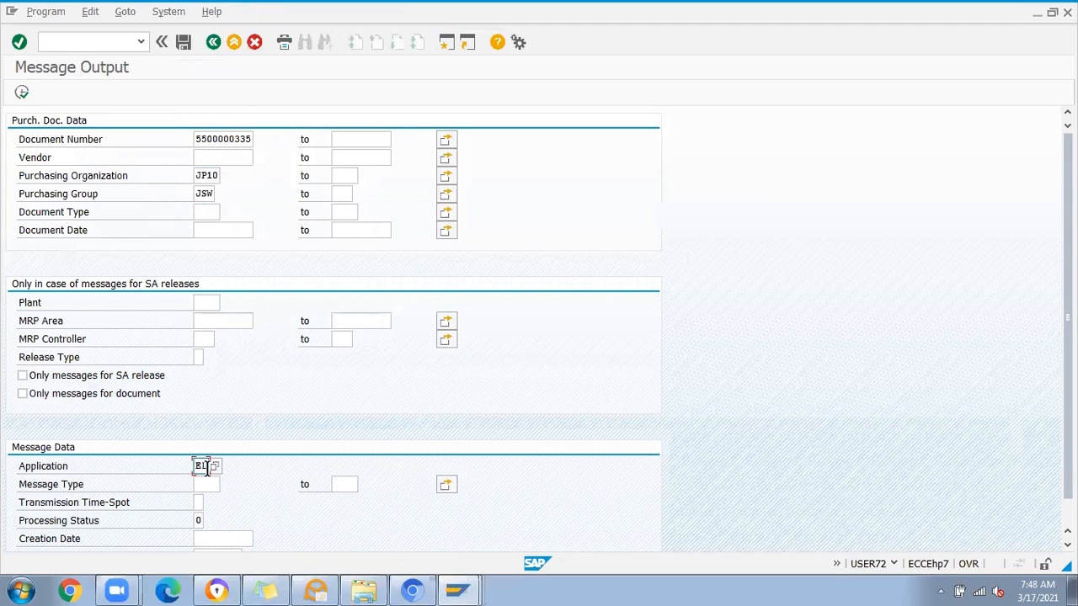
click(211, 467)
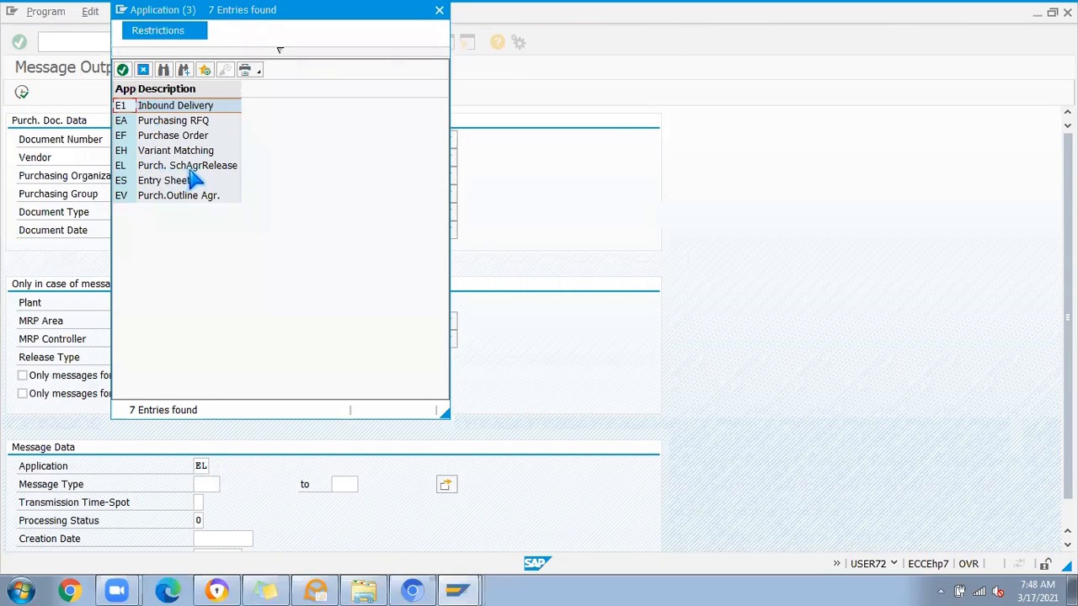
click(439, 10)
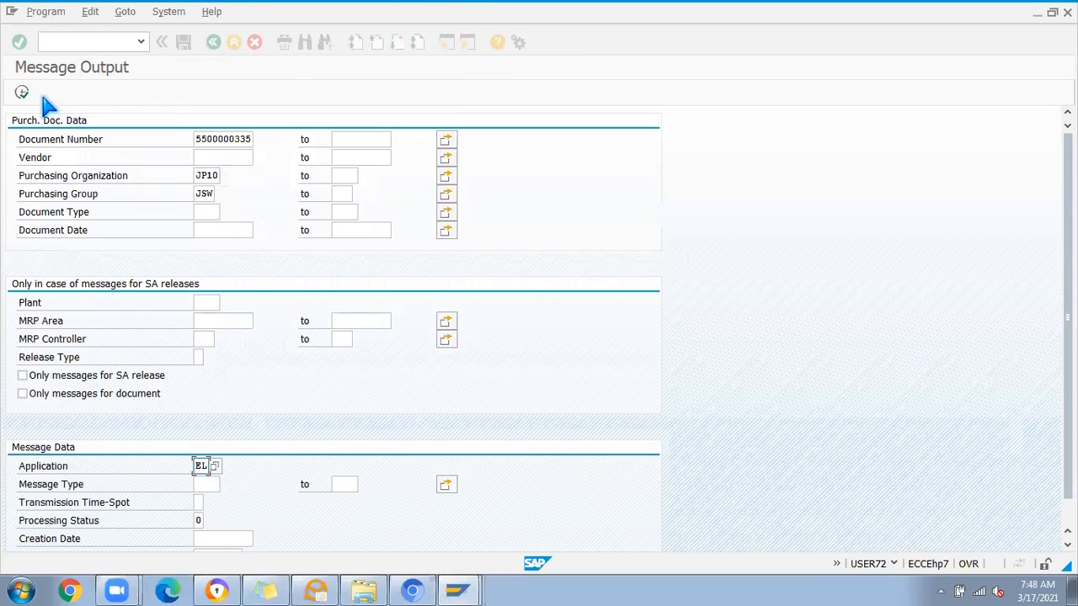
Step: List the messages for the scheduling agreement and output the LPET message
click(22, 93)
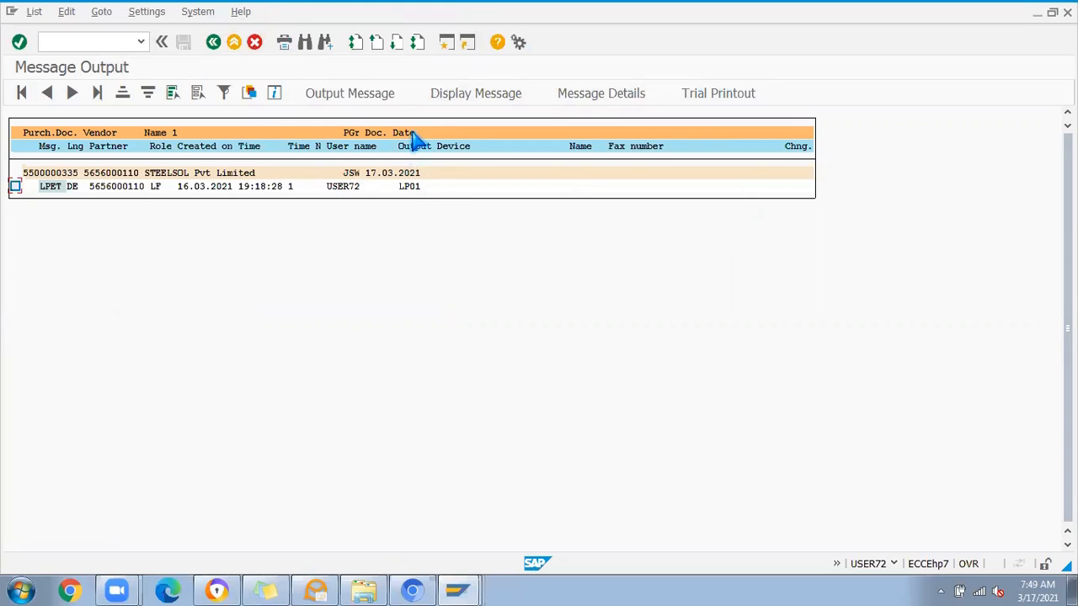
click(15, 186)
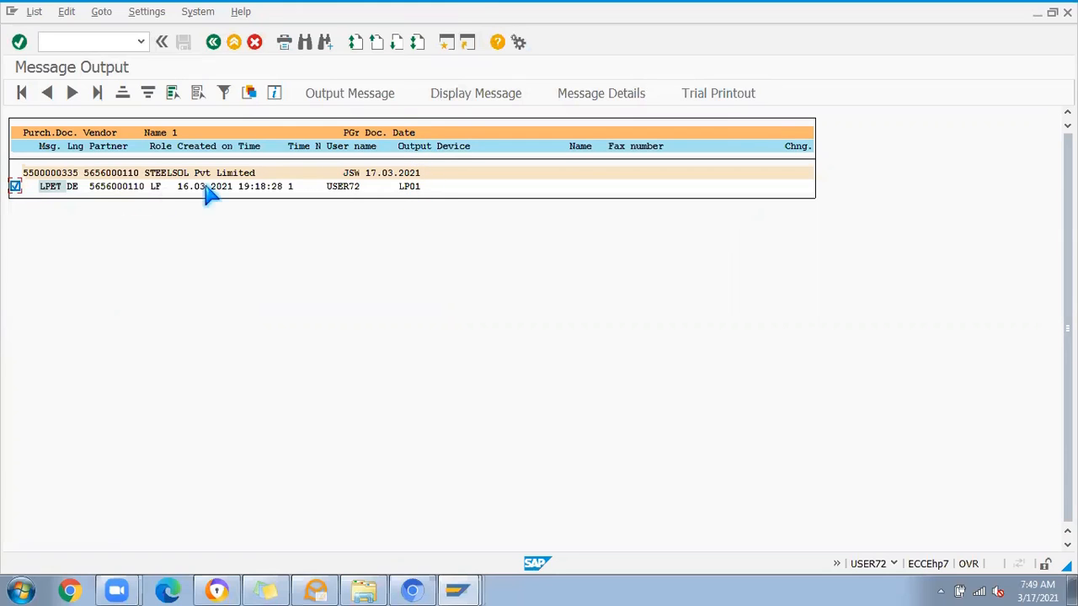
click(358, 94)
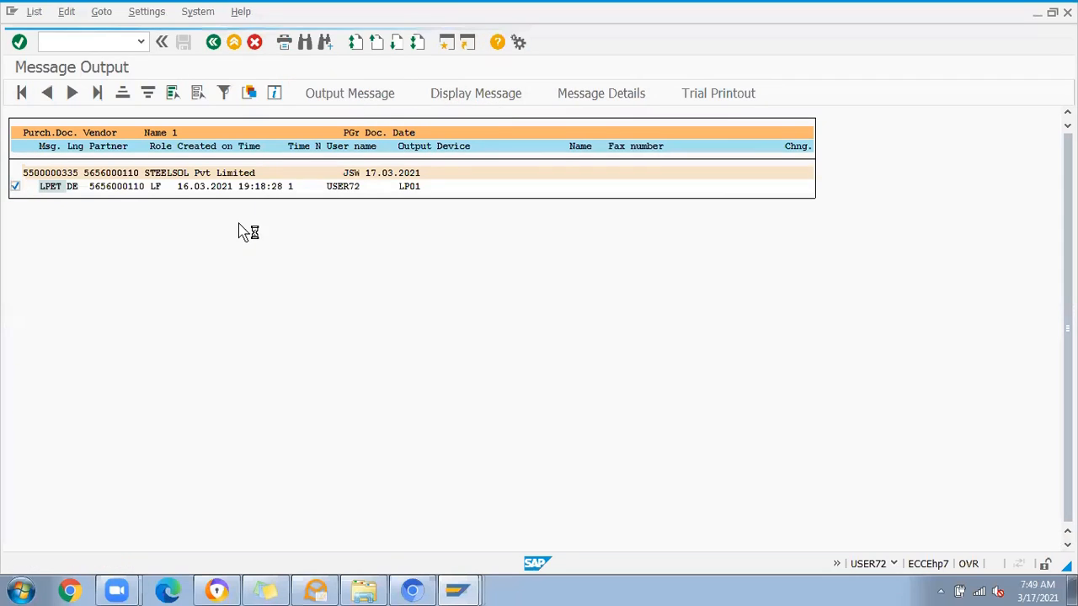
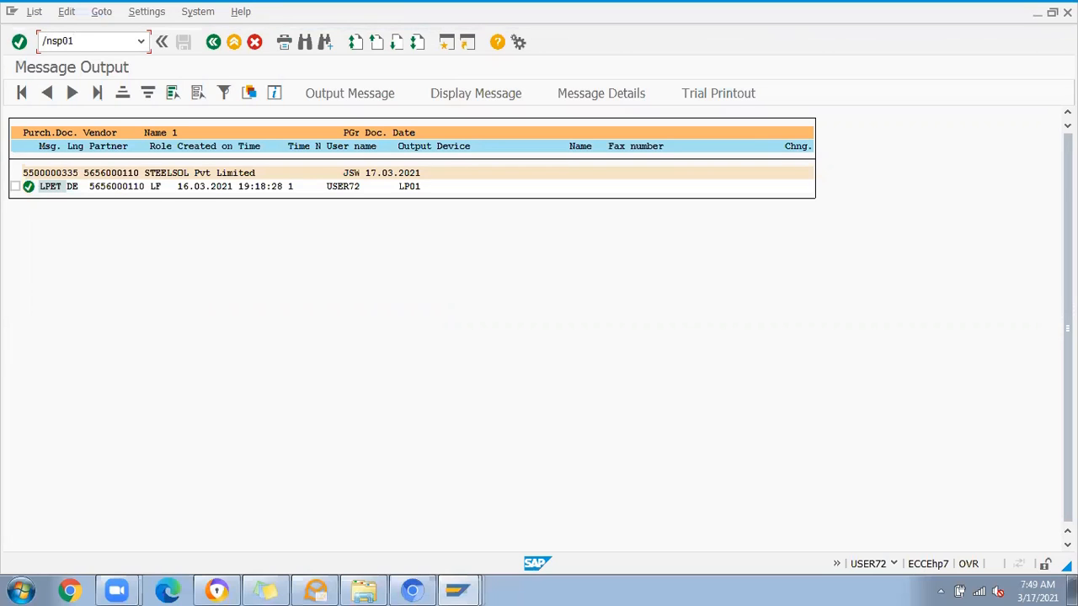
Step: List the spool requests in transaction SP01 and display the contents of the LP01 delivery schedule request
key(Return)
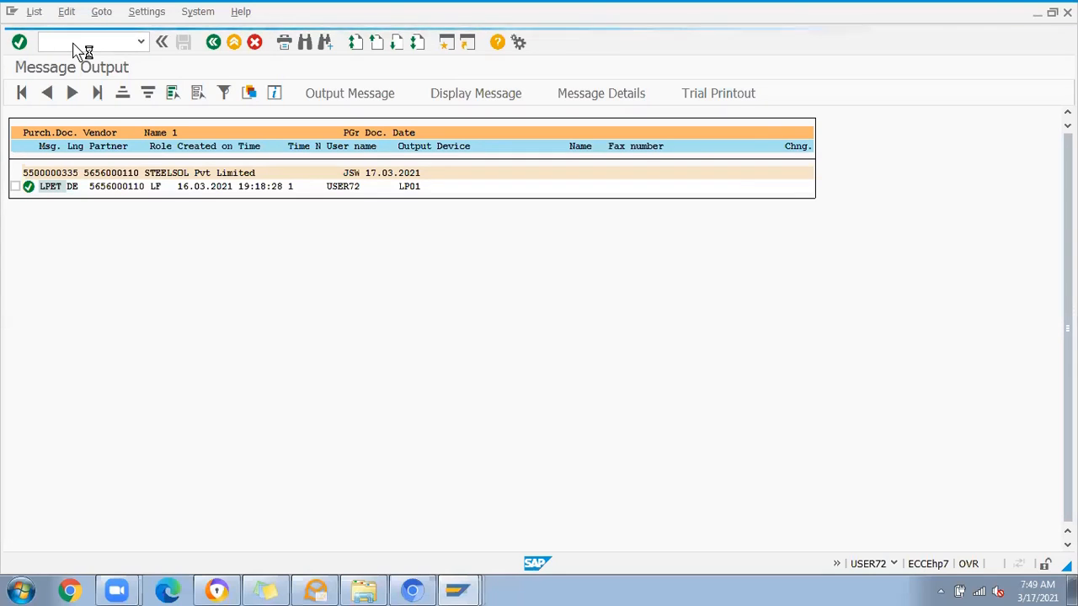
click(21, 92)
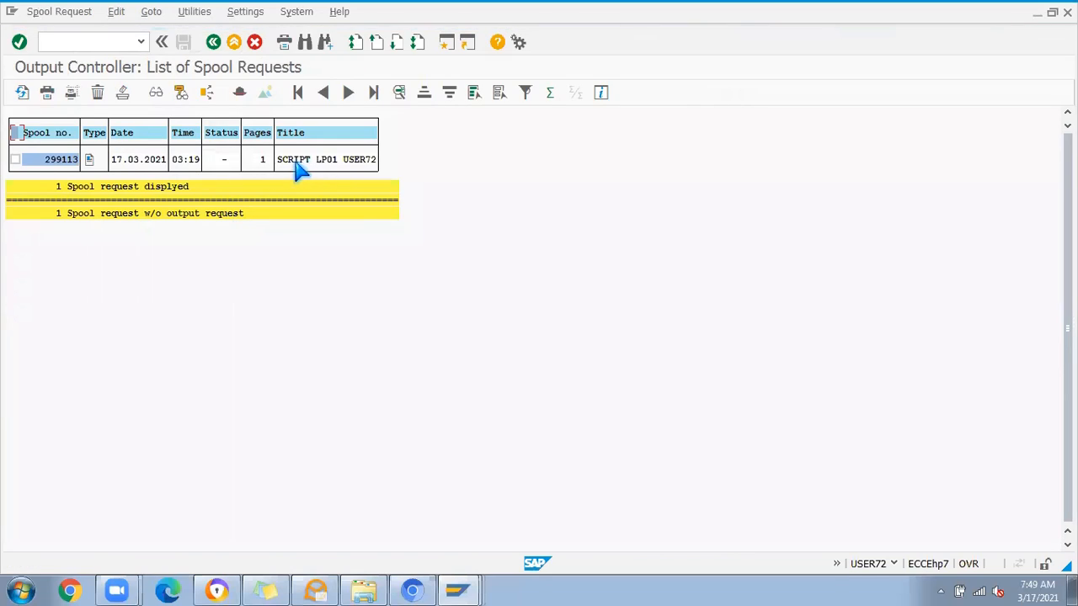
click(91, 159)
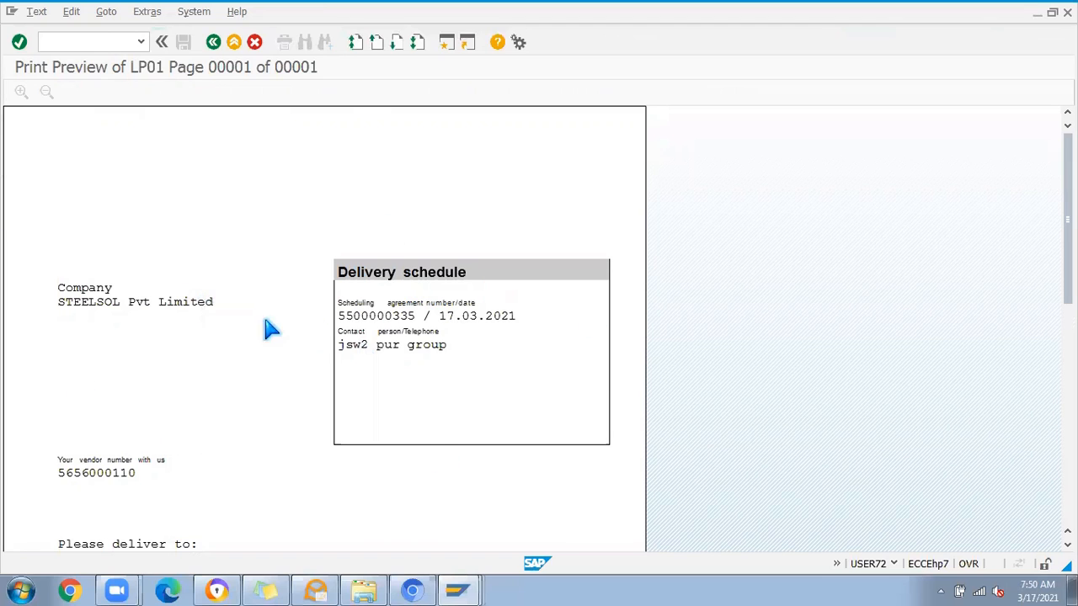
Step: Examine the delivery schedule print preview, including its header, vendor, delivery address, item quantities and schedule line dates
scroll(378, 328, down, 5)
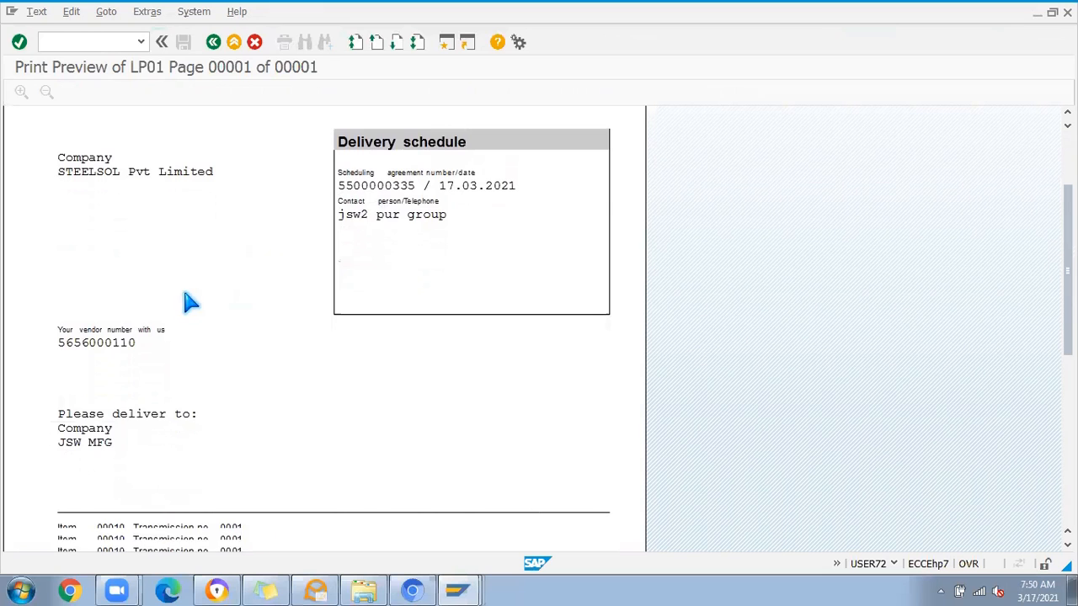
scroll(164, 354, down, 3)
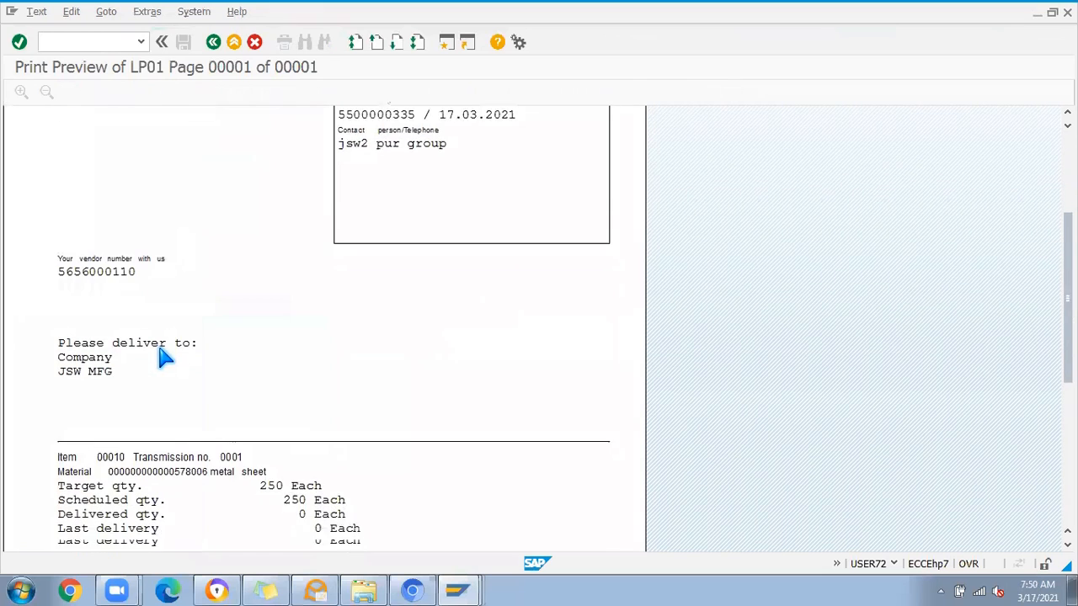
scroll(164, 357, down, 5)
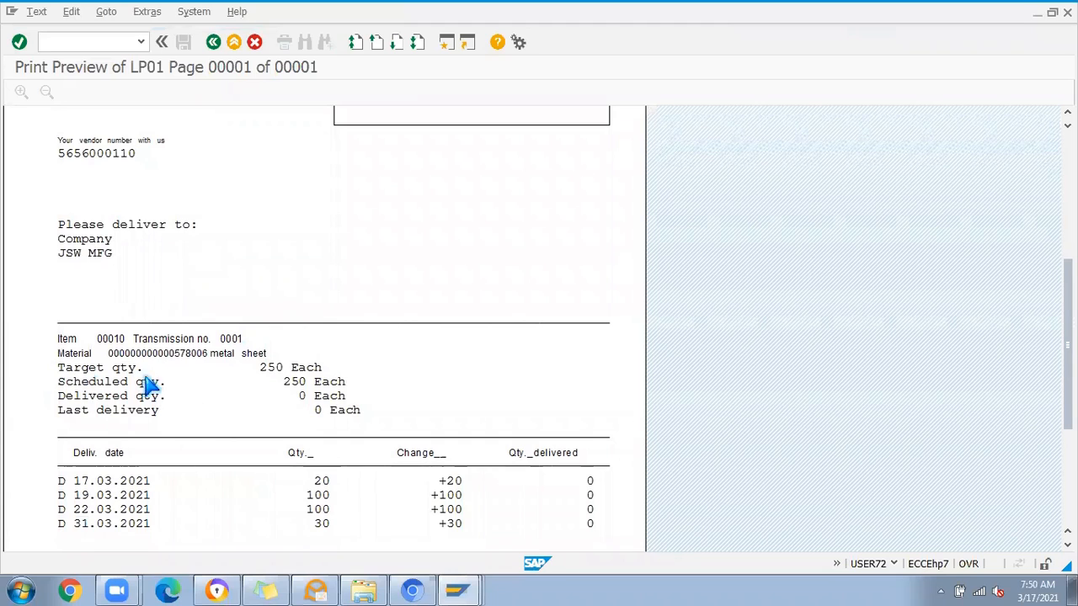
scroll(113, 409, down, 1)
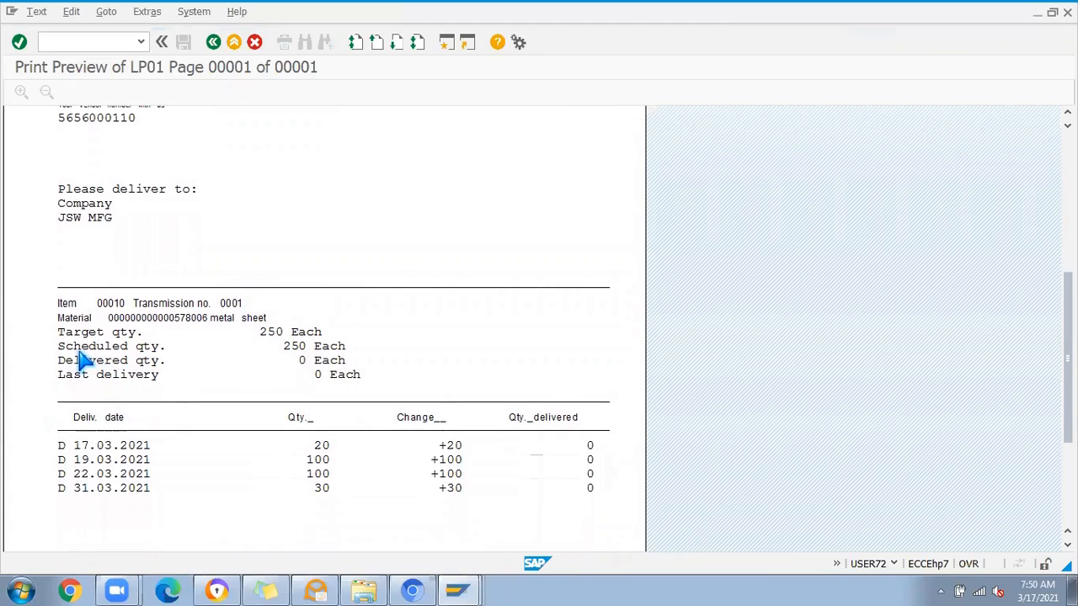
scroll(223, 384, down, 1)
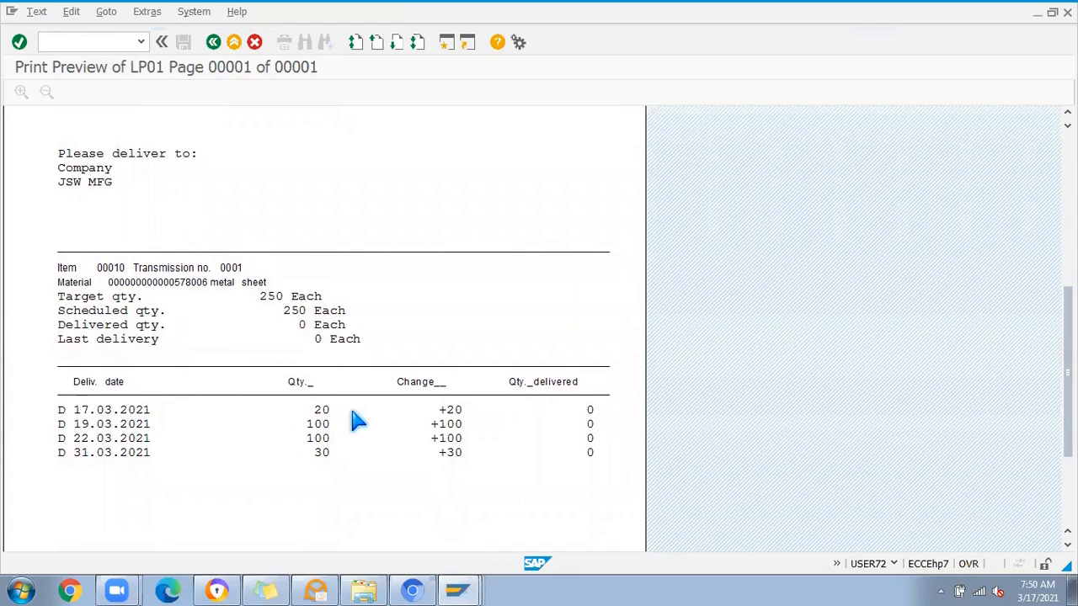
scroll(241, 402, down, 1)
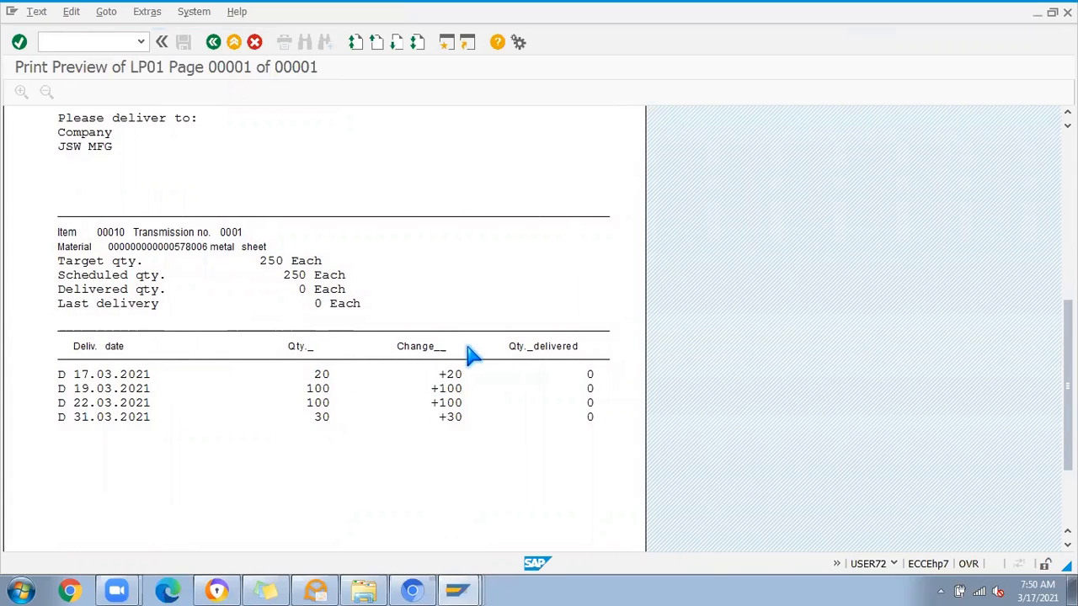
scroll(440, 413, down, 3)
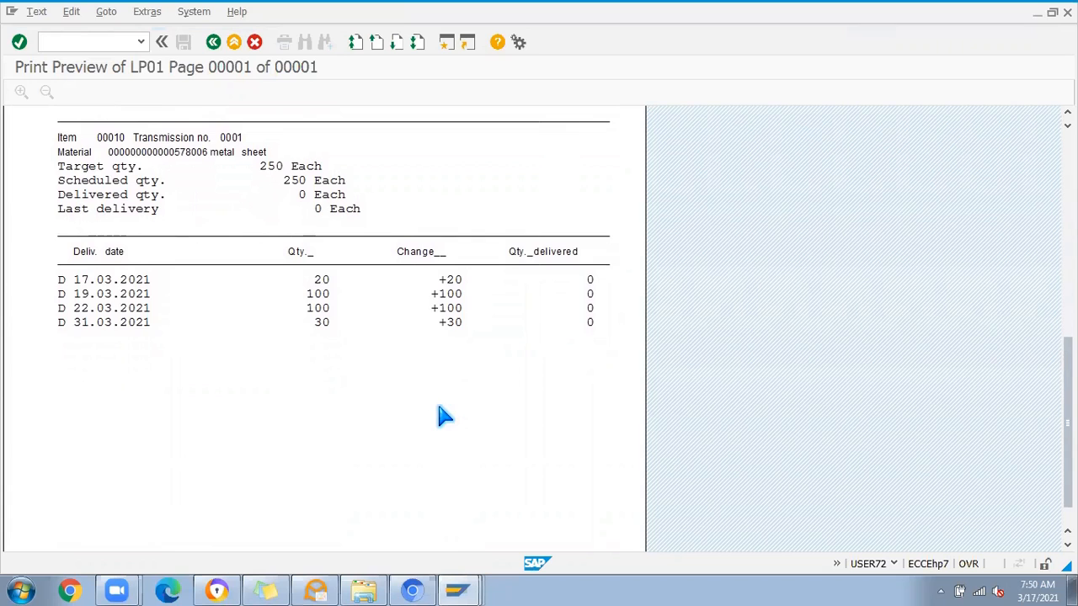
scroll(445, 416, up, 10)
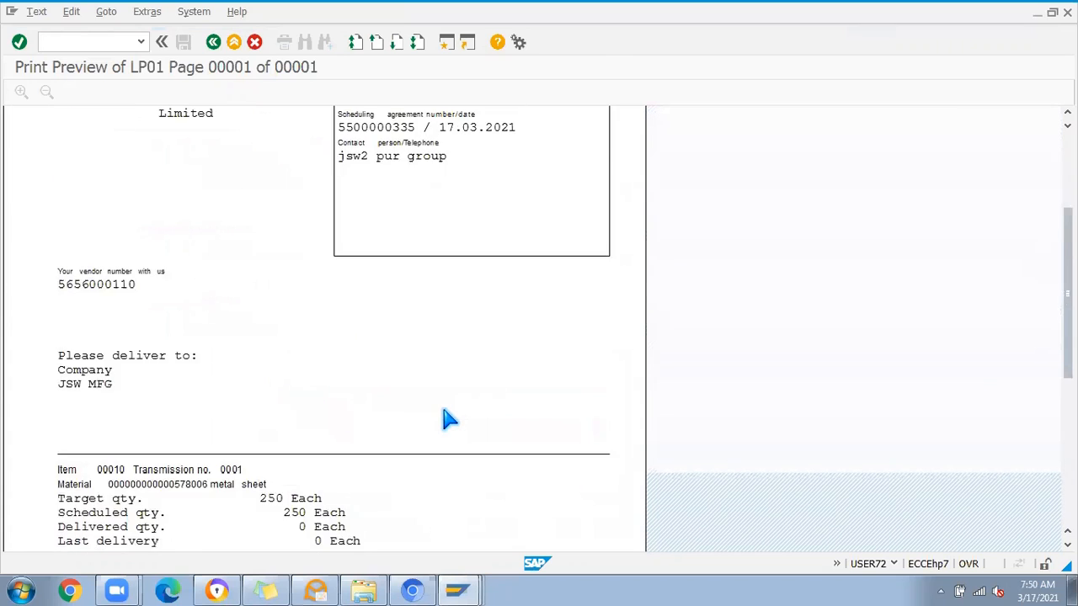
scroll(449, 418, up, 5)
scroll(449, 419, down, 13)
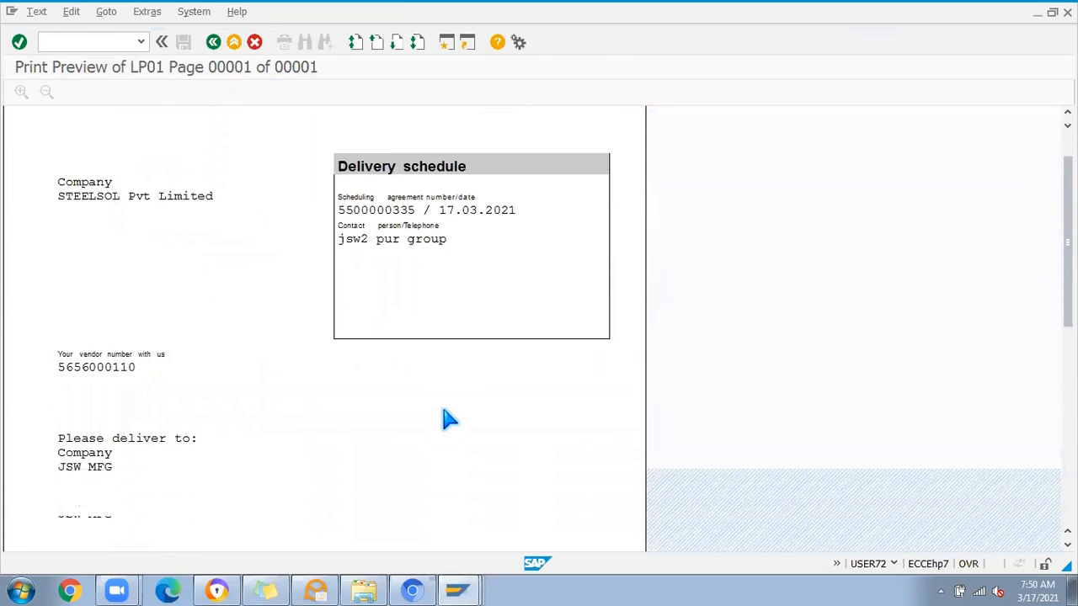
scroll(449, 421, down, 2)
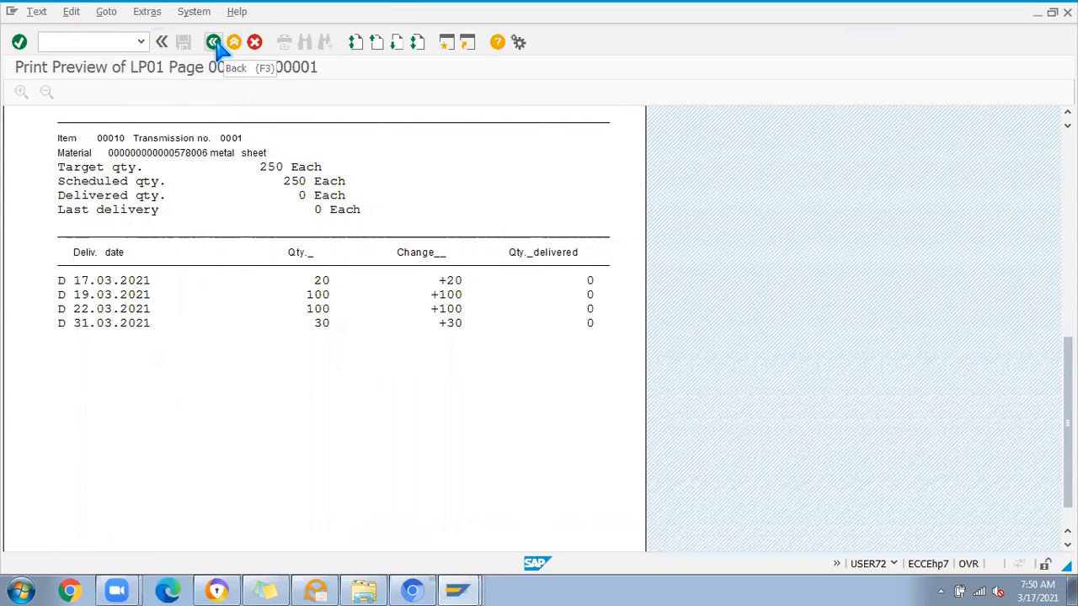
scroll(414, 248, up, 15)
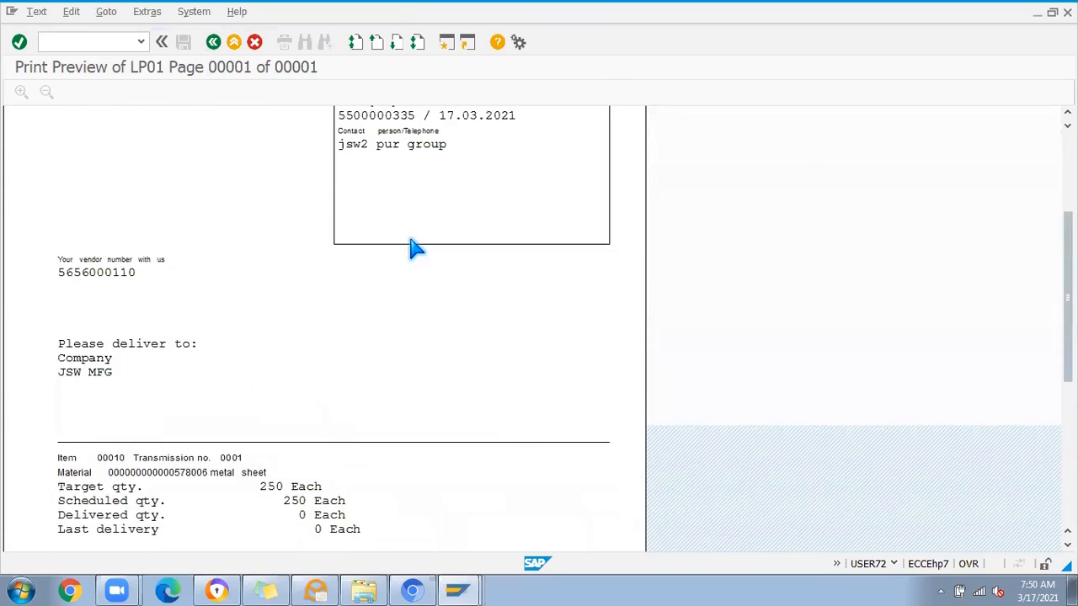
Step: Start transaction ME33L and display the item overview of the scheduling agreement
click(59, 41)
text(/nme3)
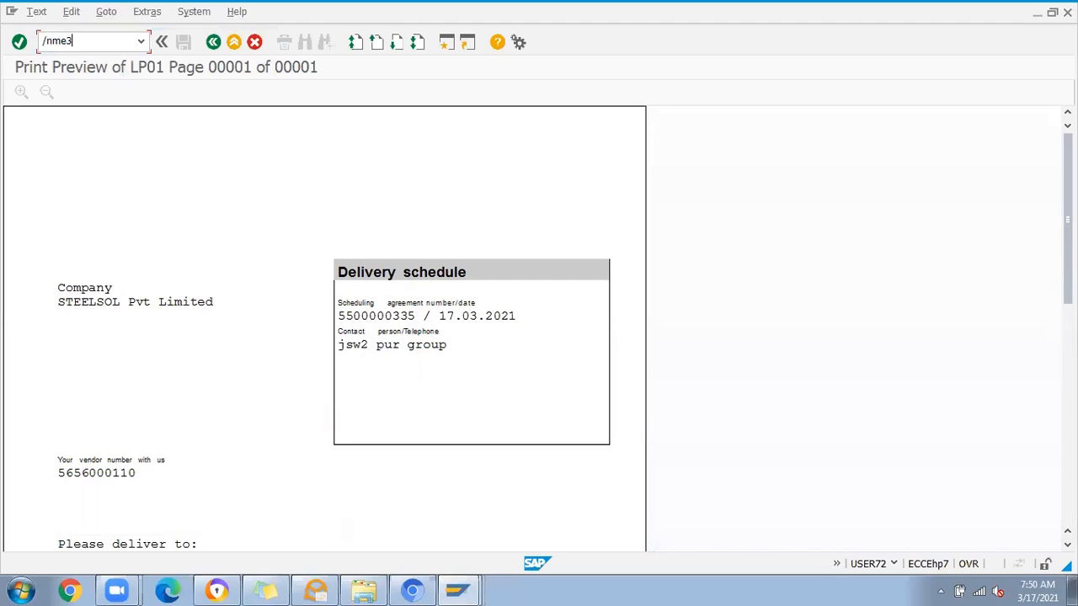
text(3l)
key(Return)
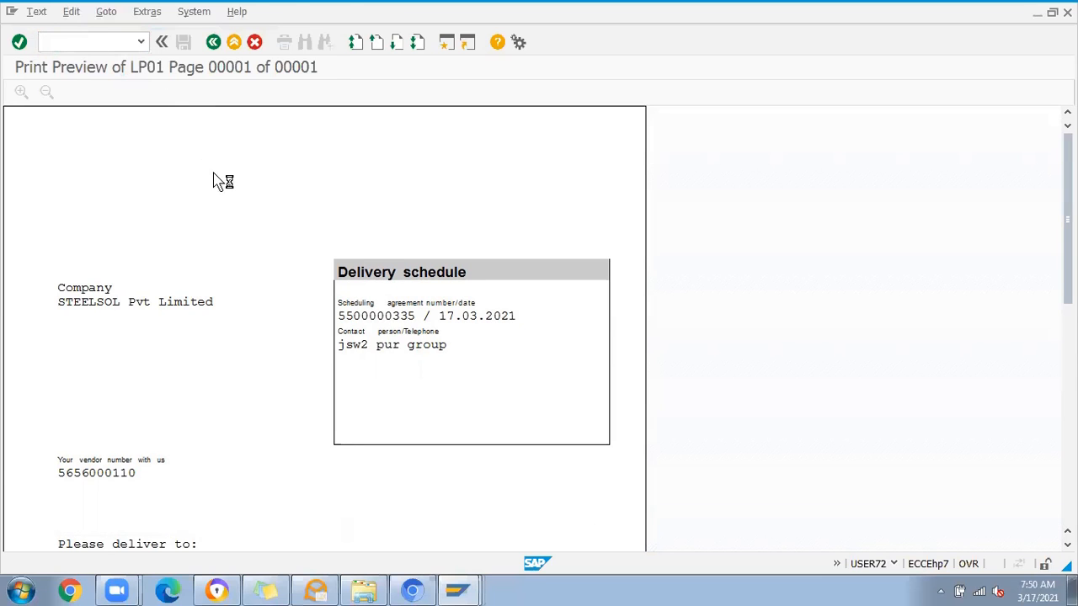
double_click(125, 160)
key(ctrl+c)
click(324, 152)
key(Return)
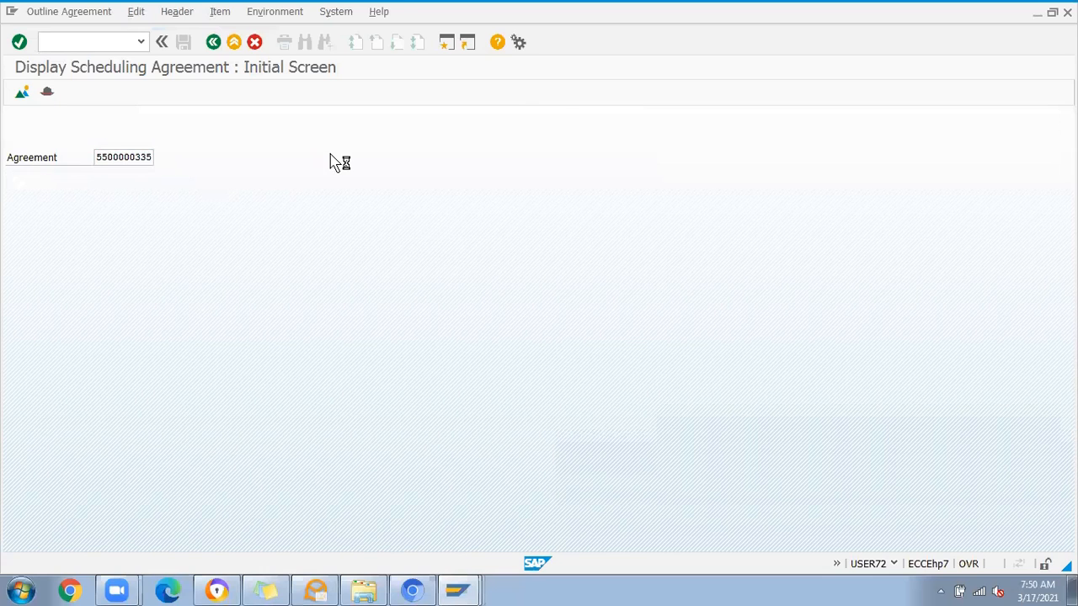
Step: Request the purchase order history of agreement item 10 and read the long text of the resulting message
click(15, 195)
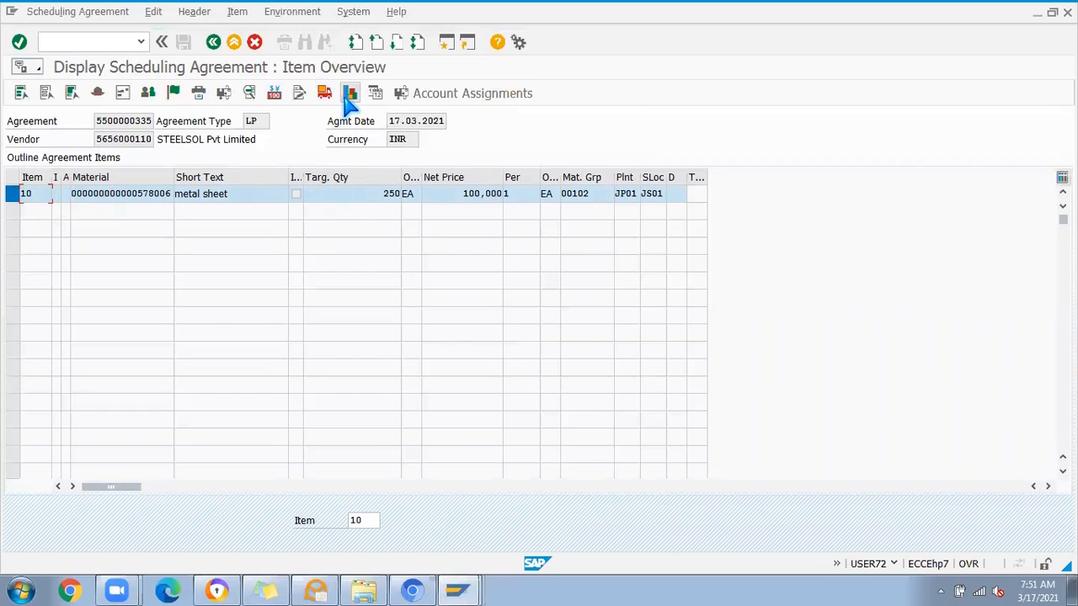
click(349, 174)
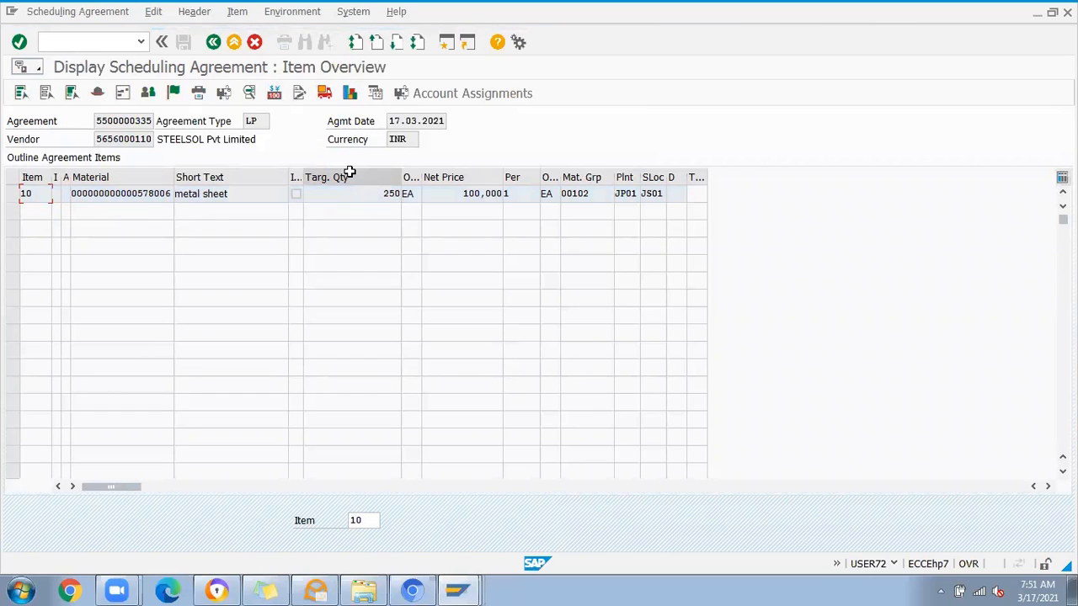
click(139, 564)
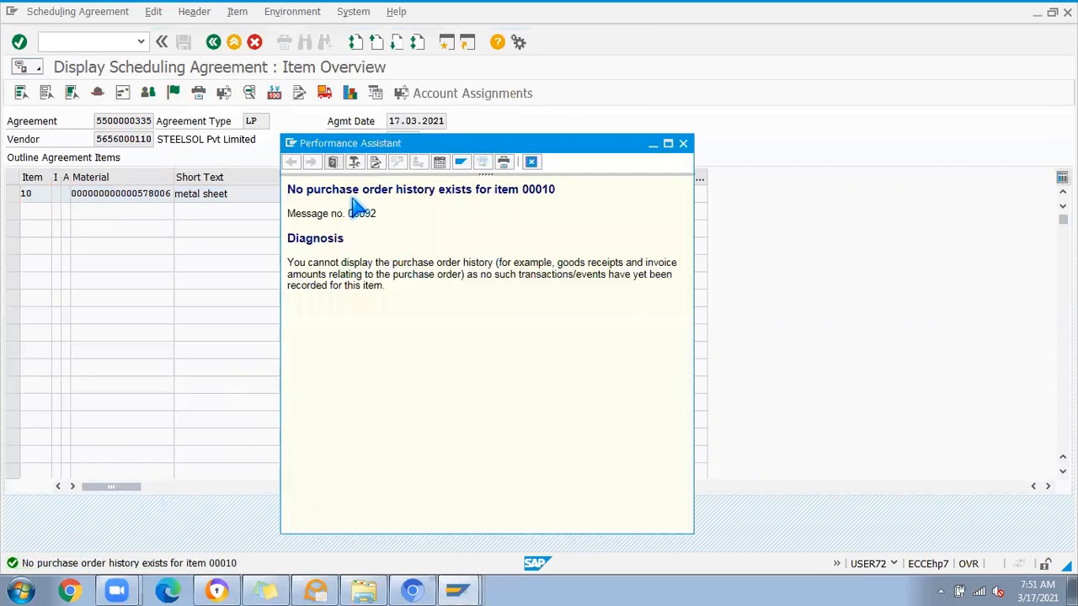
click(682, 144)
Step: Start transaction MIGO and load the scheduling agreement into a goods receipt with movement type 101
click(46, 42)
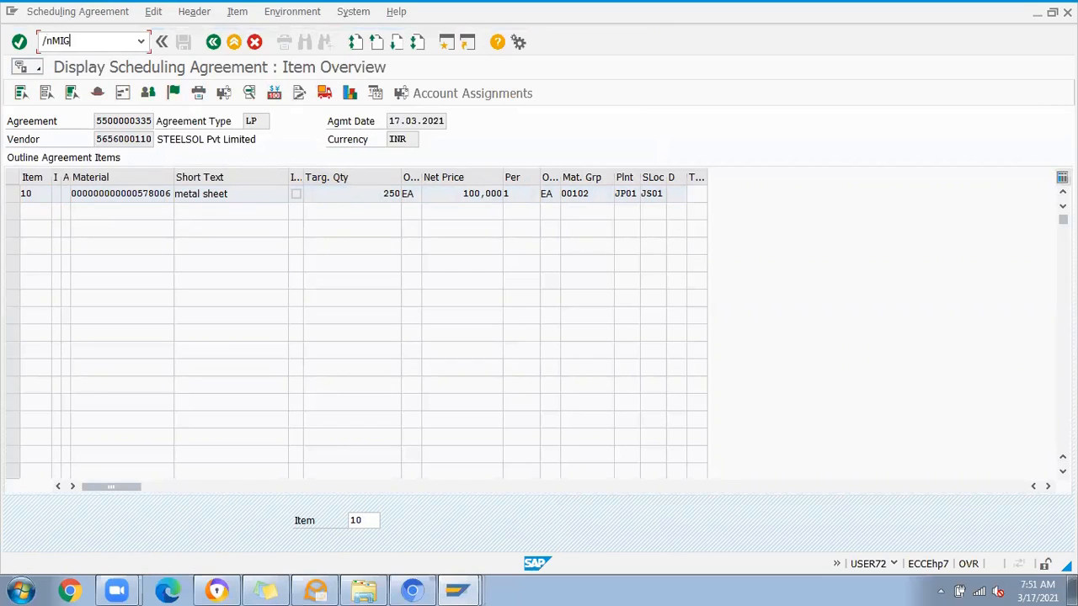
key(Return)
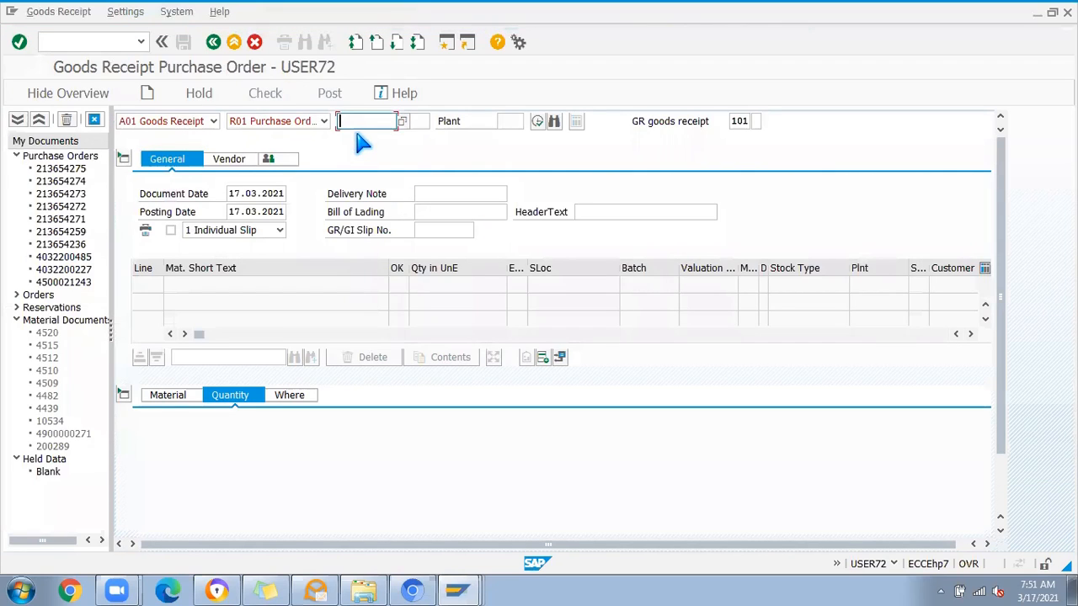
key(ctrl+v)
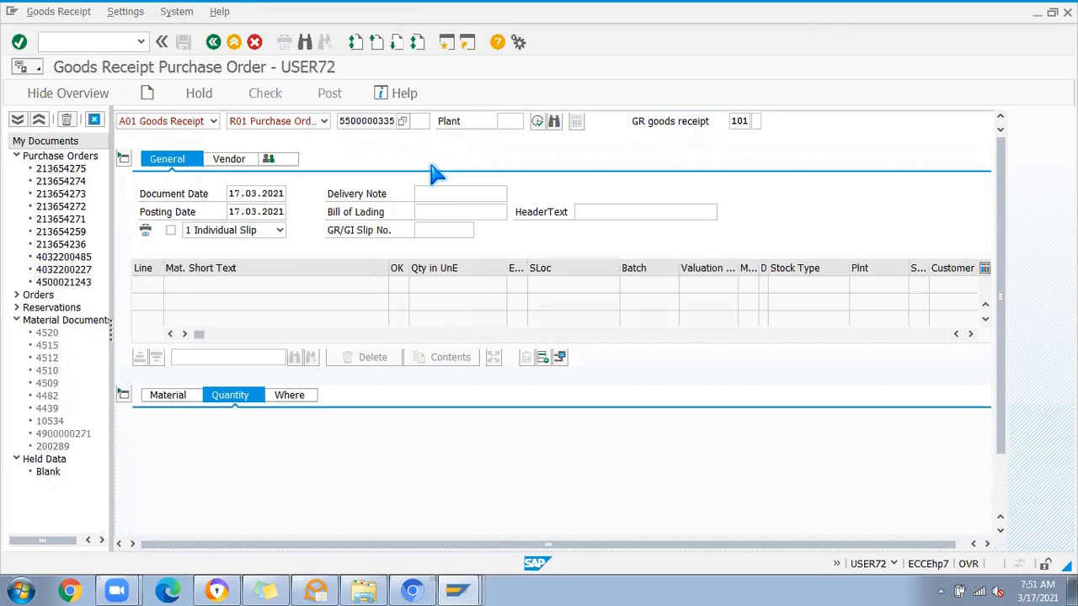
key(Return)
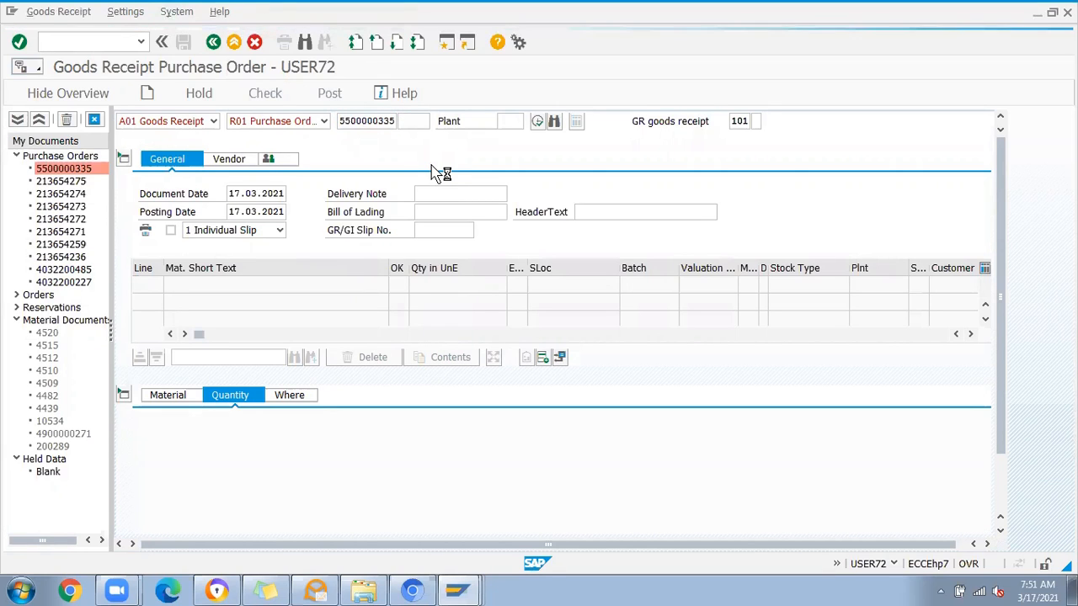
Step: Review the receipt quantity for the metal sheet, mark the item as OK, and check and post the goods receipt
click(293, 427)
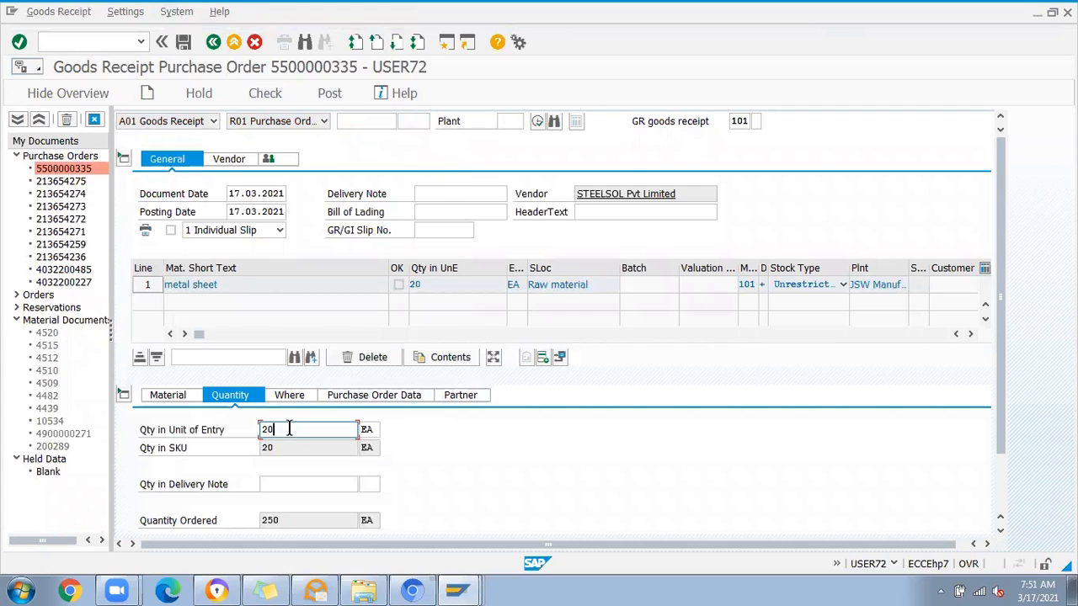
drag(281, 430, 193, 425)
drag(1001, 330, 995, 459)
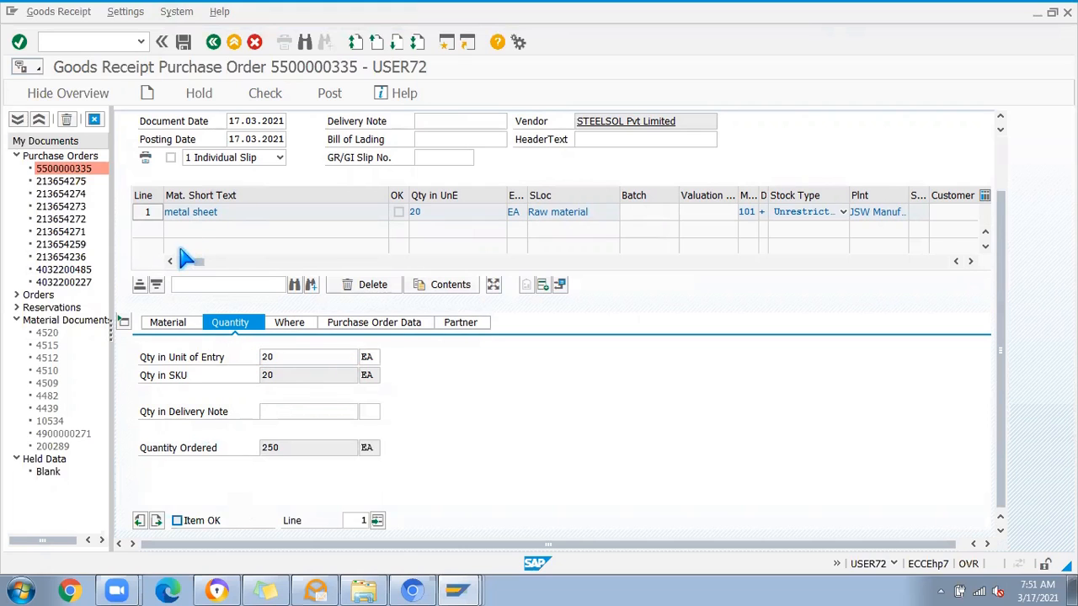
click(178, 521)
click(264, 96)
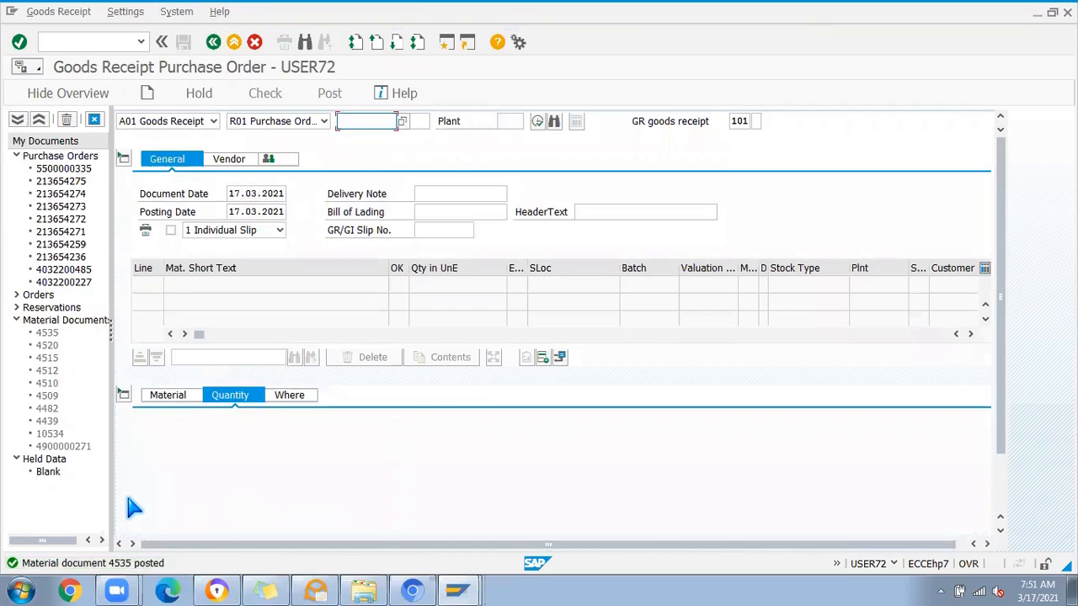
Step: Redisplay the scheduling agreement in ME33L and open the purchase order history of item 10
click(56, 42)
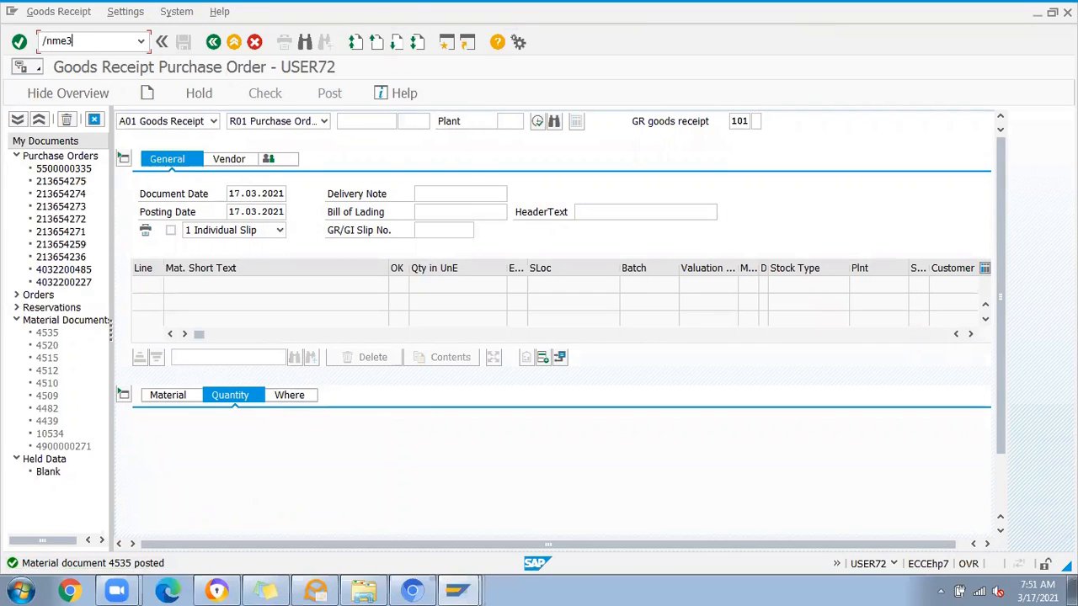
text(/nme33l)
key(Return)
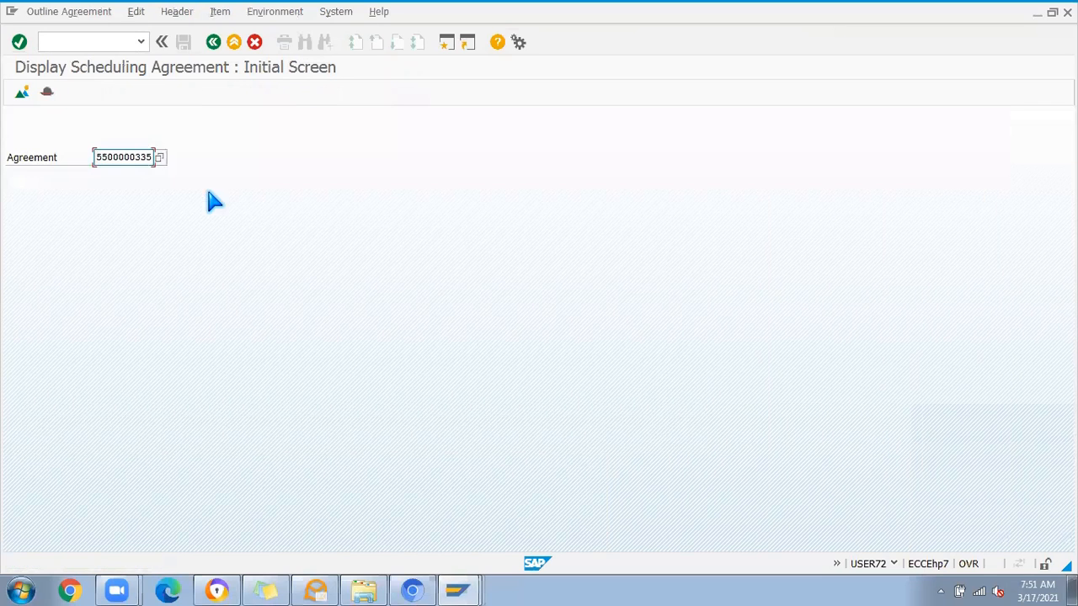
key(Return)
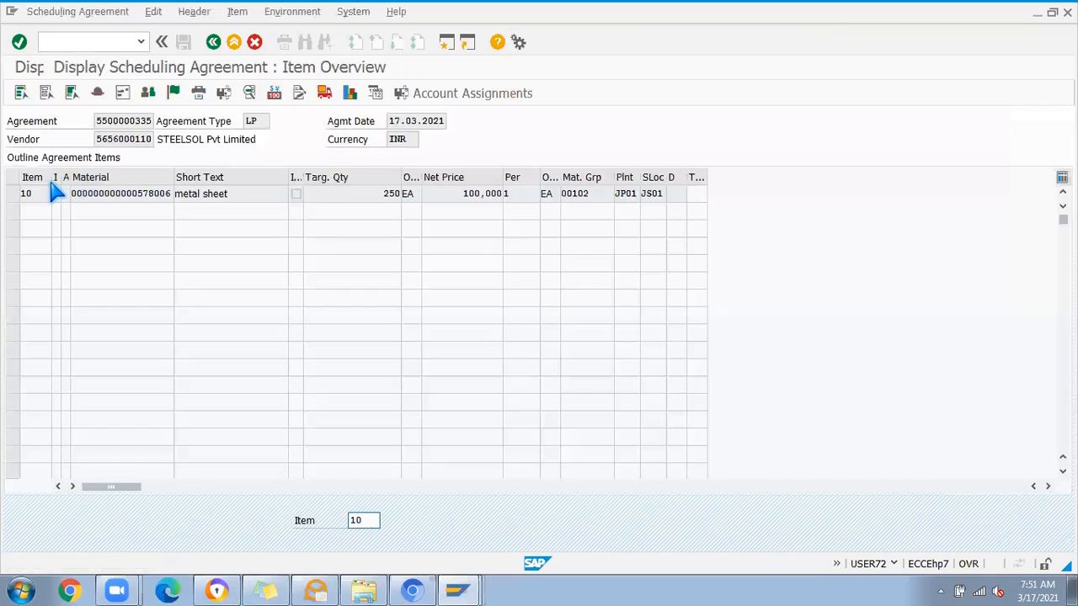
click(11, 195)
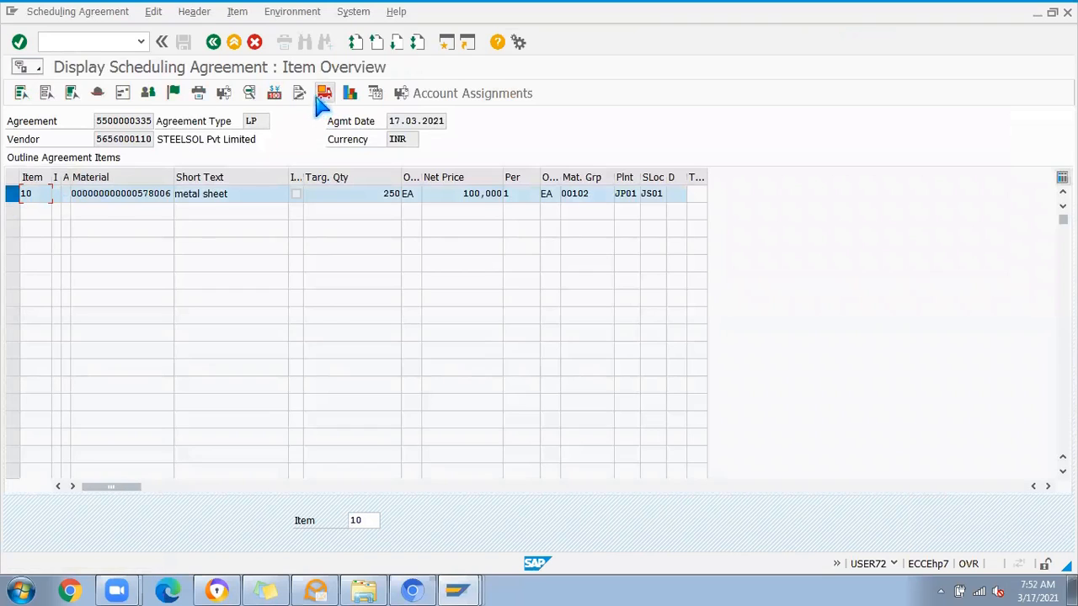
click(350, 94)
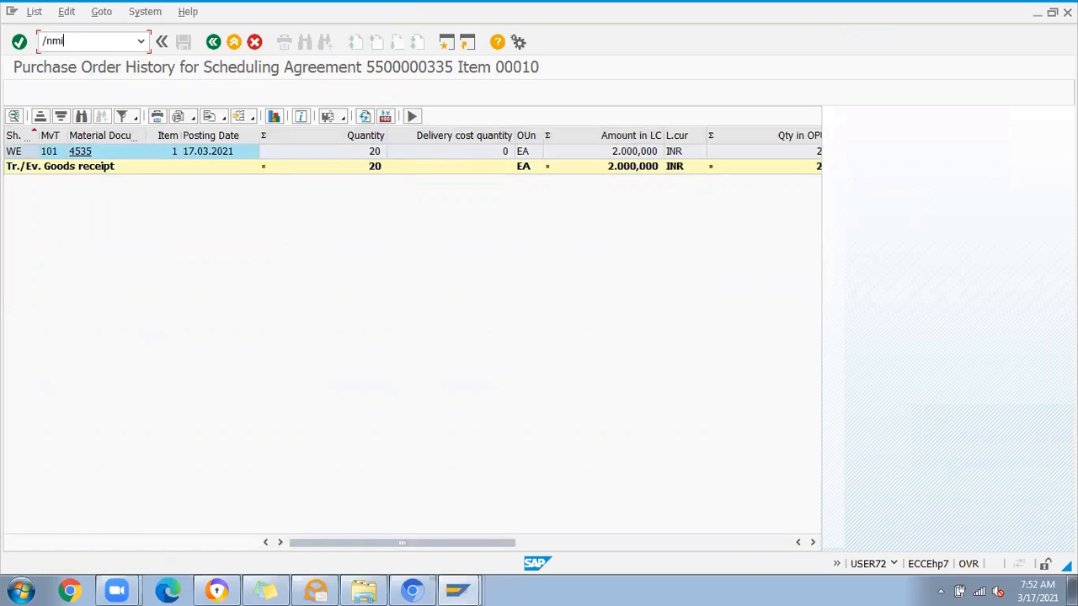
Step: Try to load the same scheduling agreement into another MIGO goods receipt and open the explanation of the resulting message
key(Return)
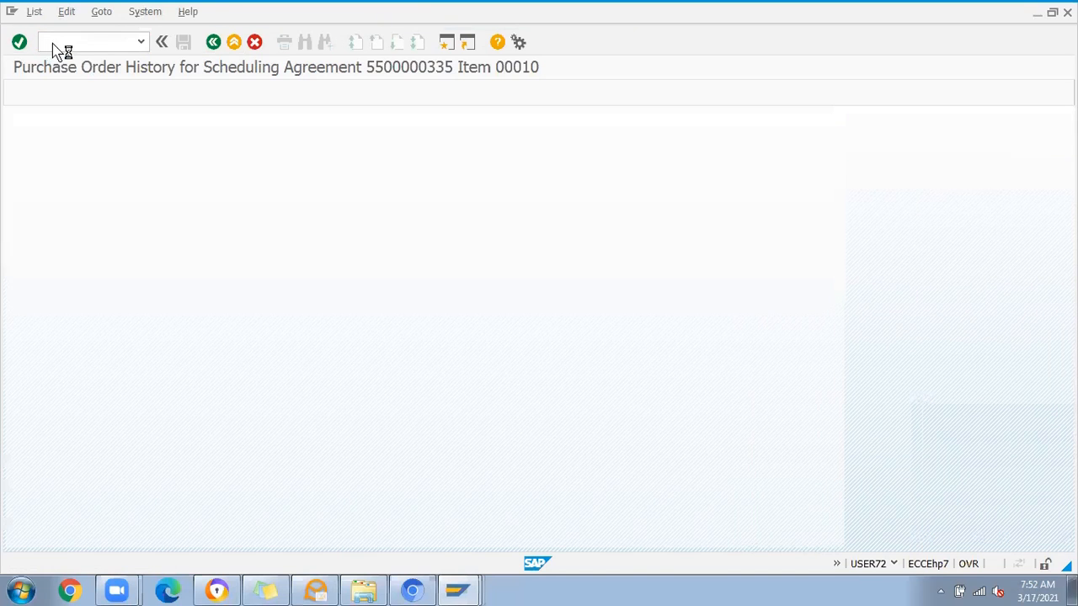
click(394, 122)
click(387, 138)
key(Return)
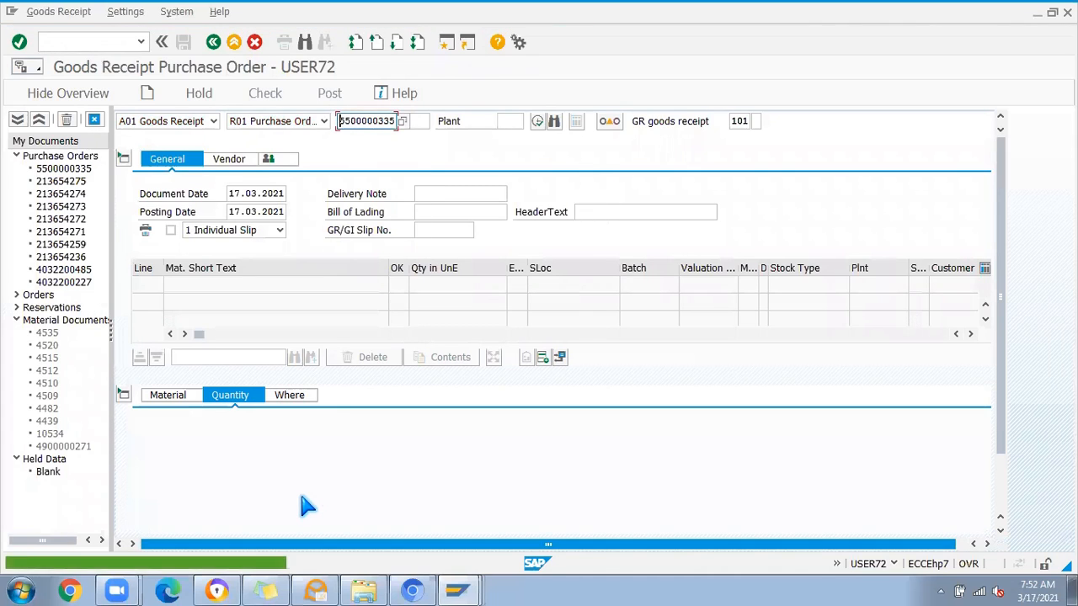
key(F1)
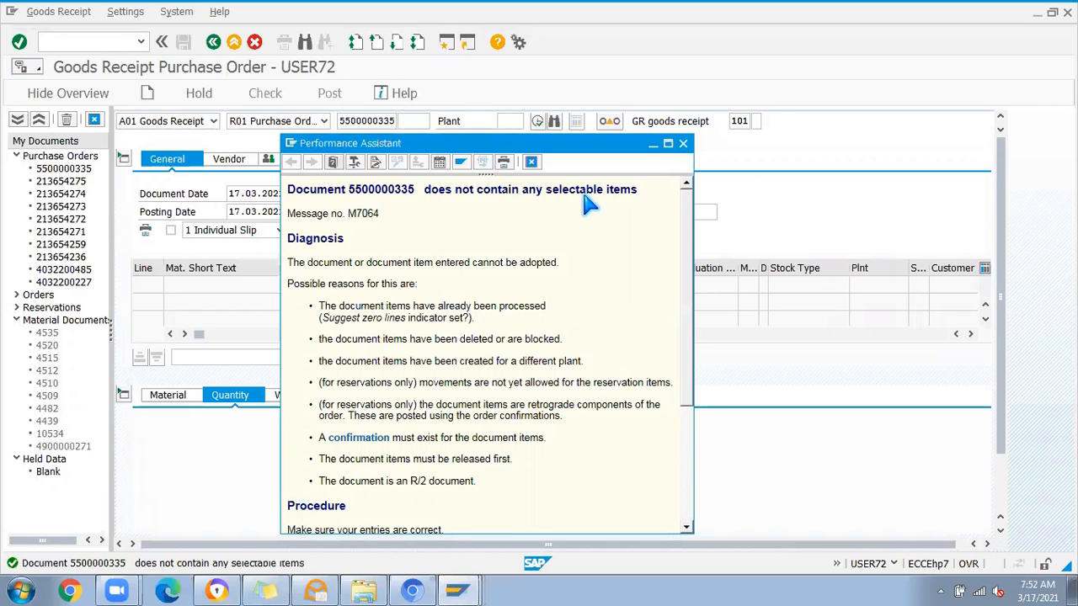
Step: Close the message explanation, start transaction ME38 for the scheduling agreement and open the delivery schedule of item 10
click(683, 143)
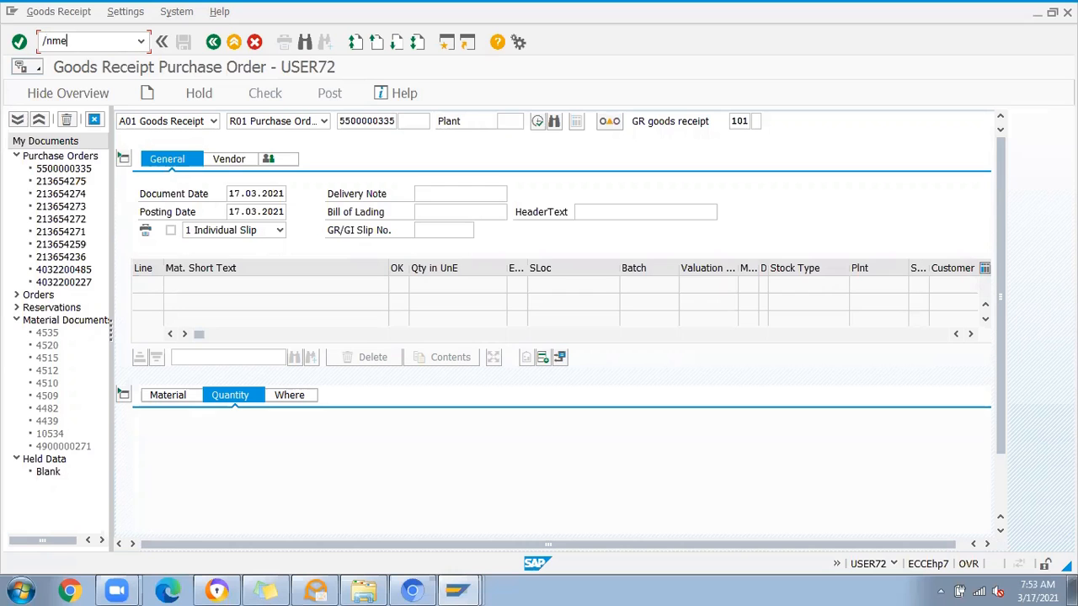
key(Return)
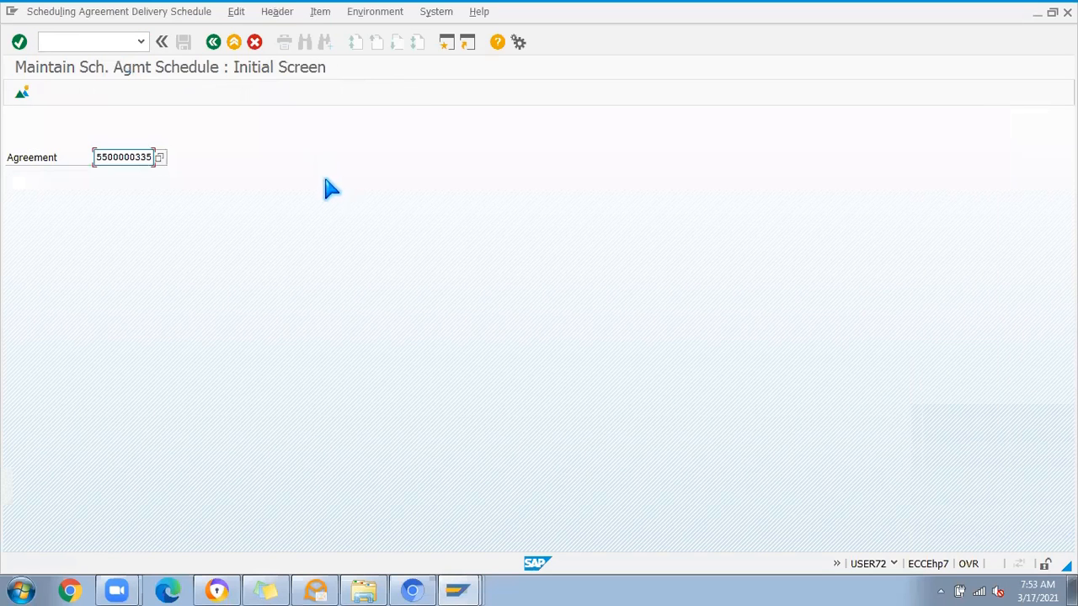
key(Return)
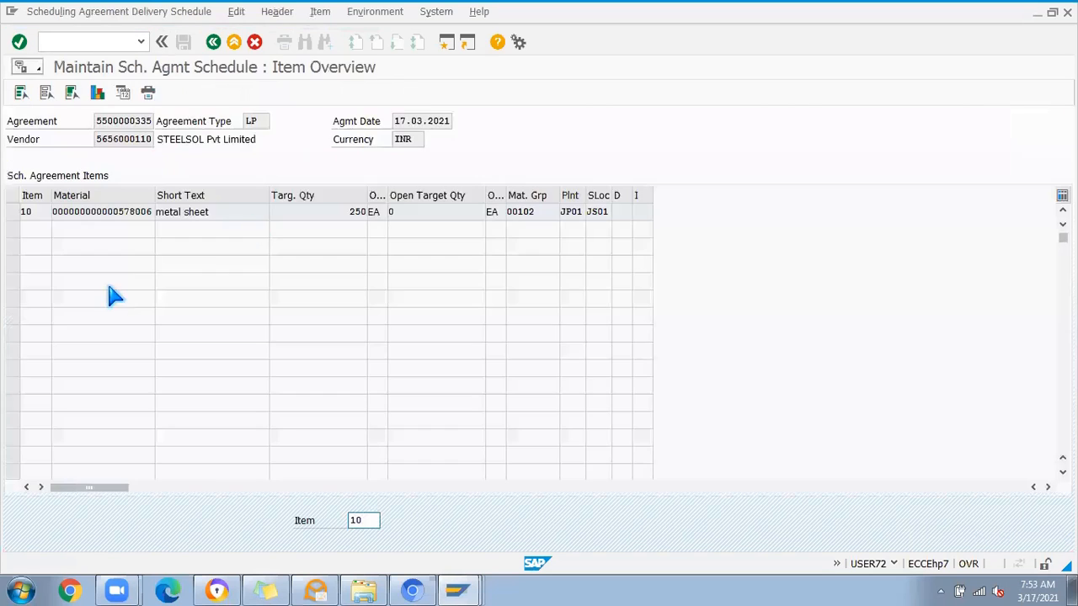
double_click(76, 212)
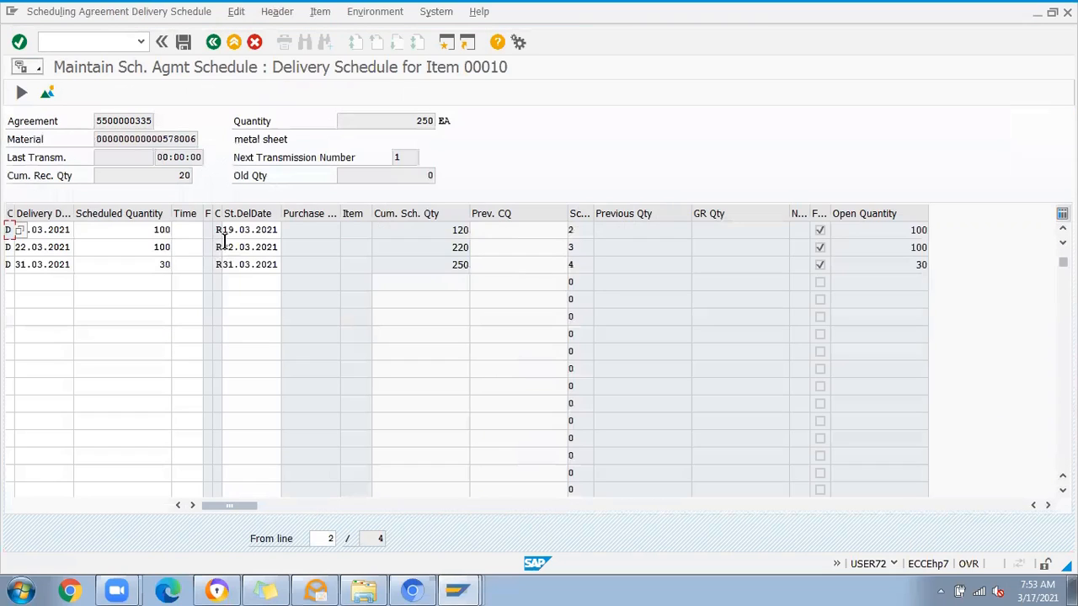
Step: Set the delivery date of the first 100-piece schedule line to 17.03.2021 and save the delivery schedule
click(145, 228)
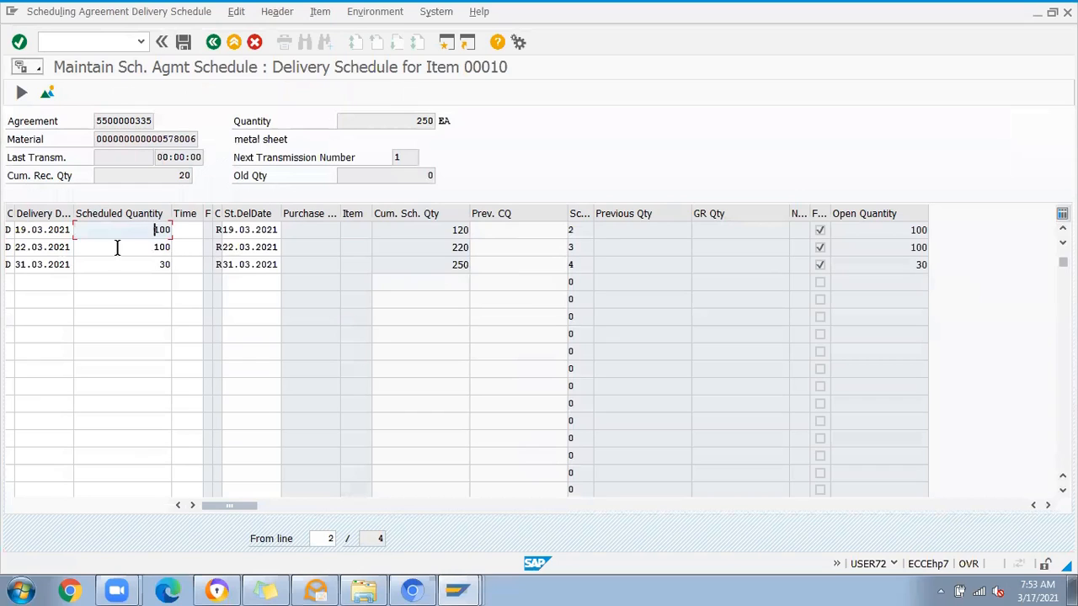
click(57, 230)
click(80, 233)
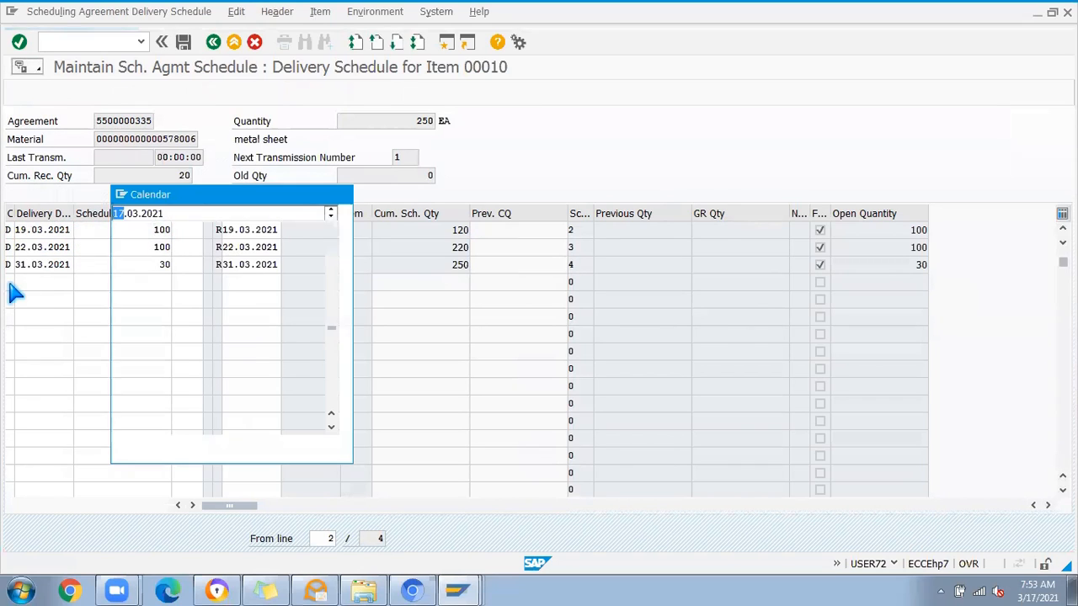
double_click(216, 341)
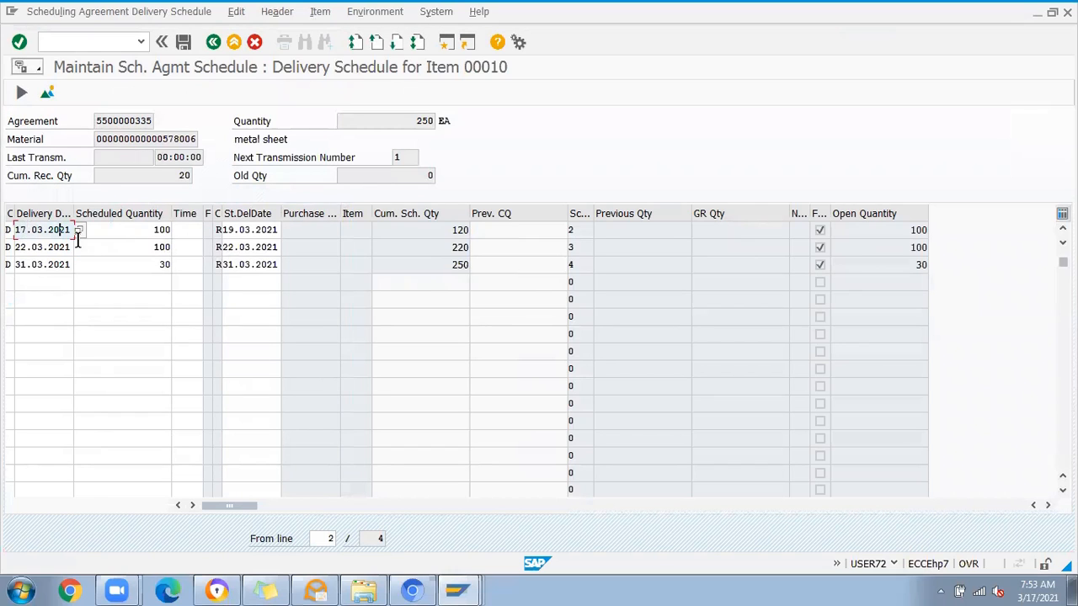
click(185, 44)
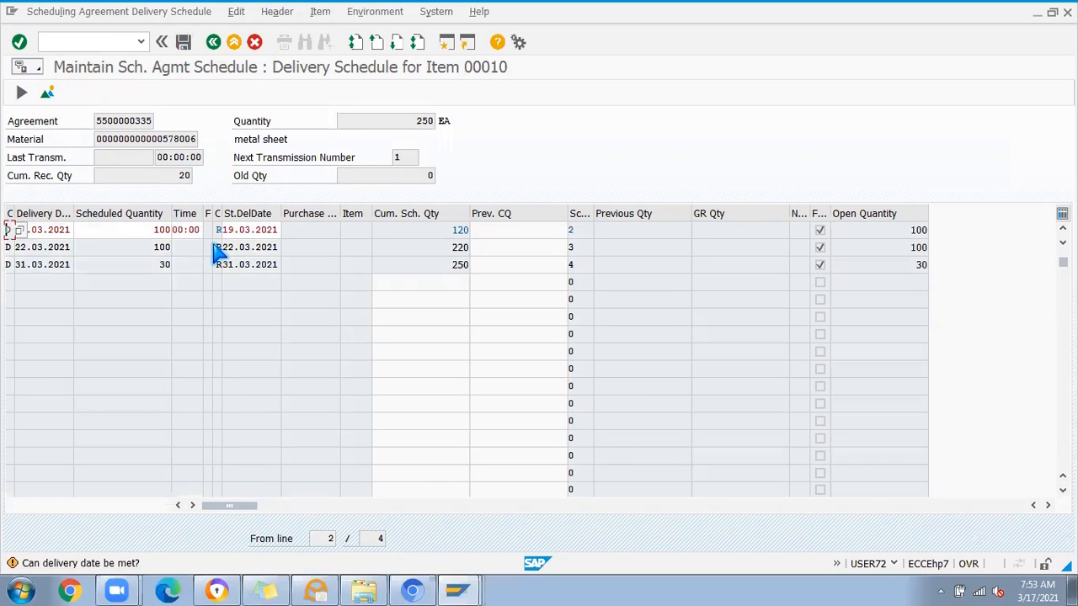
key(Return)
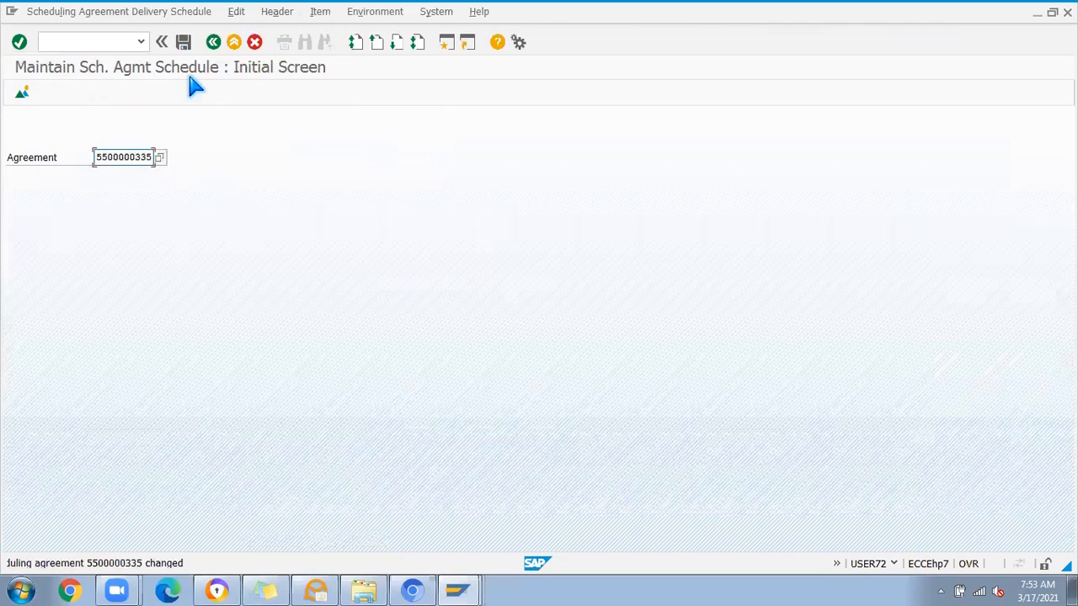
Step: Start transaction MIGO and load the scheduling agreement into a goods receipt with movement type 101
click(68, 42)
text(/nm)
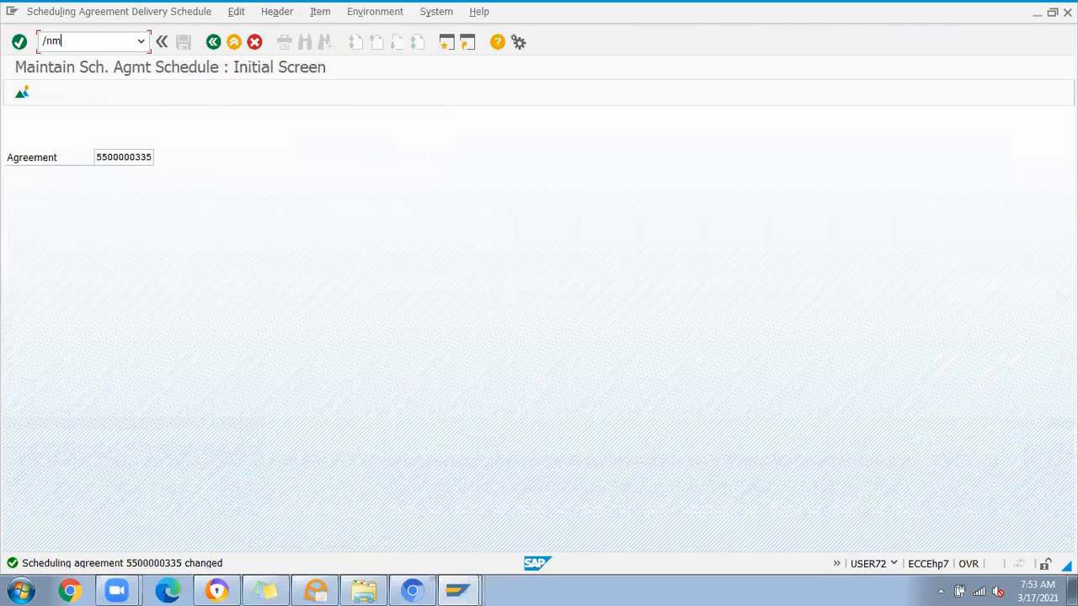
text(igo)
key(Return)
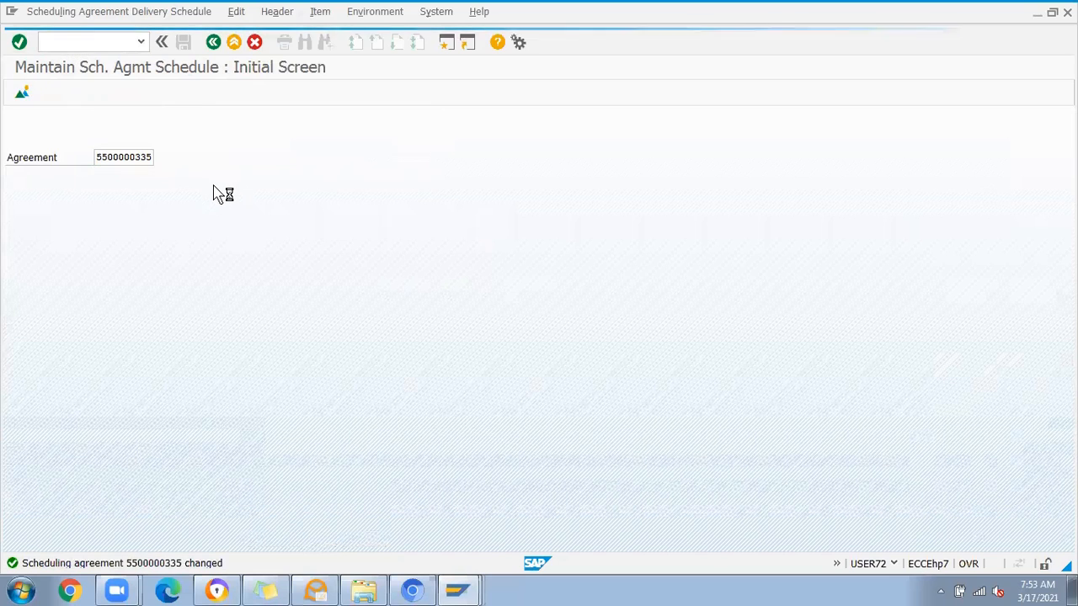
click(357, 138)
click(359, 137)
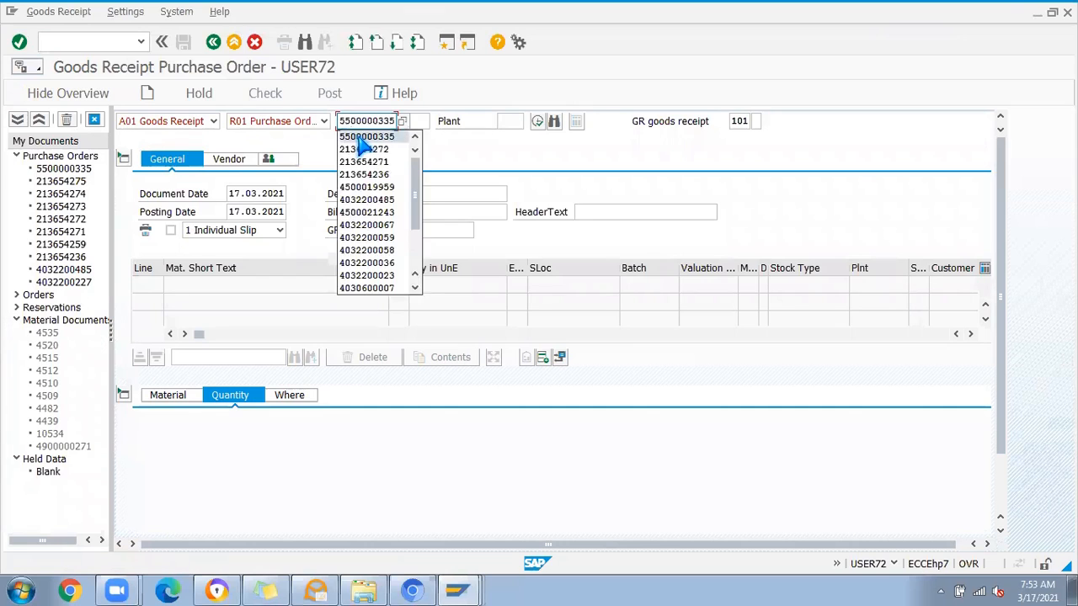
key(Return)
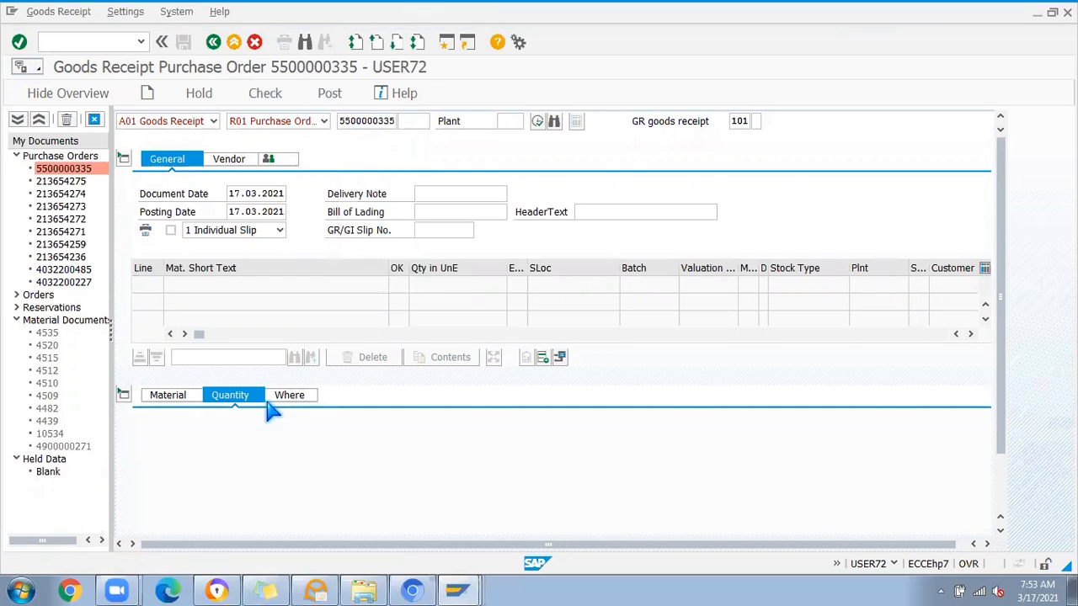
Step: Compare the metal sheet's proposed receipt quantity with its ordered and received quantities, switching Item OK on and off without posting
double_click(306, 429)
click(321, 432)
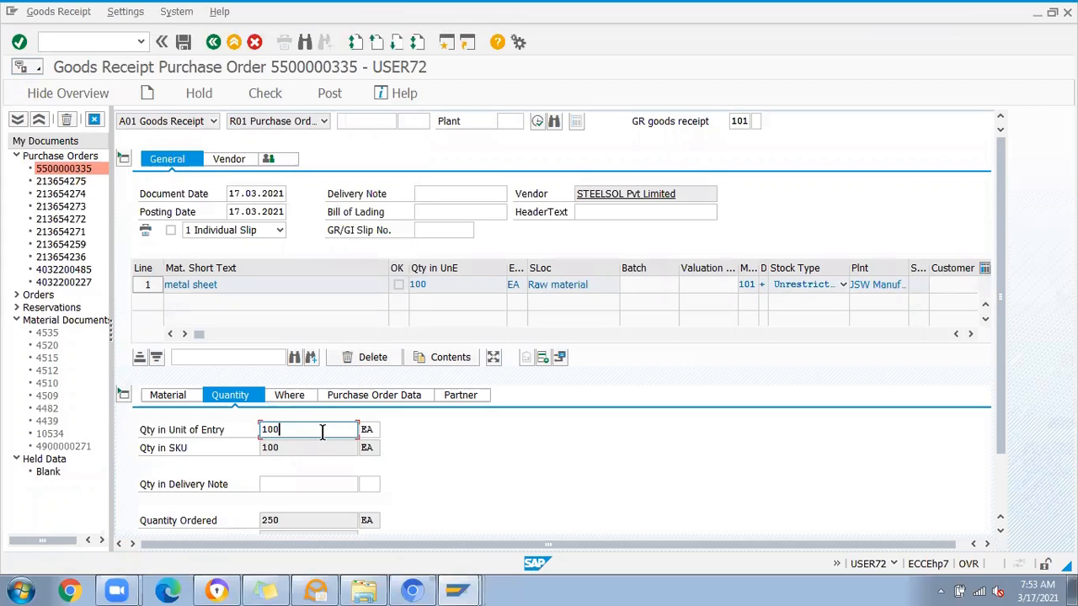
scroll(630, 447, down, 2)
click(178, 520)
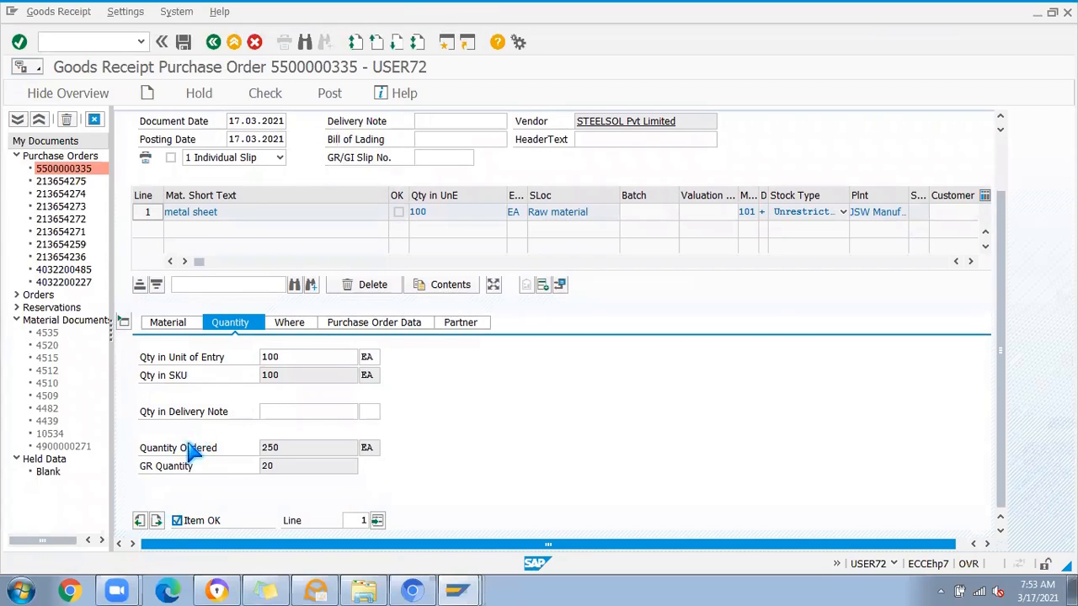
click(177, 520)
Step: Abandon the goods receipt, return to ME38 and open the delivery schedule of item 10 again
click(67, 42)
text(/nme38)
key(Return)
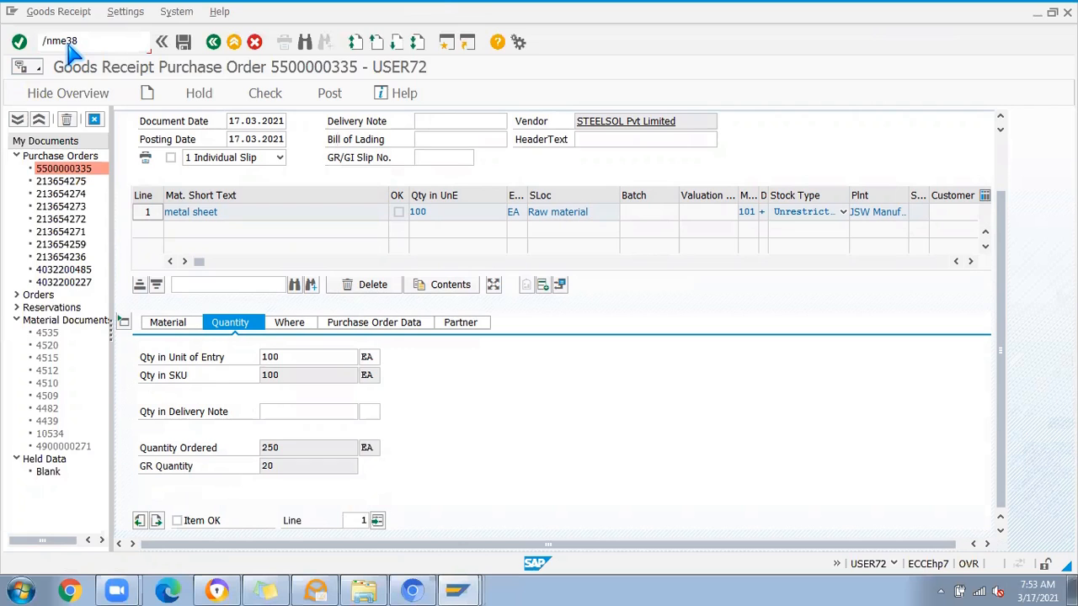
key(Return)
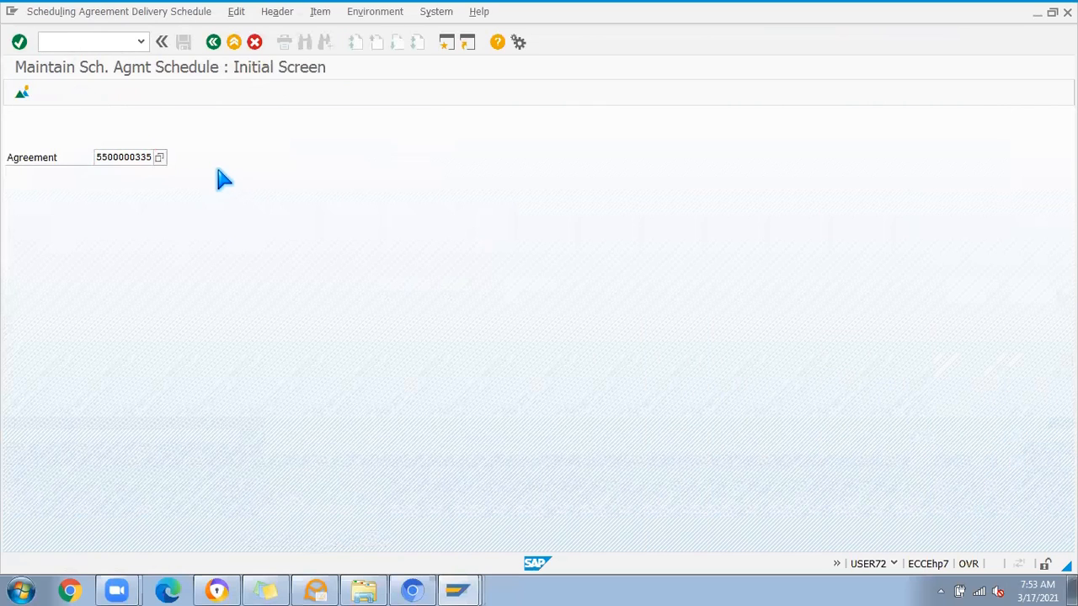
double_click(98, 213)
Step: Choose another delivery date for the first 100-piece schedule line and save the delivery schedule
click(53, 230)
click(78, 230)
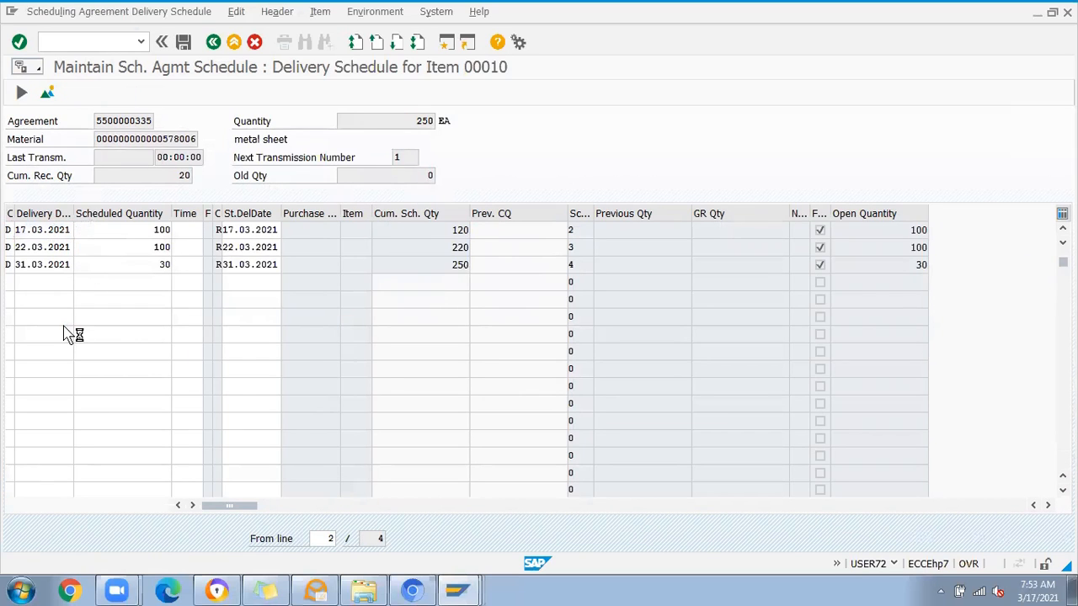
double_click(262, 334)
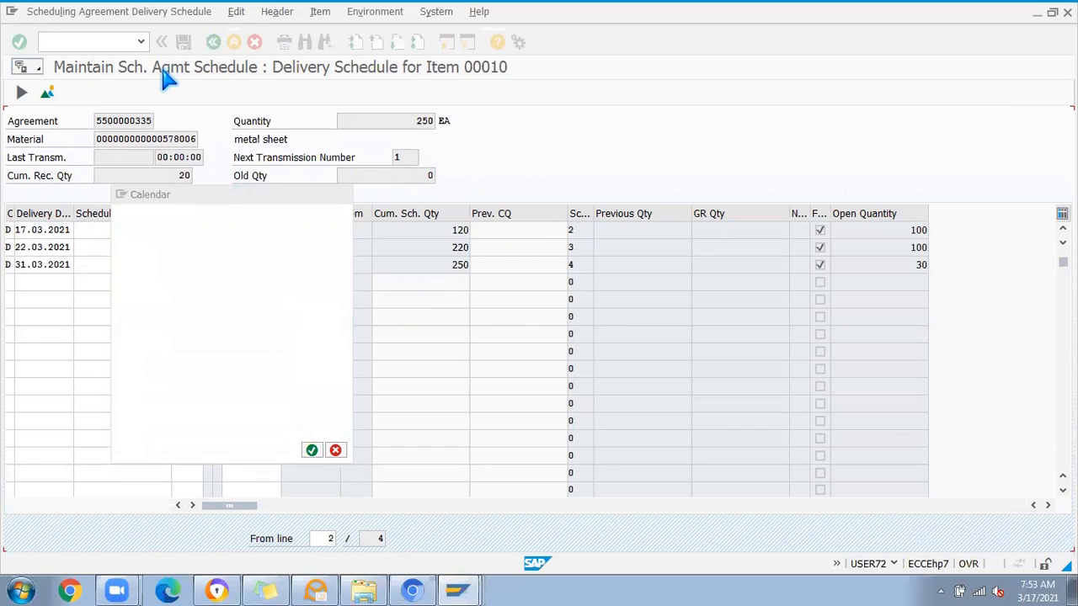
click(182, 42)
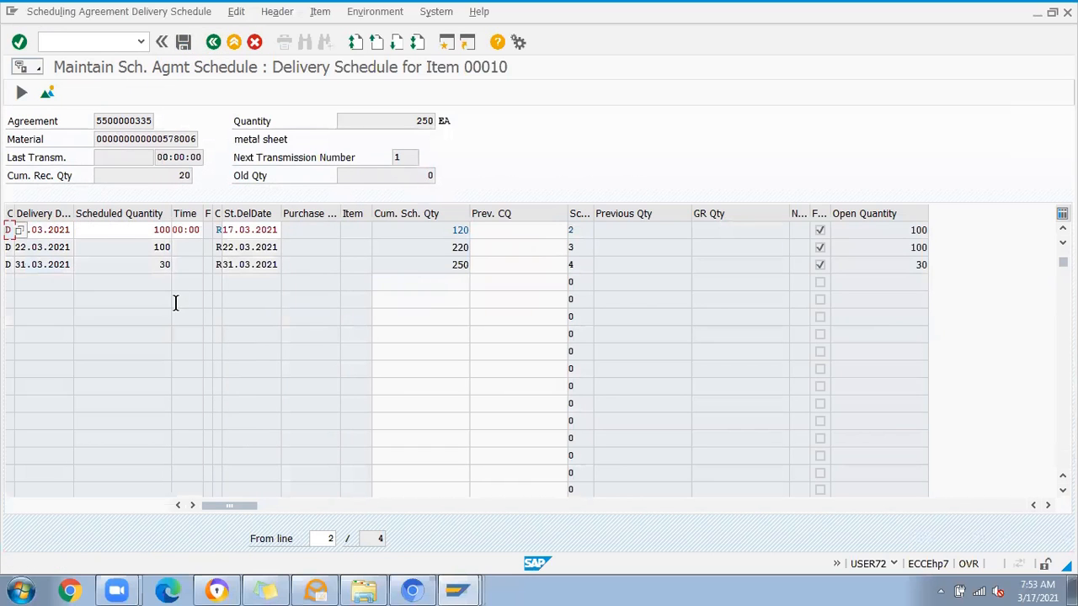
key(Return)
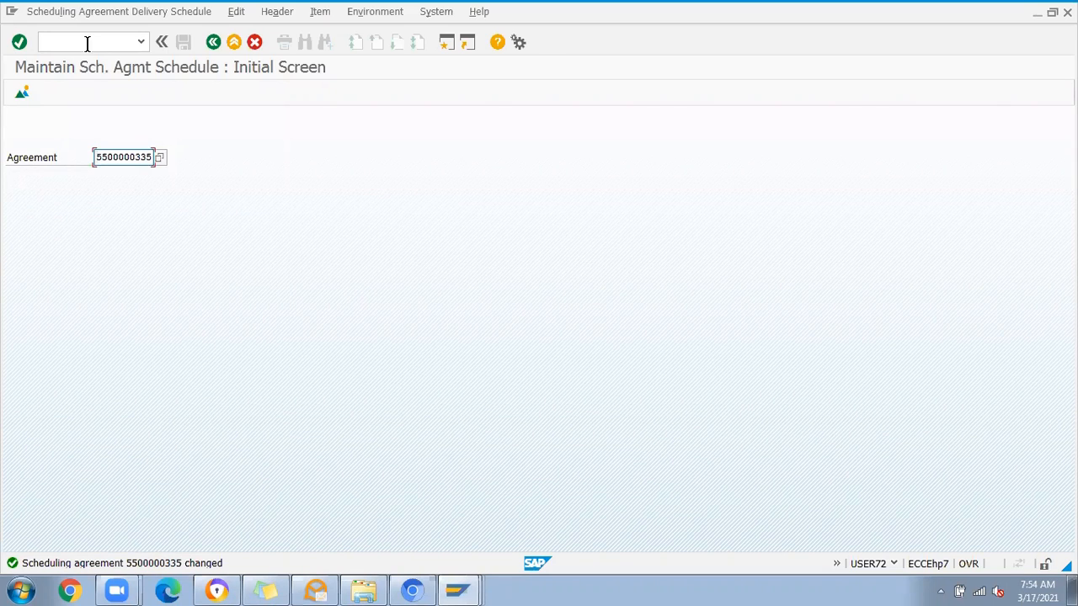
Step: Start transaction SPRO and display the SAP Customizing Implementation Guide
click(87, 44)
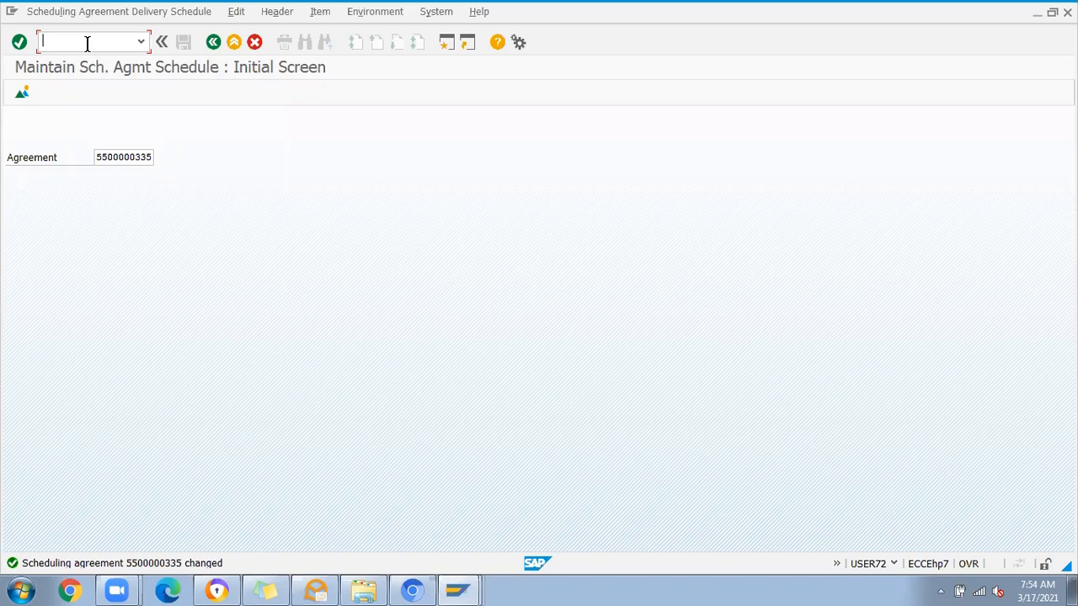
text(/nspro)
key(Return)
click(88, 97)
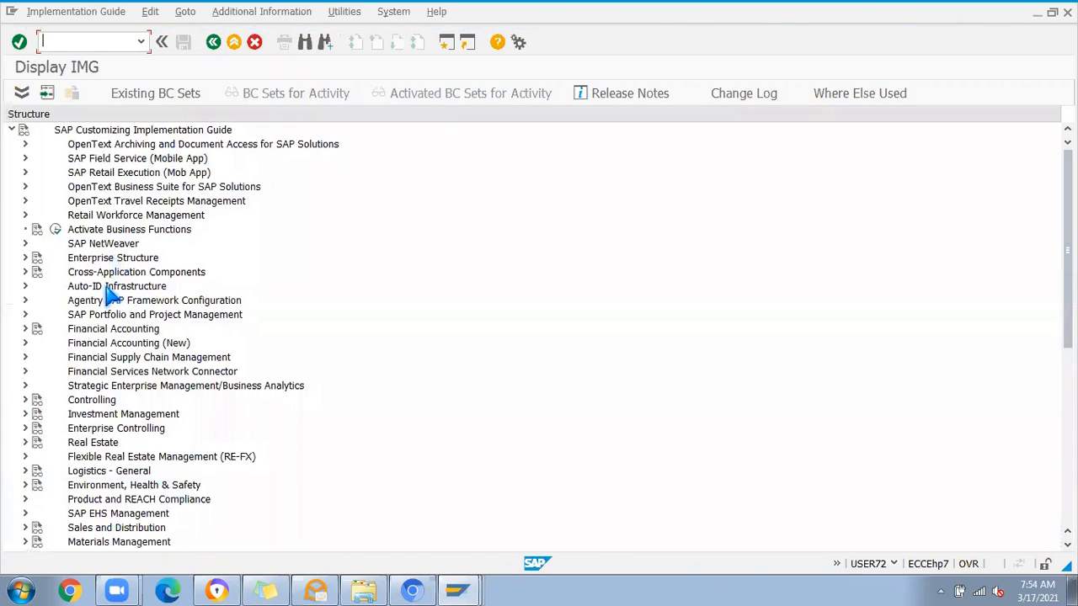
Step: Expand Materials Management and its Purchasing node in the implementation guide
scroll(308, 419, down, 1)
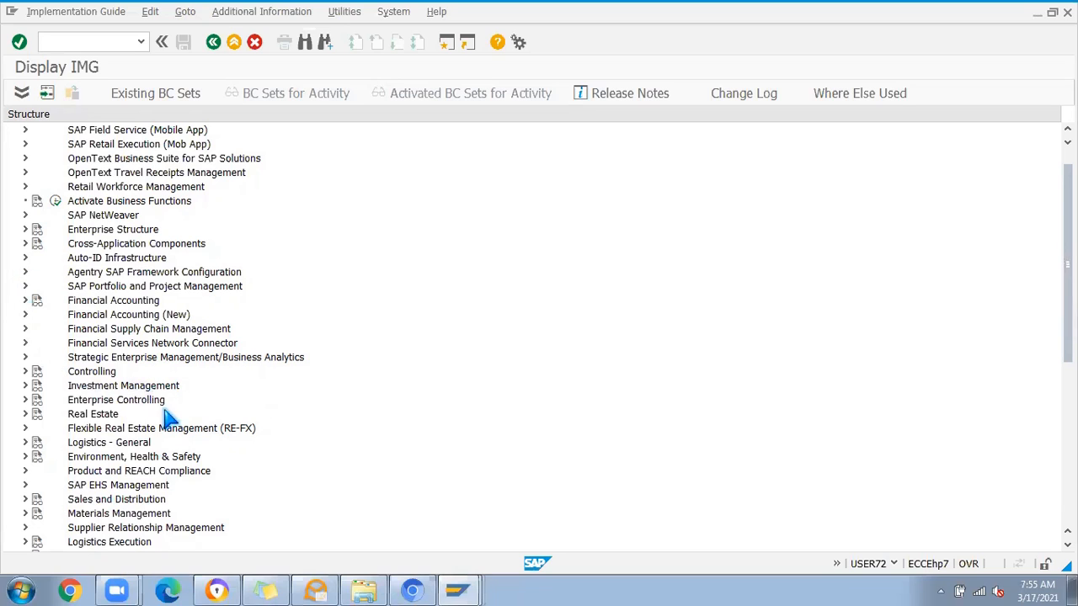
scroll(180, 383, down, 2)
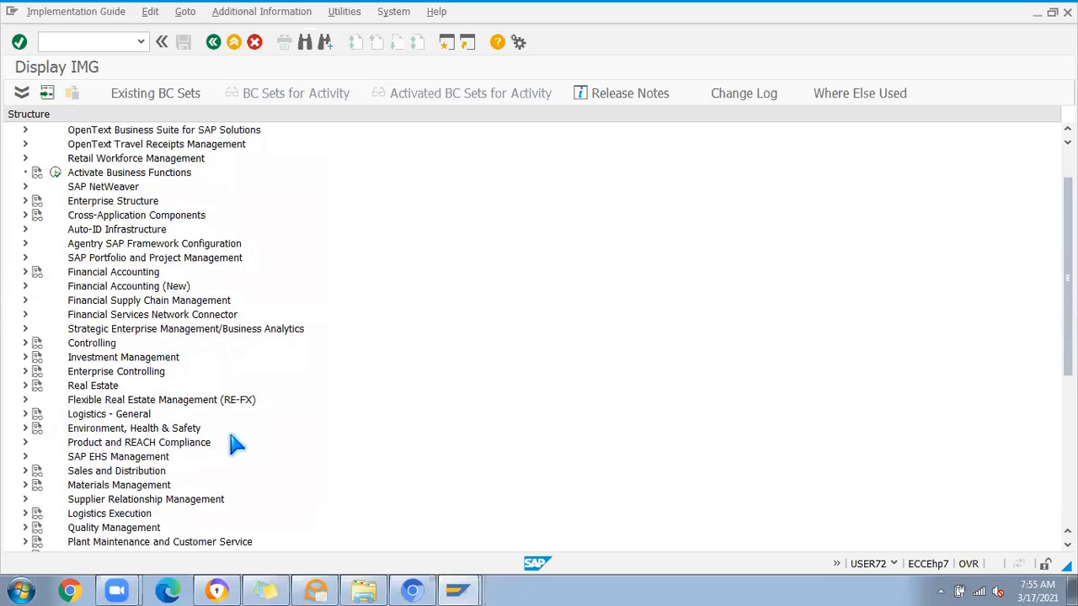
scroll(242, 444, down, 2)
scroll(241, 444, down, 2)
click(25, 371)
scroll(263, 387, down, 3)
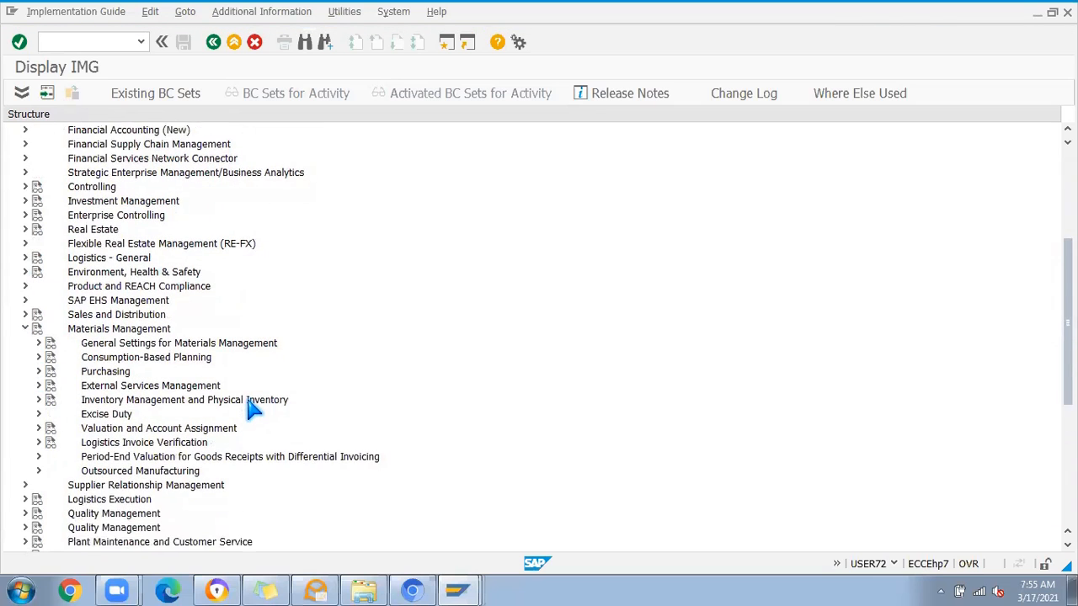
click(38, 344)
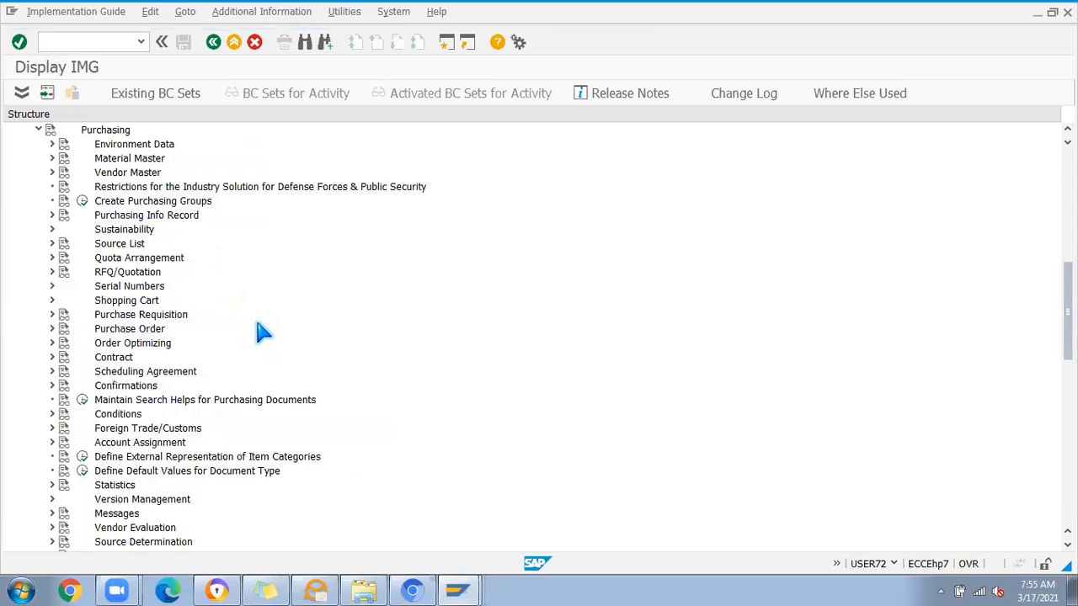
Step: Expand Scheduling Agreement under Purchasing and open the Define Document Types activity
click(179, 373)
click(51, 374)
scroll(200, 404, down, 2)
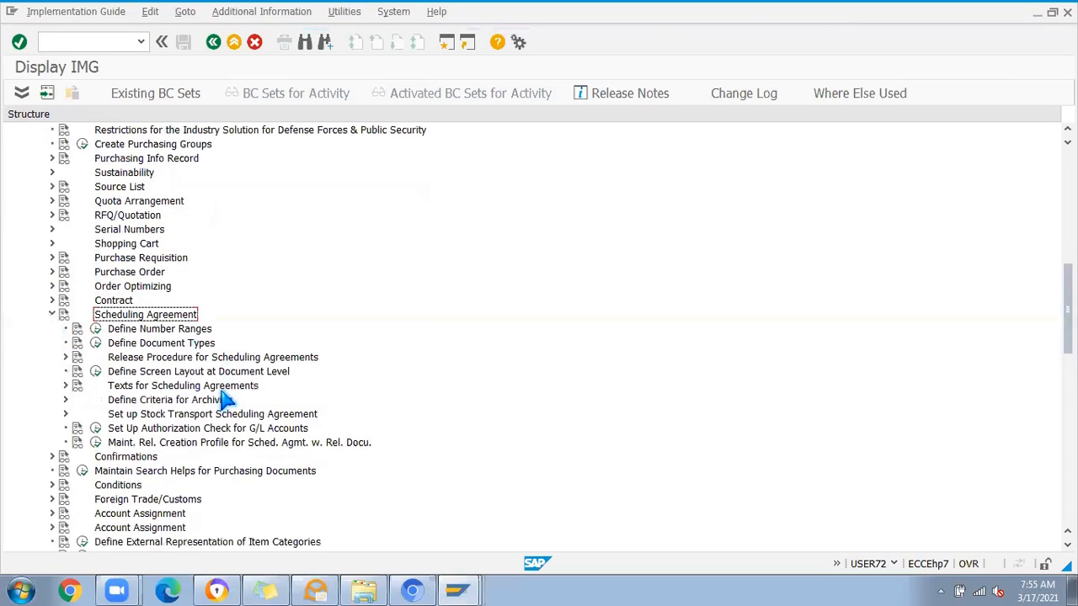
click(96, 343)
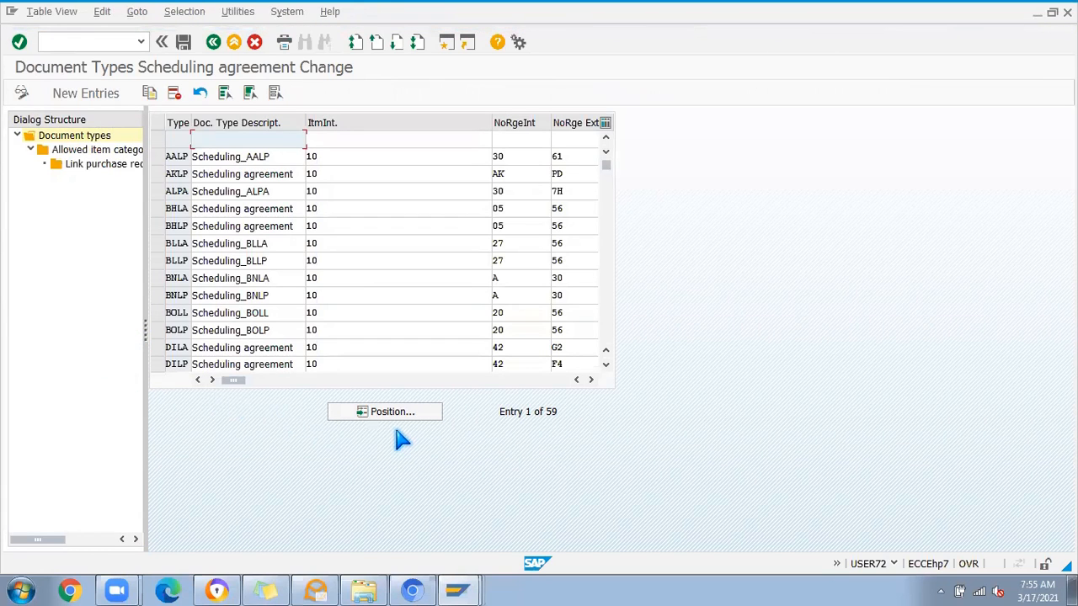
Step: Position the scheduling agreement document types list at type LP
click(400, 420)
text(L)
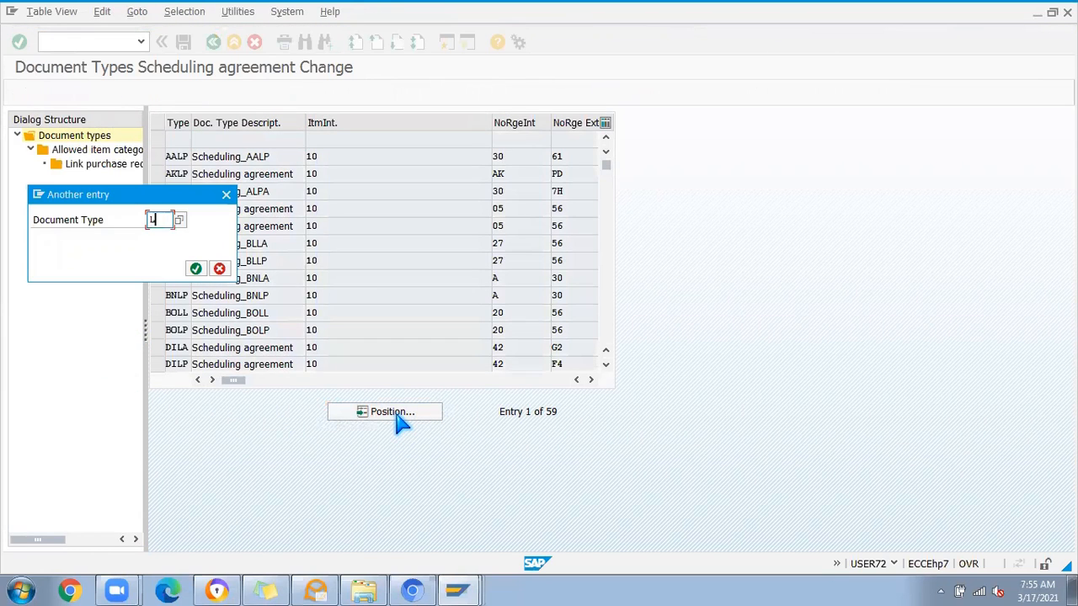
key(Return)
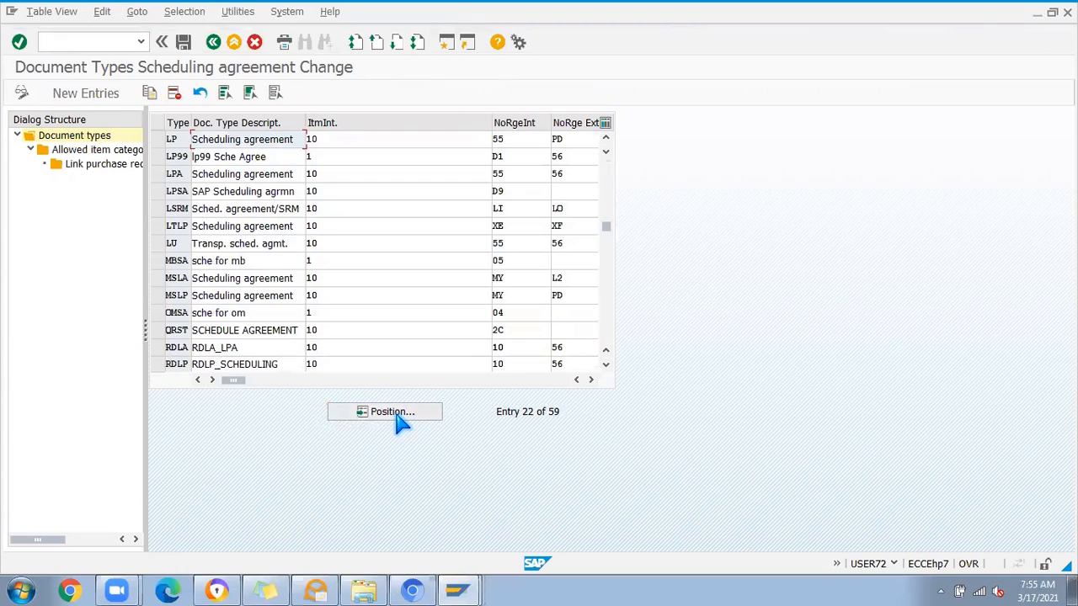
Step: Examine the item interval and the internal and external number range assignments of document type LP
click(337, 139)
click(590, 380)
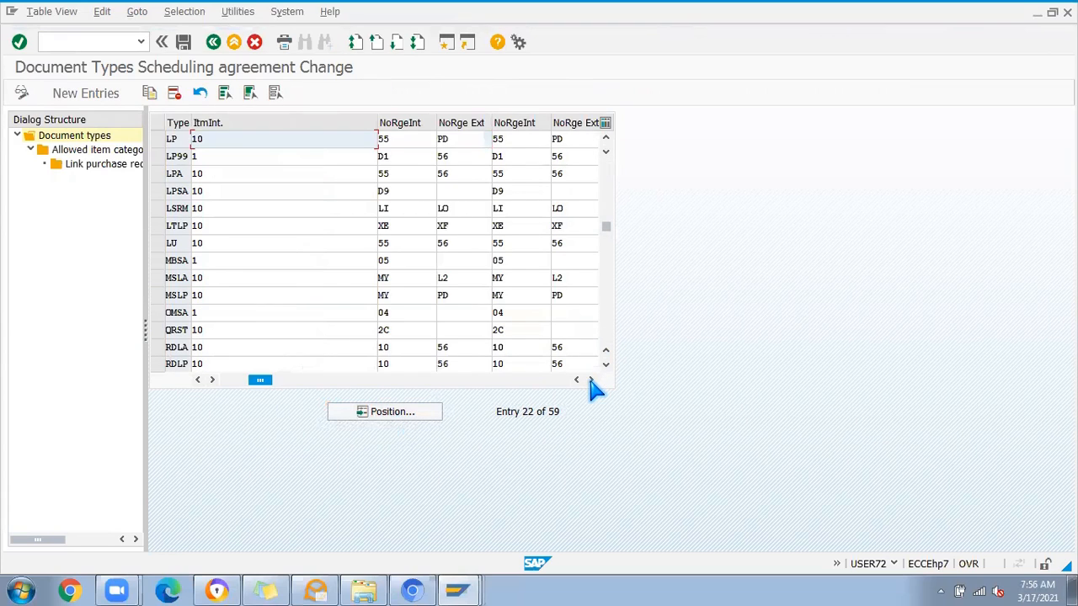
click(409, 139)
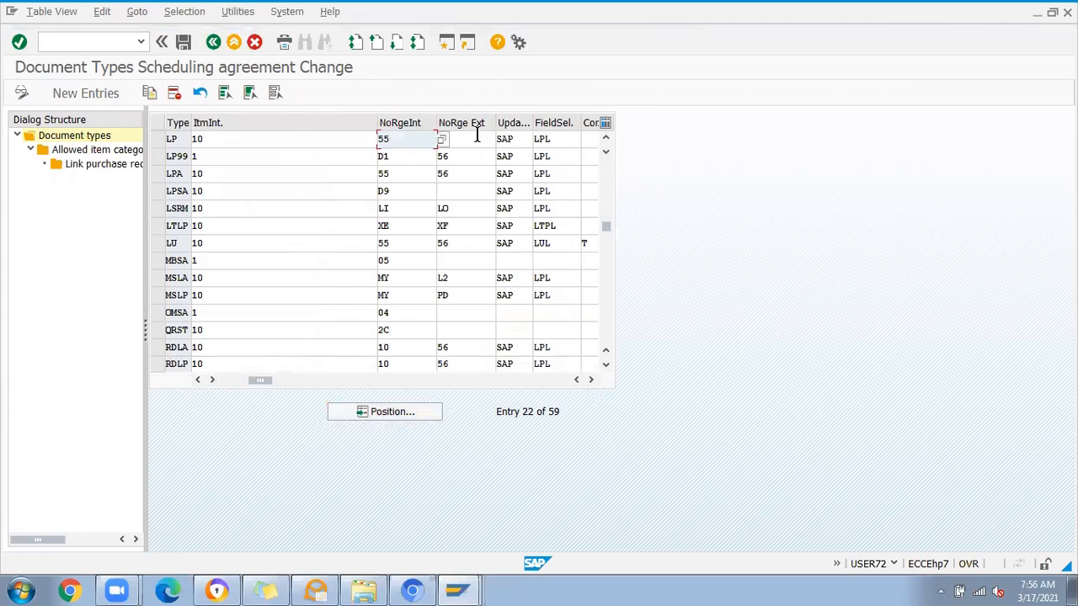
click(470, 139)
text(PD)
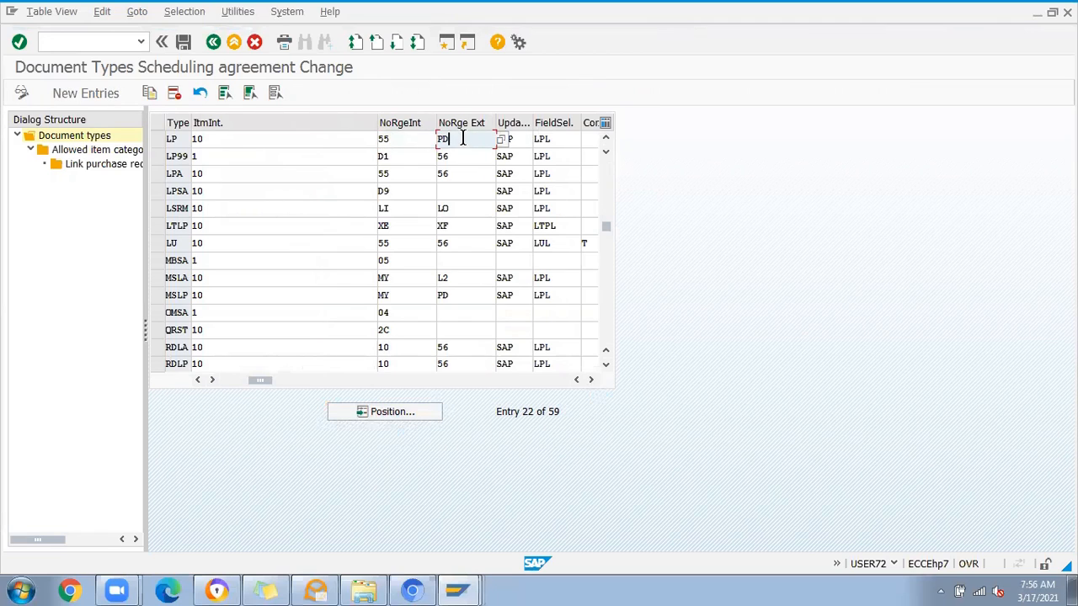
Step: Open a new session and start transaction ME31L to create a scheduling agreement
click(446, 44)
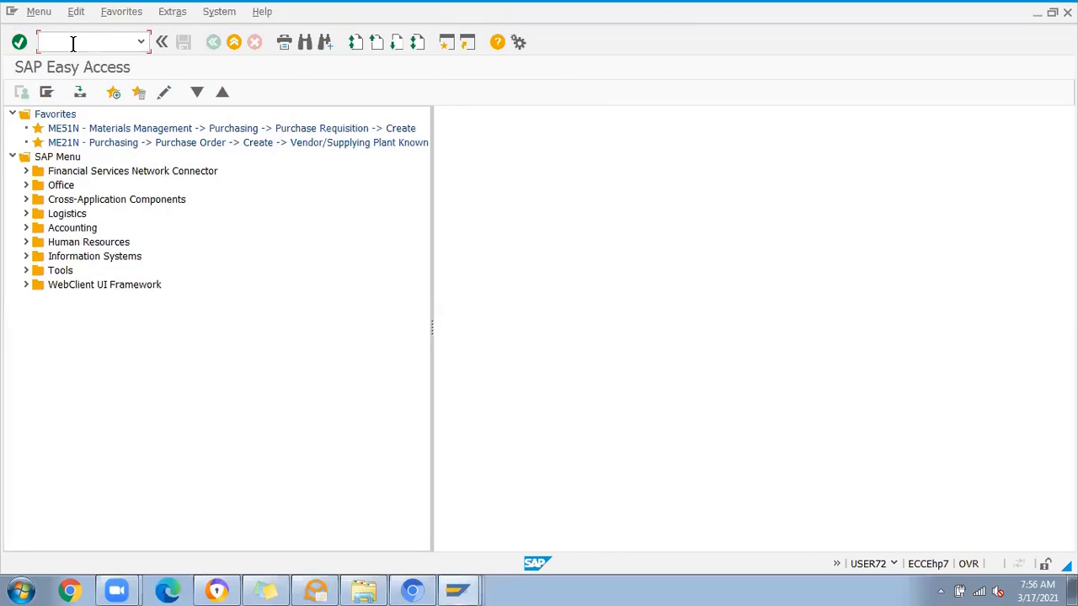
text(me31l)
key(Return)
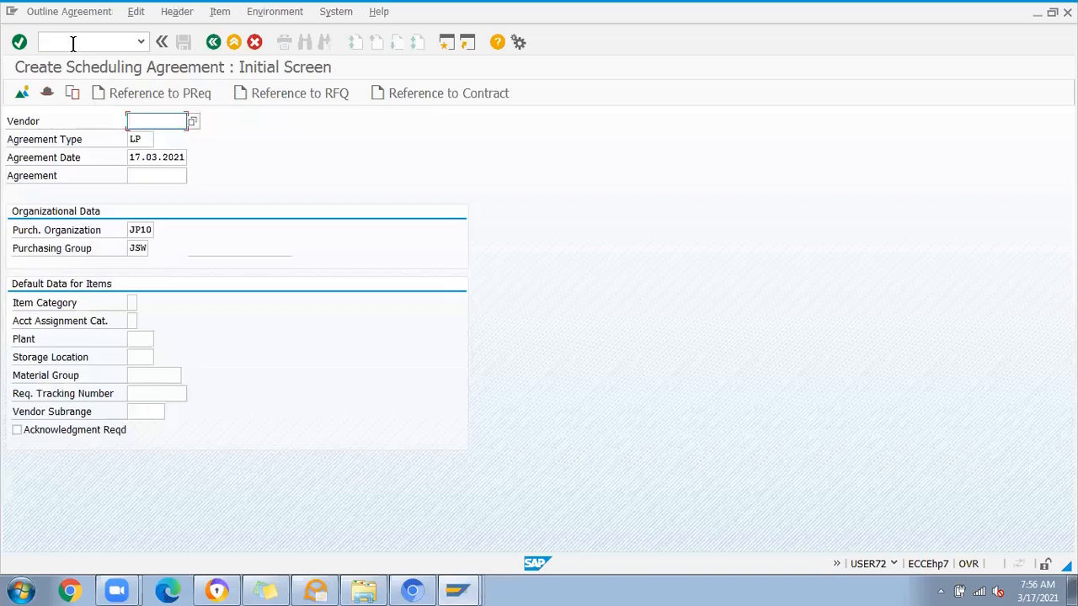
Step: Enter the vendor's account number for the new LP scheduling agreement
click(150, 176)
click(153, 123)
click(157, 139)
click(151, 174)
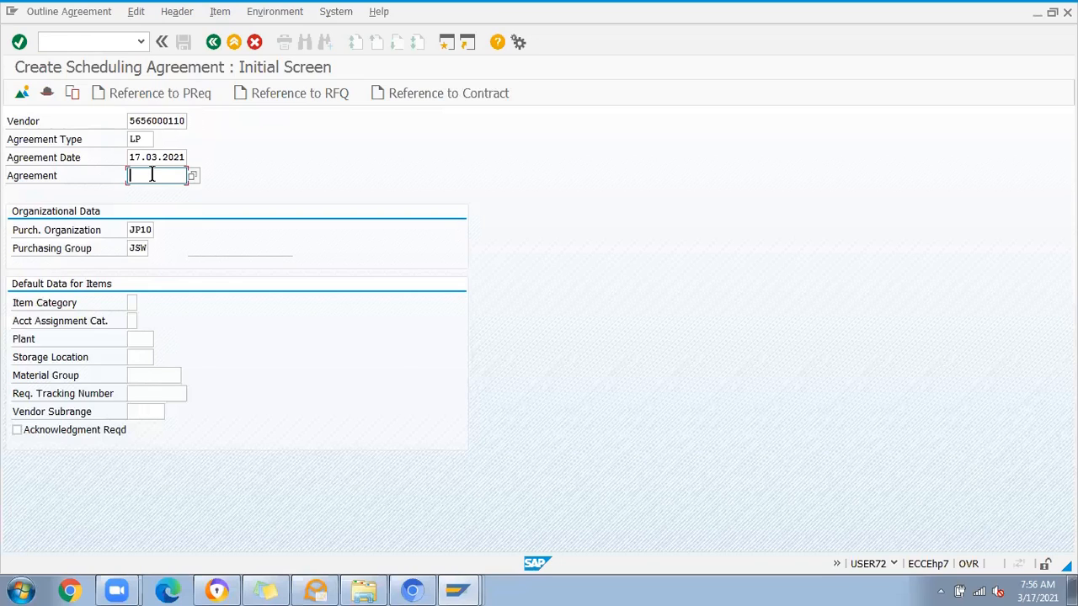
Step: Try to create the agreement under an arbitrary ten-digit external agreement number and read the details of the system message
text(4567890986)
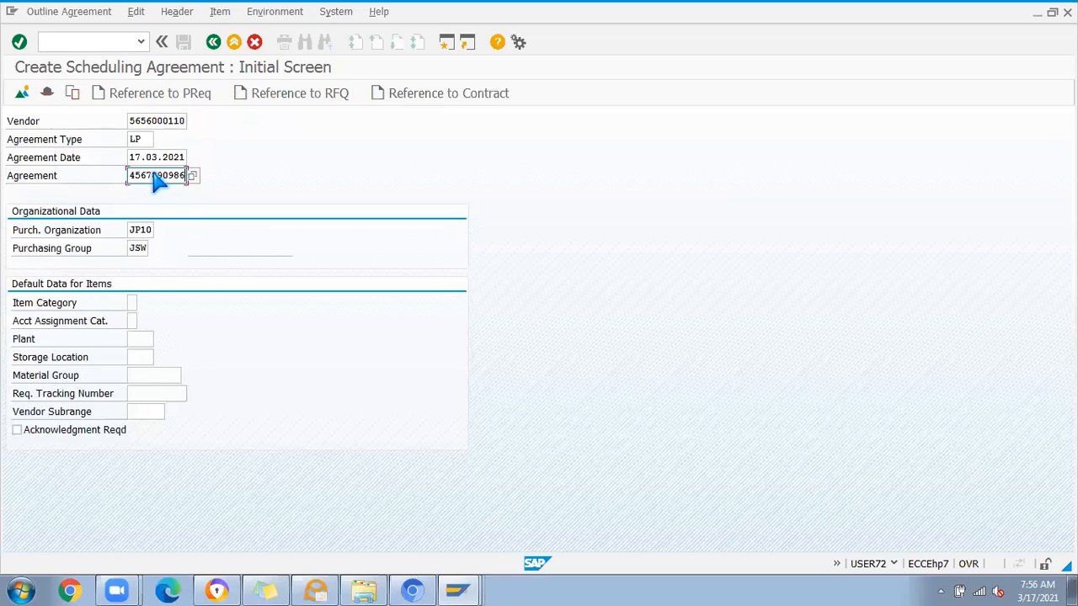
key(Return)
click(306, 324)
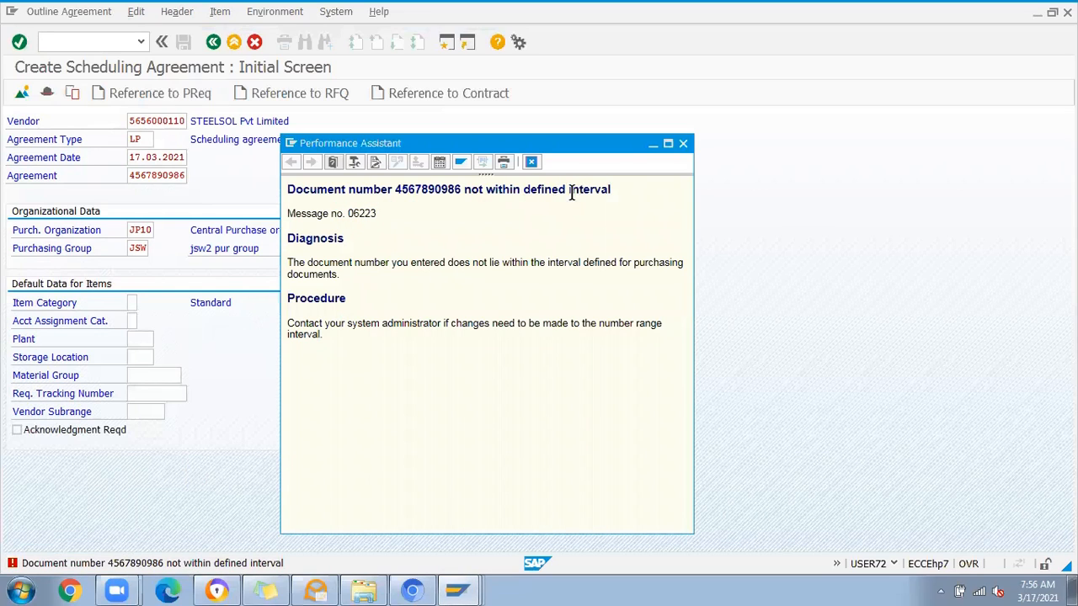
double_click(437, 191)
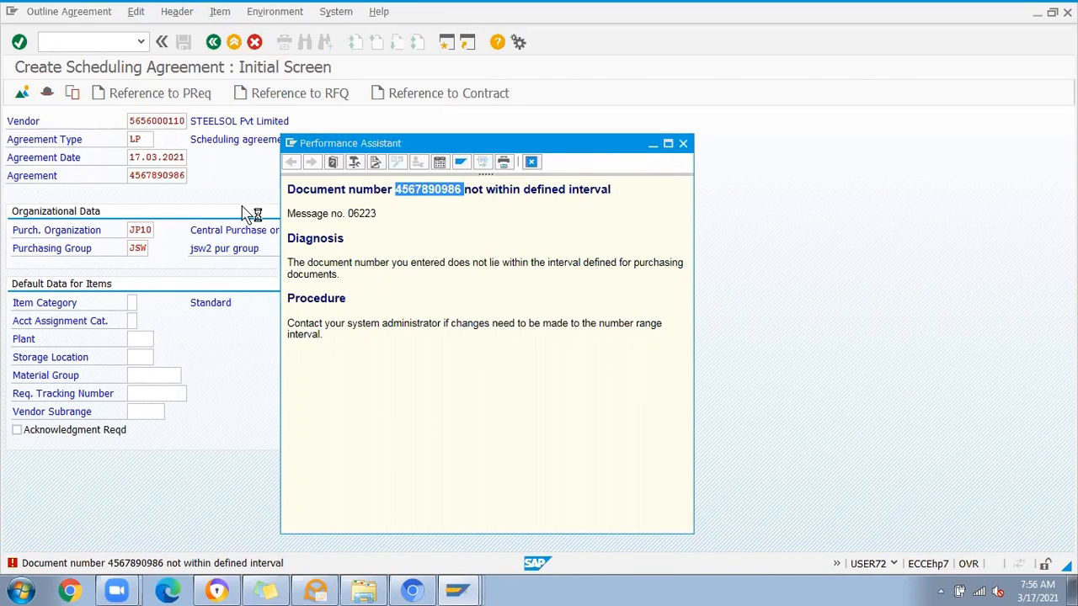
click(168, 175)
double_click(168, 175)
click(208, 171)
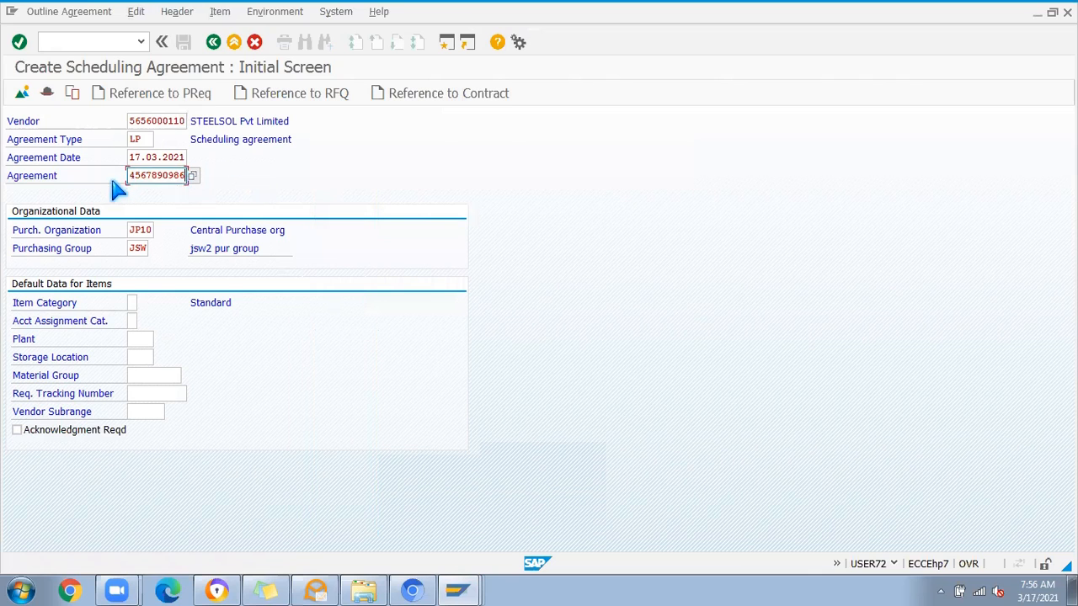
Step: In the customizing session, display the scheduling agreement number range intervals and copy the start number of external range PD
key(alt+Tab)
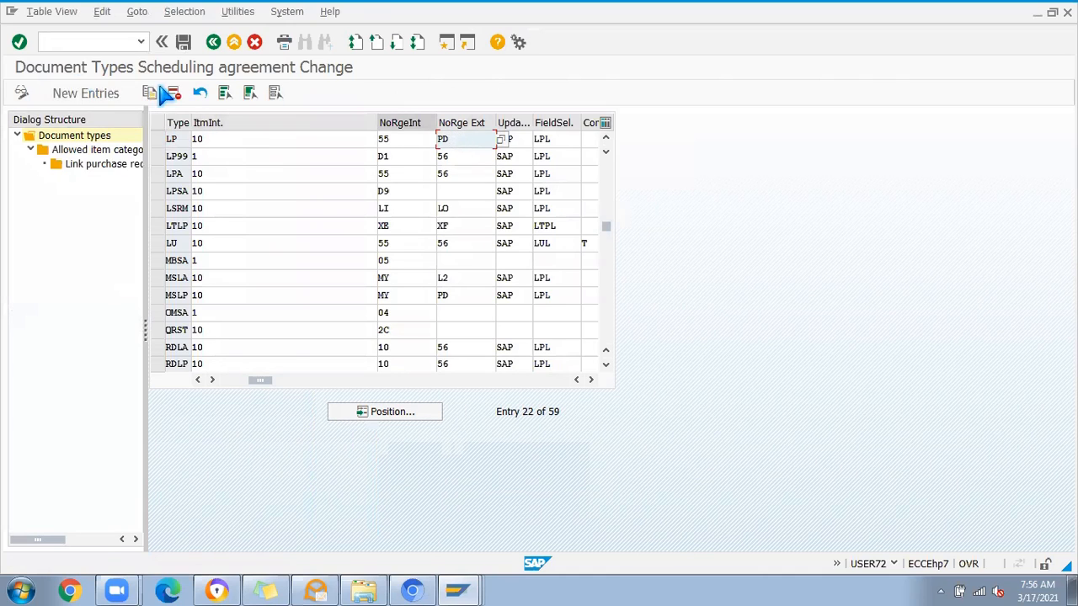
click(213, 42)
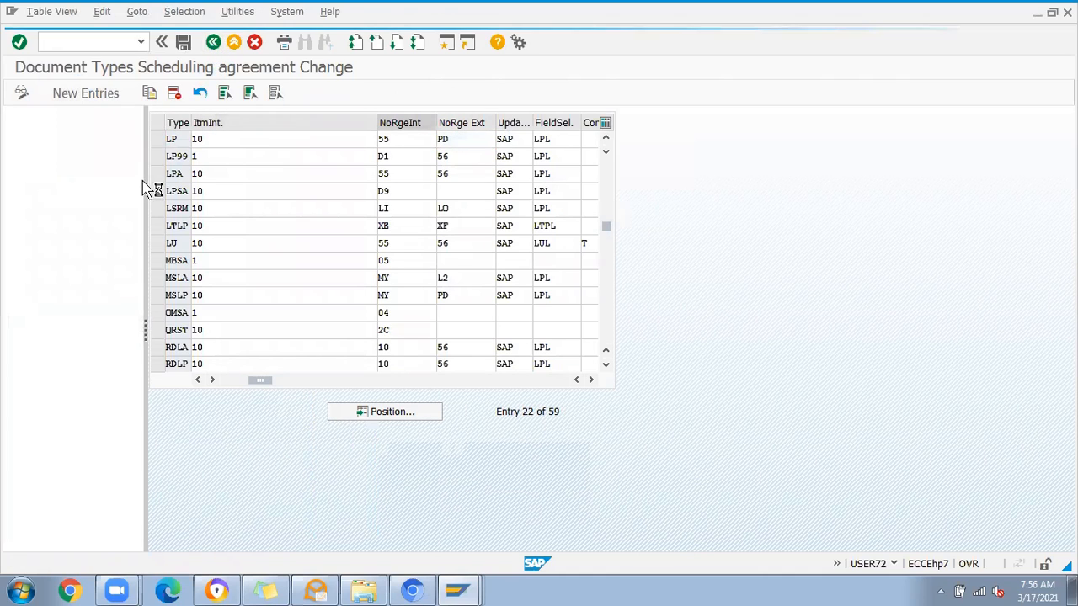
click(95, 329)
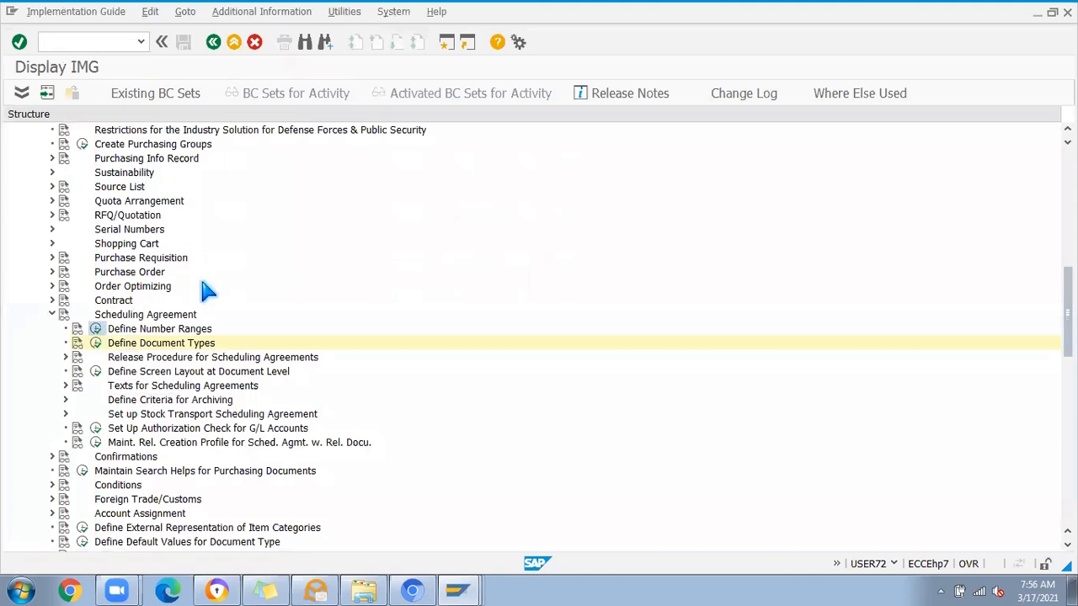
click(76, 165)
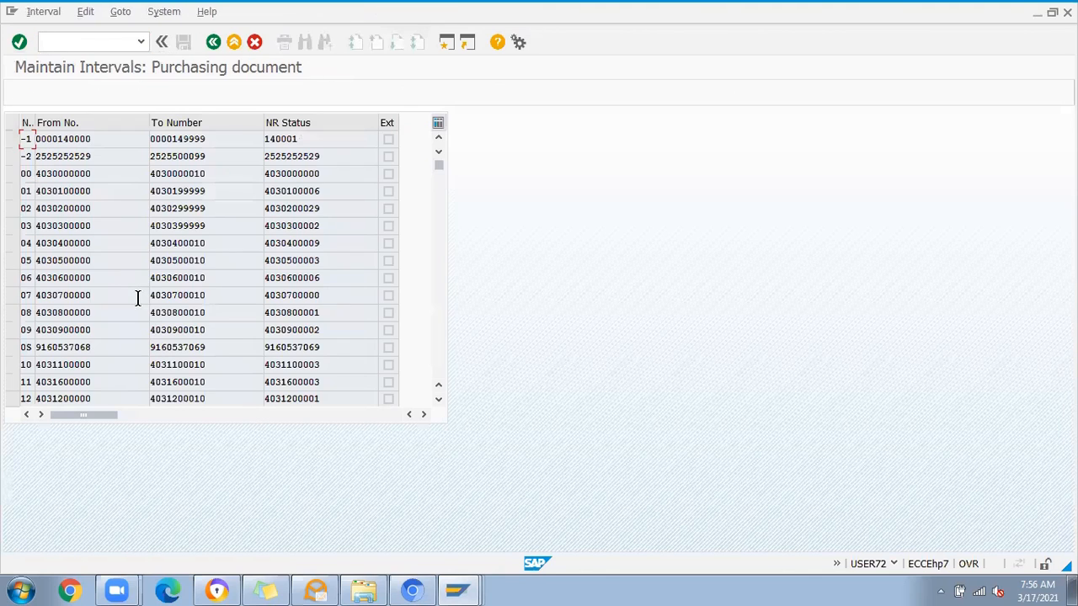
drag(439, 168, 443, 296)
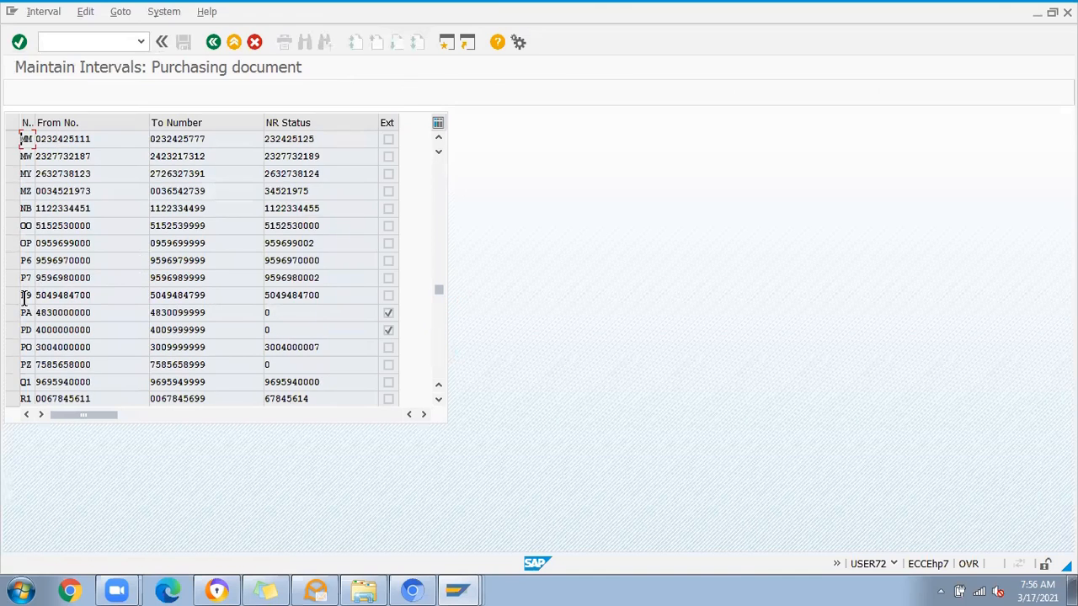
drag(99, 333, 12, 318)
key(ctrl+c)
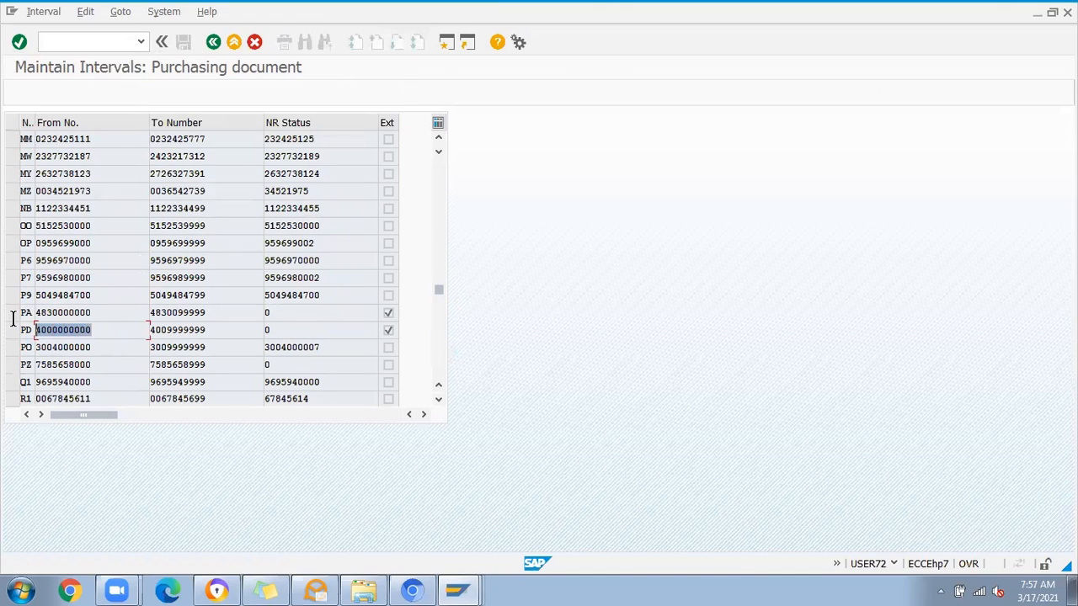
click(89, 328)
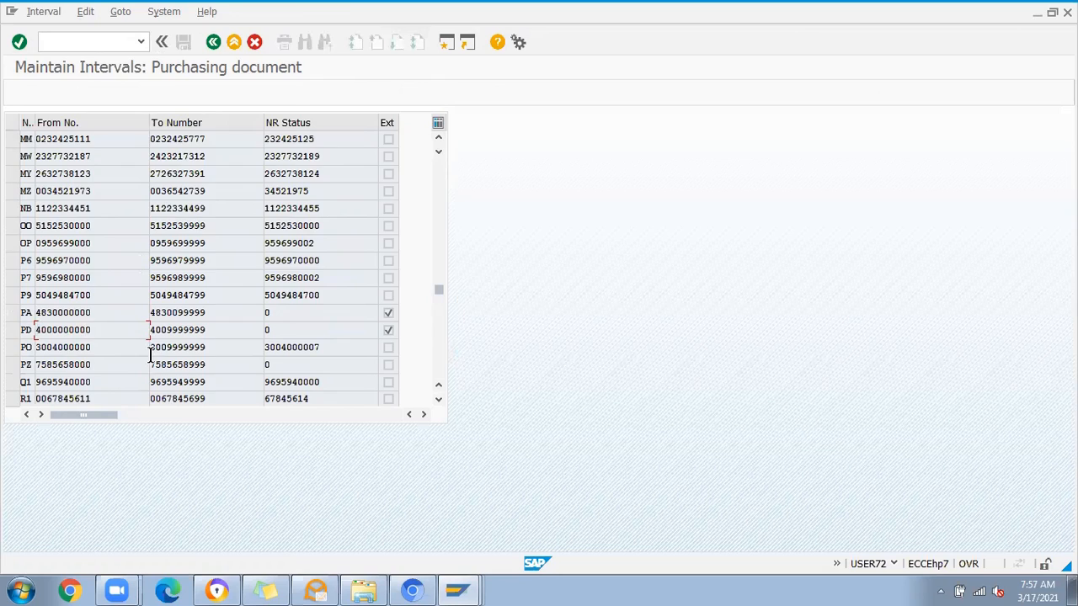
Step: Replace the agreement number with one from external range PD and fill in the required validity end date in the header
key(alt+Tab)
double_click(145, 175)
key(ctrl+v)
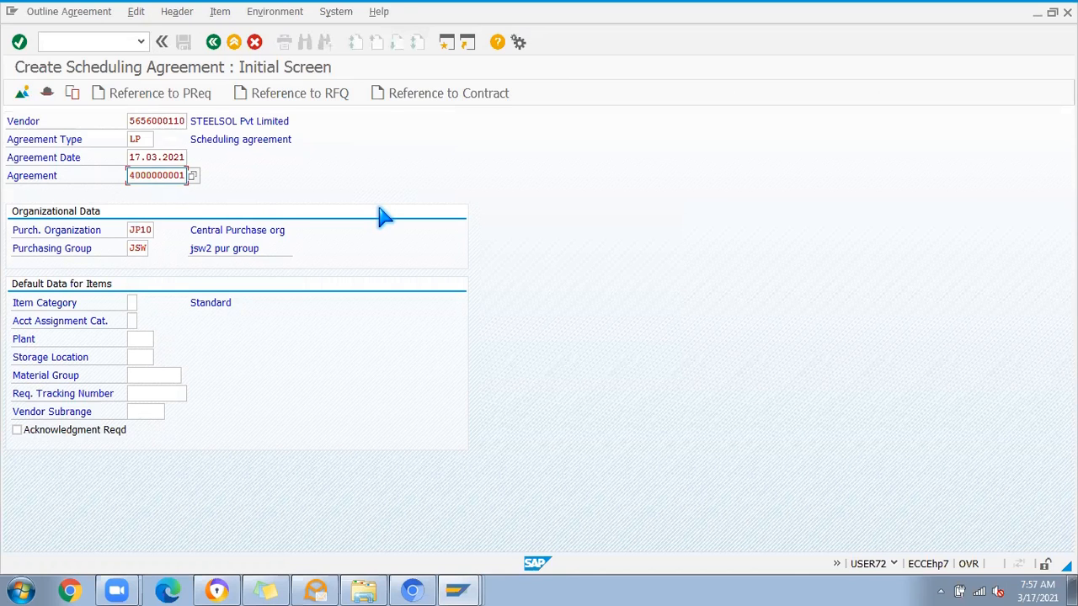
key(Return)
key(Return)
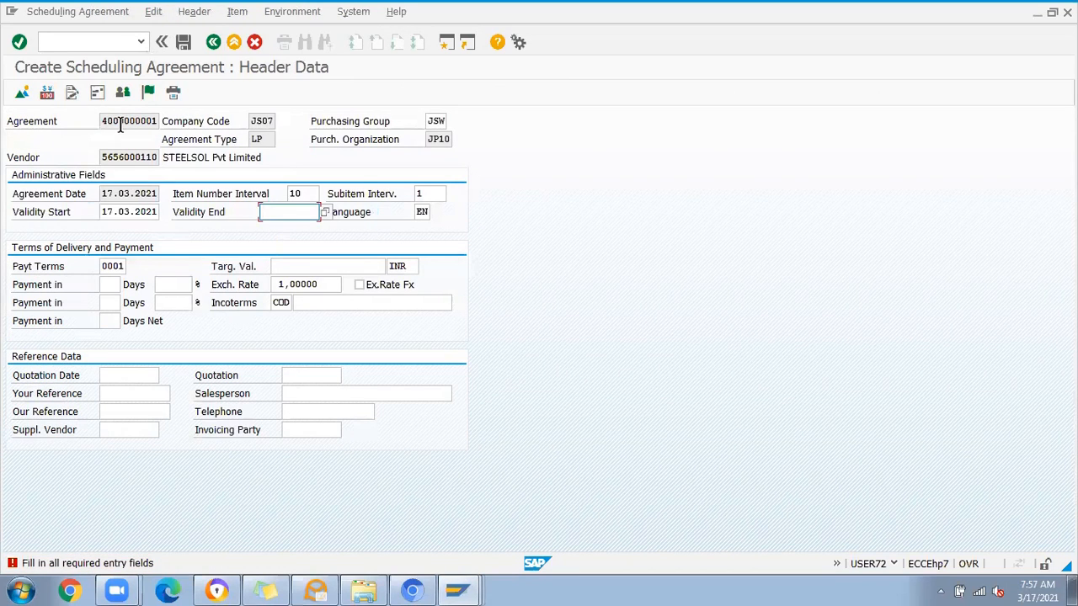
click(270, 253)
key(Return)
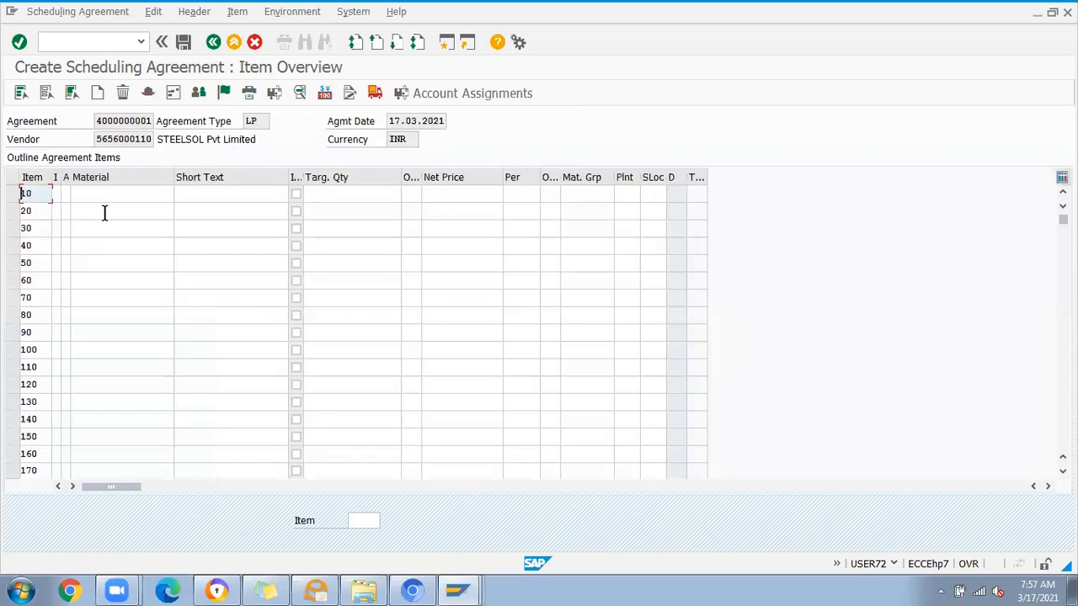
Step: Enter item 10 with material 578006, target quantity 250 and net price 100
click(99, 195)
text(578006)
click(343, 196)
click(371, 209)
click(465, 197)
click(473, 210)
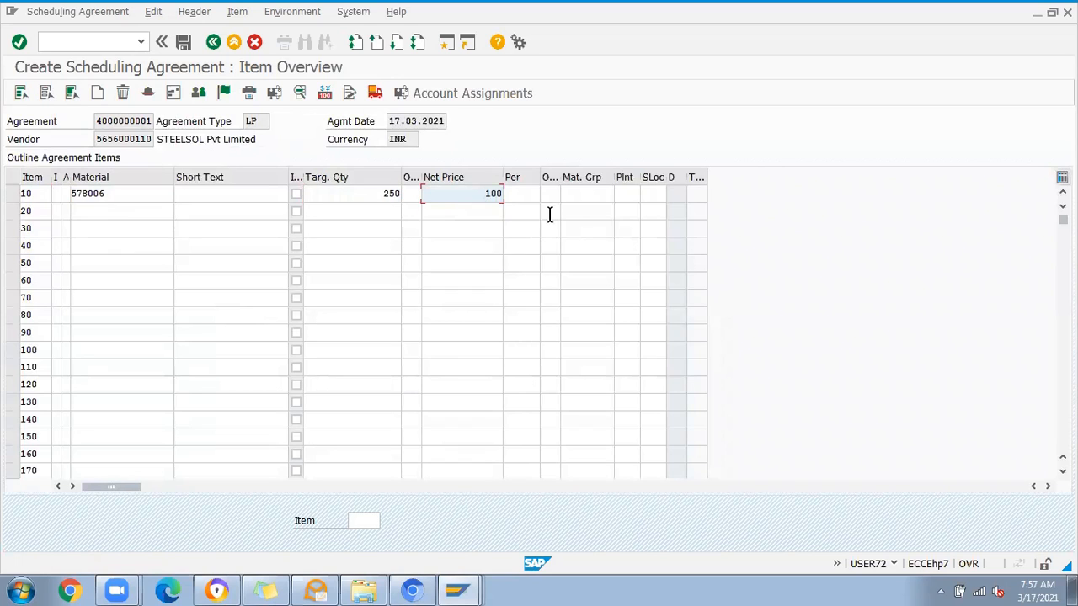
Step: Assign plant JP01 and storage location JS01 to item 10 and save the scheduling agreement
click(611, 199)
click(634, 196)
click(637, 210)
click(655, 196)
click(647, 211)
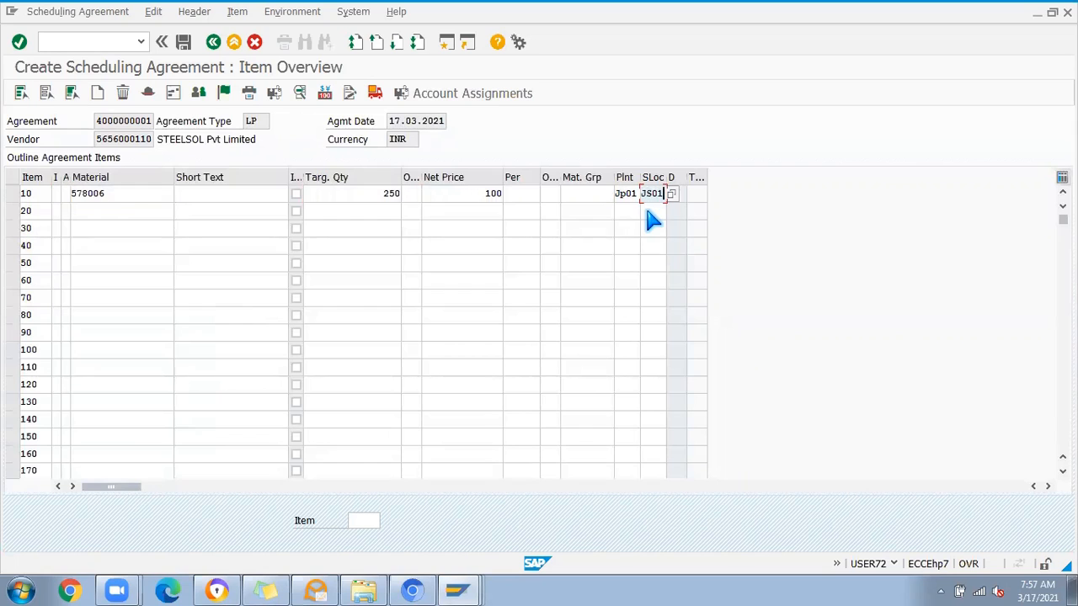
key(Return)
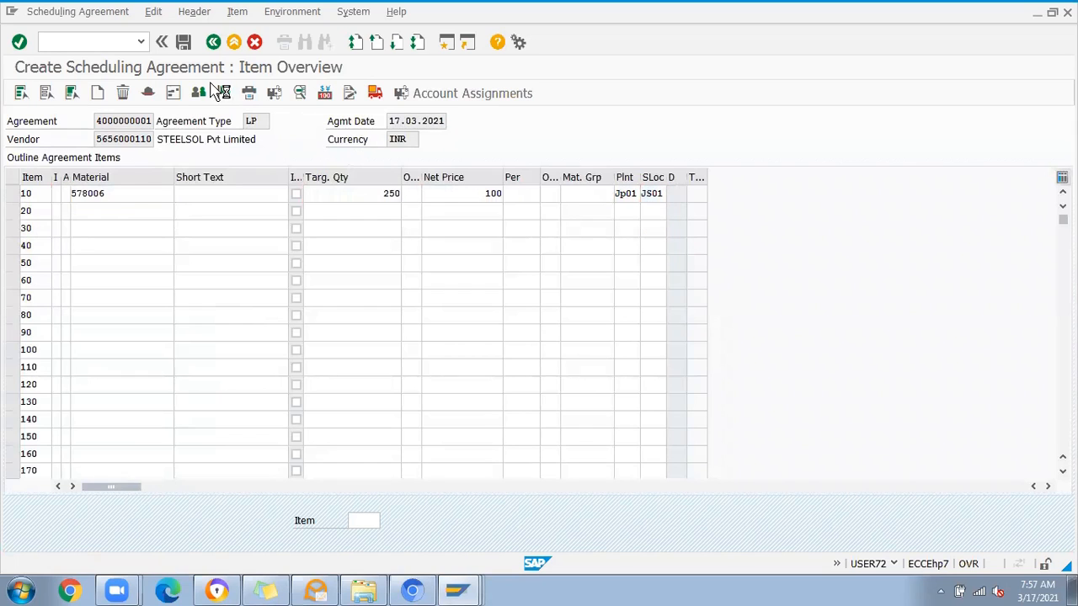
click(181, 46)
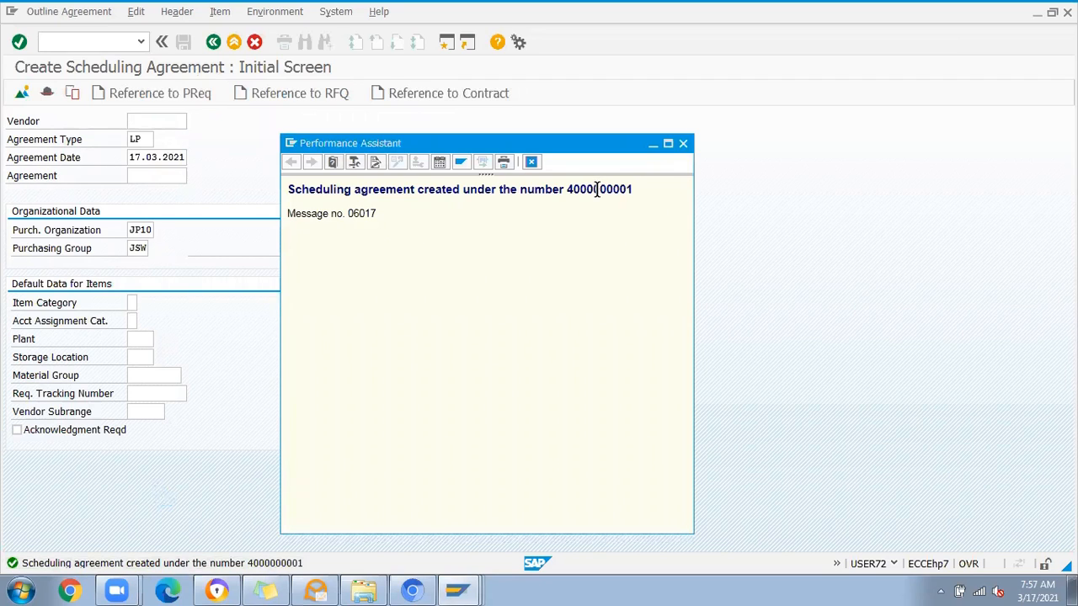
click(682, 144)
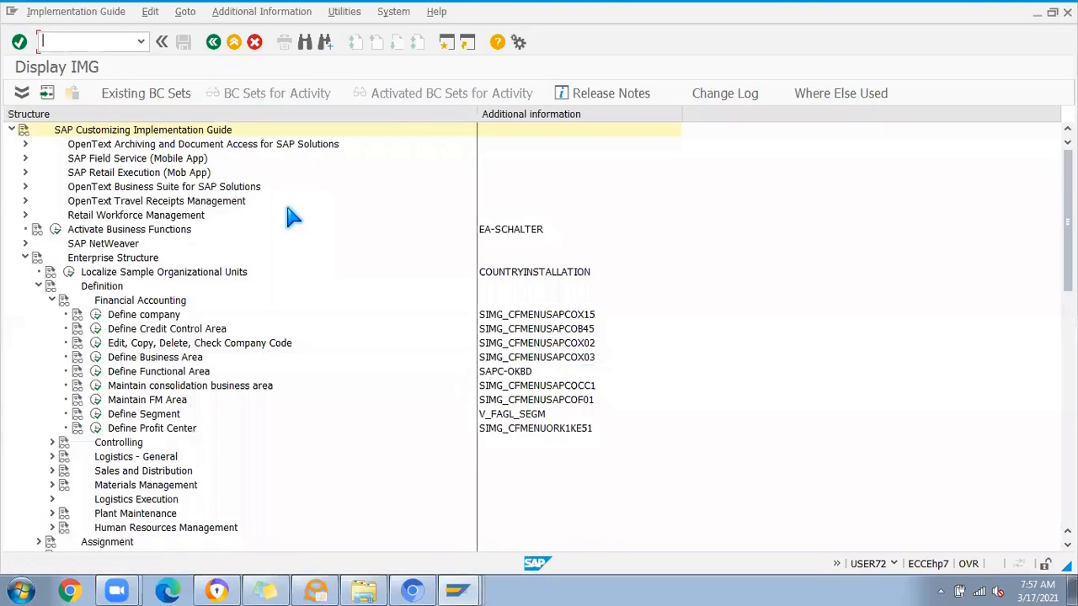
Step: Leave the number range intervals in the customizing session and open Define Document Types for scheduling agreements
key(alt+Tab)
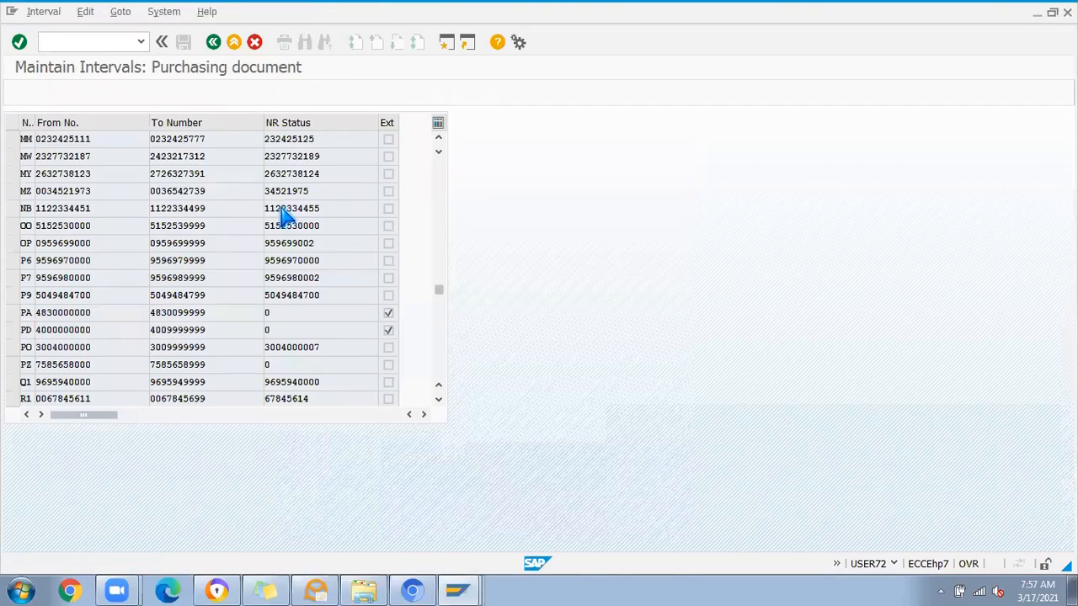
key(alt+Tab)
key(alt+Tab)
key(alt+Tab)
click(214, 42)
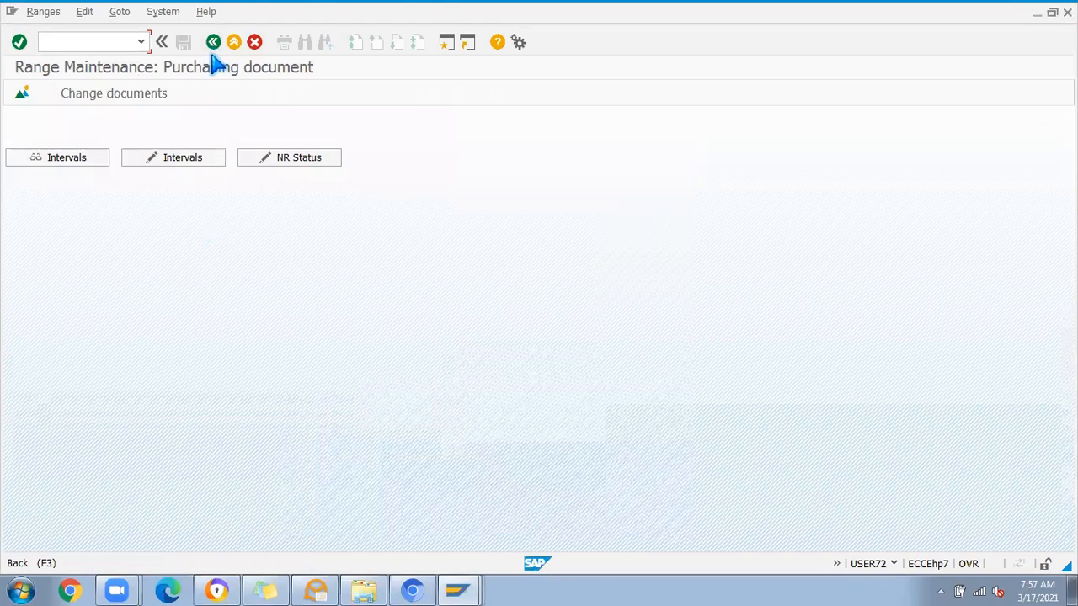
click(213, 47)
click(96, 343)
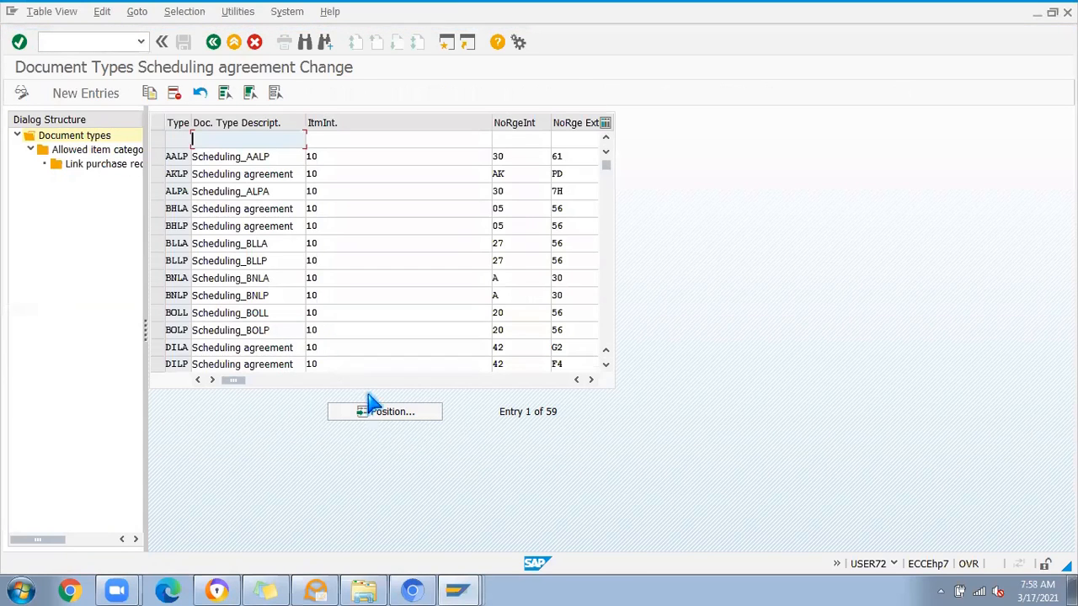
Step: Position the scheduling agreement document types list at type LP
click(383, 411)
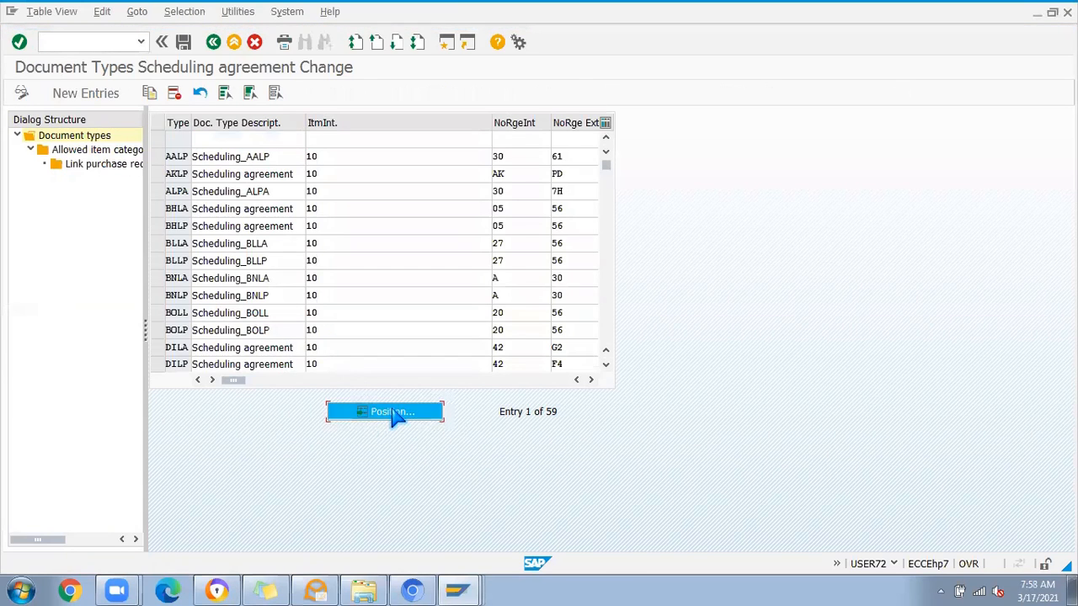
key(Return)
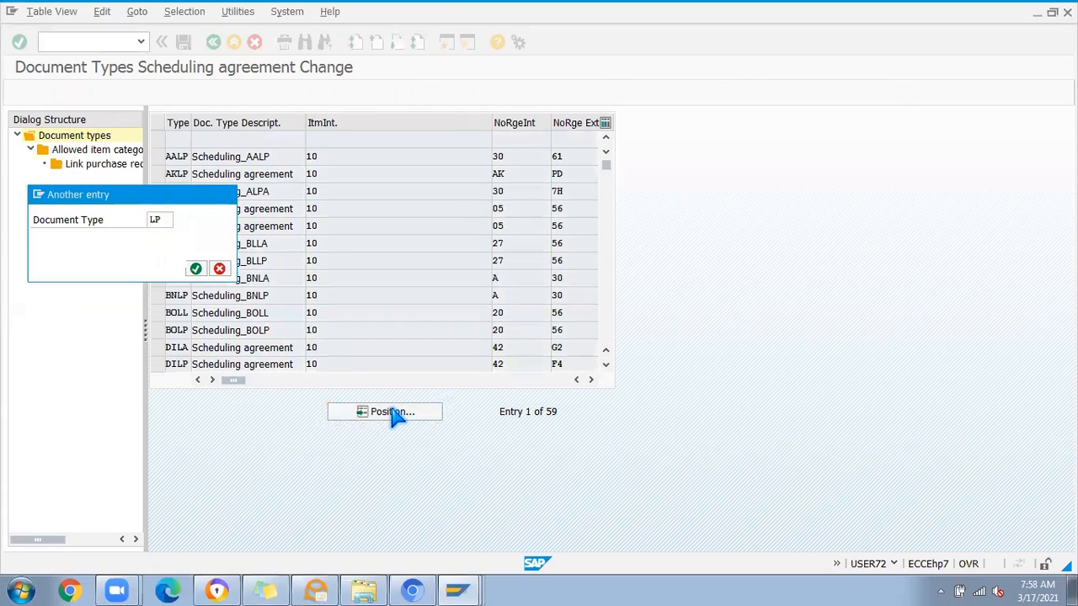
key(Return)
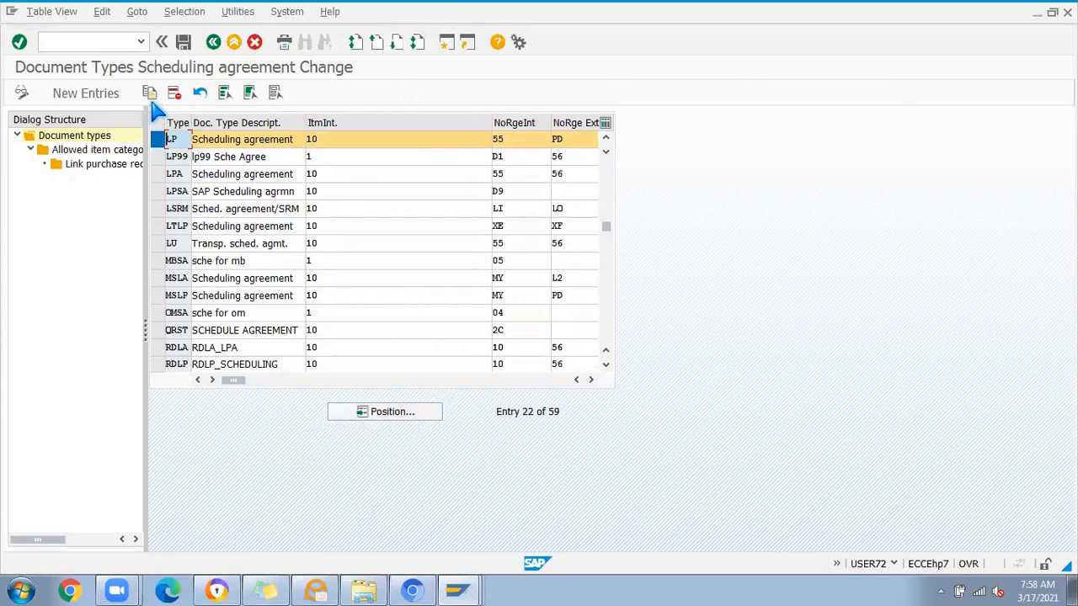
Step: Examine the field selection key of document type LP and compare it with the keys of other types such as SB and SC
click(169, 140)
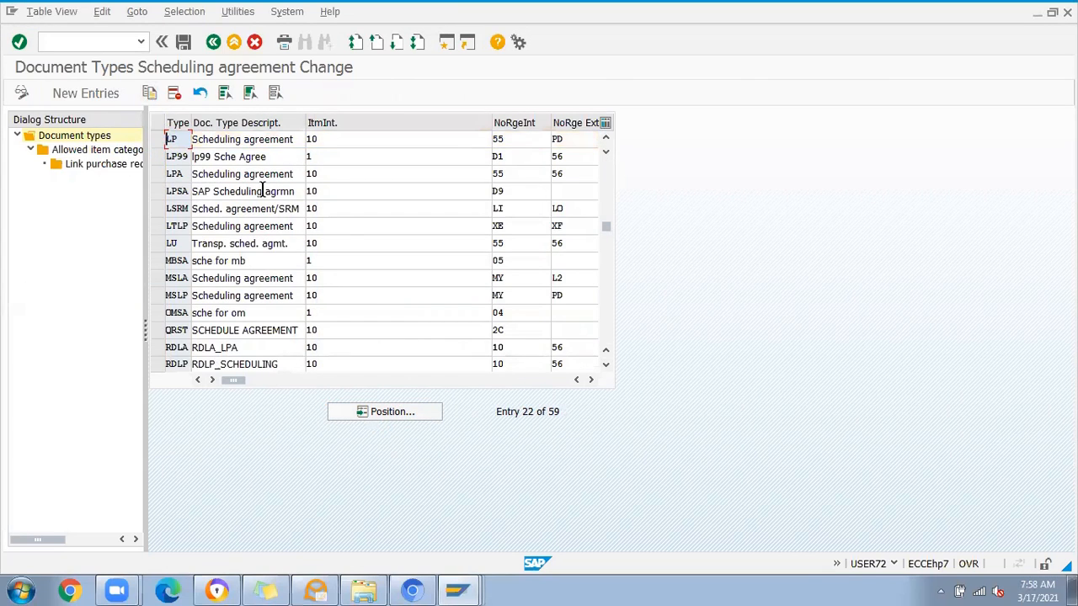
click(590, 381)
click(590, 381)
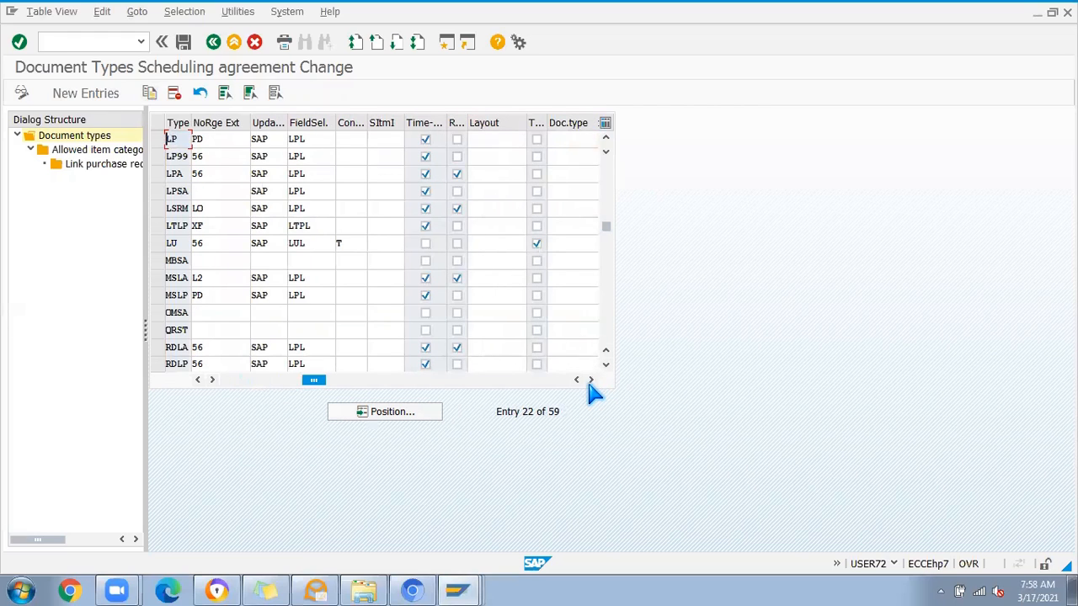
click(313, 141)
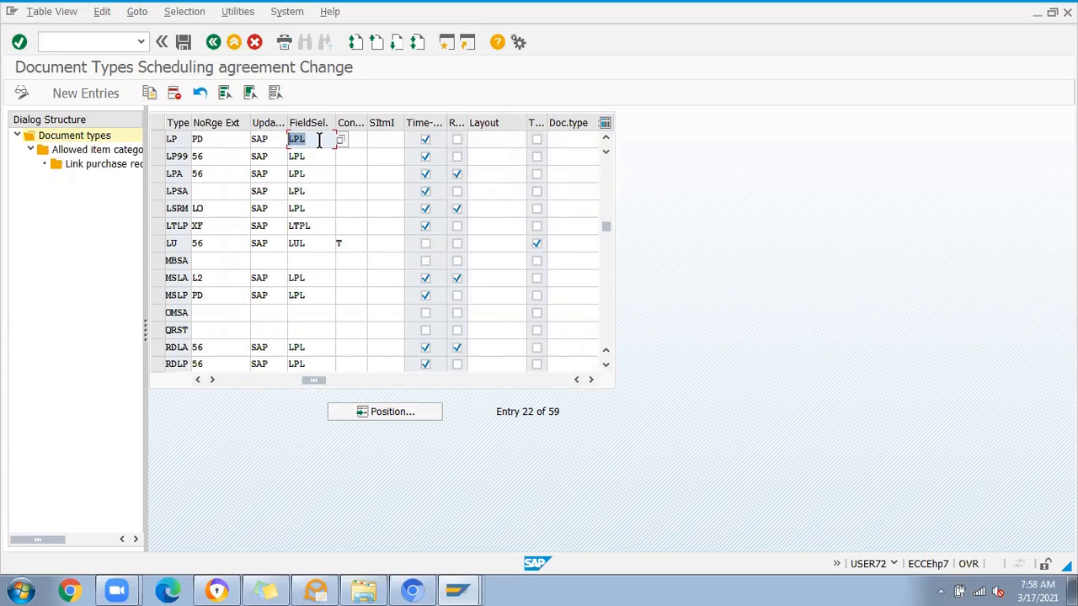
click(309, 245)
scroll(316, 324, down, 1)
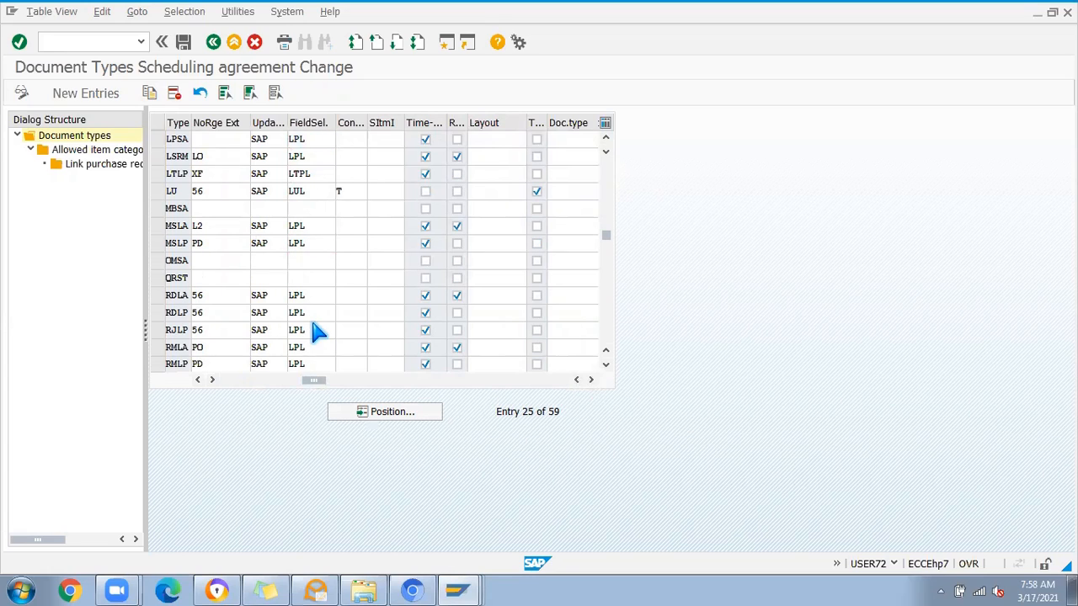
scroll(316, 330, down, 2)
click(309, 295)
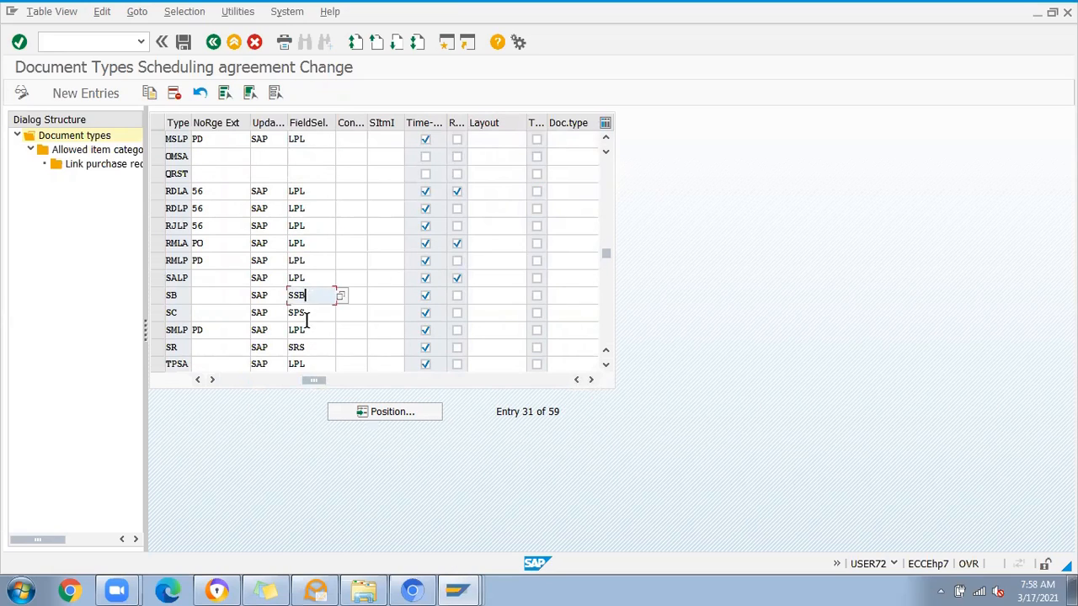
click(306, 317)
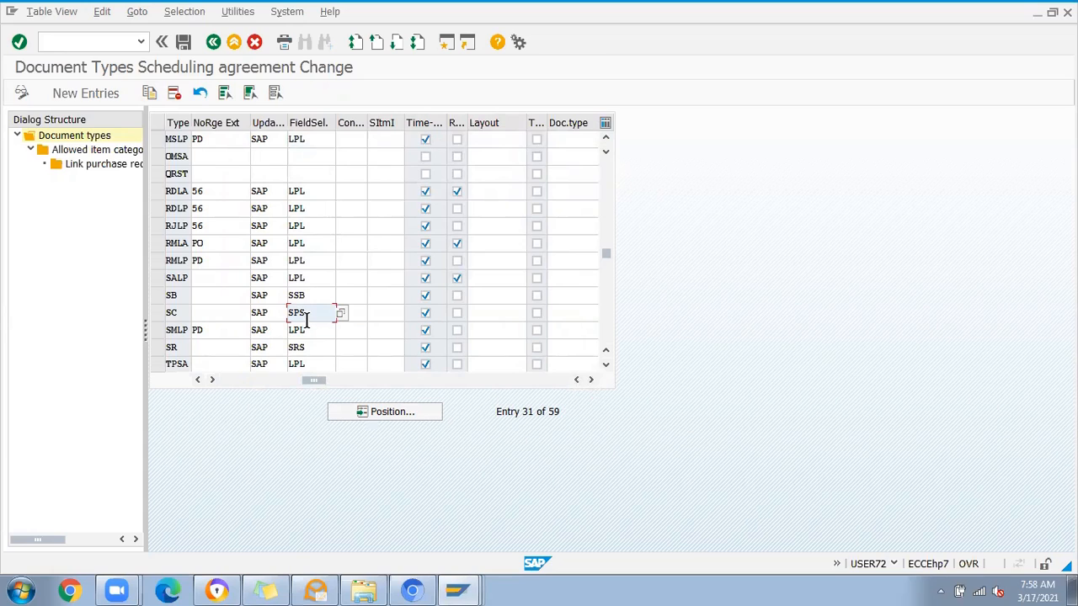
Step: Examine the available field selection keys for document type MSLP and close the value list without choosing one
click(312, 140)
click(340, 140)
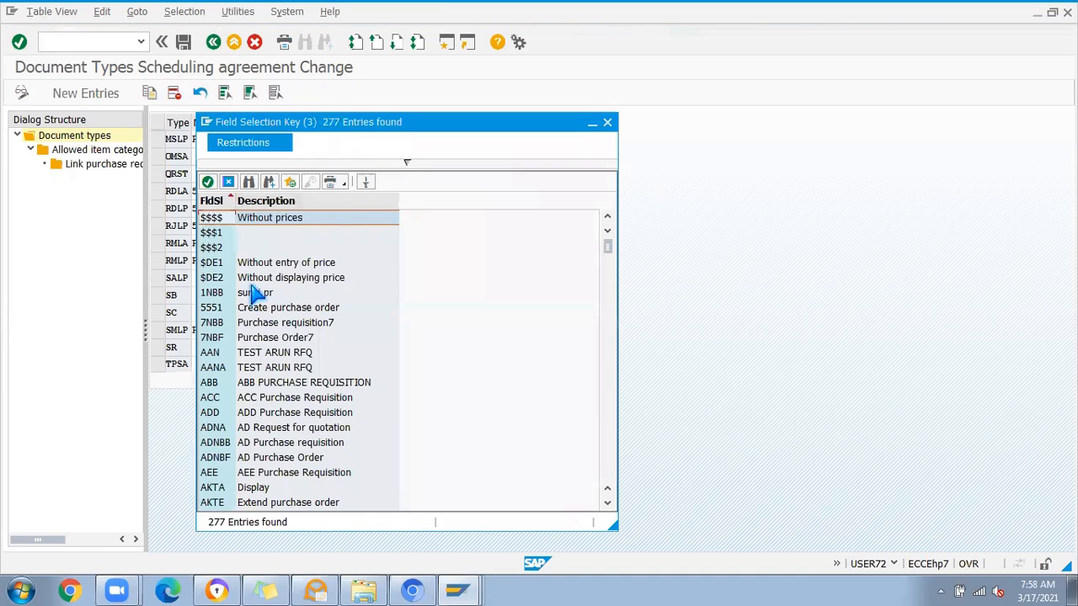
scroll(248, 291, down, 20)
scroll(251, 311, down, 20)
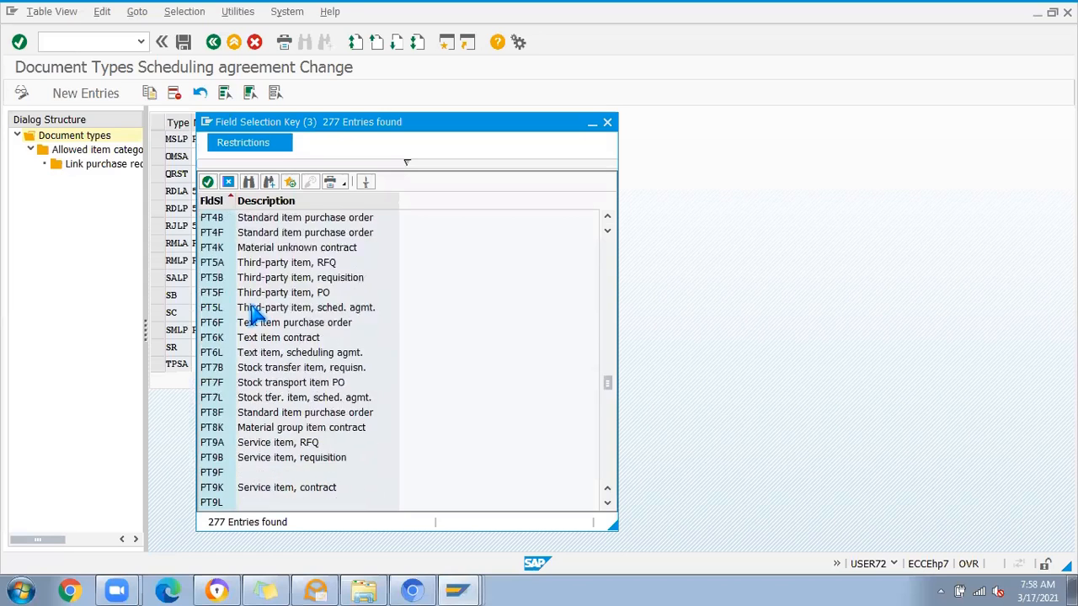
scroll(251, 312, down, 20)
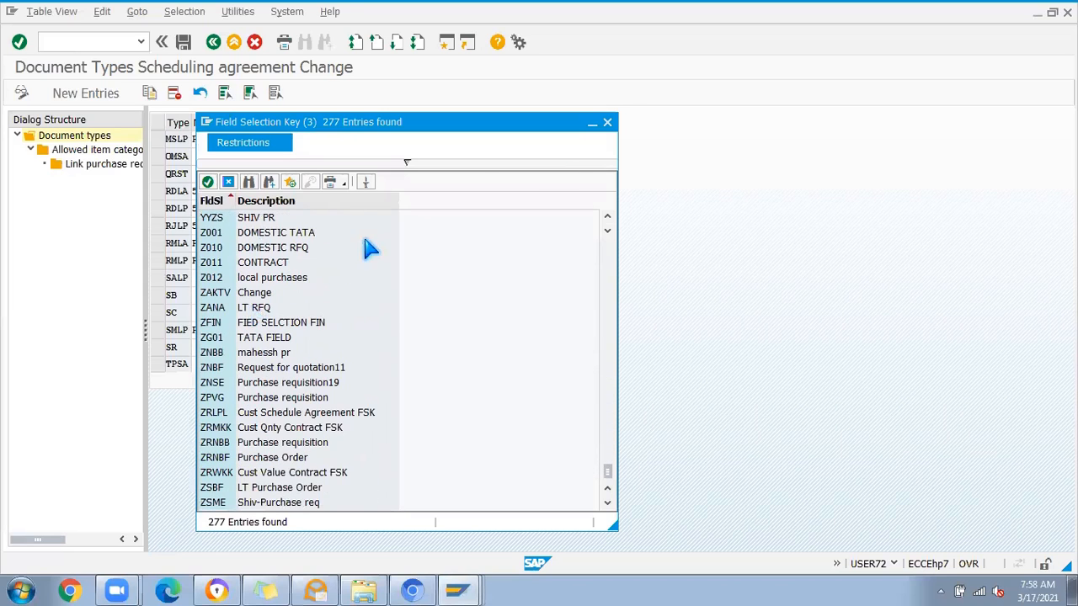
click(607, 123)
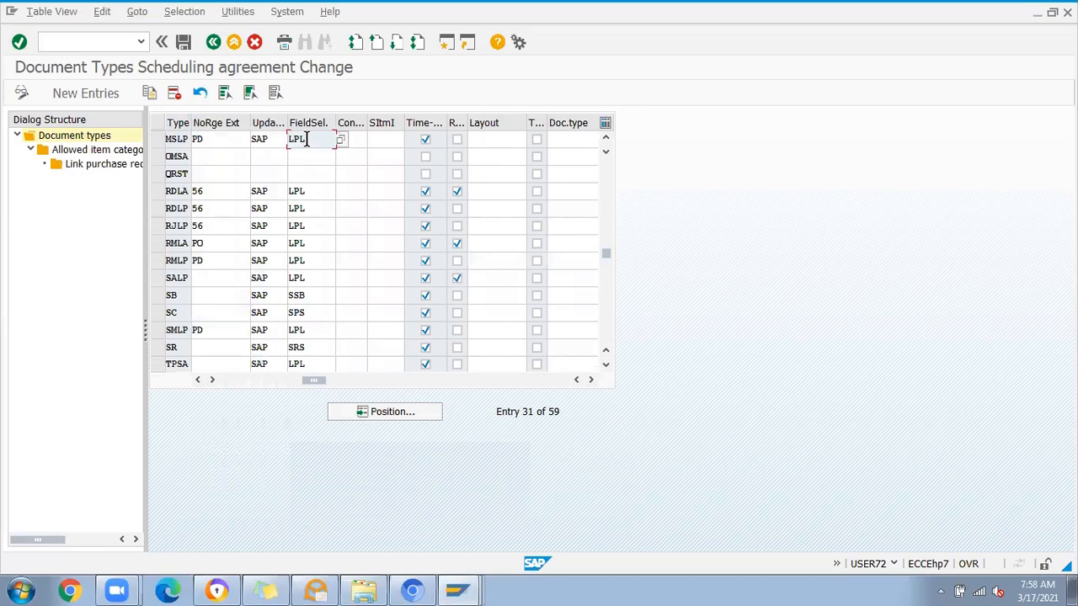
Step: Leave the document types and try to open Define Screen Layout at Document Level for scheduling agreements
click(216, 48)
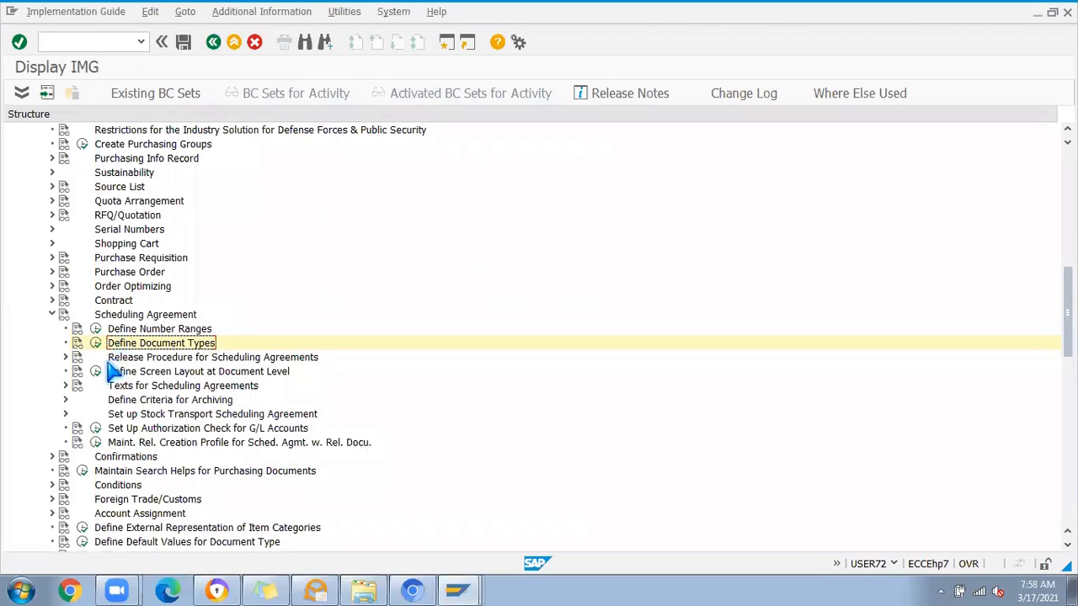
click(96, 372)
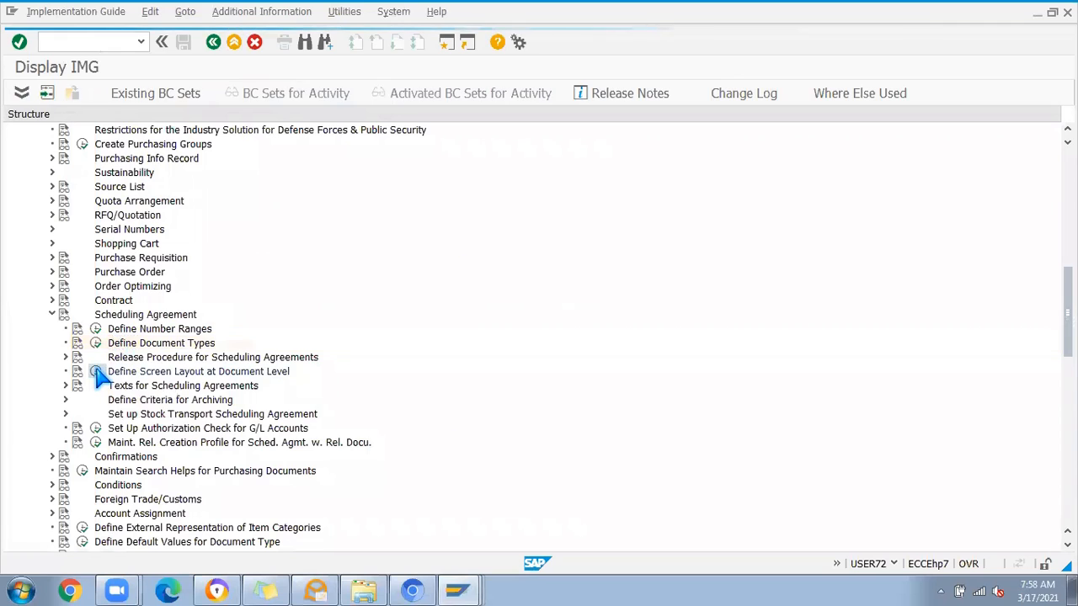
click(216, 420)
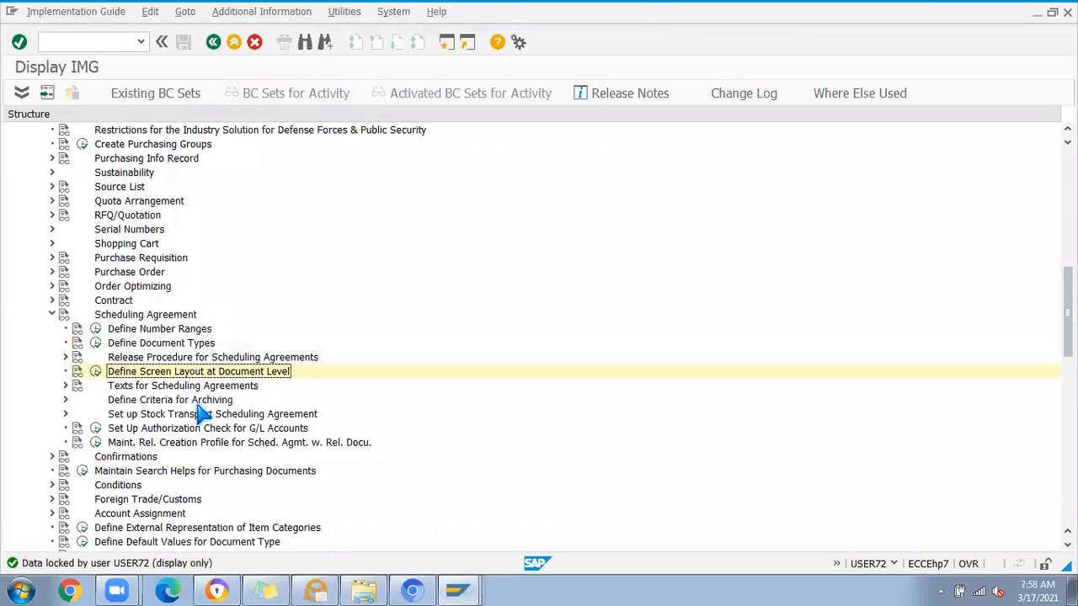
Step: Close the open Display IMG, Create Contract and contract screen layout sessions
click(476, 583)
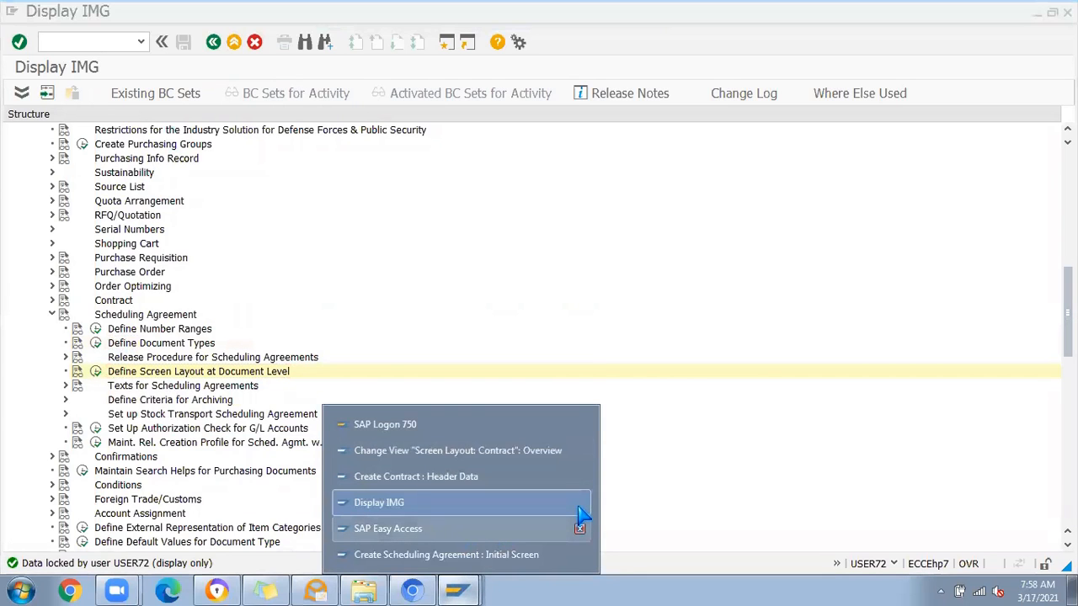
click(581, 504)
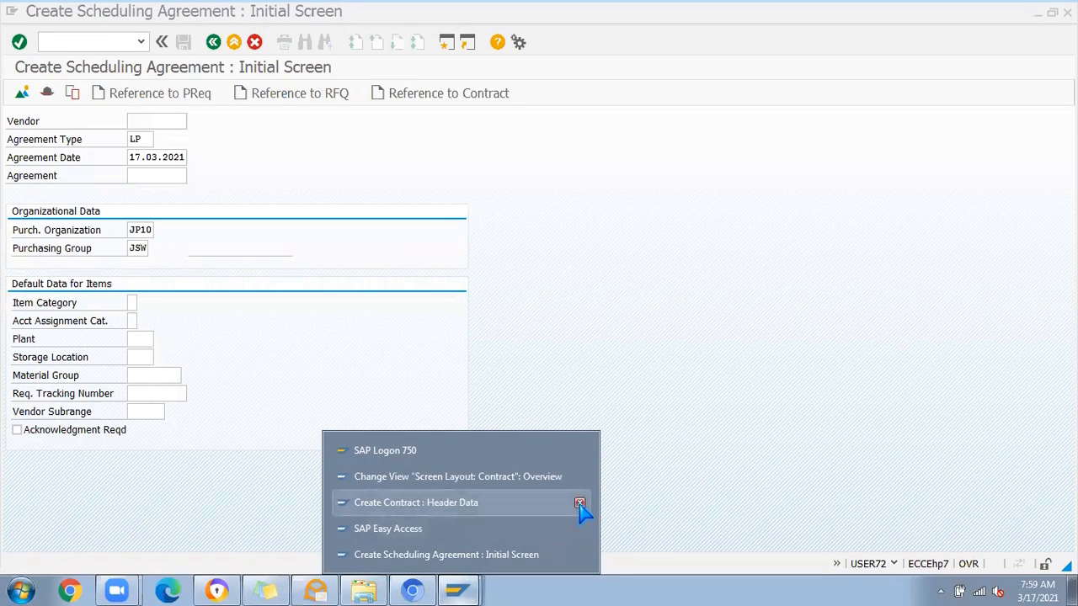
click(580, 505)
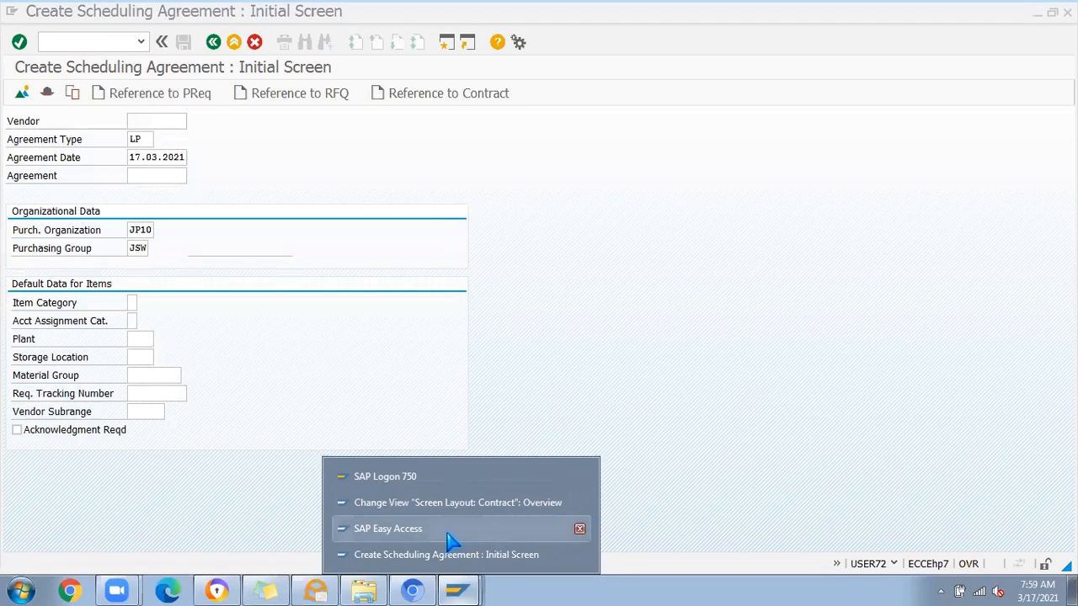
click(580, 503)
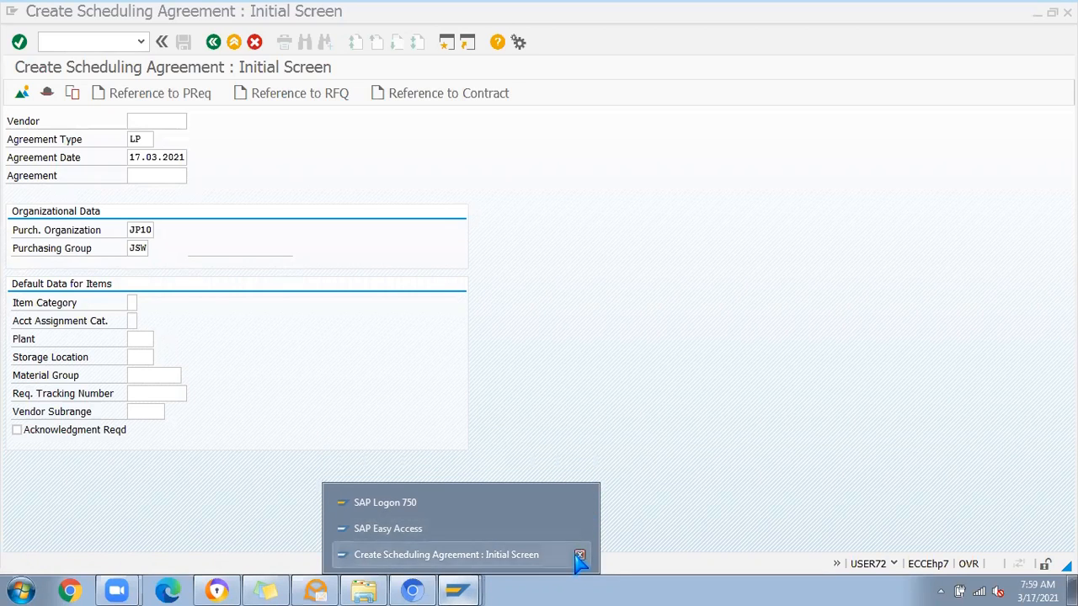
Step: Start SPRO from the SAP Easy Access session and expand Materials Management and Purchasing in the implementation guide
click(417, 534)
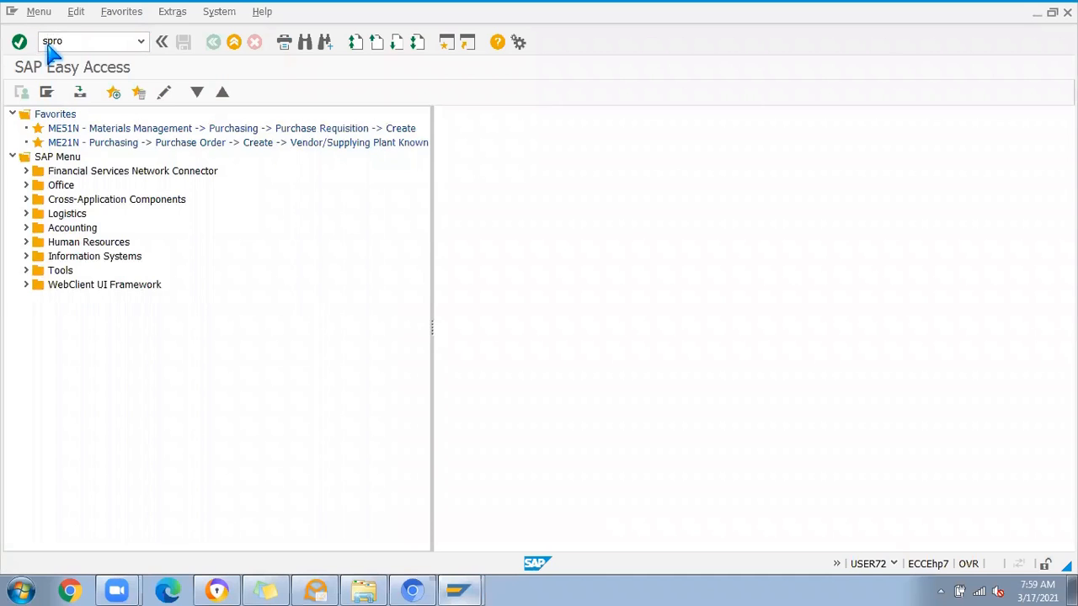
key(Return)
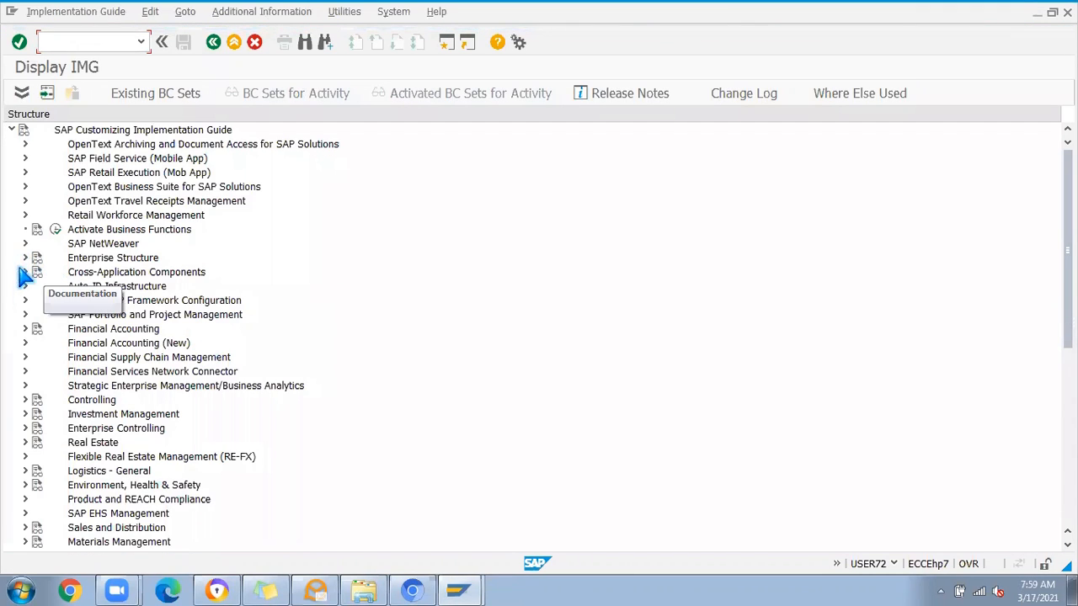
scroll(198, 404, down, 2)
scroll(198, 405, down, 2)
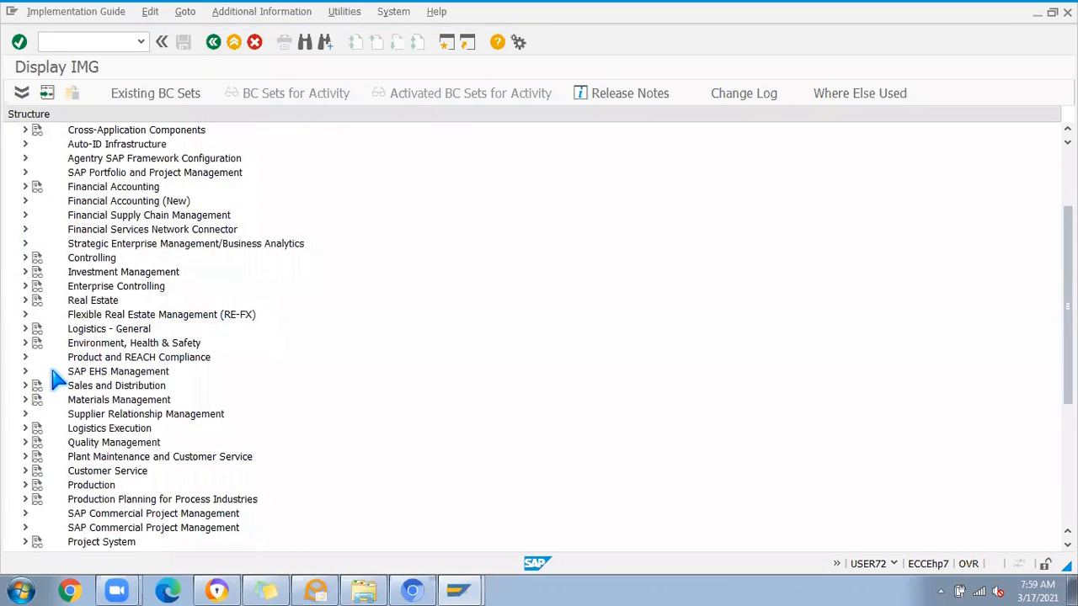
click(26, 399)
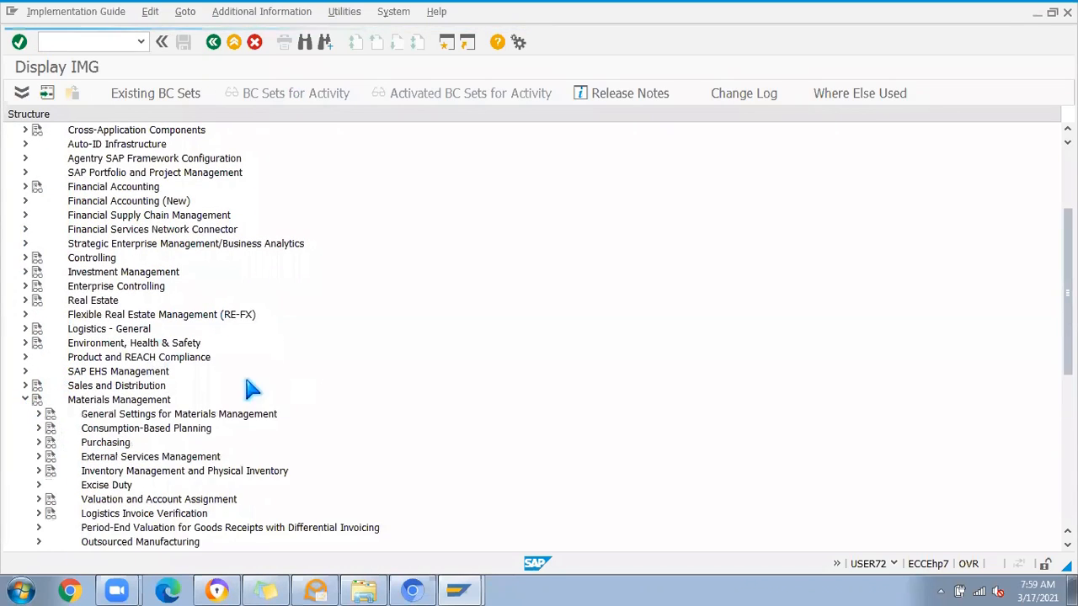
scroll(250, 390, down, 2)
scroll(202, 421, down, 1)
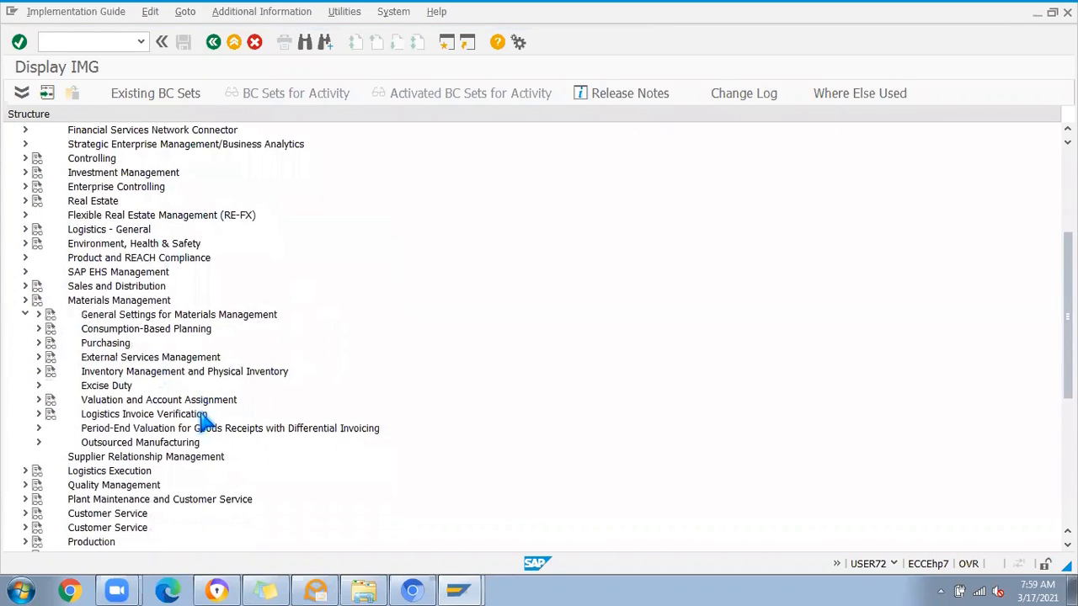
click(38, 343)
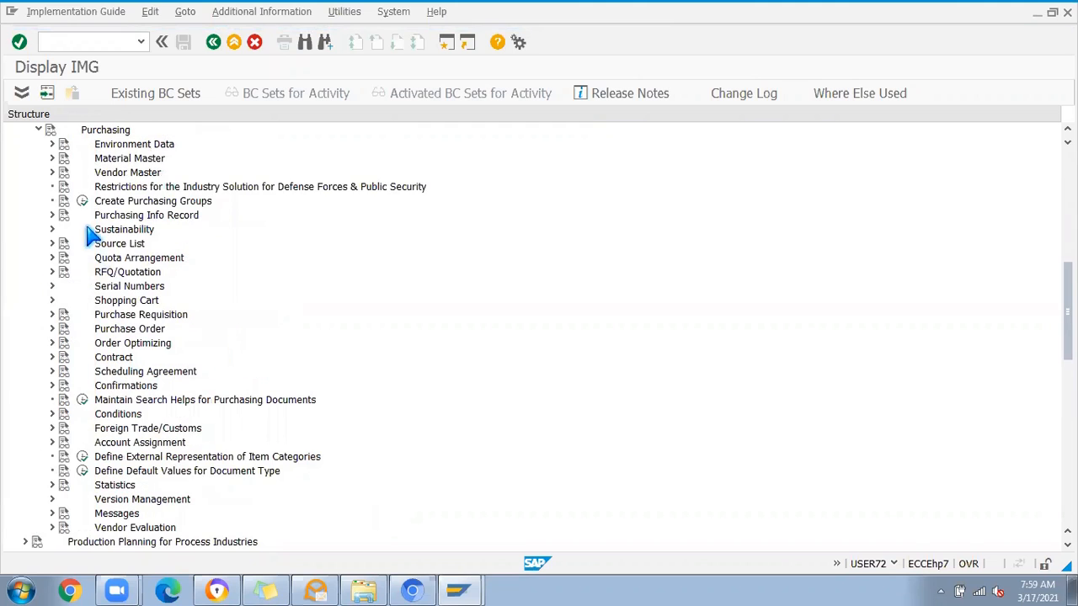
Step: Expand Scheduling Agreement under Purchasing and open Define Screen Layout at Document Level
scroll(76, 386, down, 1)
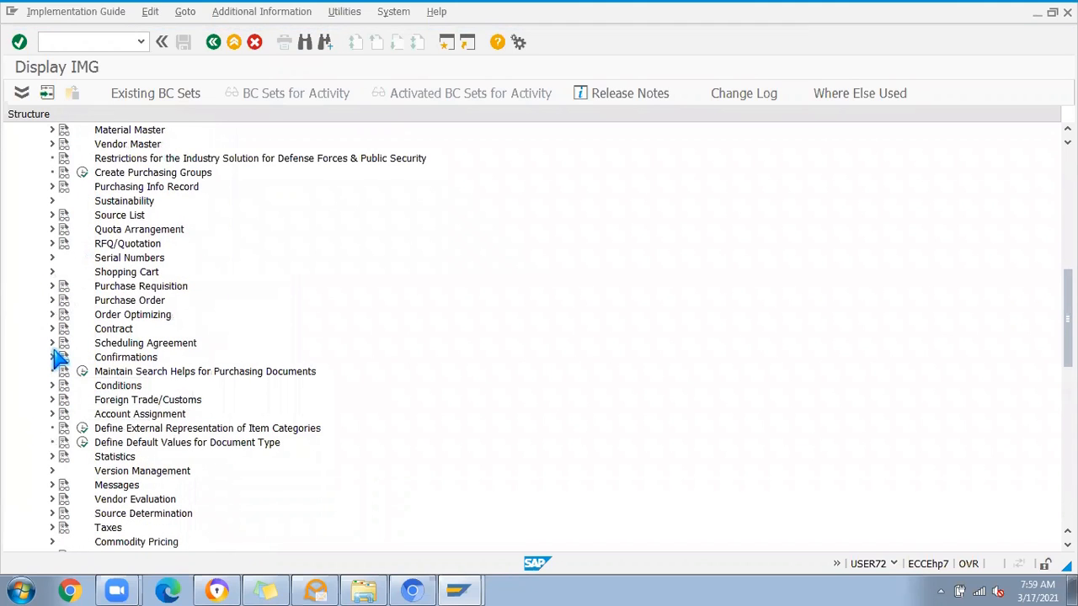
click(51, 344)
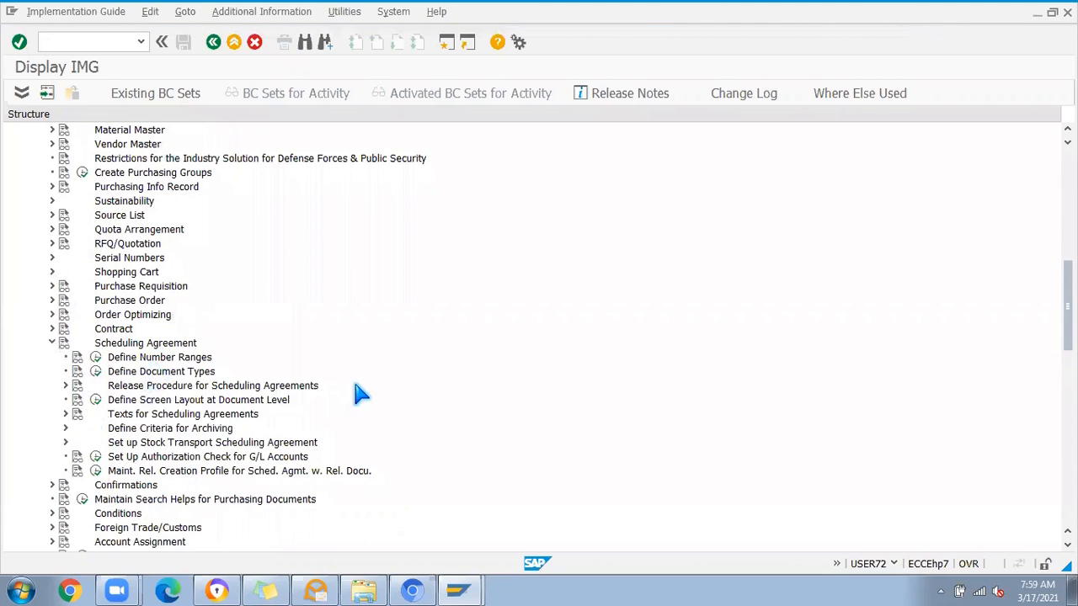
scroll(357, 396, down, 1)
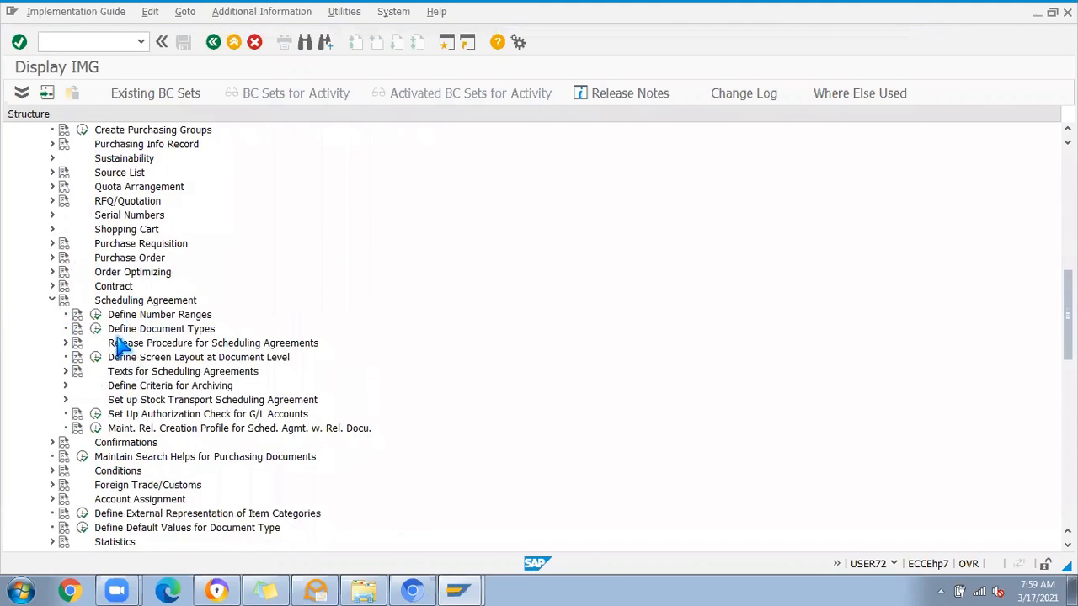
click(95, 358)
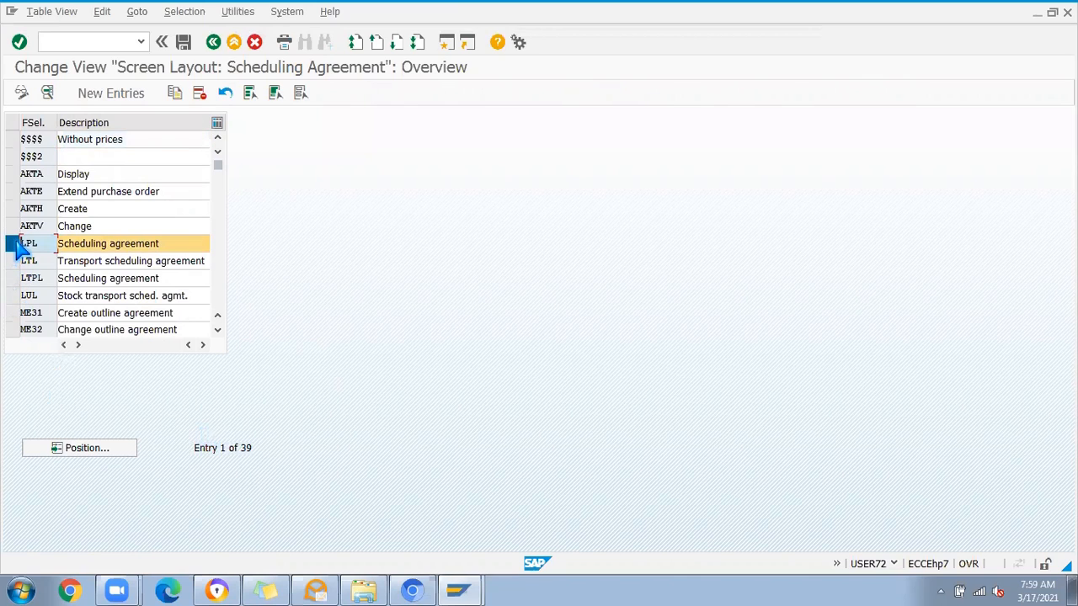
Step: Copy field selection key LPL to ZPL and set its description to "Scheduling agreement custom"
click(175, 93)
drag(121, 123, 54, 137)
text(ZPL)
key(Return)
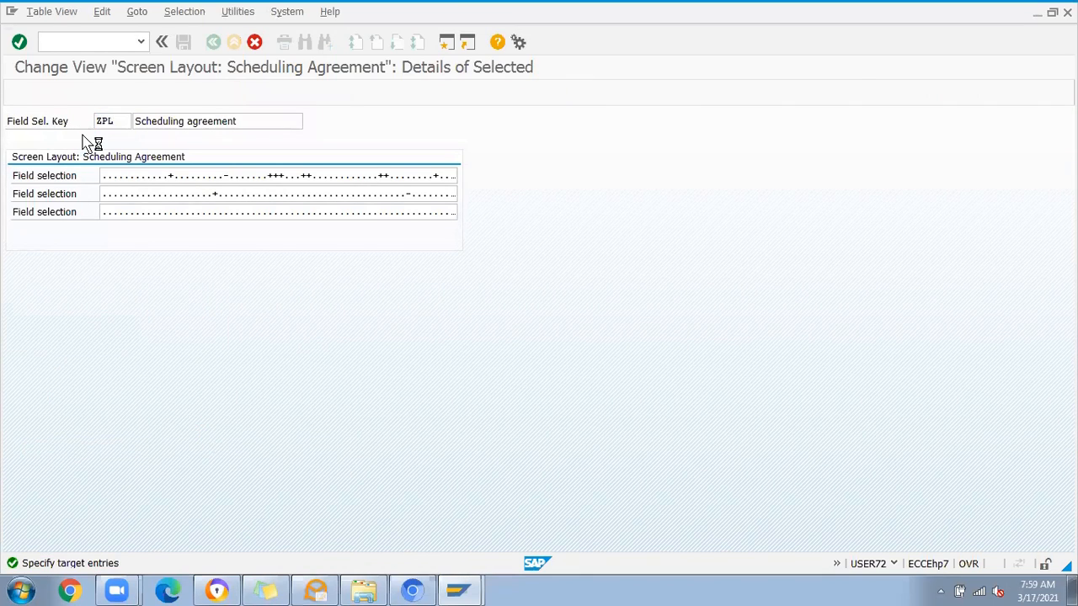
click(165, 141)
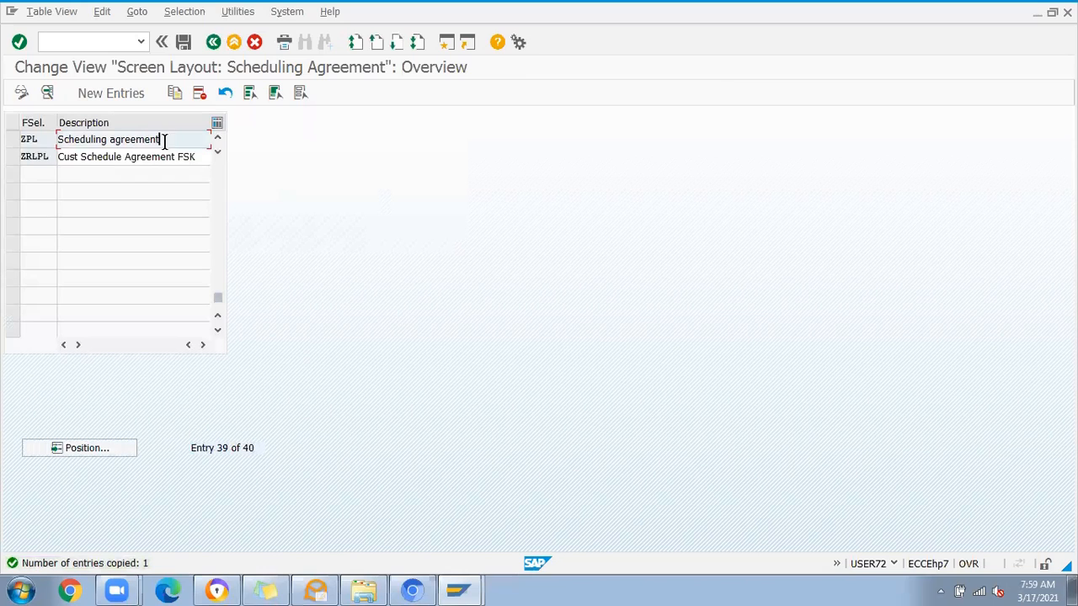
text(c)
Step: Review ZPL's field selection groups, opening Basic Data, Item, Administrative data, header and GR/IR Control
click(15, 143)
click(47, 92)
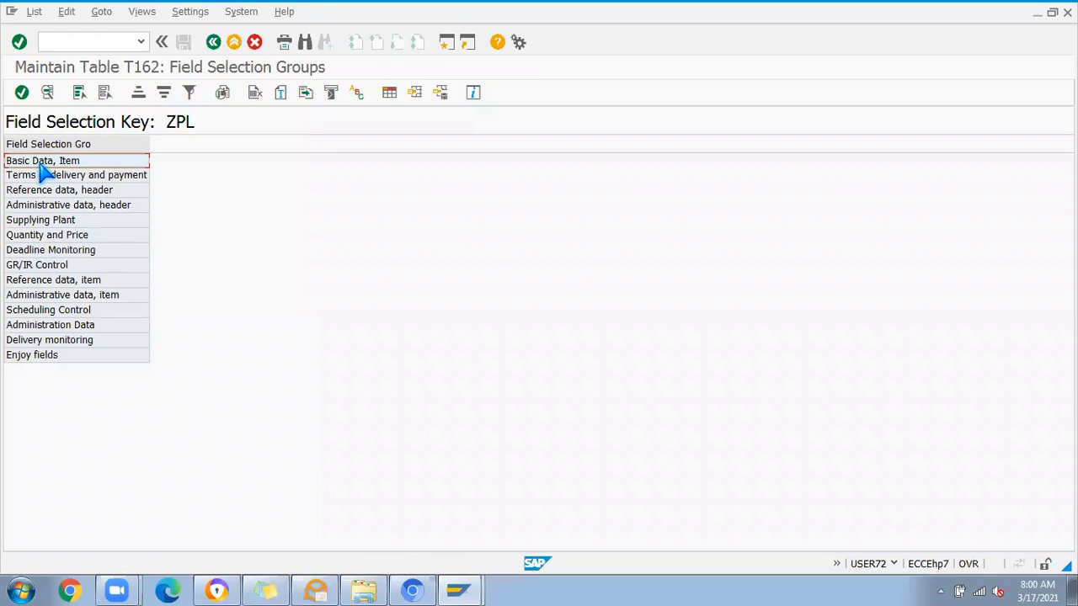
double_click(42, 162)
click(213, 42)
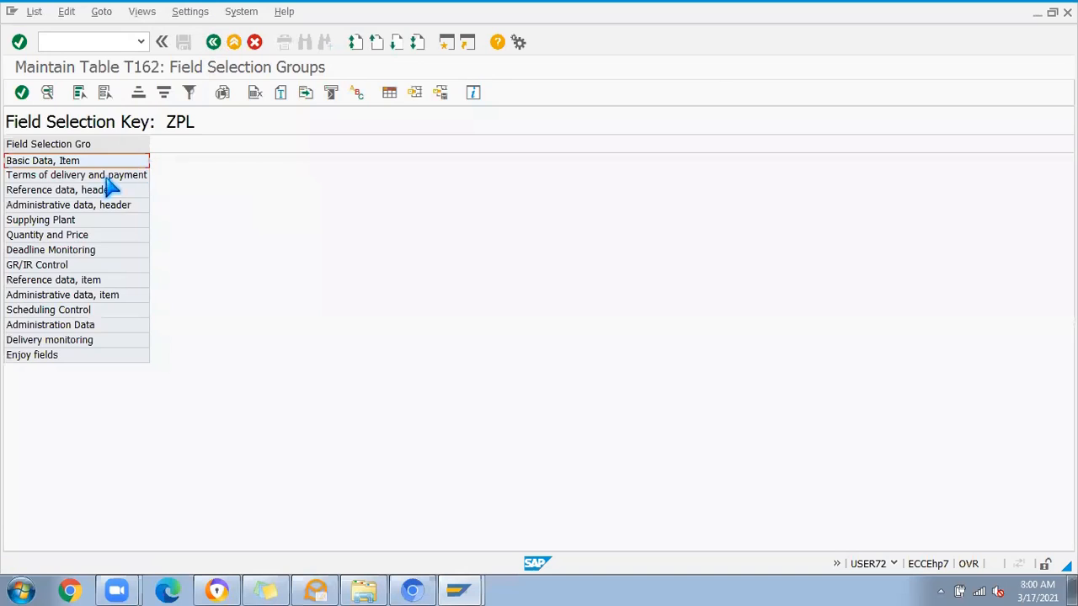
double_click(47, 205)
click(213, 42)
double_click(48, 266)
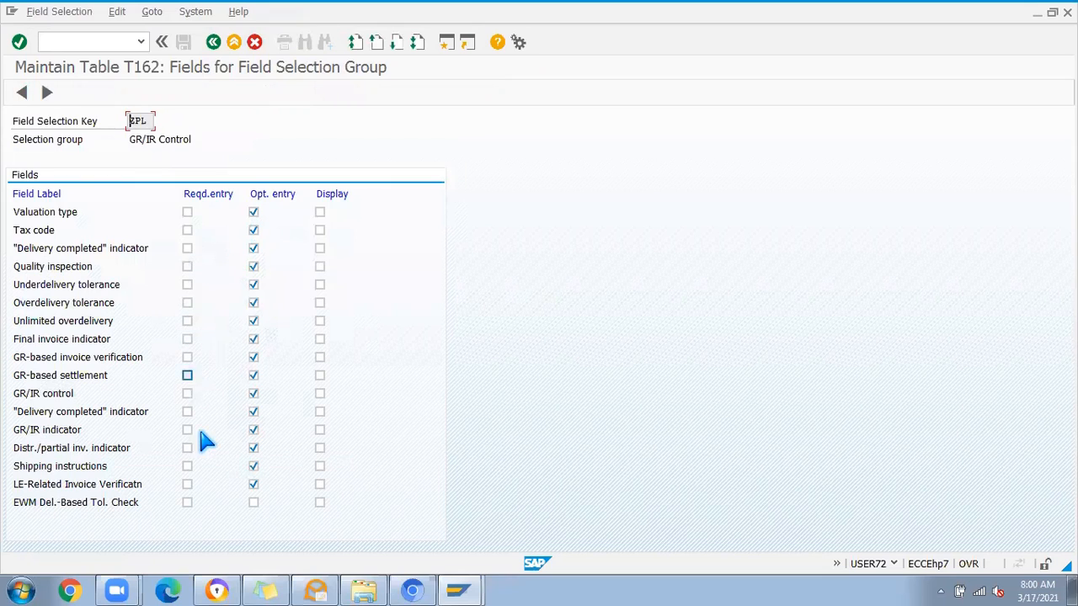
click(213, 41)
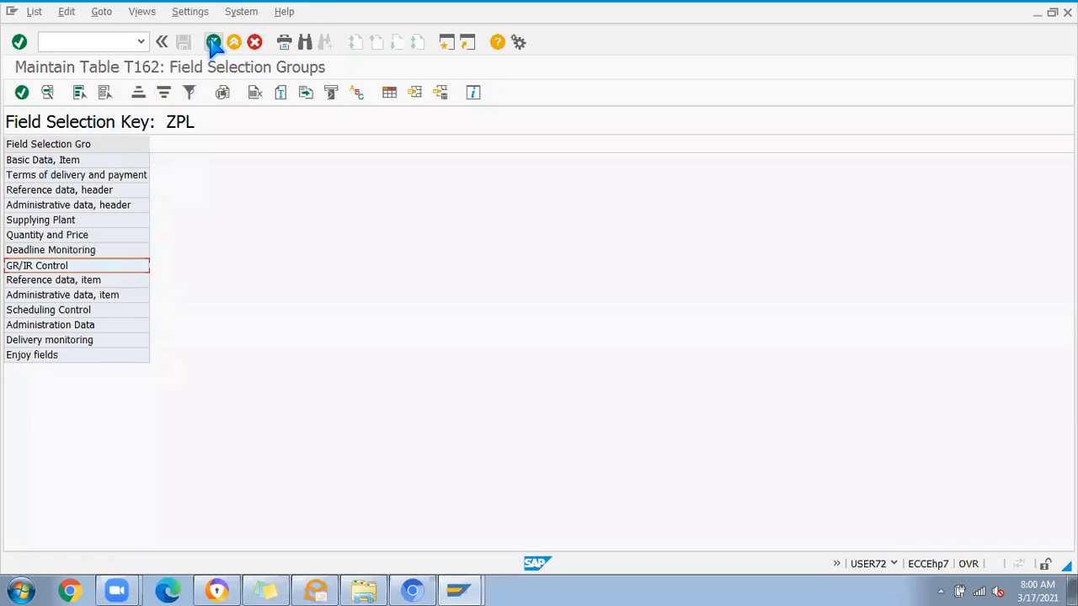
Step: Save the ZPL screen layout and return to the implementation guide
click(213, 42)
click(189, 41)
click(179, 264)
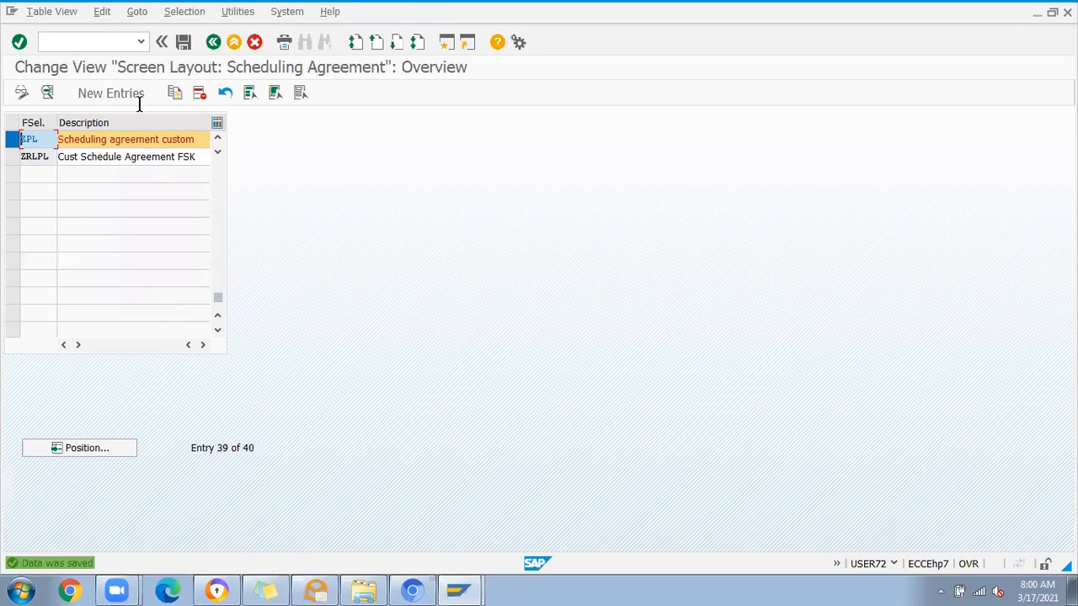
click(213, 42)
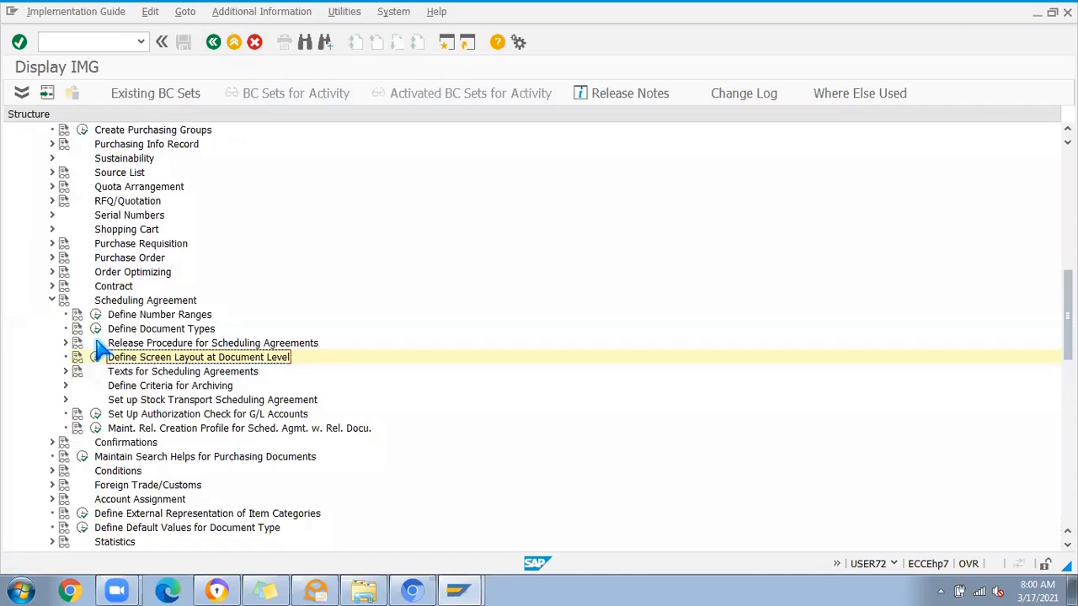
Step: Open Define Document Types for scheduling agreements and position the list at type LP
click(98, 357)
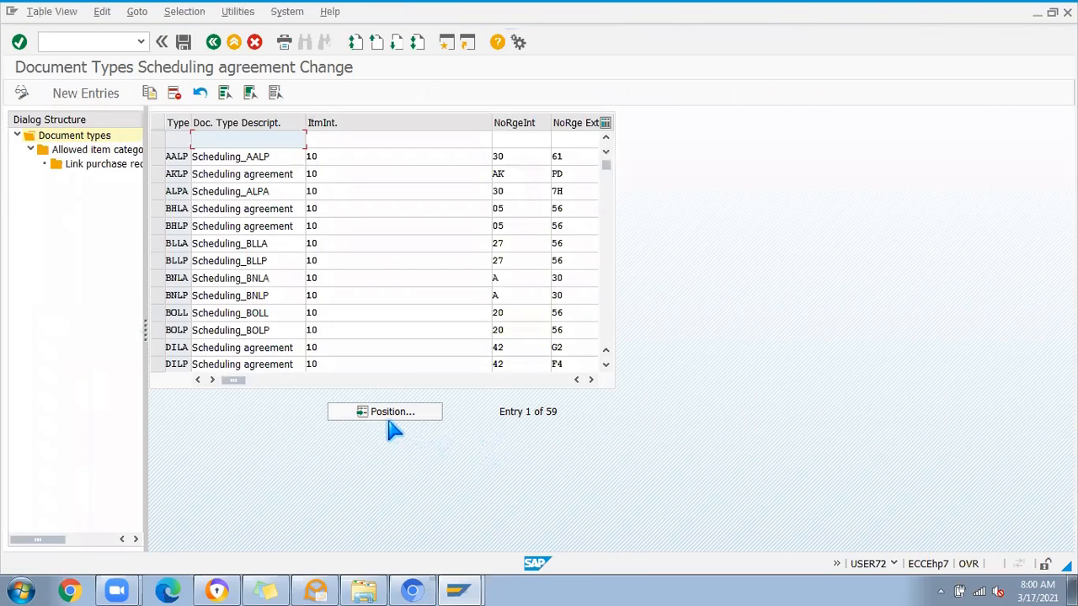
click(403, 412)
text(LP)
key(Return)
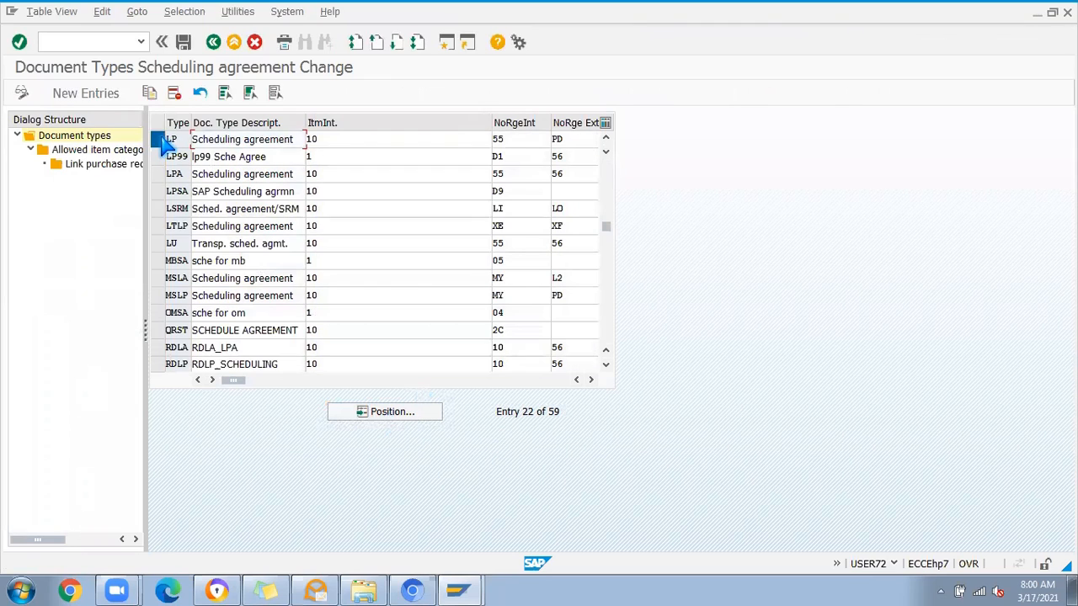
Step: Copy scheduling agreement document type LP to a new type ZLPX, including its dependent entries
click(164, 143)
click(149, 93)
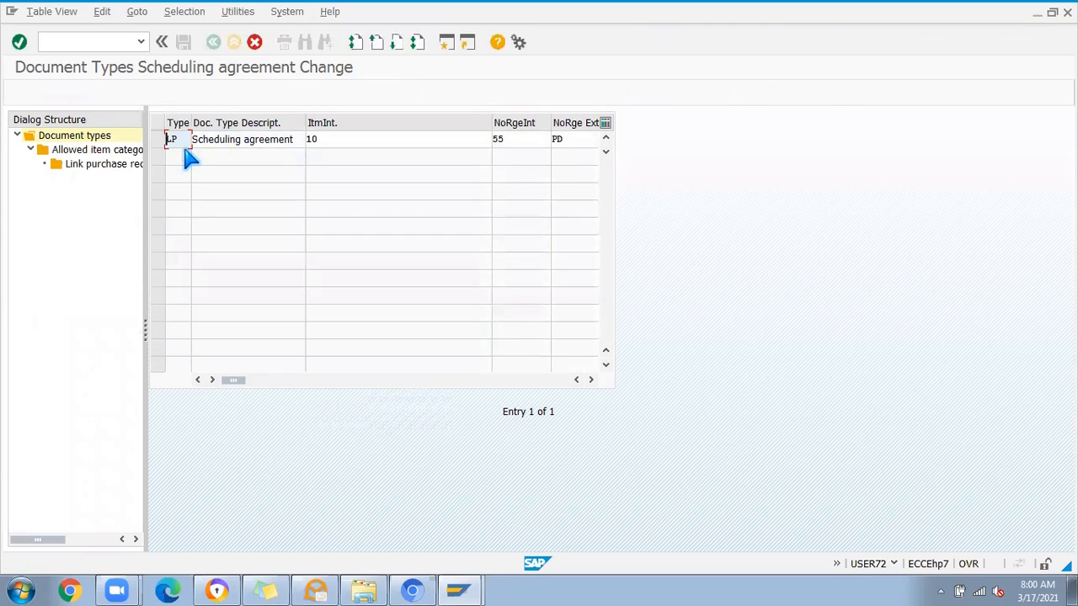
text(Y)
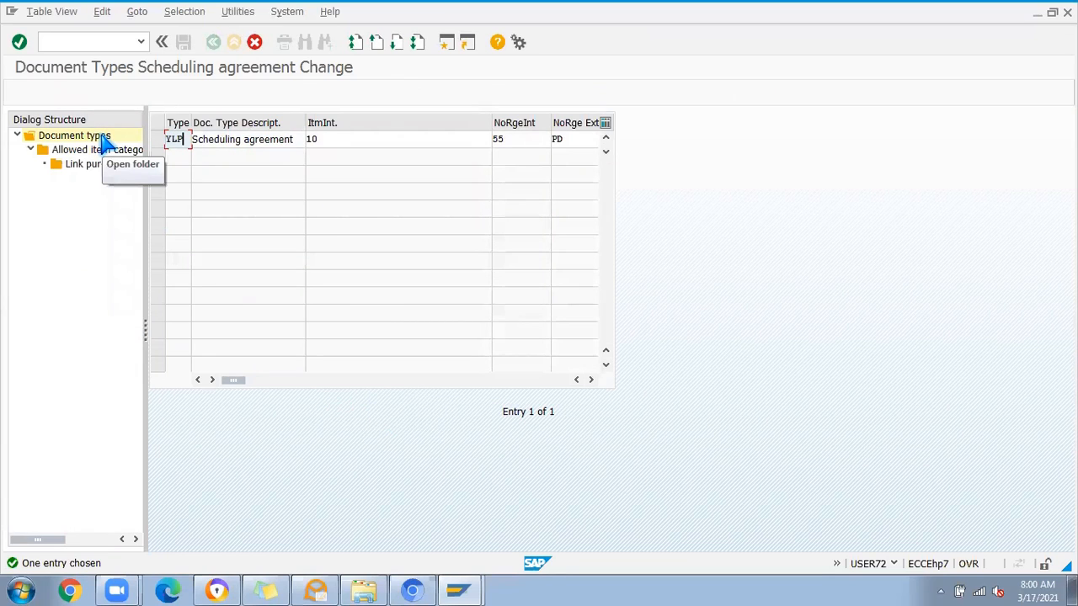
text(LP)
key(Return)
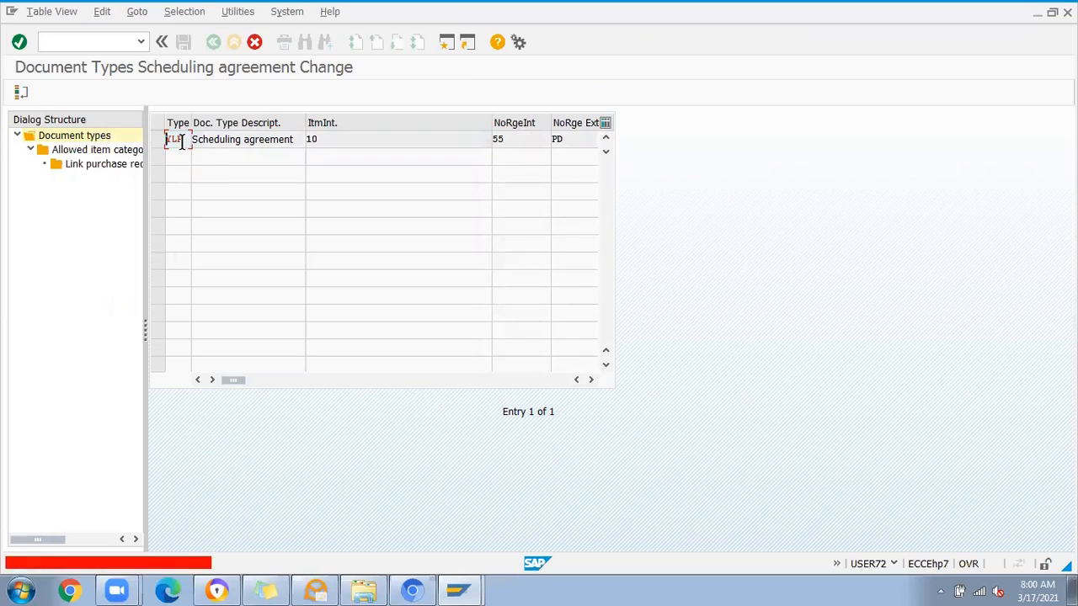
text(ZL)
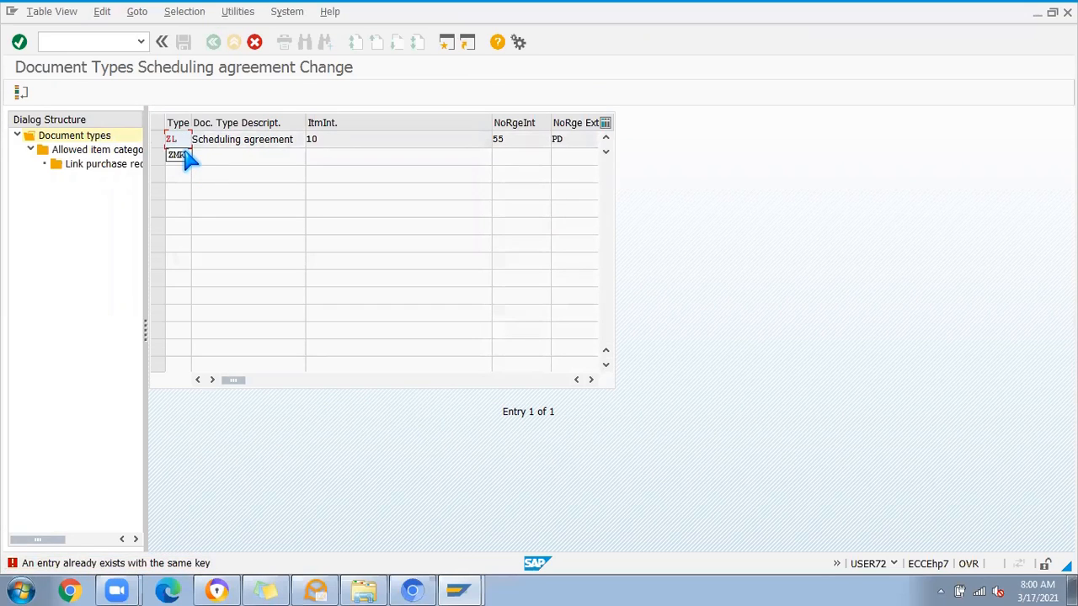
key(Return)
key(Return)
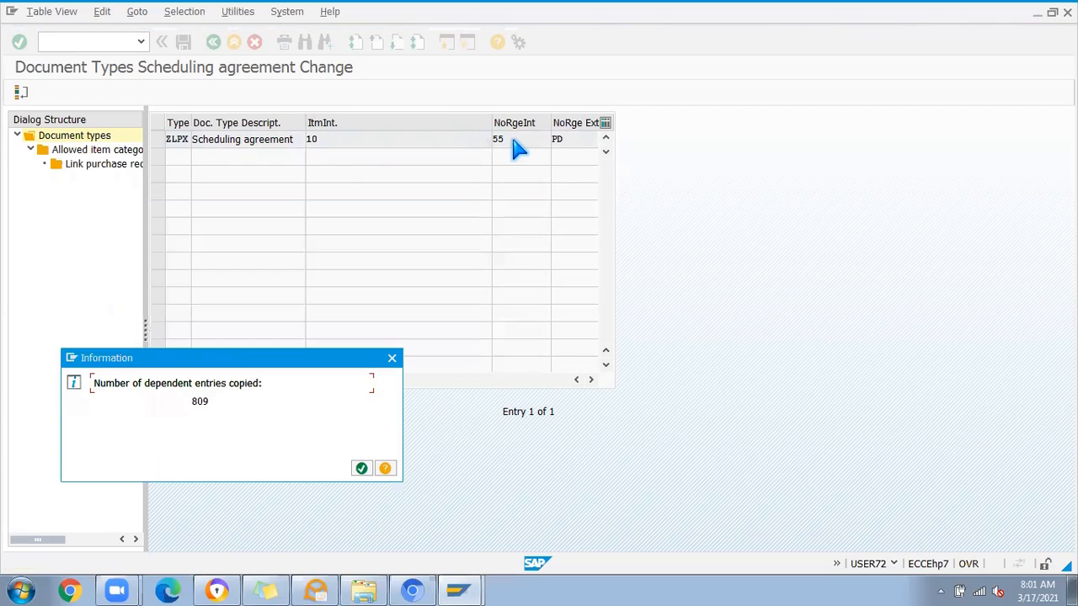
click(362, 468)
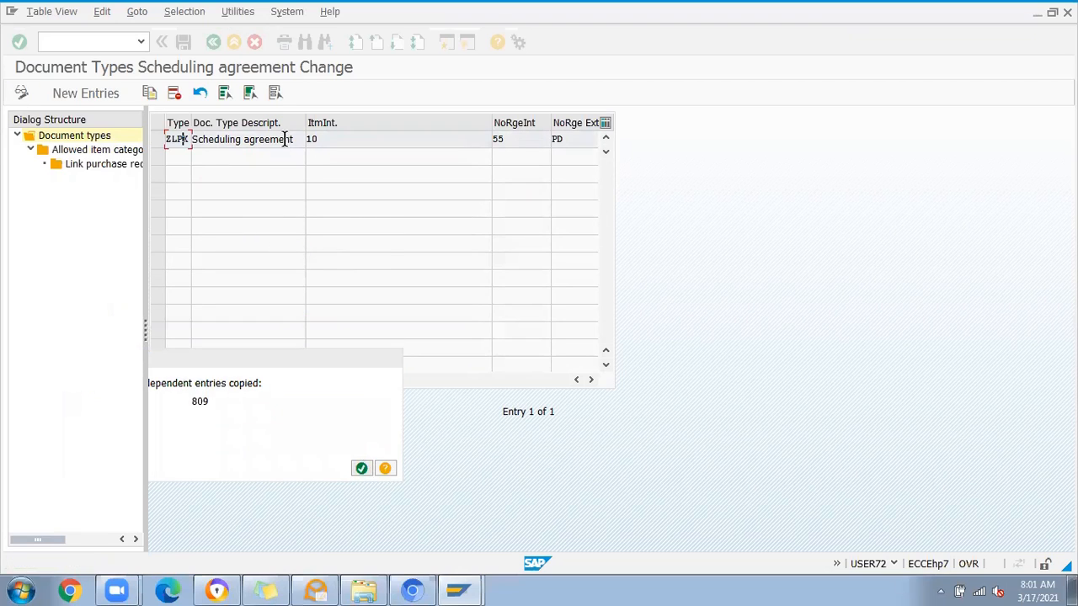
Step: Set ZLPX's item number interval to 1 and its internal number range to 1A, with external range PD
click(330, 139)
key(BackSpace)
click(517, 139)
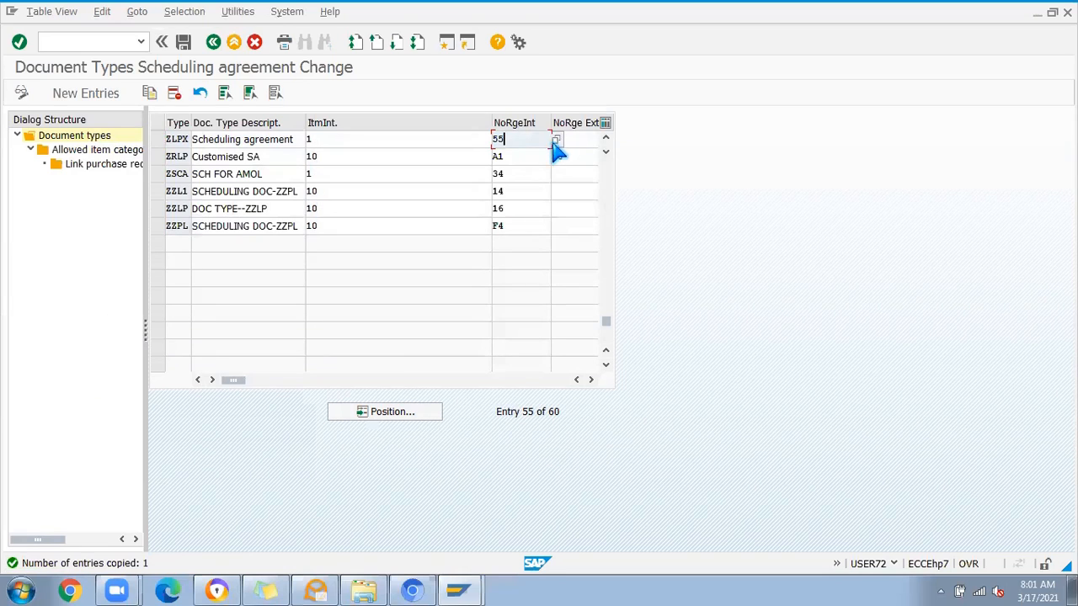
key(F4)
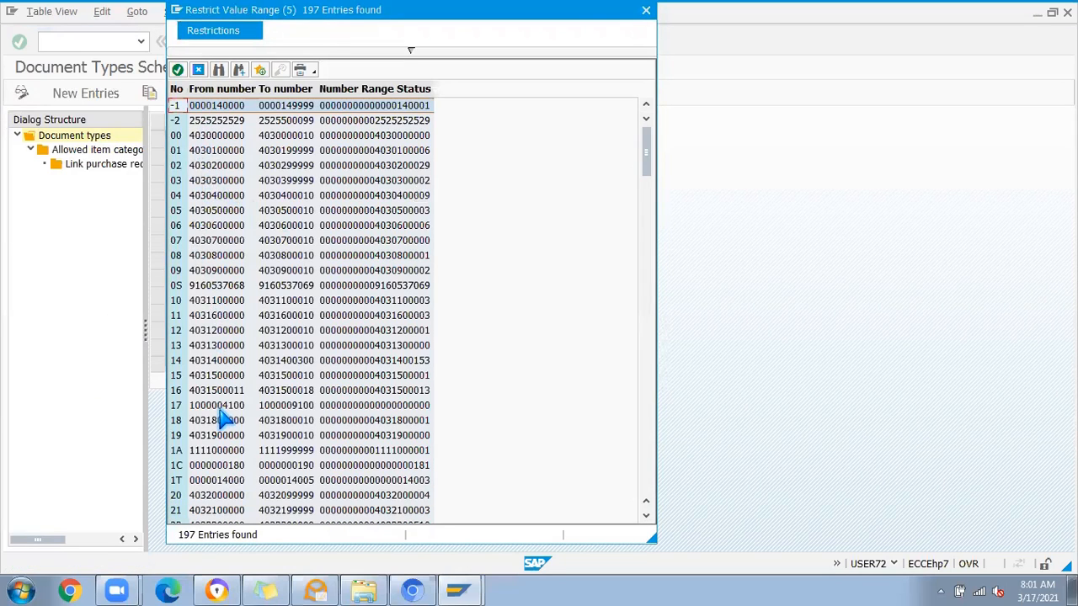
double_click(213, 452)
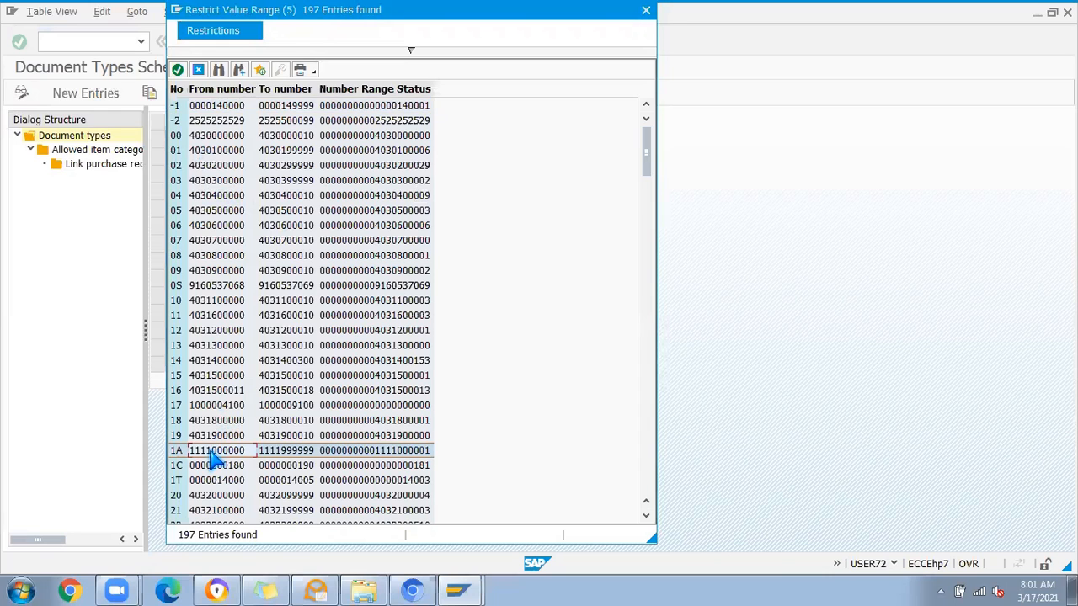
click(576, 143)
text(PD)
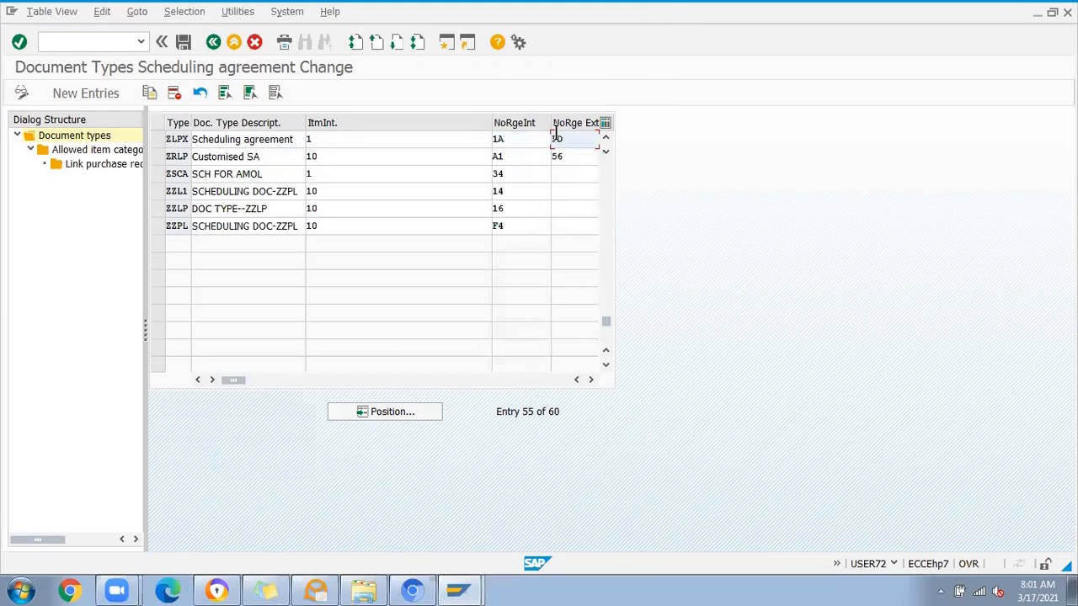
Step: Assign field selection key ZPL to document type ZLPX and save the document types
drag(490, 123, 439, 123)
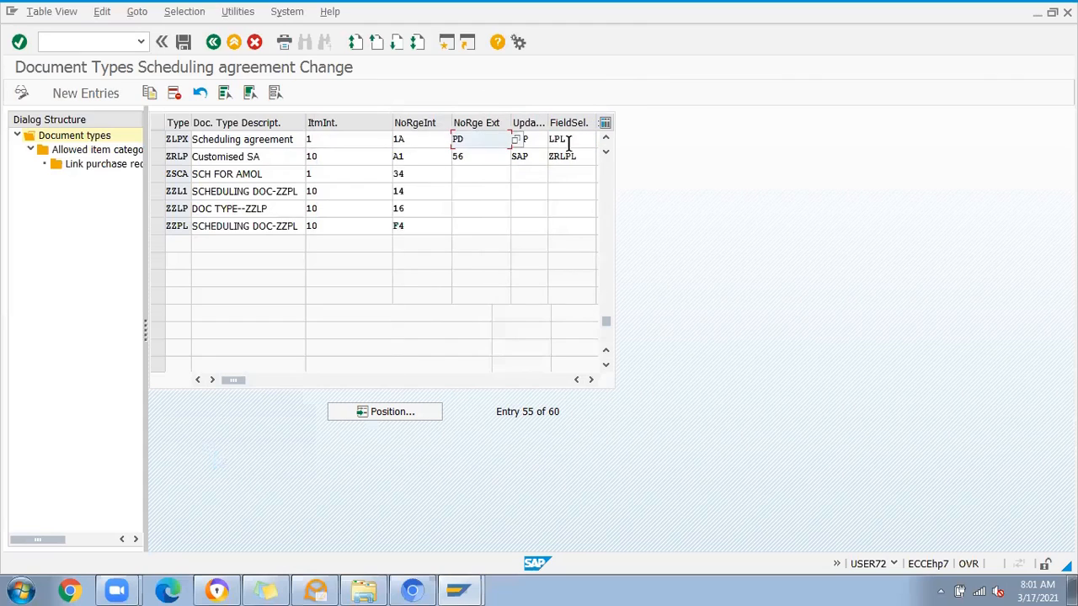
click(535, 141)
click(571, 144)
key(BackSpace)
key(BackSpace)
text(X)
key(BackSpace)
text(Z)
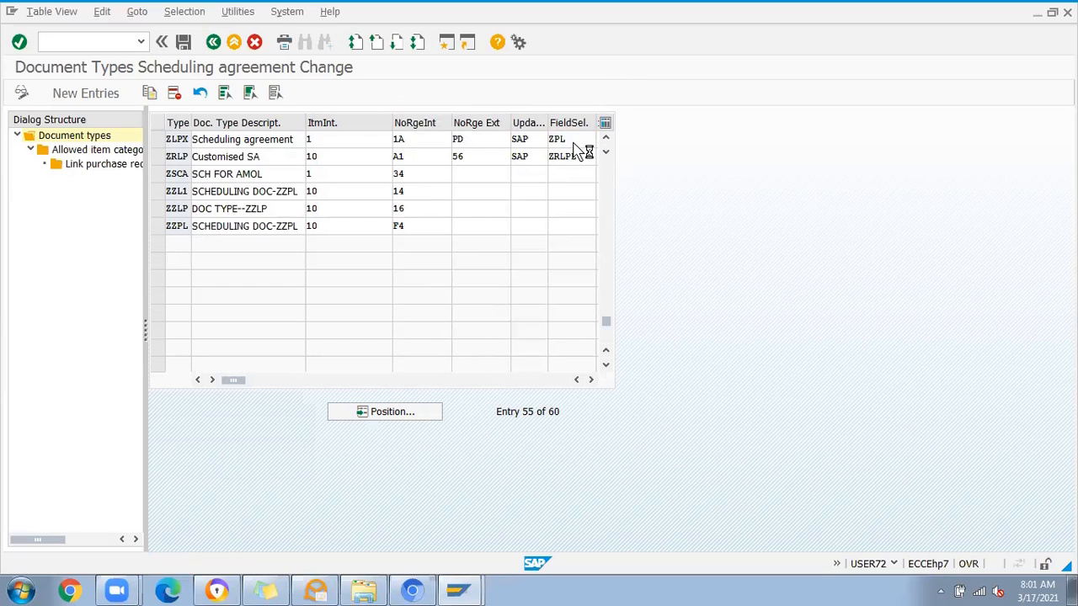
click(183, 43)
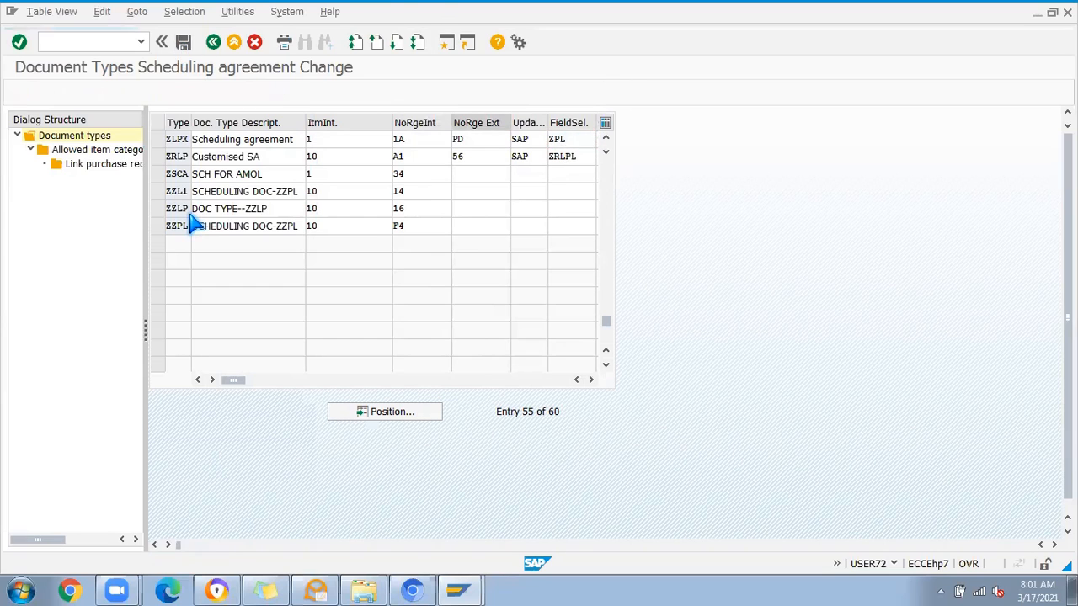
click(178, 269)
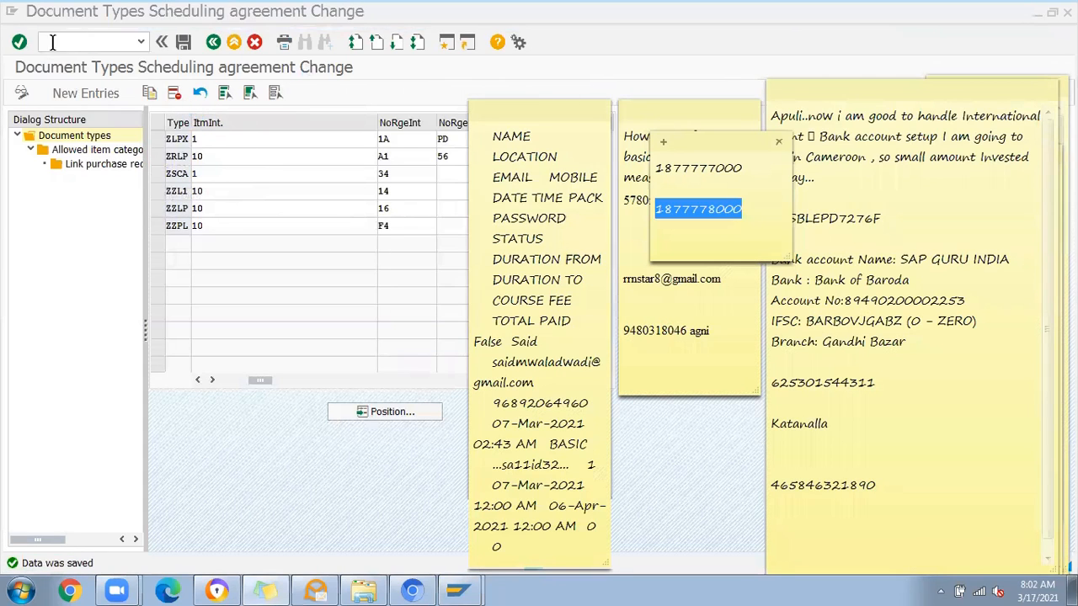
Step: Open scheduling agreement creation in a new session and choose ZLPX as the agreement type
click(81, 42)
text(/)
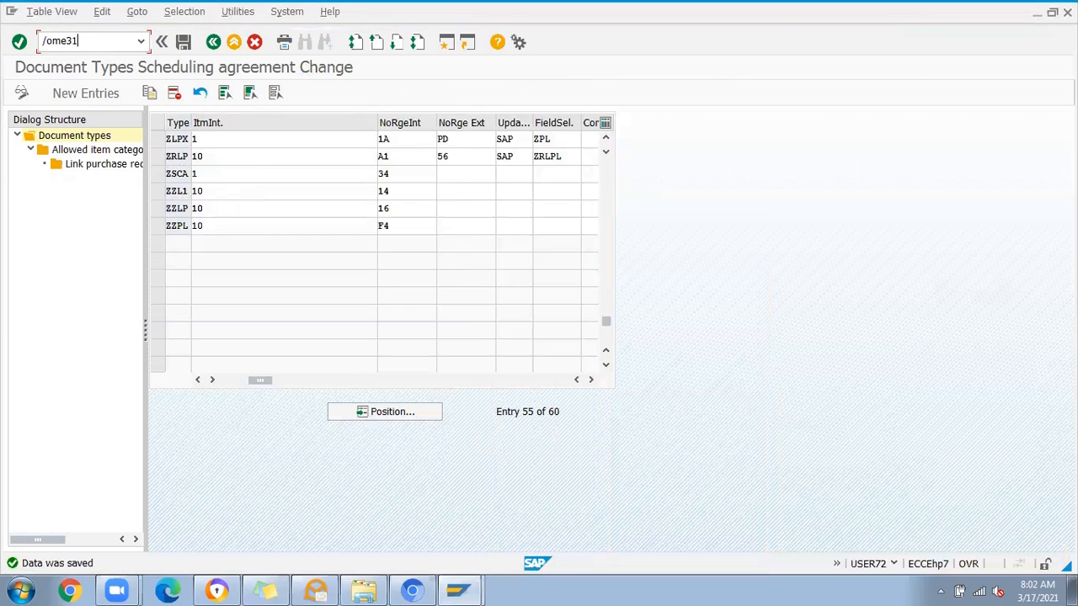
text(ome31)
key(Return)
click(144, 142)
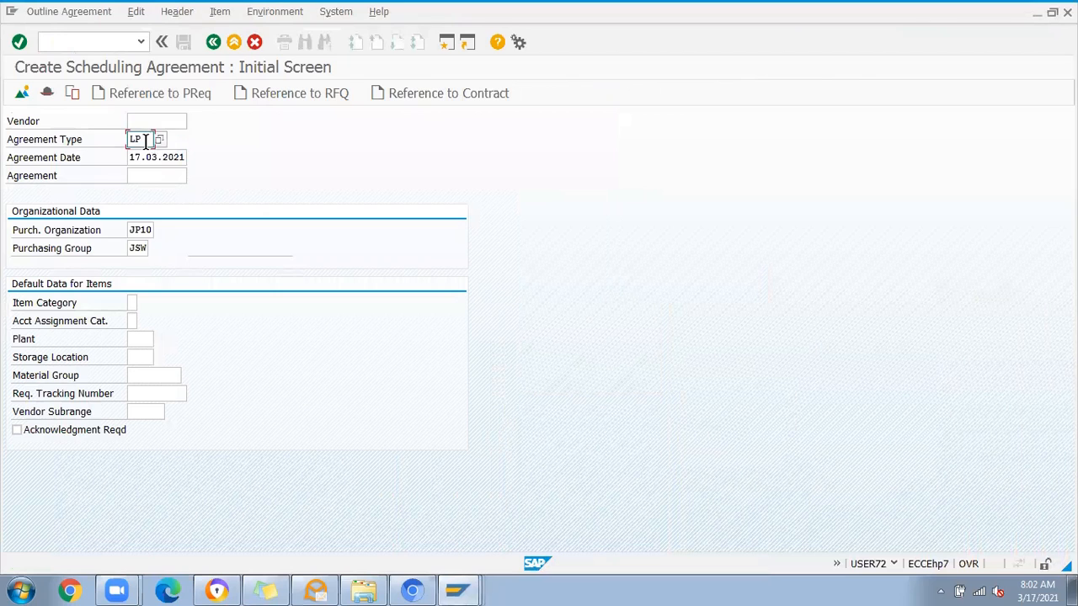
text(LP)
key(Return)
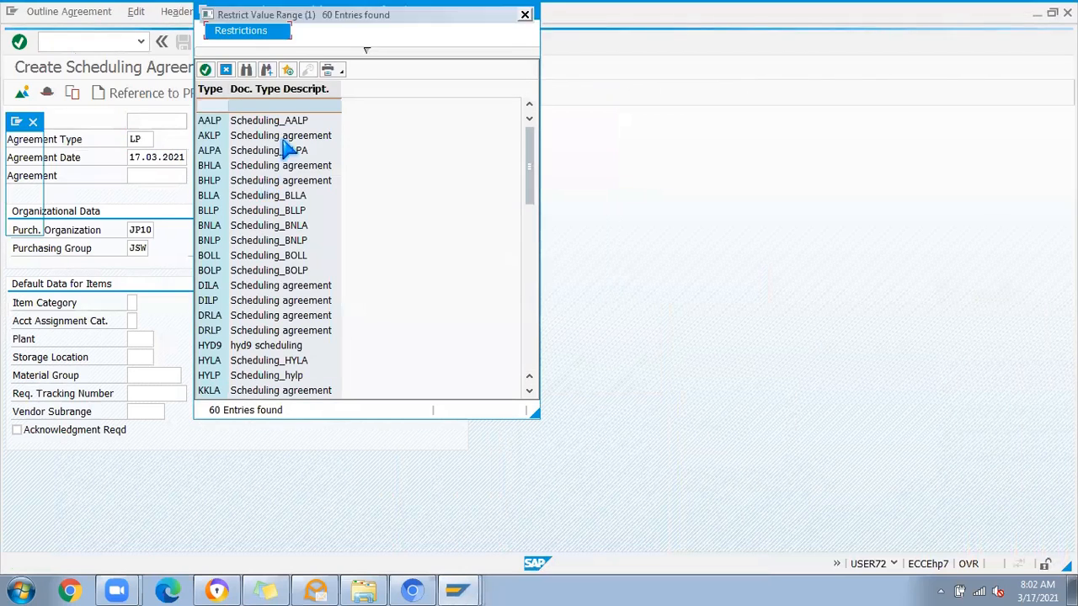
click(367, 51)
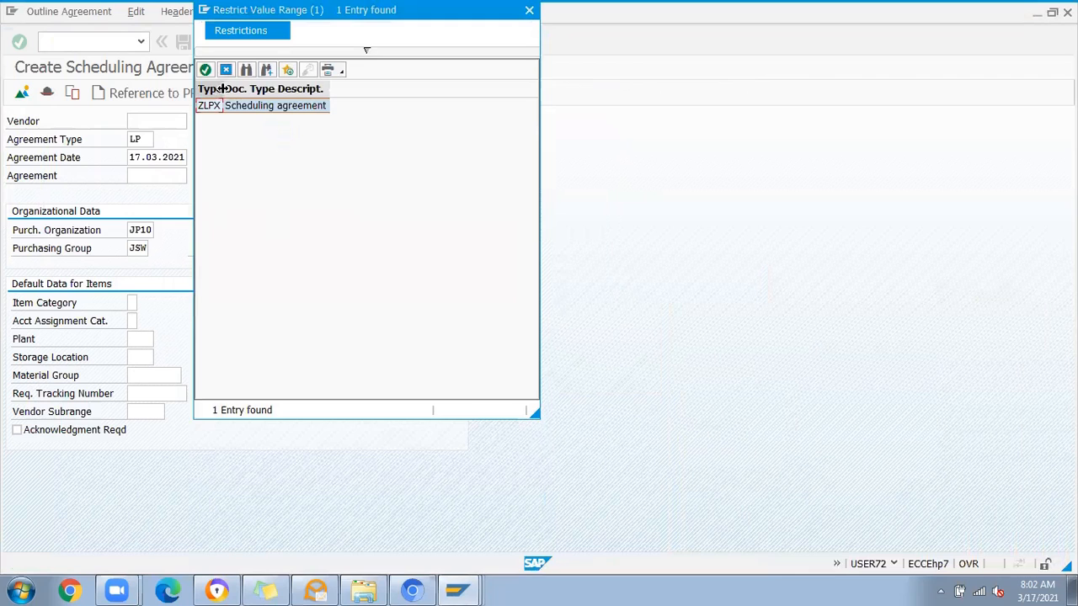
double_click(210, 106)
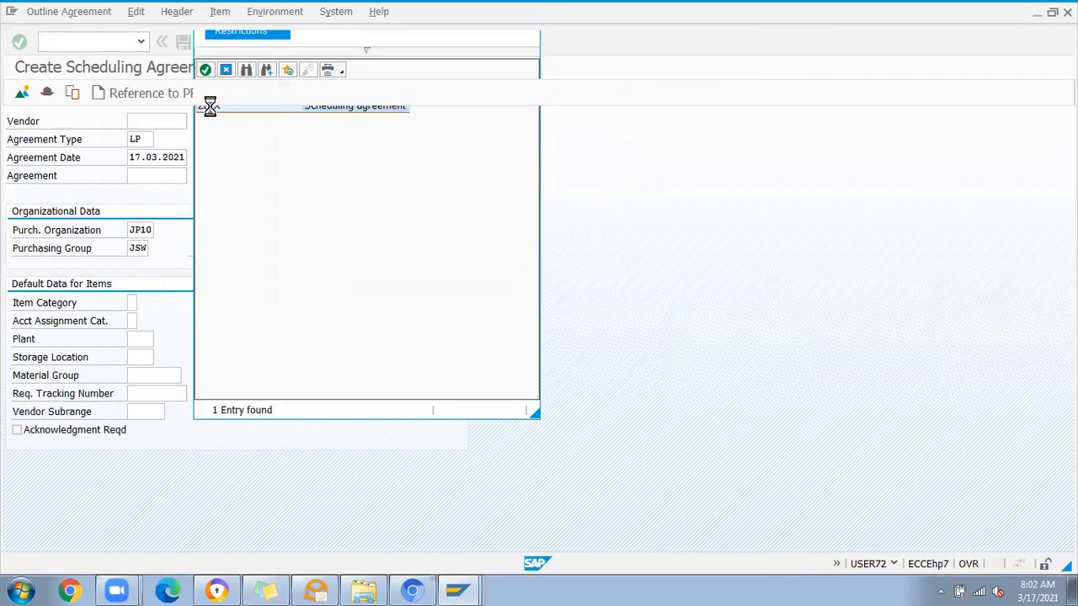
Step: Enter the vendor number and continue to the agreement's header data with company code JS07
click(160, 120)
click(157, 137)
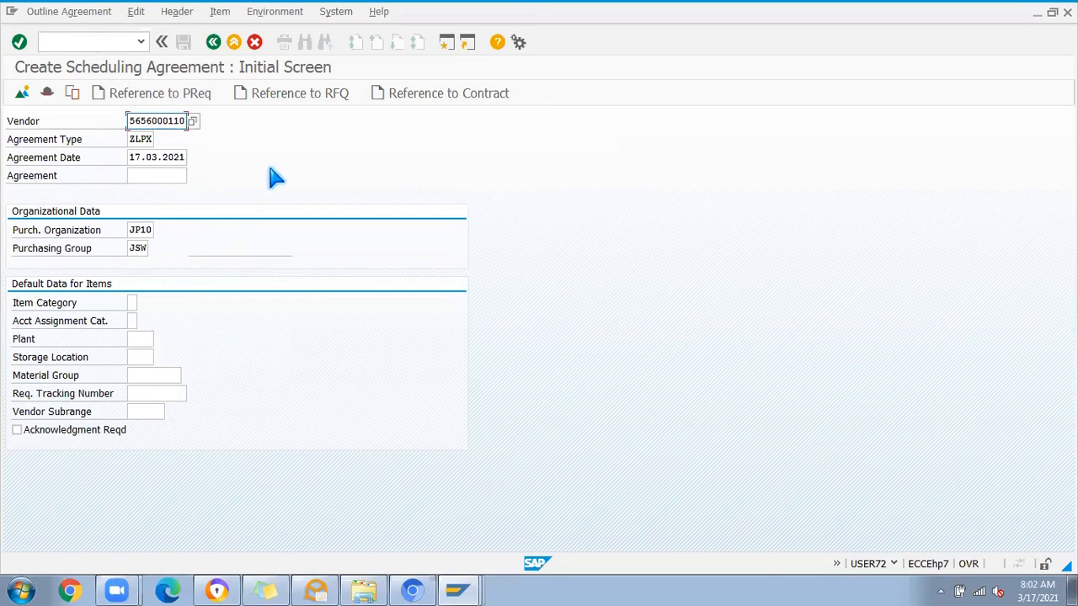
key(Return)
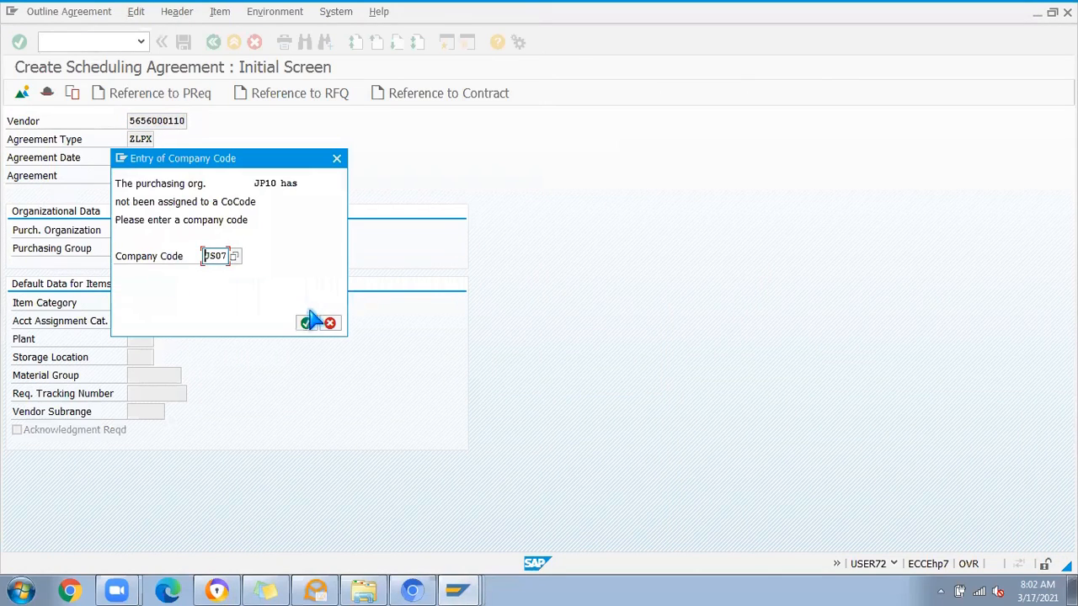
key(Return)
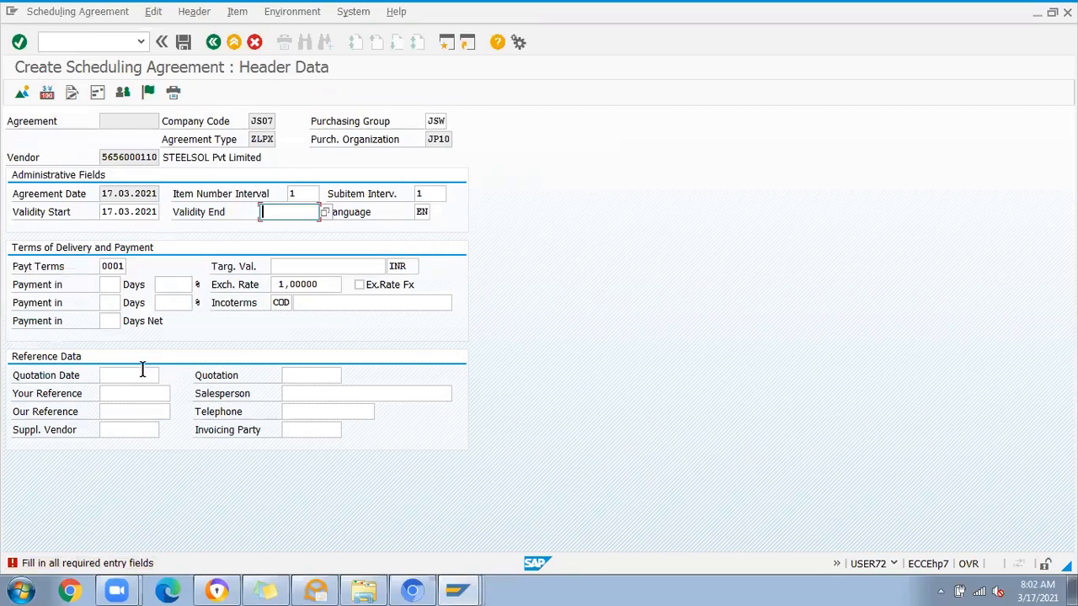
Step: Check the quotation, reference and salesperson fields in the header data and leave the agreement without saving
click(142, 375)
click(289, 380)
click(154, 393)
click(337, 393)
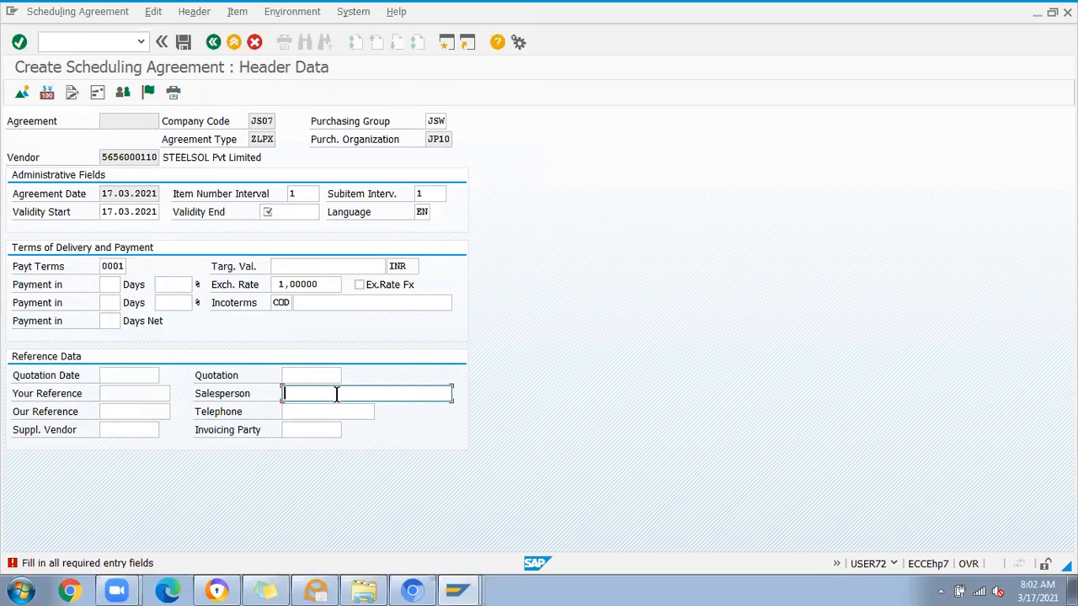
click(232, 44)
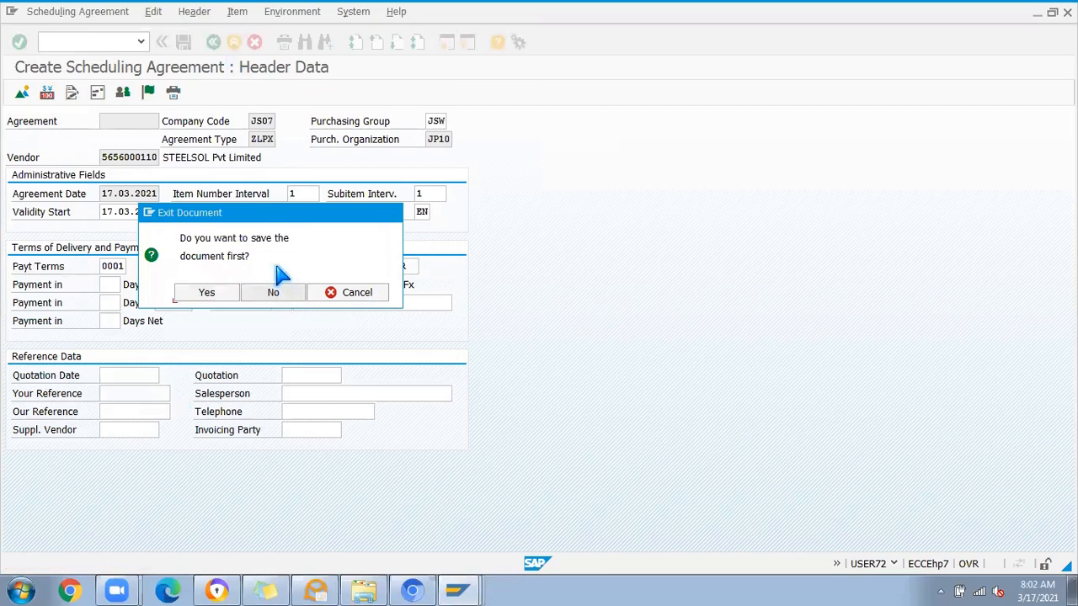
click(273, 292)
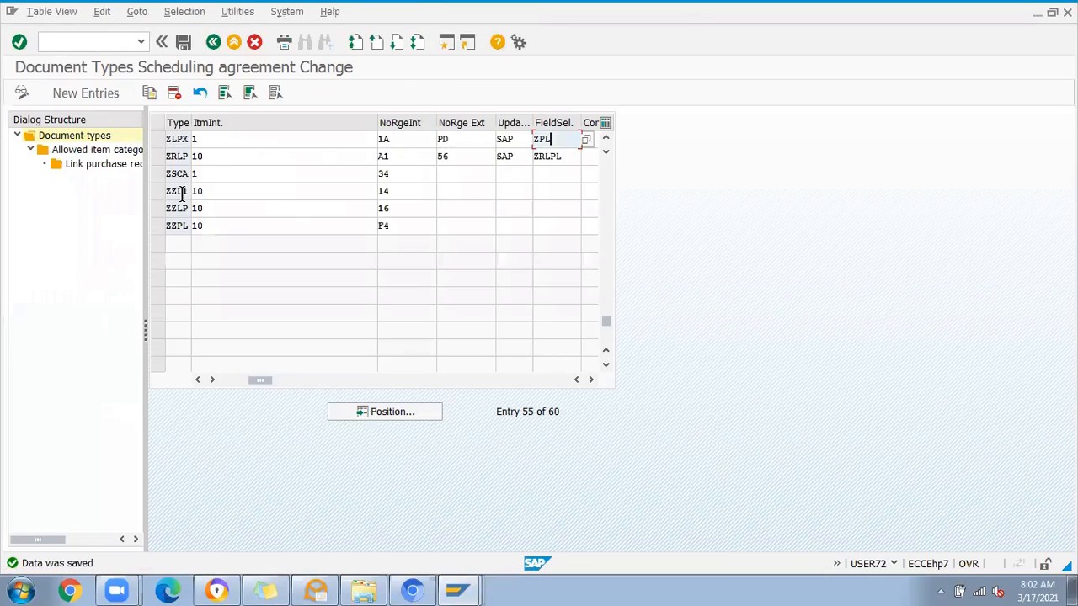
Step: Open Define Screen Layout at Document Level for scheduling agreements and open key ZPL's Basic Data, Item group
click(213, 44)
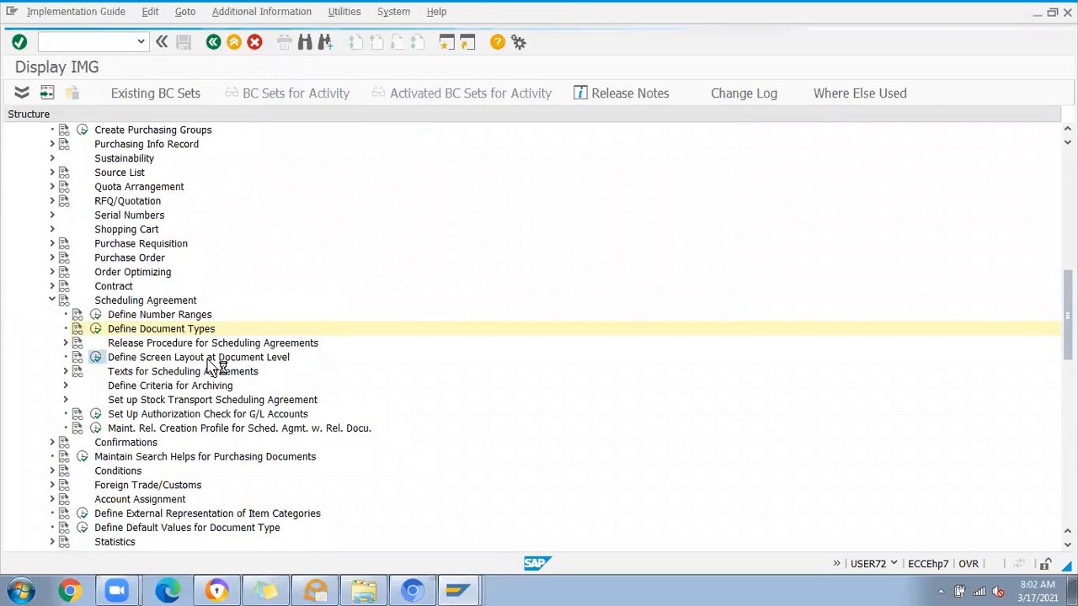
double_click(211, 360)
click(107, 445)
text(ZPL)
key(Return)
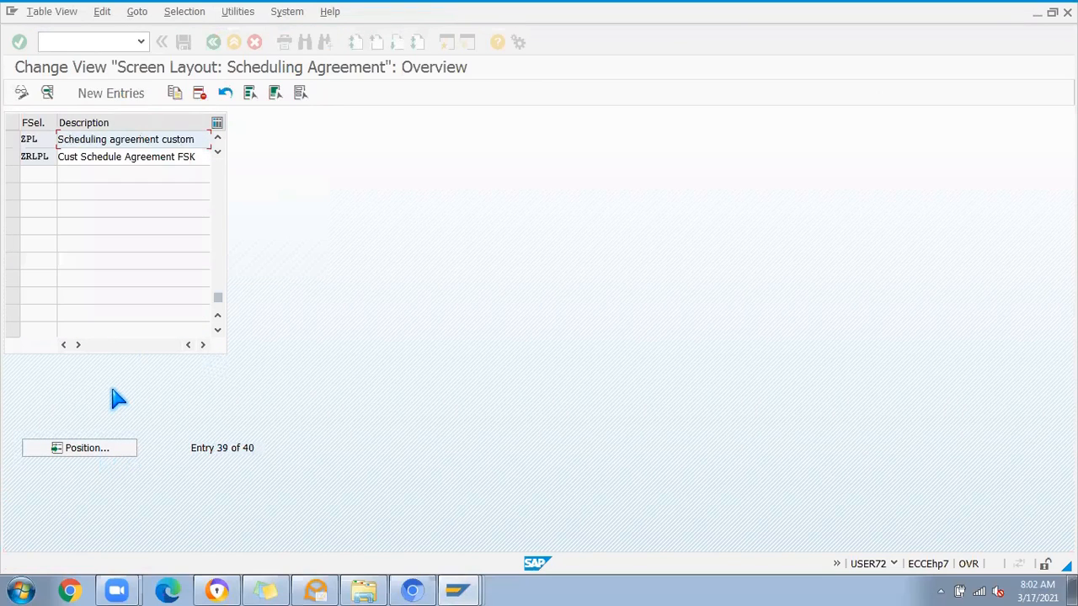
click(12, 139)
click(48, 93)
double_click(46, 162)
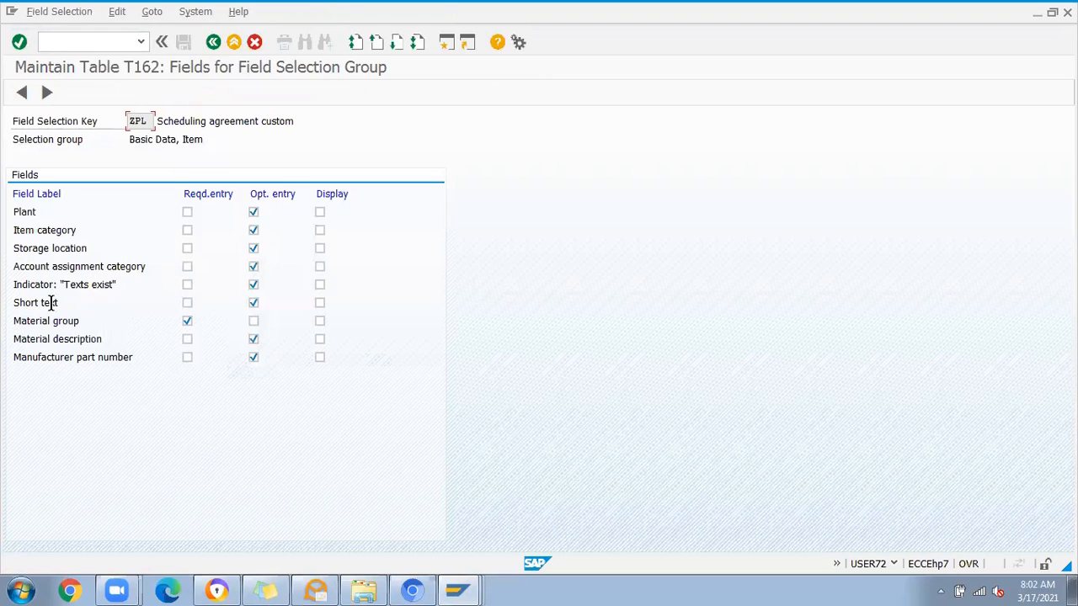
Step: Make storage location, short text and material description required entries in ZPL's Basic Data, Item group, keeping material group required
click(186, 320)
click(187, 249)
click(254, 249)
click(187, 339)
click(187, 321)
click(186, 303)
click(214, 42)
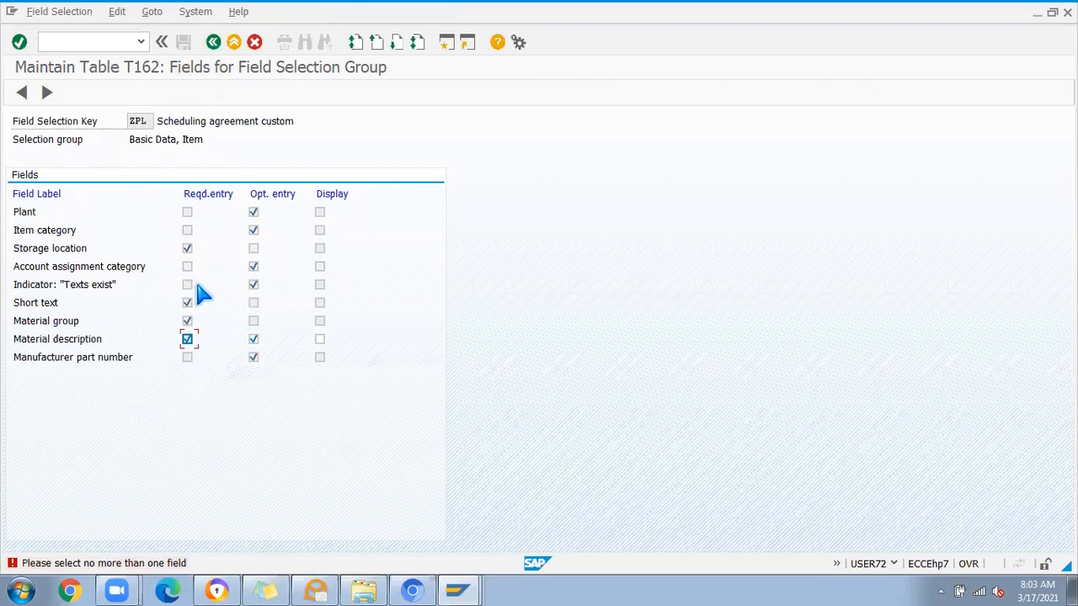
click(254, 338)
key(F3)
Step: Make quotation no., date and invoicing party required entries in ZPL's Reference data, header group
click(61, 191)
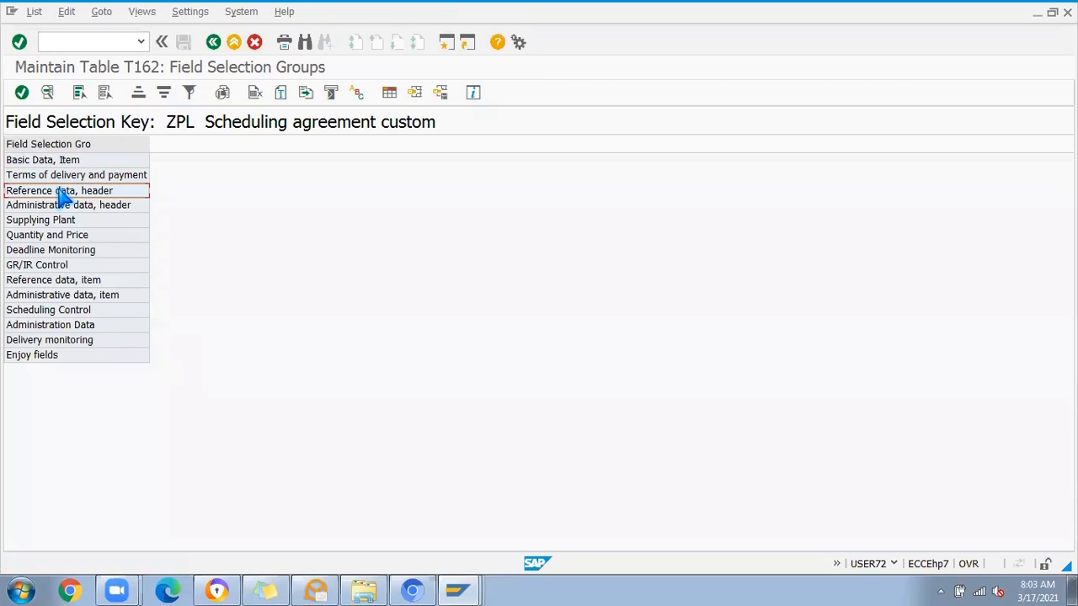
double_click(61, 191)
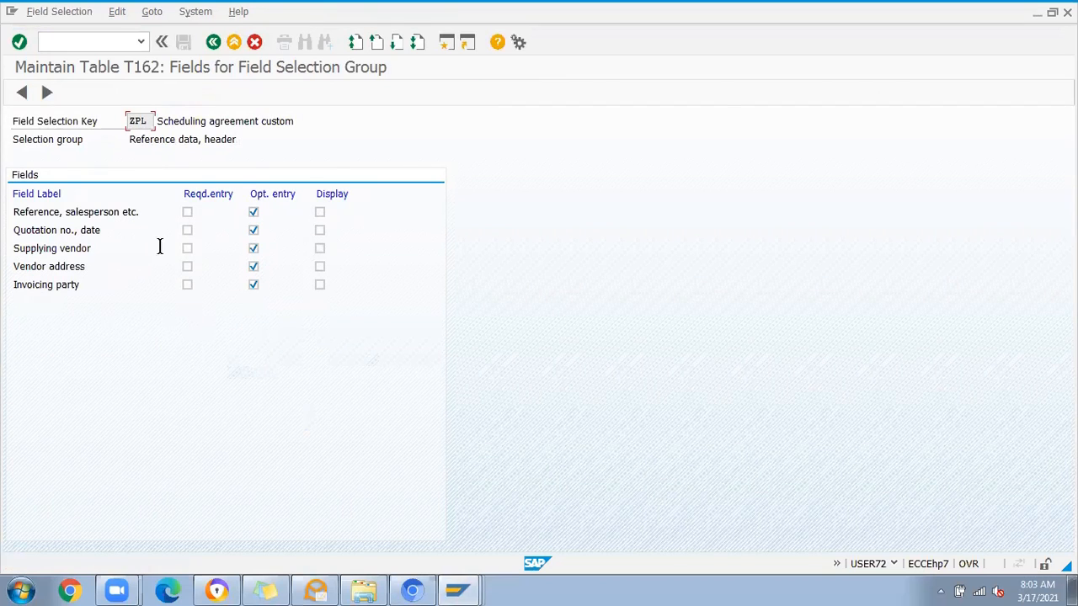
click(192, 234)
click(252, 232)
click(189, 287)
click(253, 285)
Step: Return to the screen layout overview and save the ZPL field selection changes
click(213, 41)
click(214, 42)
click(184, 44)
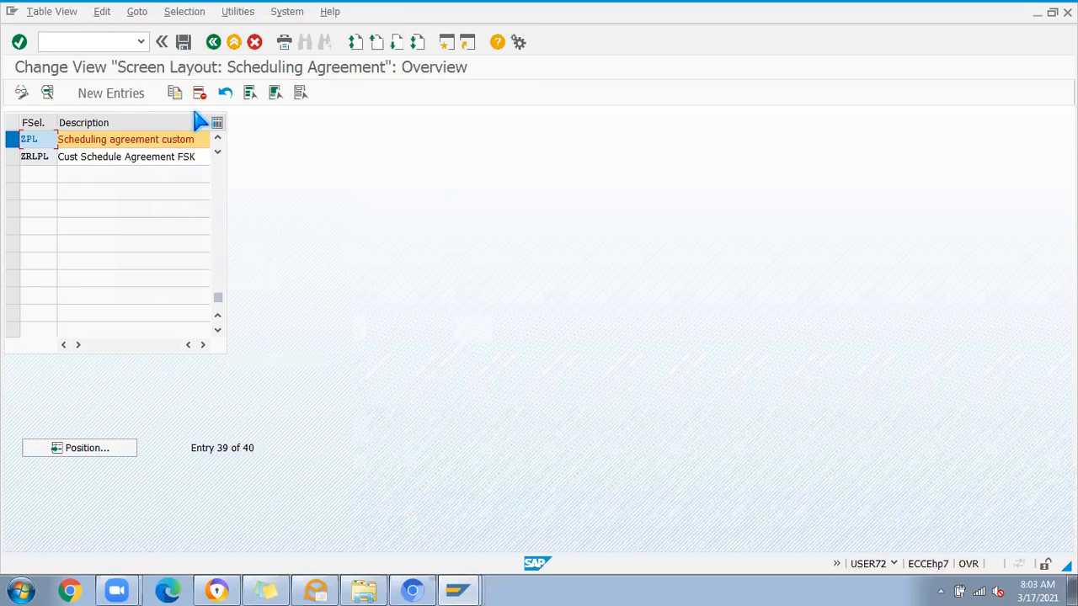
click(176, 268)
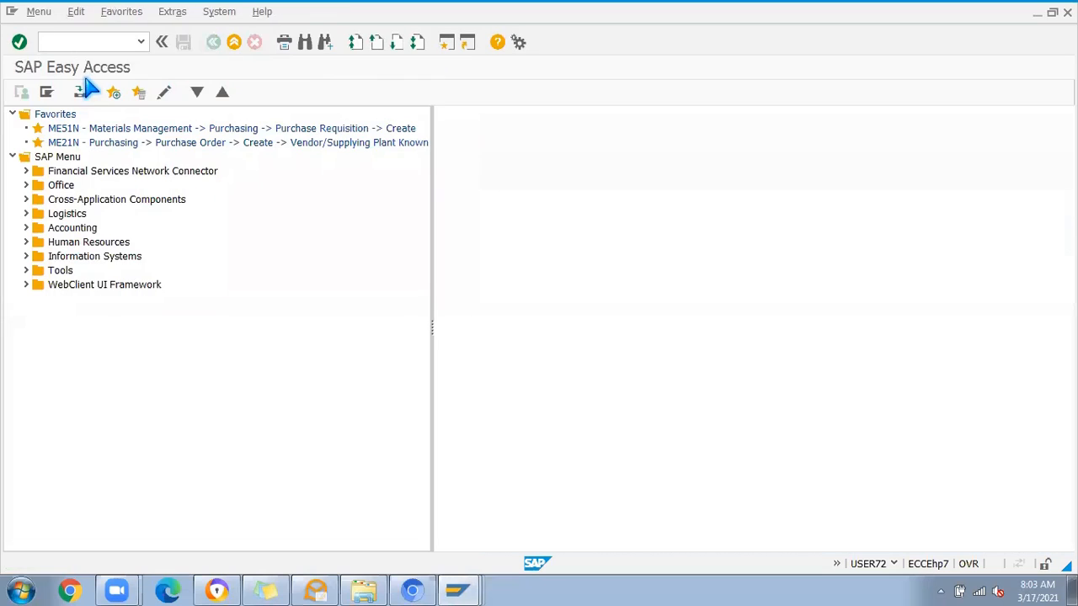
Step: Run transaction ME31L to create a scheduling agreement
click(69, 38)
text(me31l)
key(Return)
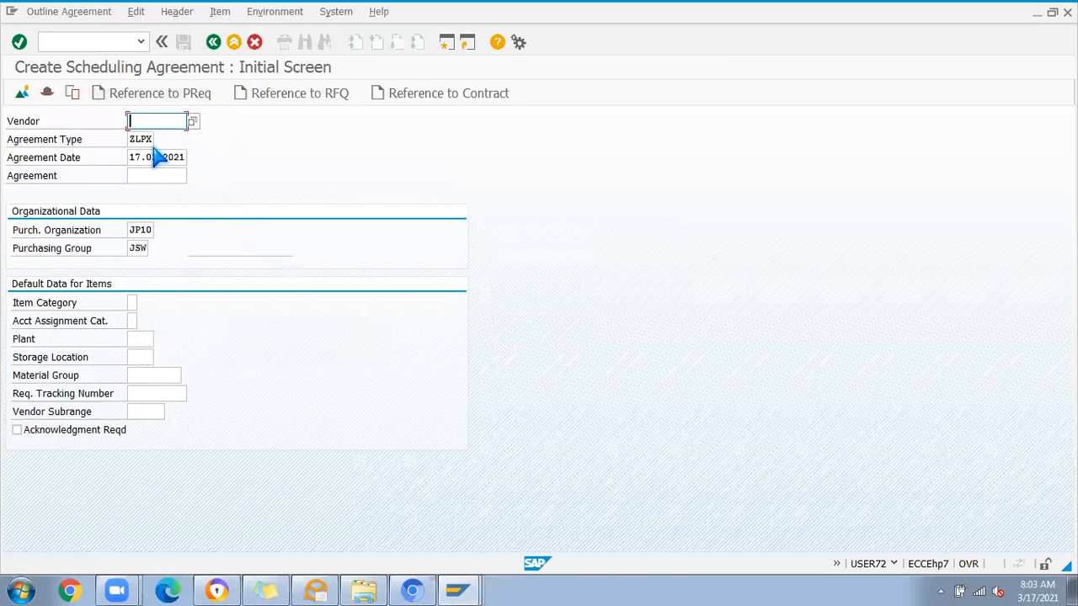
Step: Enter the STEELSOL vendor for agreement type ZLPX and confirm company code JS07 to open the header data
click(159, 136)
key(Return)
click(306, 324)
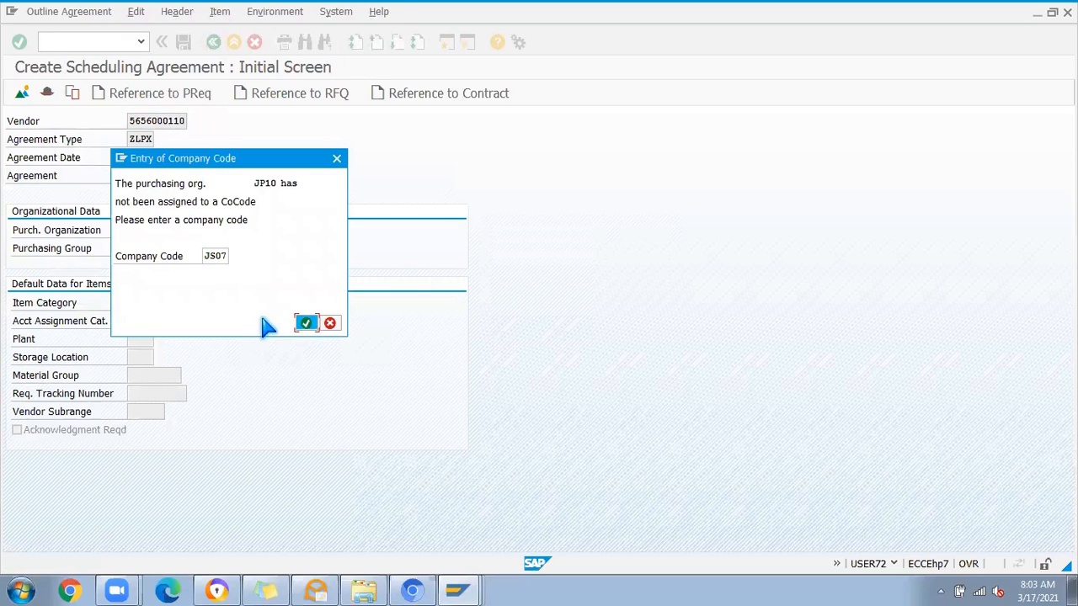
Step: Check the required quotation, invoicing party and validity end fields in the header, and clear the payment terms
click(114, 375)
click(286, 374)
click(303, 430)
click(291, 213)
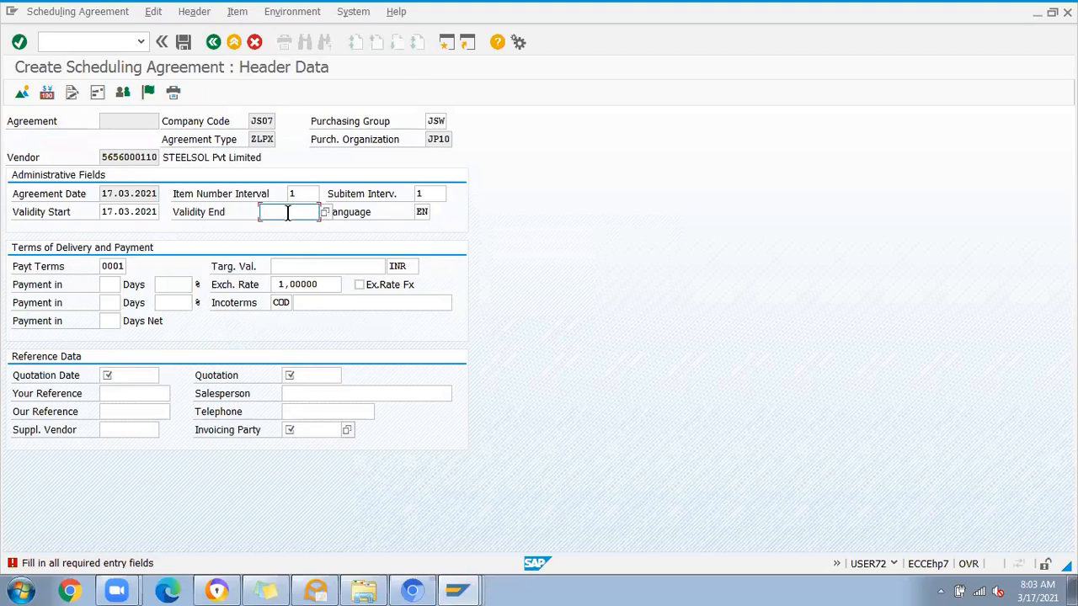
click(110, 266)
click(118, 375)
click(116, 268)
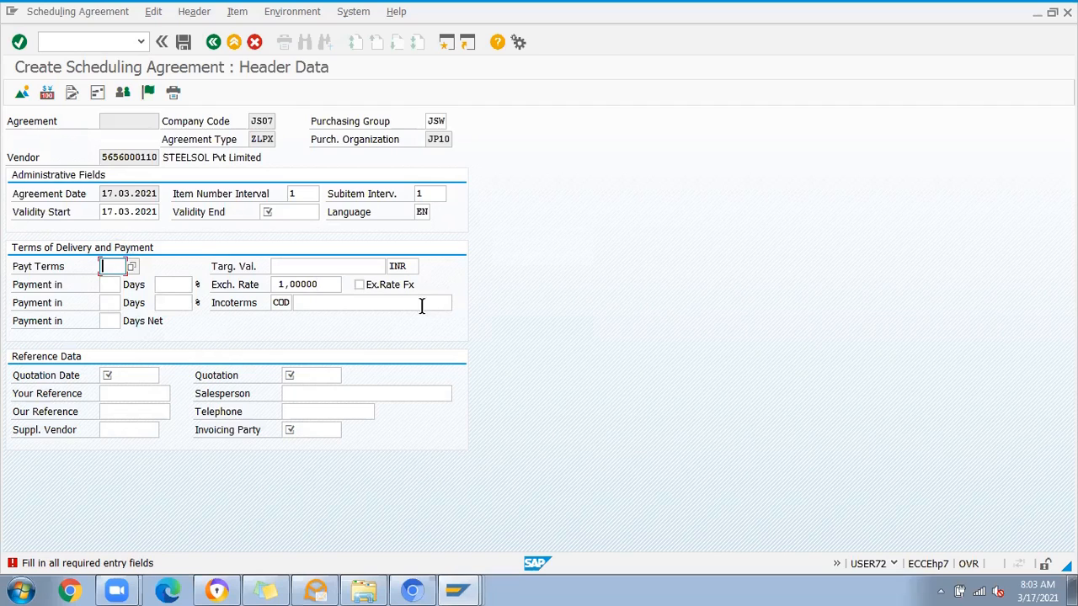
Step: Set the quotation date to 19.03.2021 and quotation to PURCHASE, and copy the vendor number into the invoicing party
click(128, 377)
click(134, 393)
click(306, 371)
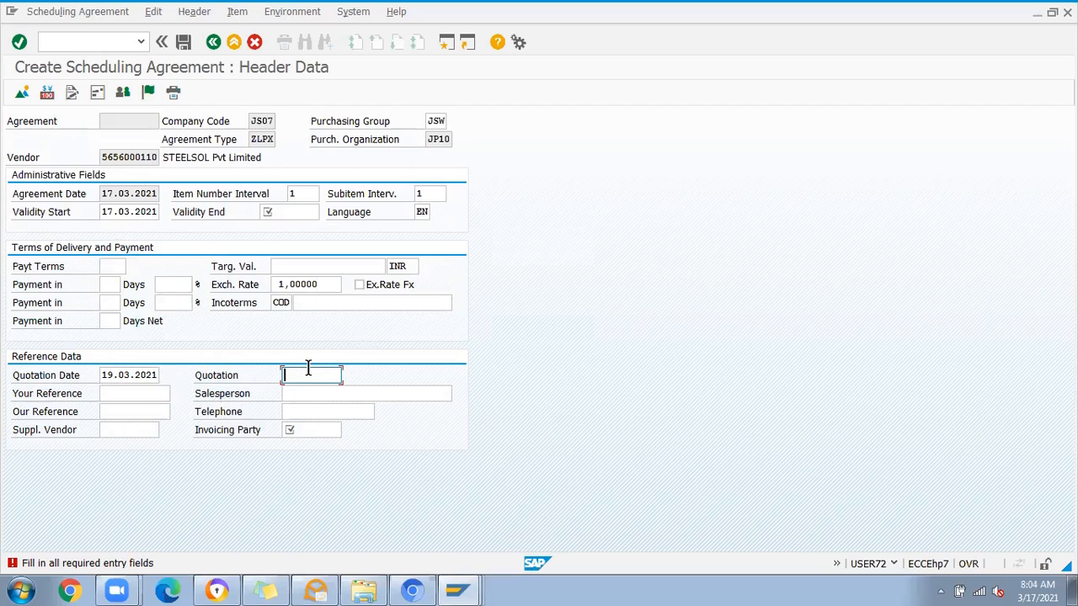
click(307, 391)
click(309, 430)
click(107, 156)
click(317, 430)
key(ctrl+v)
key(Return)
Step: Set the agreement's validity end to 16.03.2022 and continue to the item overview
click(289, 213)
click(291, 224)
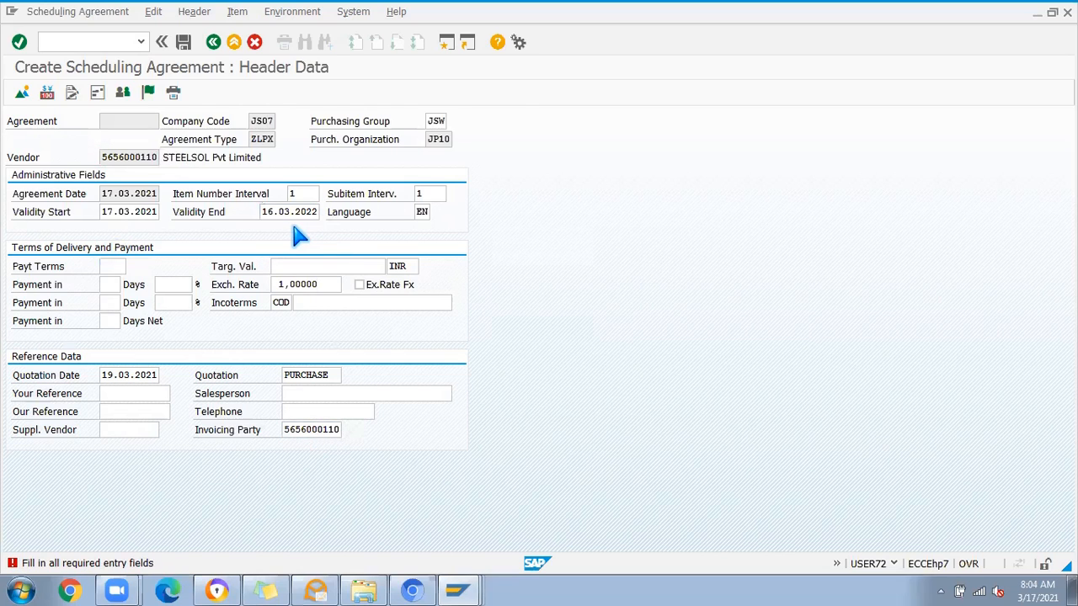
key(Return)
Step: Add material 578006 as item 1 with plant JP01
click(97, 193)
click(132, 210)
key(Return)
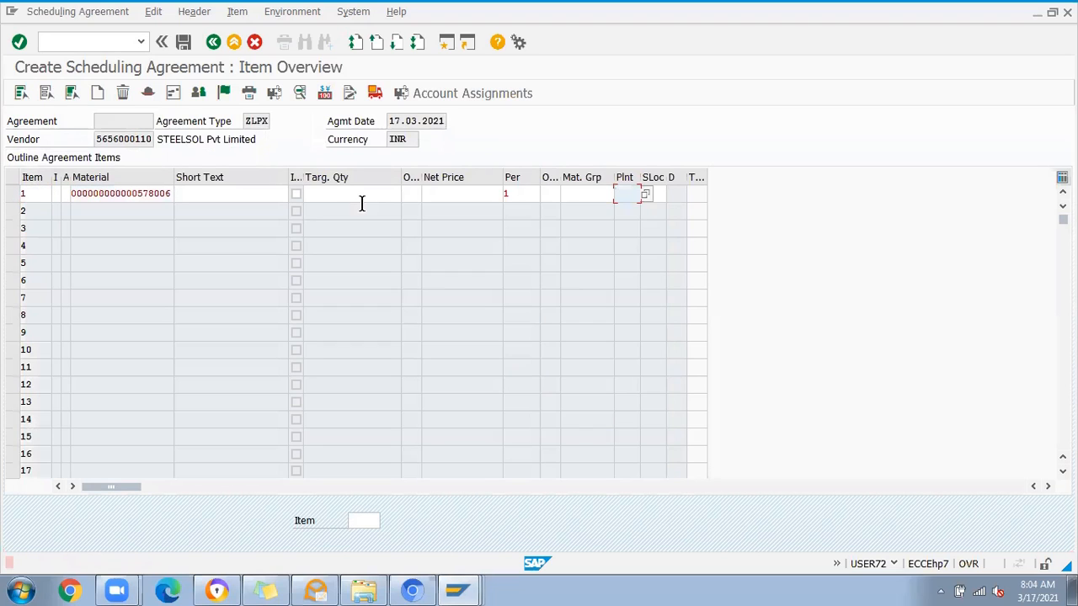
click(623, 193)
click(626, 209)
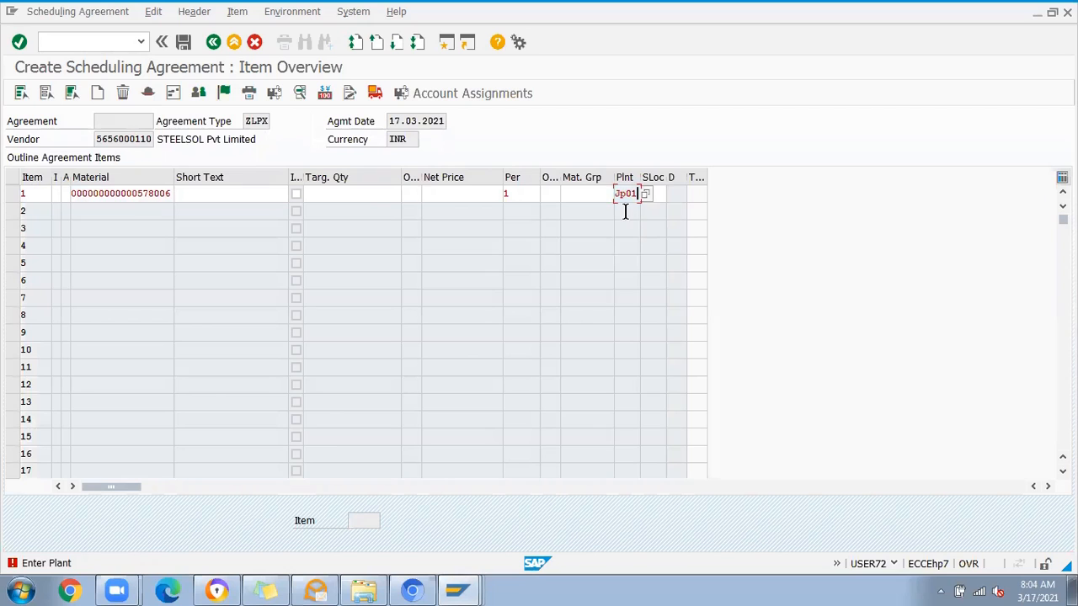
key(Return)
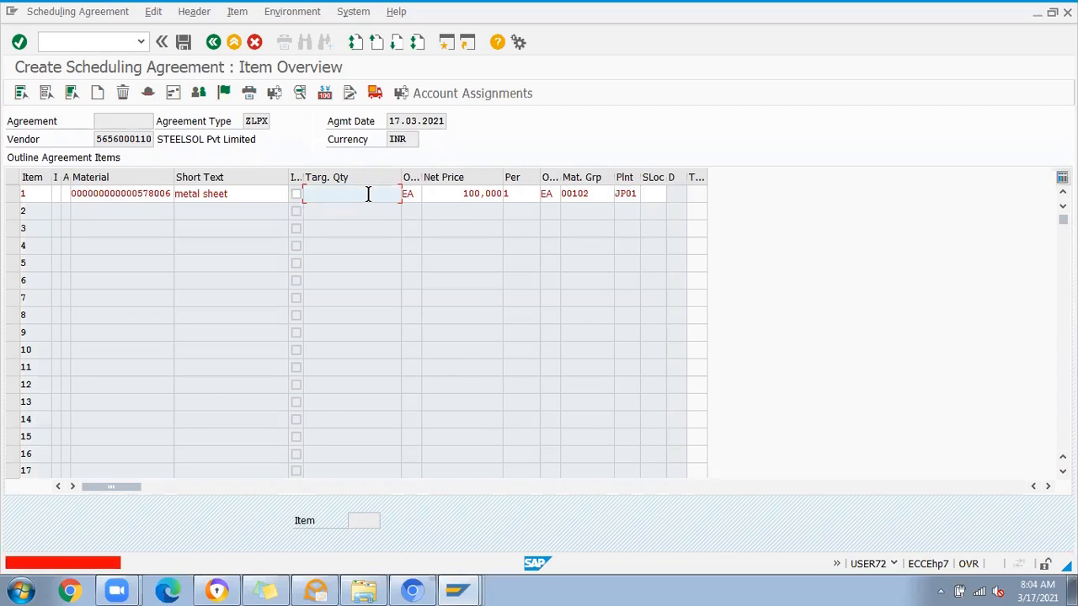
Step: Set item 1's target quantity to 250 and submit the line
click(368, 194)
click(390, 211)
key(Return)
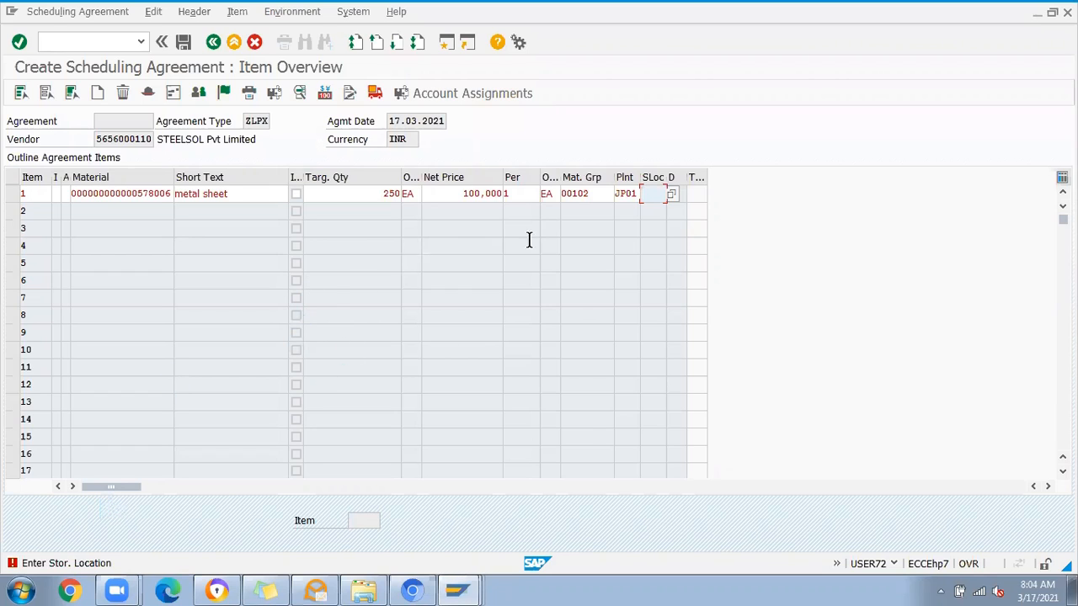
Step: Open item 1's storage location field for entry
click(648, 198)
click(644, 191)
click(56, 44)
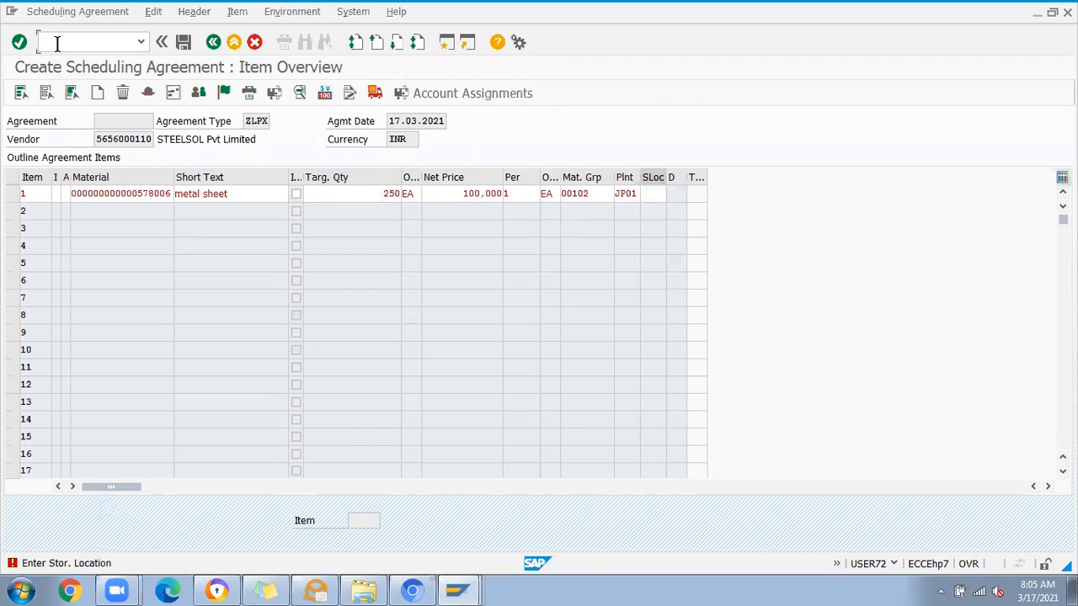
click(645, 193)
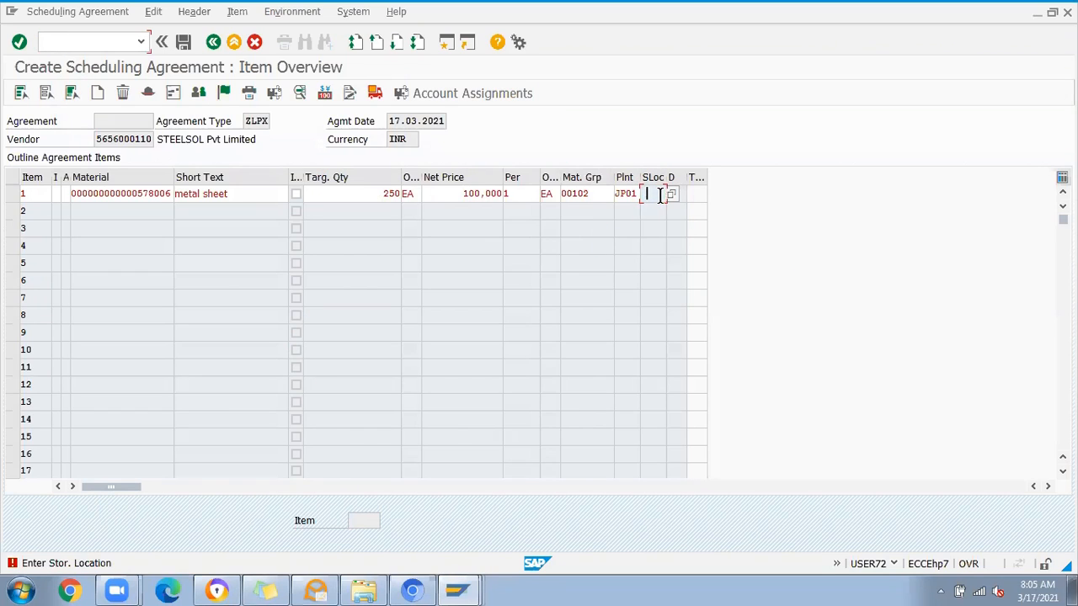